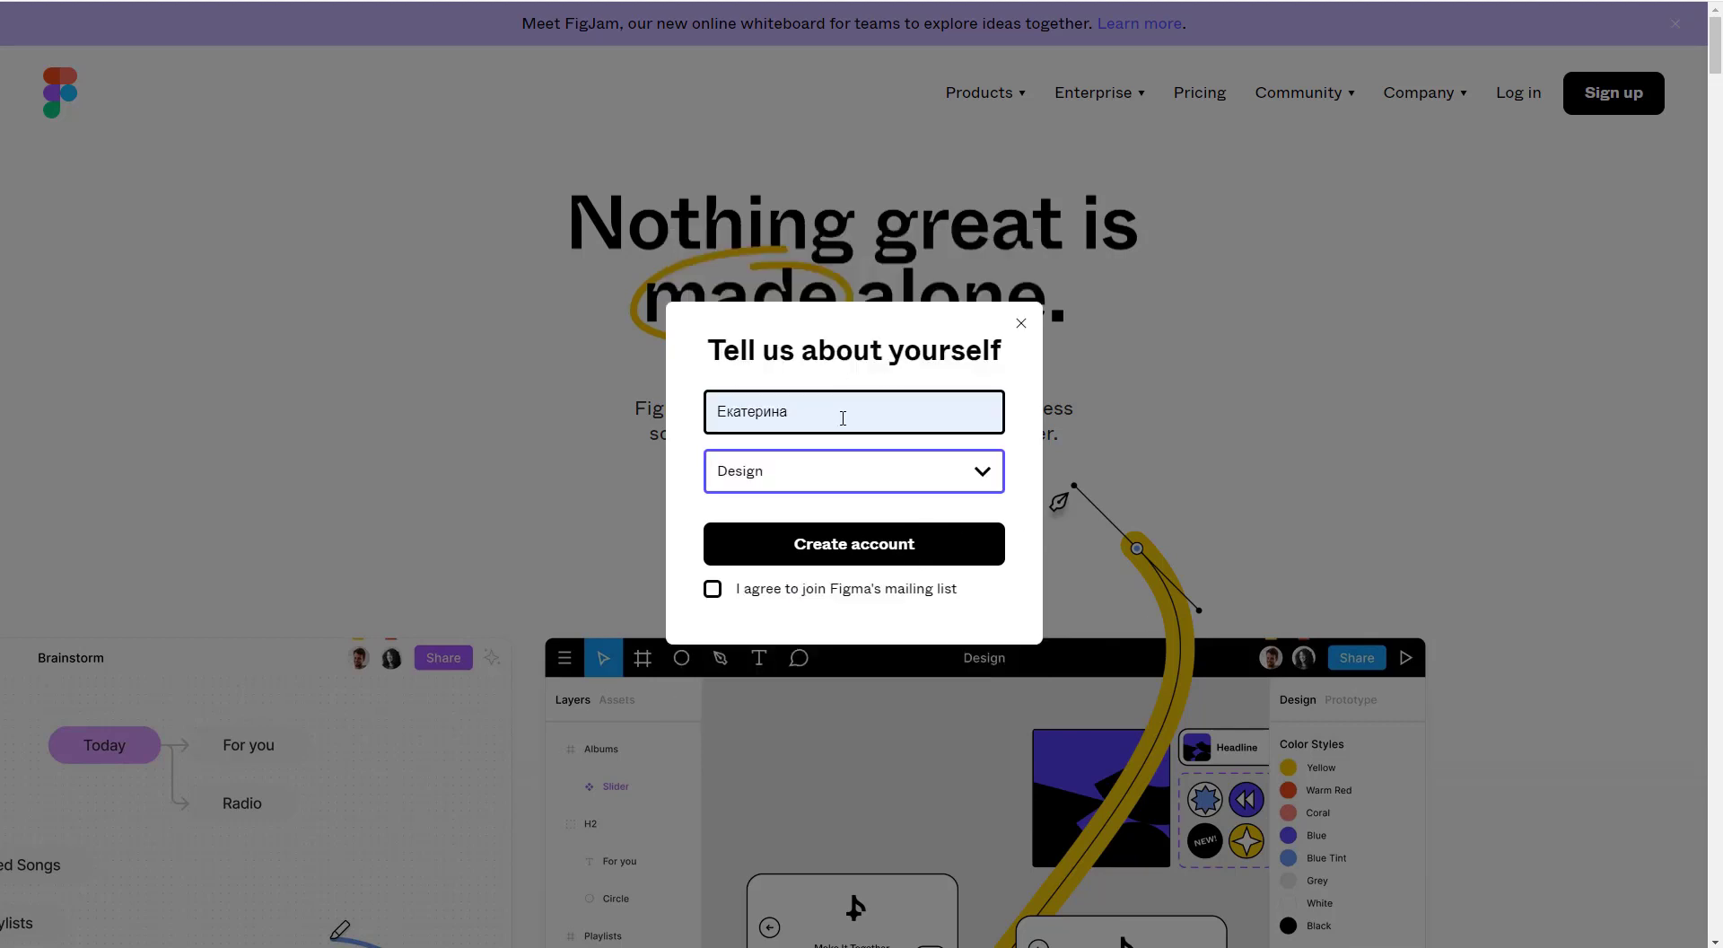
Step: Agree to join Figma's mailing list and create the account with the Design role
{"action": "left_click", "coordinate": [786, 591]}
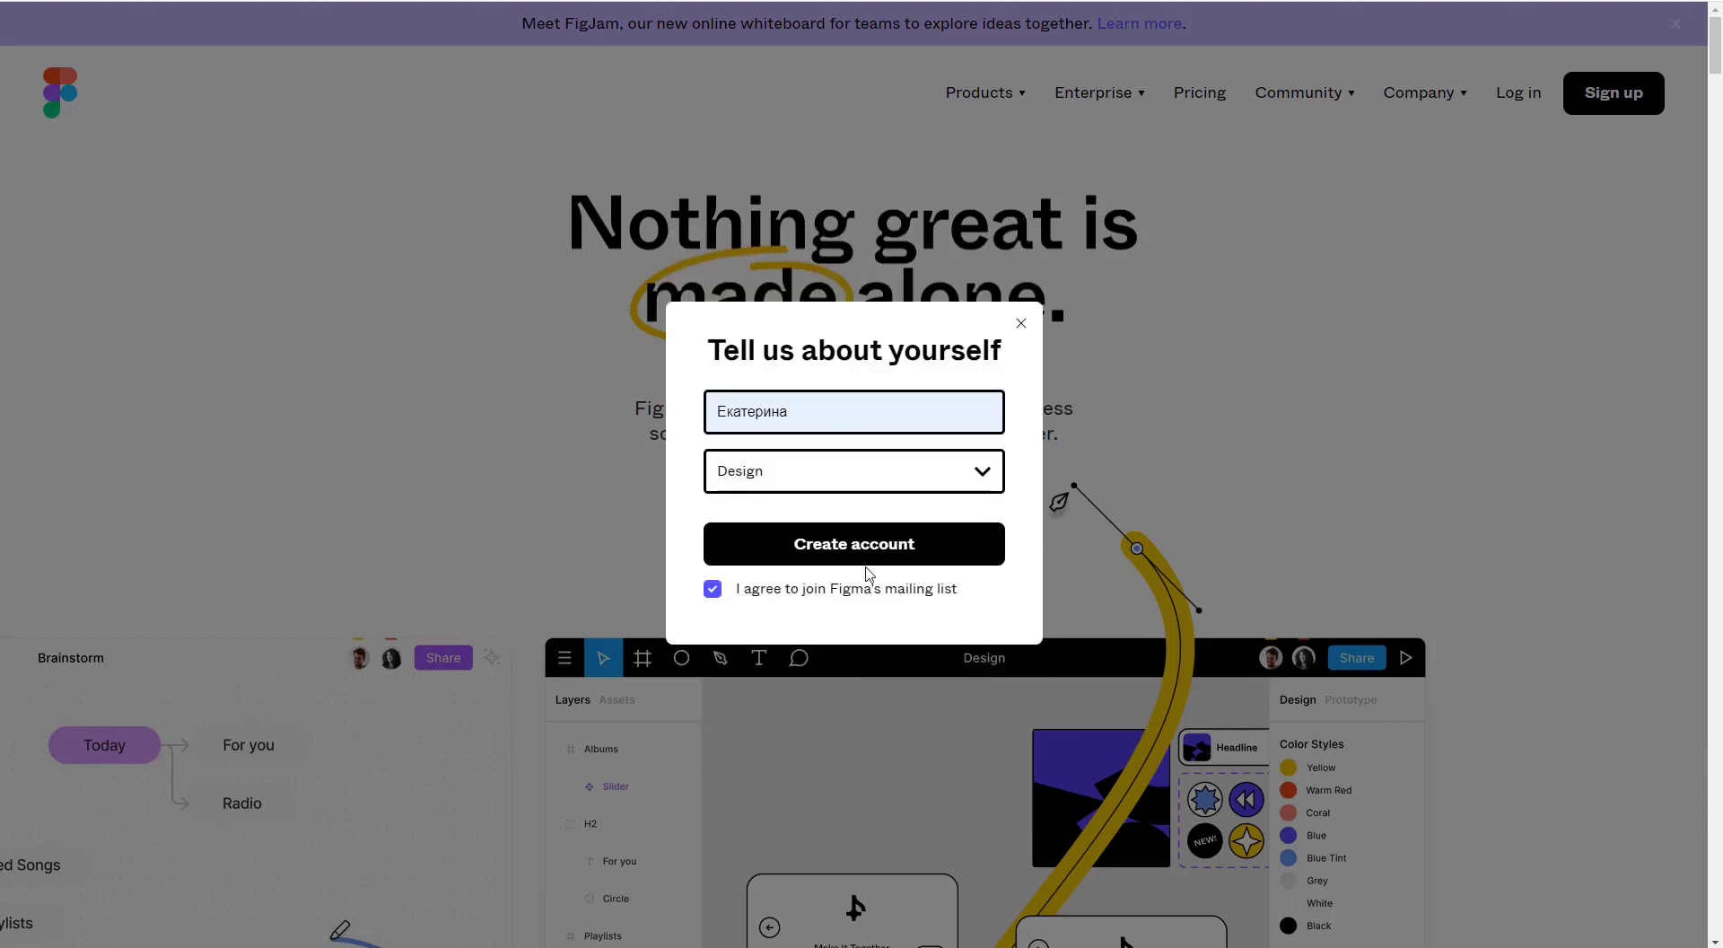
{"action": "left_click", "coordinate": [868, 562]}
{"action": "key", "text": "Return"}
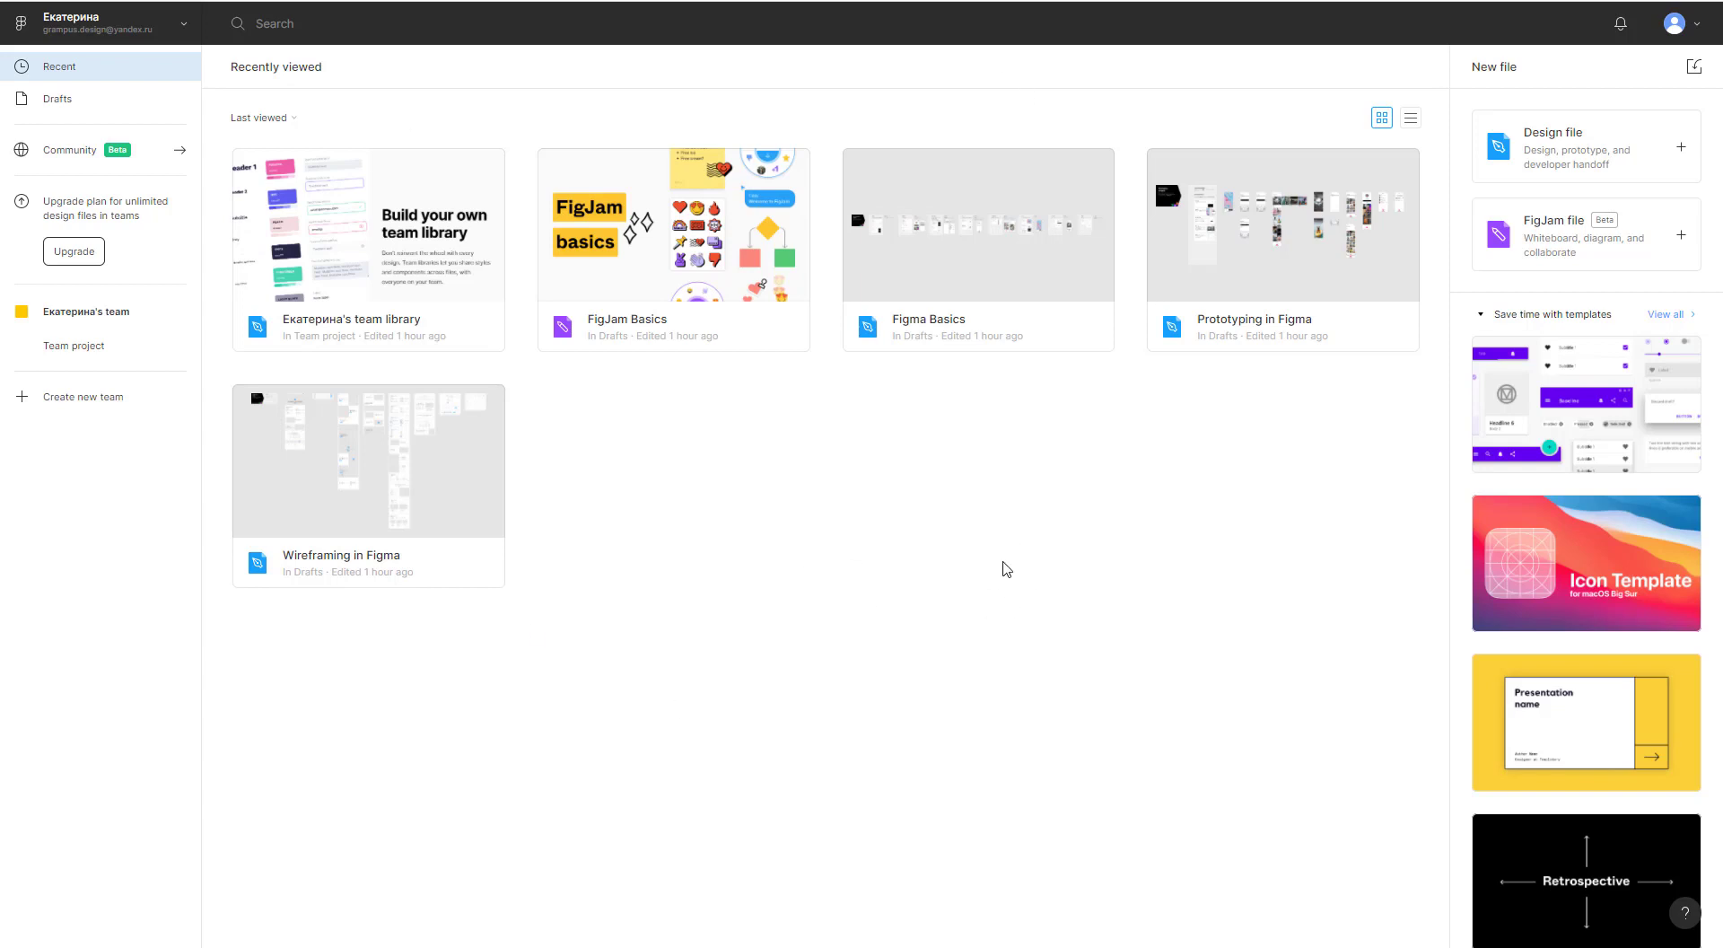
{"action": "left_click", "coordinate": [709, 274]}
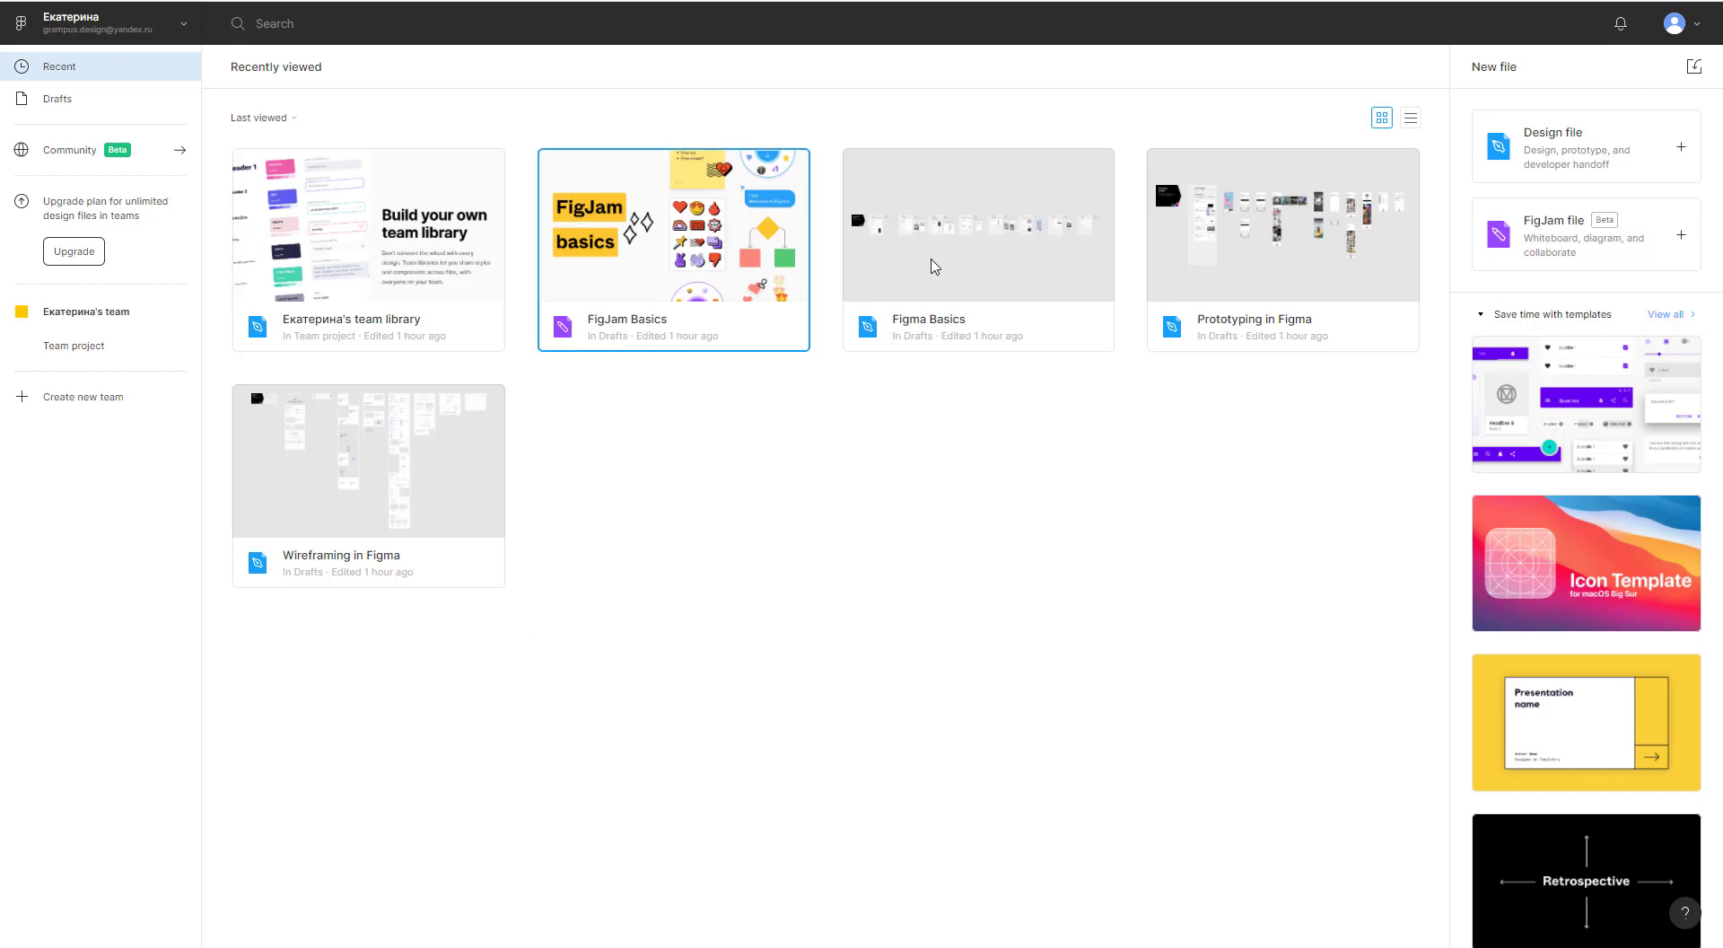
{"action": "left_click", "coordinate": [1267, 240]}
{"action": "left_click", "coordinate": [500, 508]}
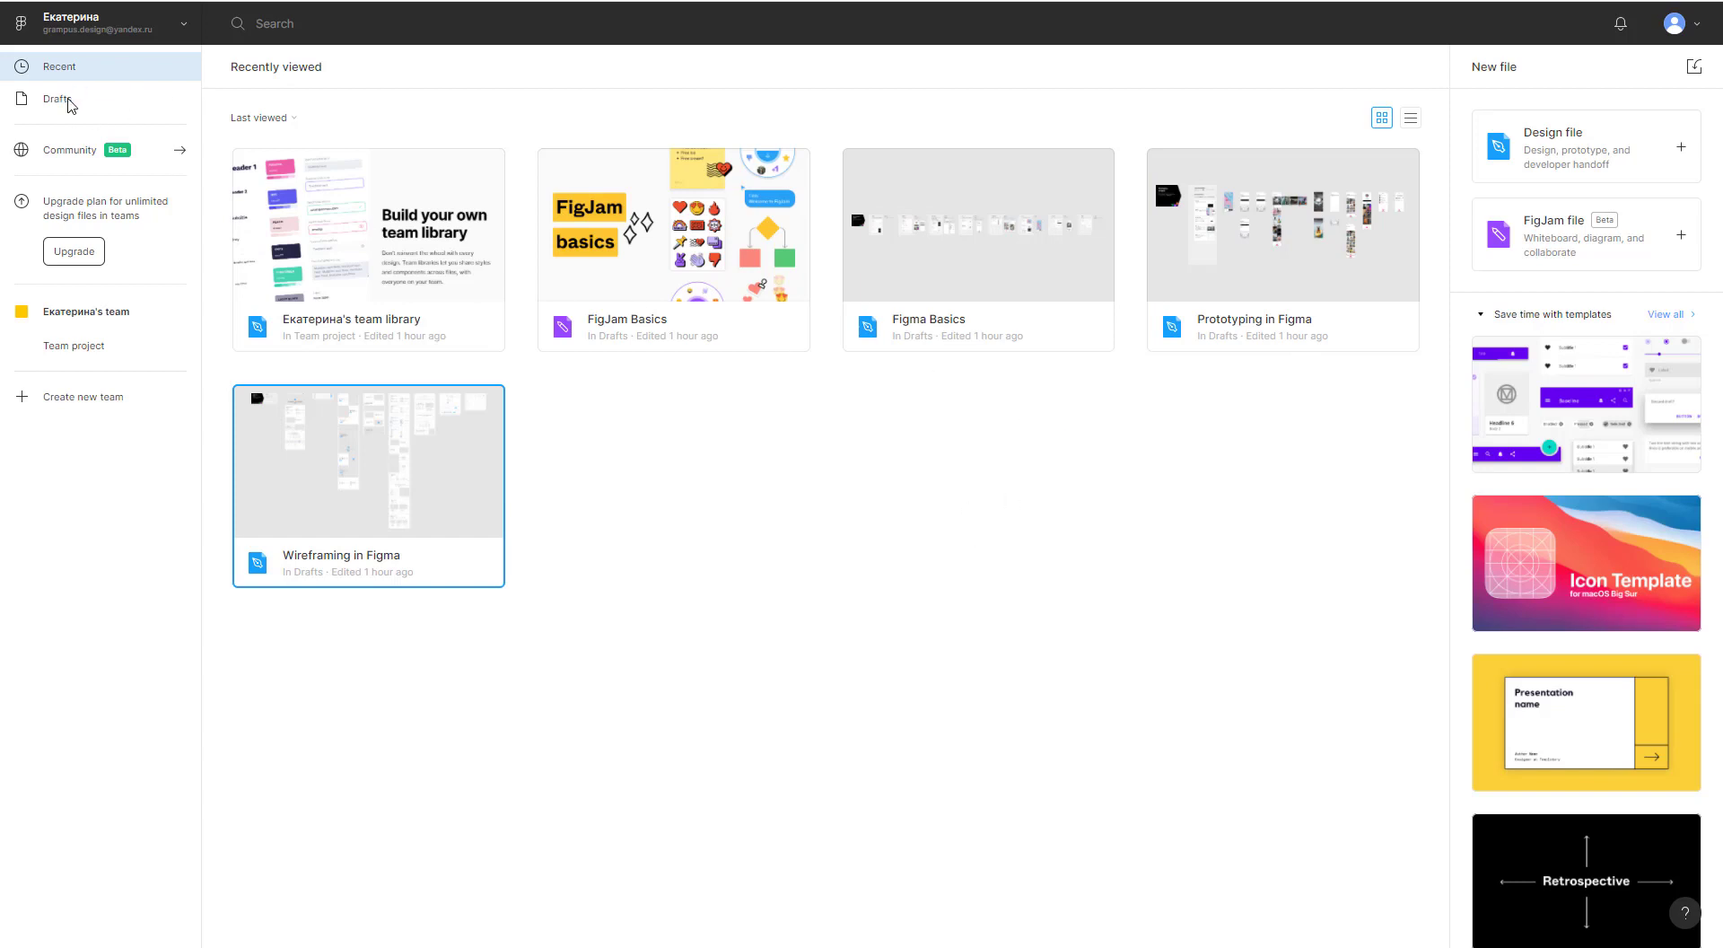
{"action": "left_click", "coordinate": [70, 99]}
{"action": "left_click", "coordinate": [71, 70]}
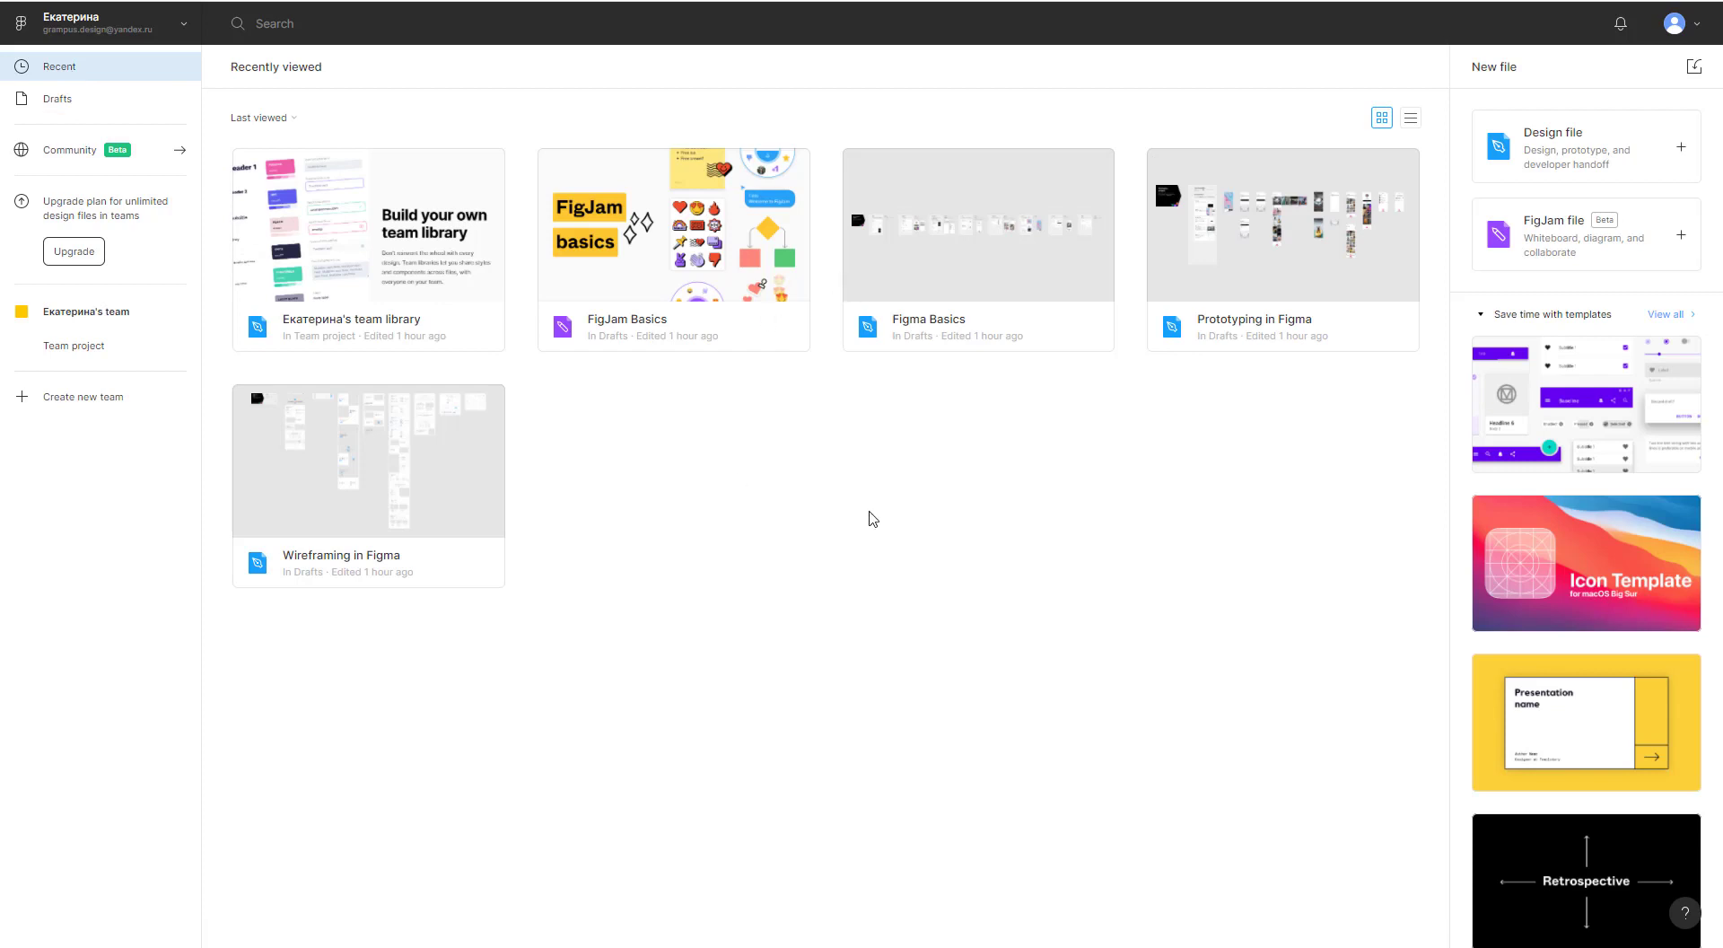
Step: Create a new design file in Drafts and dismiss the bulleted and numbered lists announcement
{"action": "left_click", "coordinate": [49, 100]}
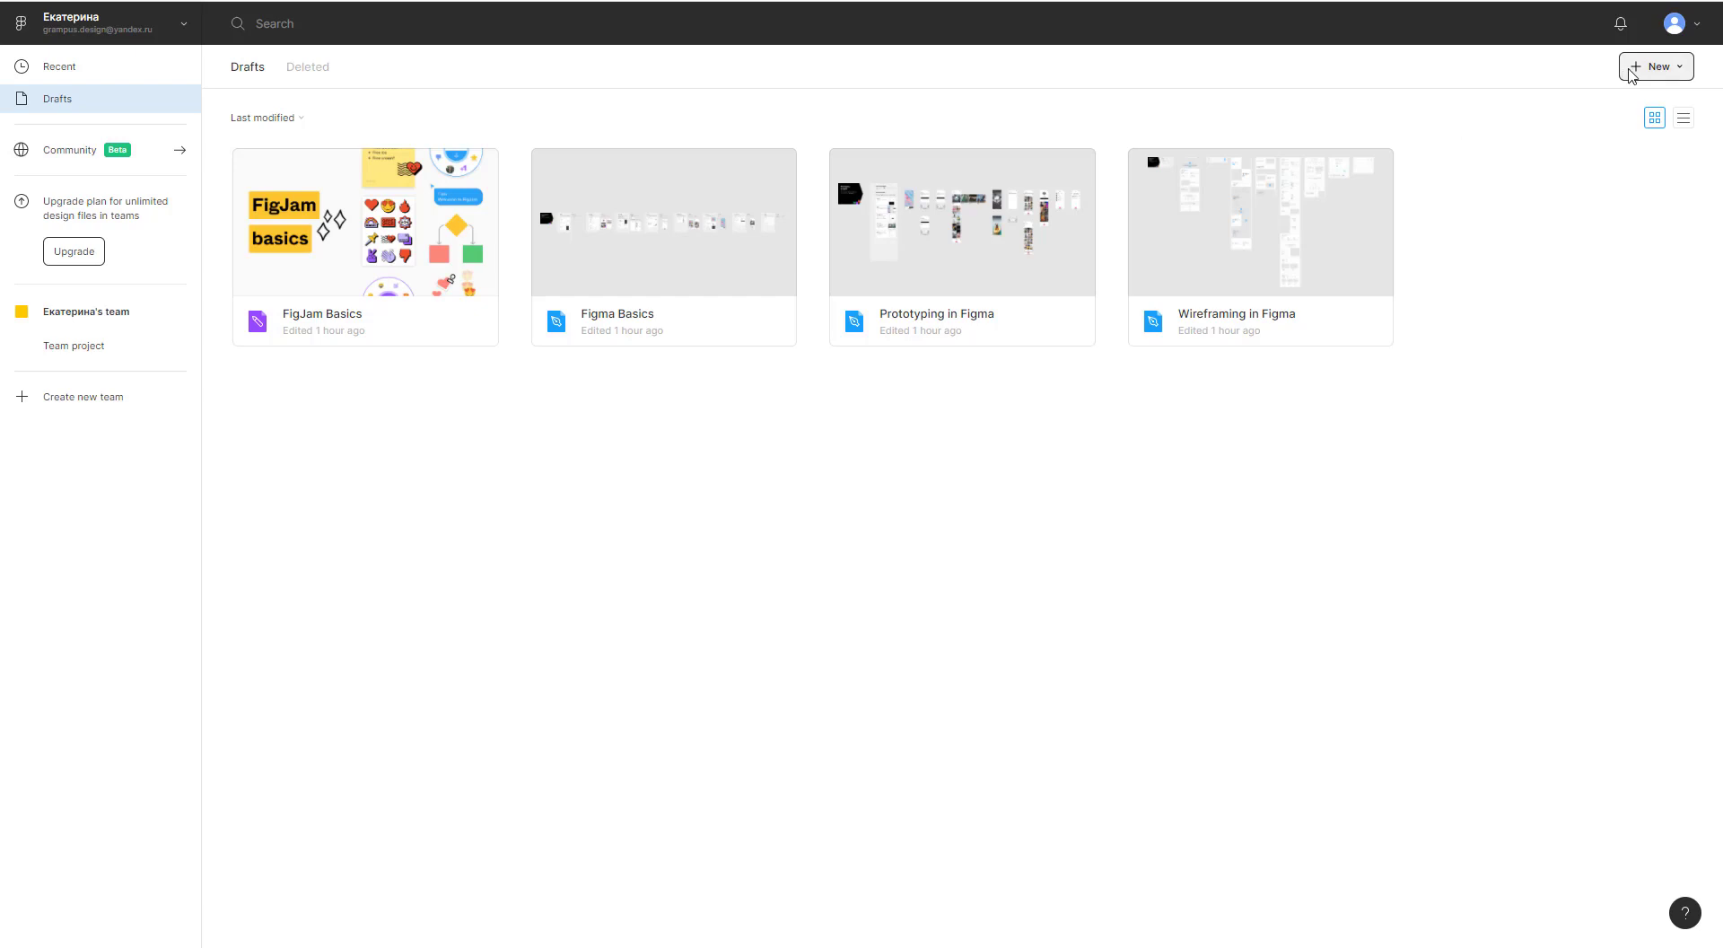
{"action": "left_click", "coordinate": [1629, 74]}
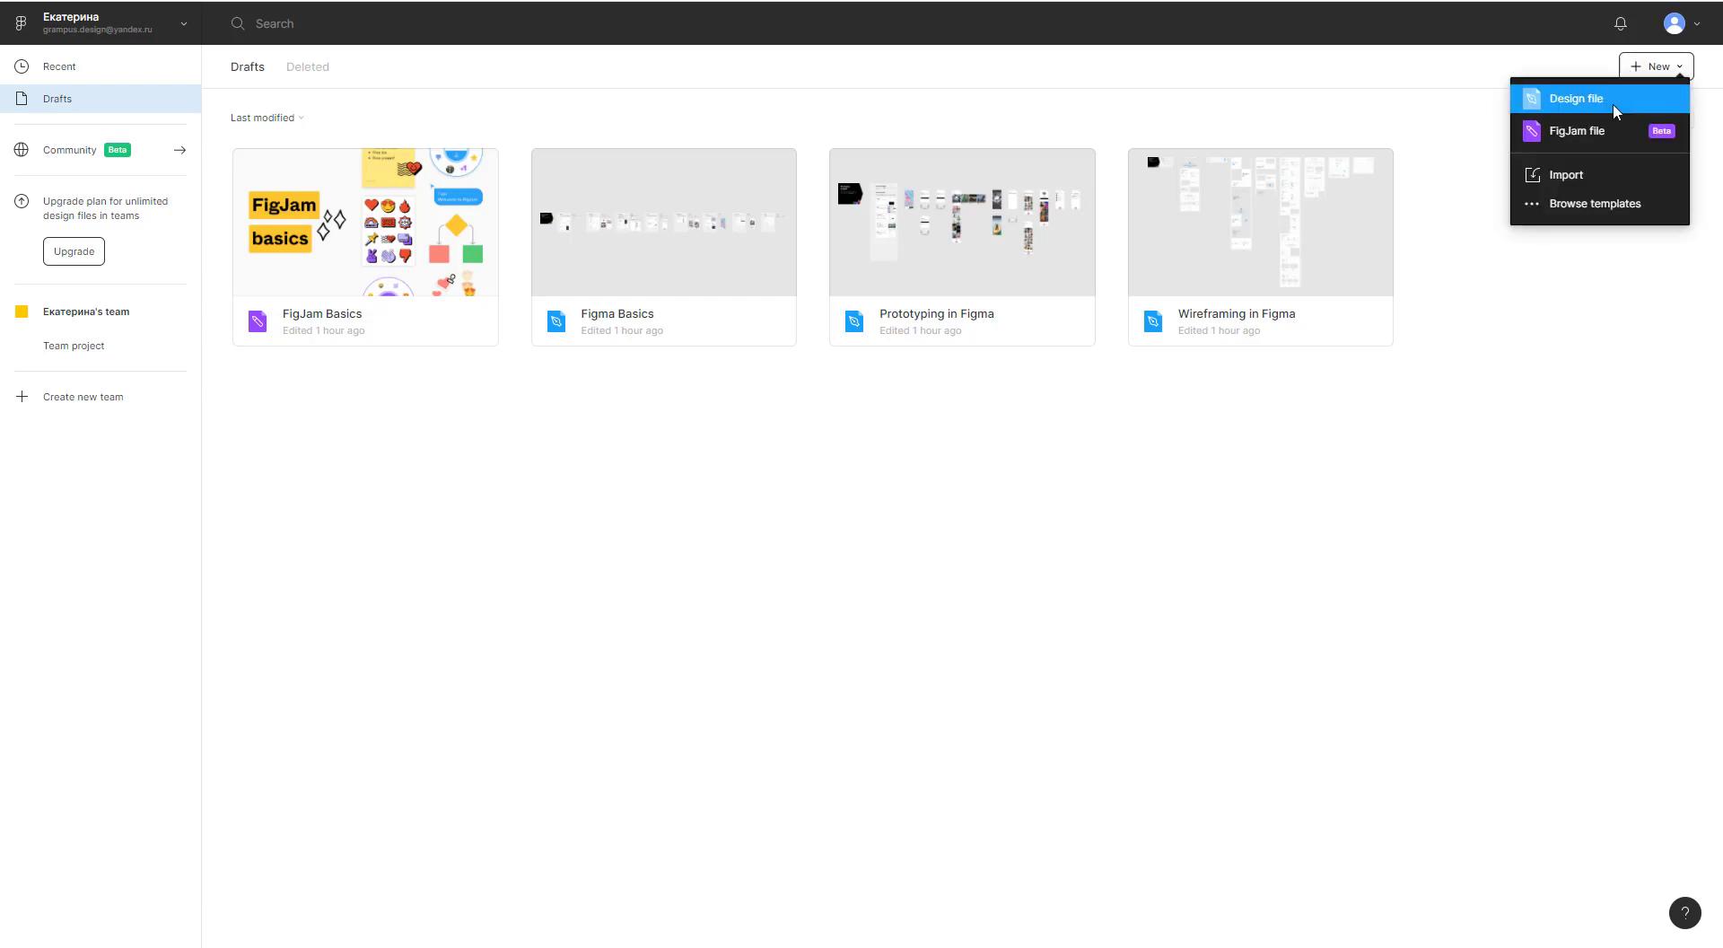
{"action": "left_click", "coordinate": [1615, 112]}
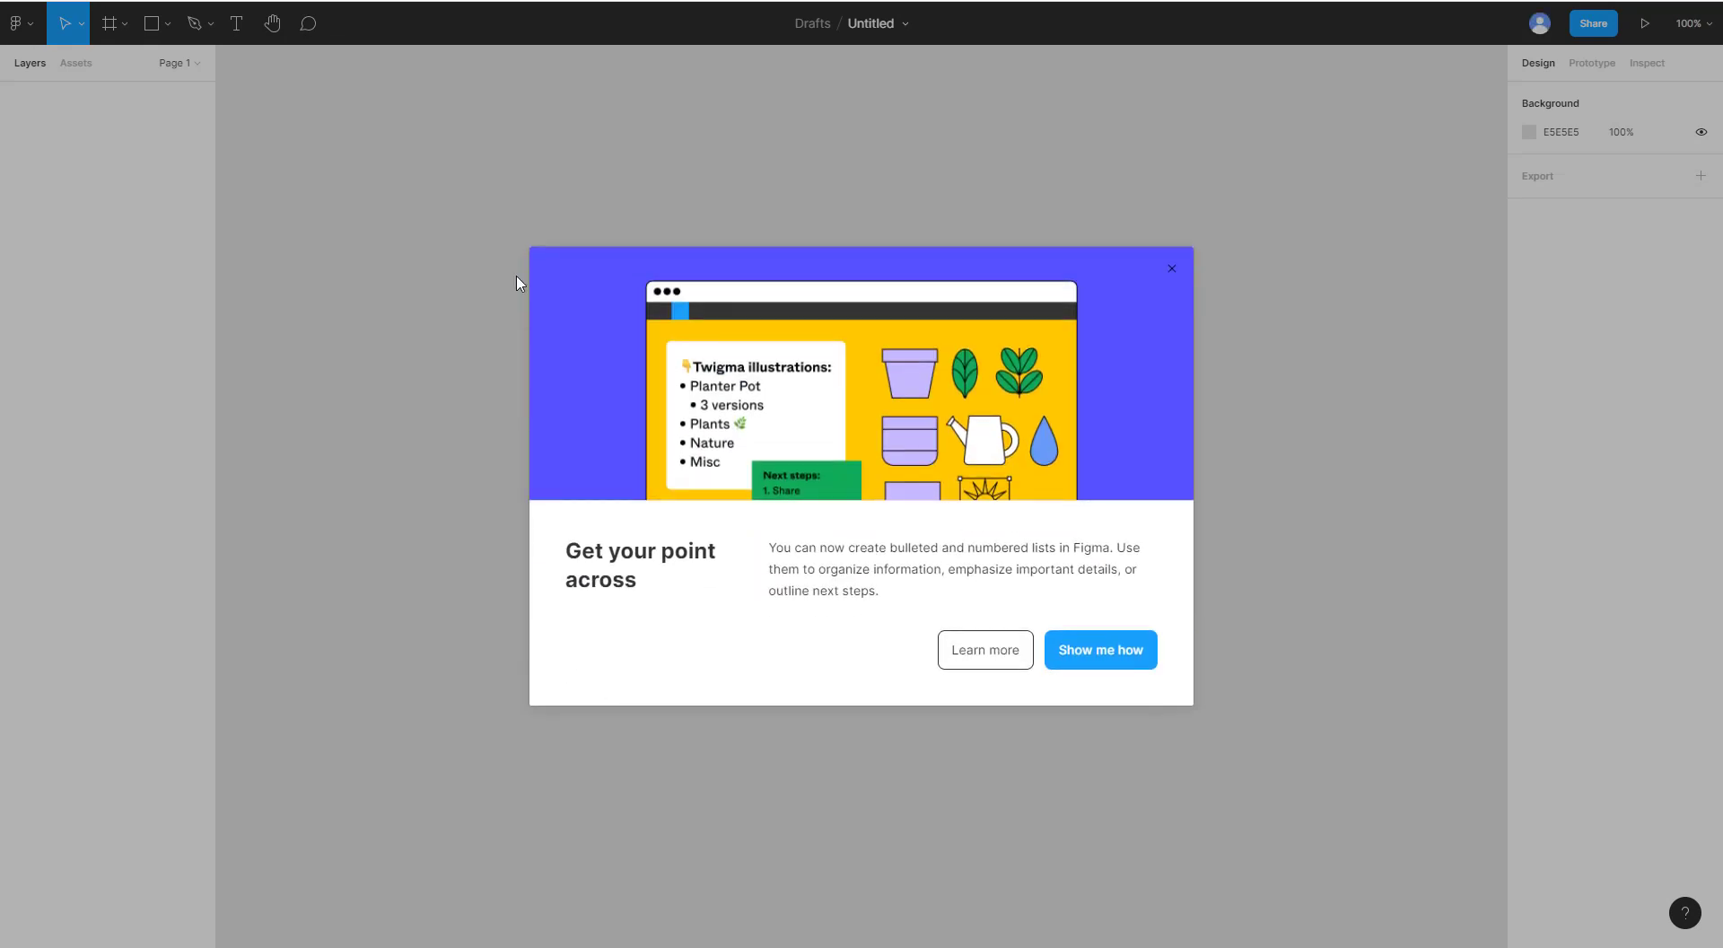
{"action": "left_click", "coordinate": [1176, 268]}
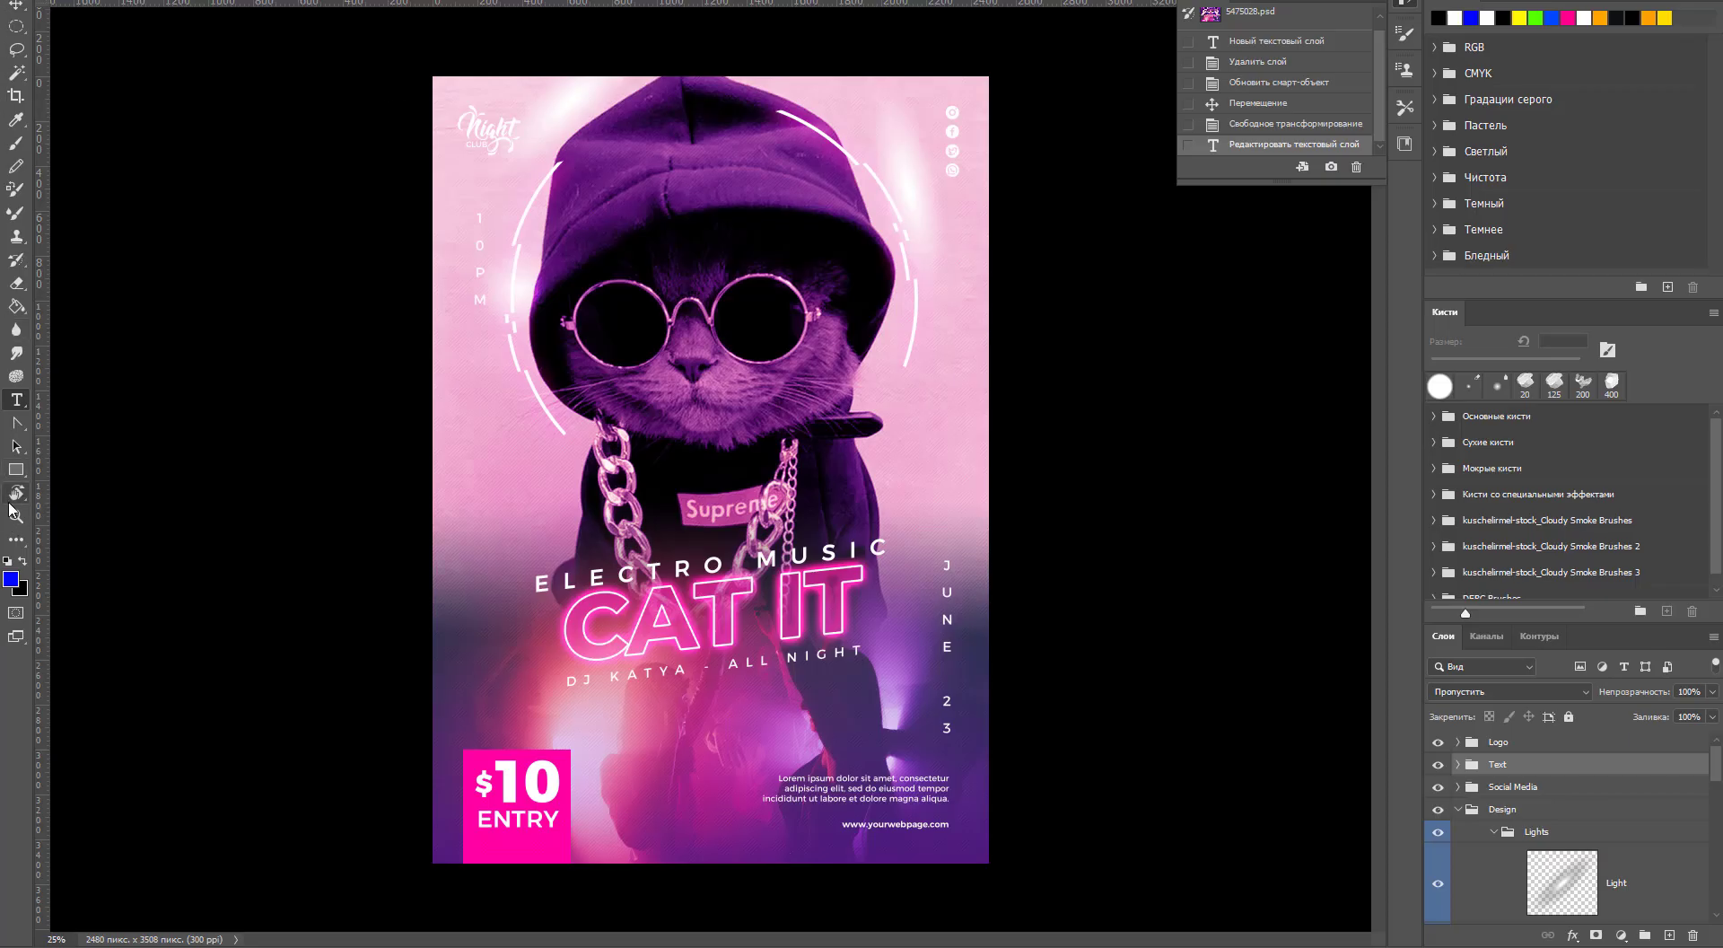
{"action": "left_click", "coordinate": [16, 446]}
{"action": "left_click", "coordinate": [16, 26]}
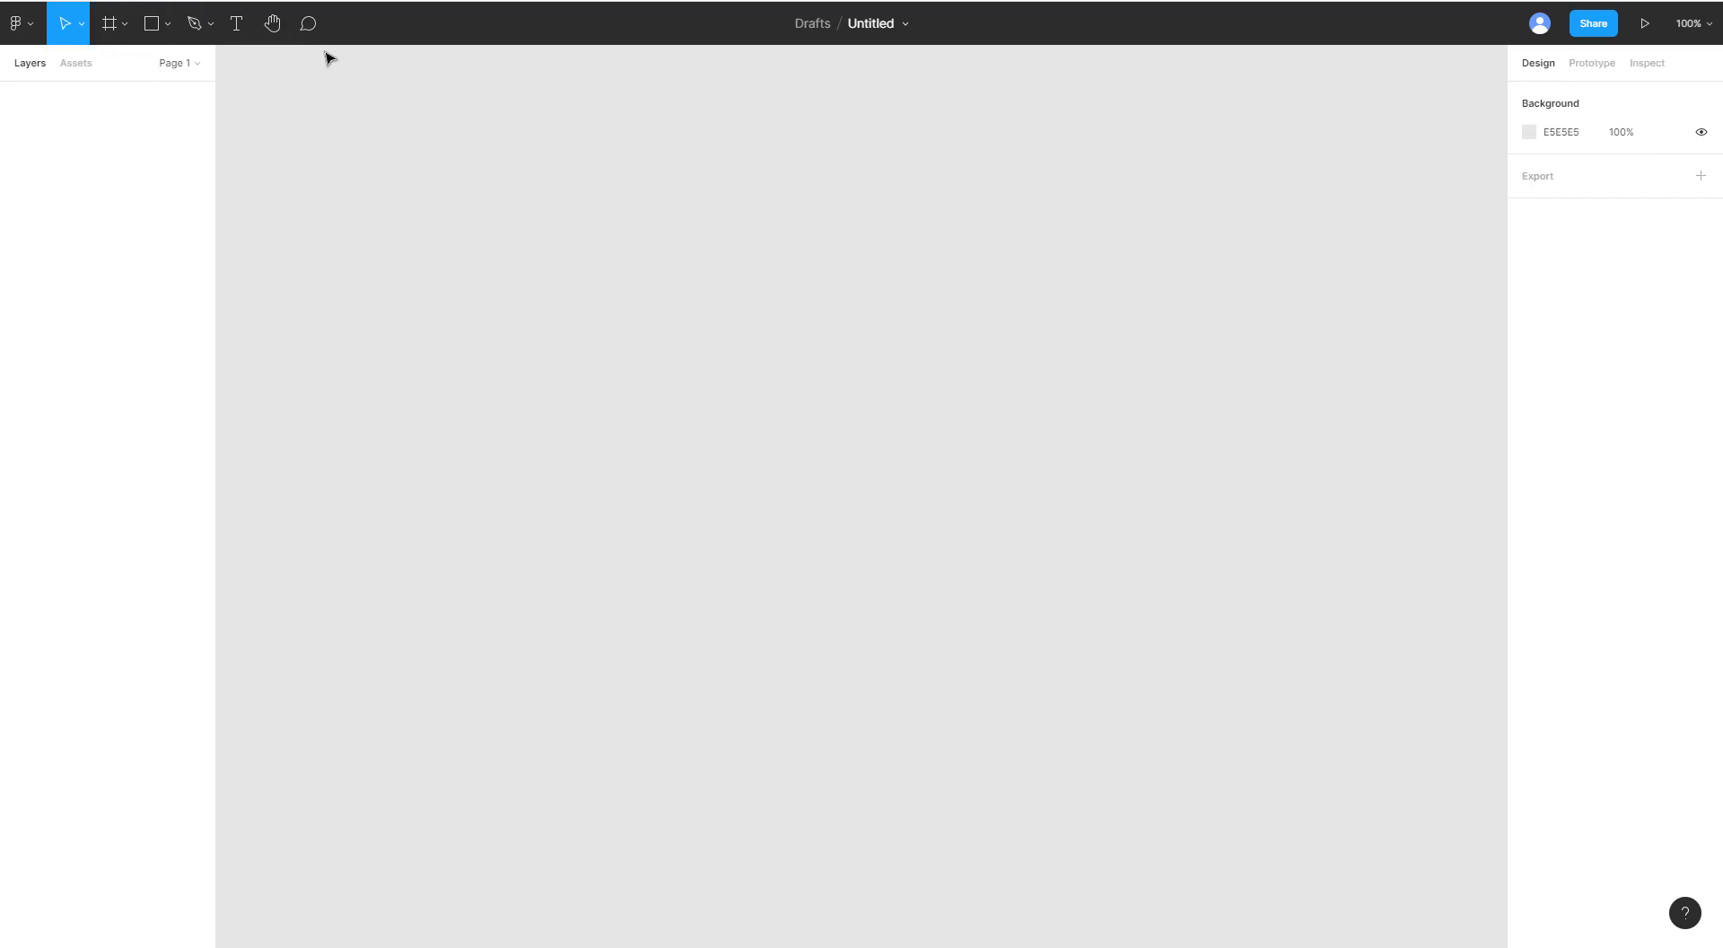
Step: Draw a frame about 729 × 563 in the middle of the canvas and shift it slightly left and down
{"action": "left_click", "coordinate": [112, 34]}
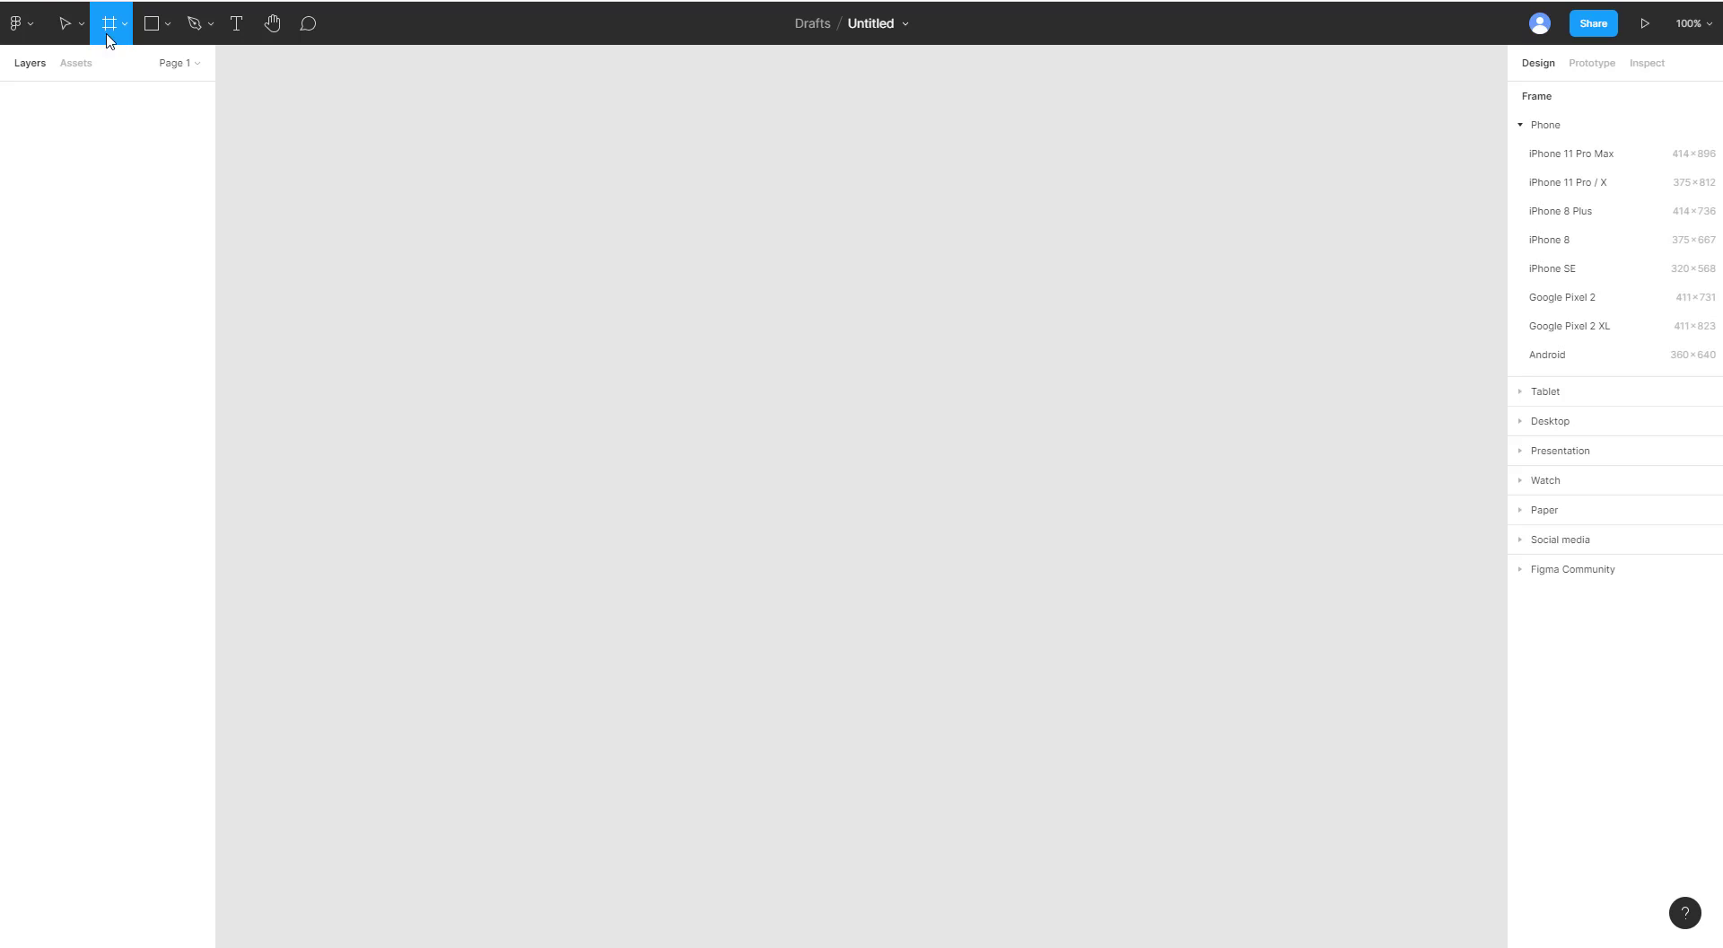
{"action": "left_click_drag", "start_coordinate": [580, 193], "coordinate": [1234, 697]}
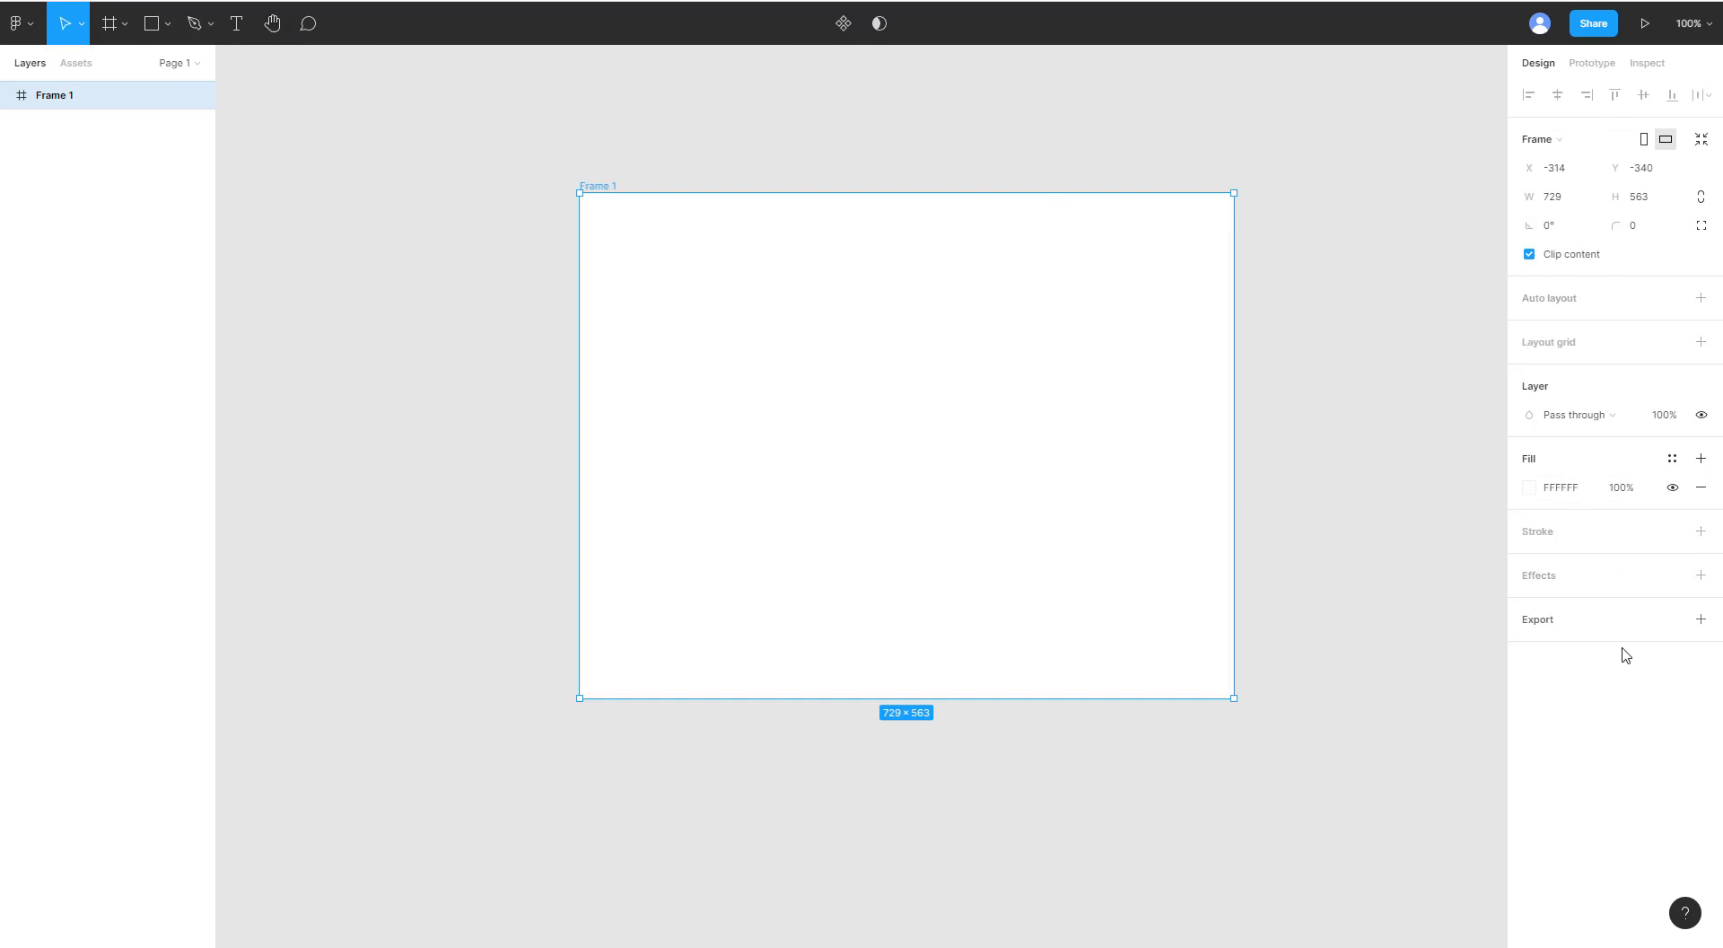
{"action": "left_click_drag", "start_coordinate": [1050, 355], "coordinate": [1041, 362]}
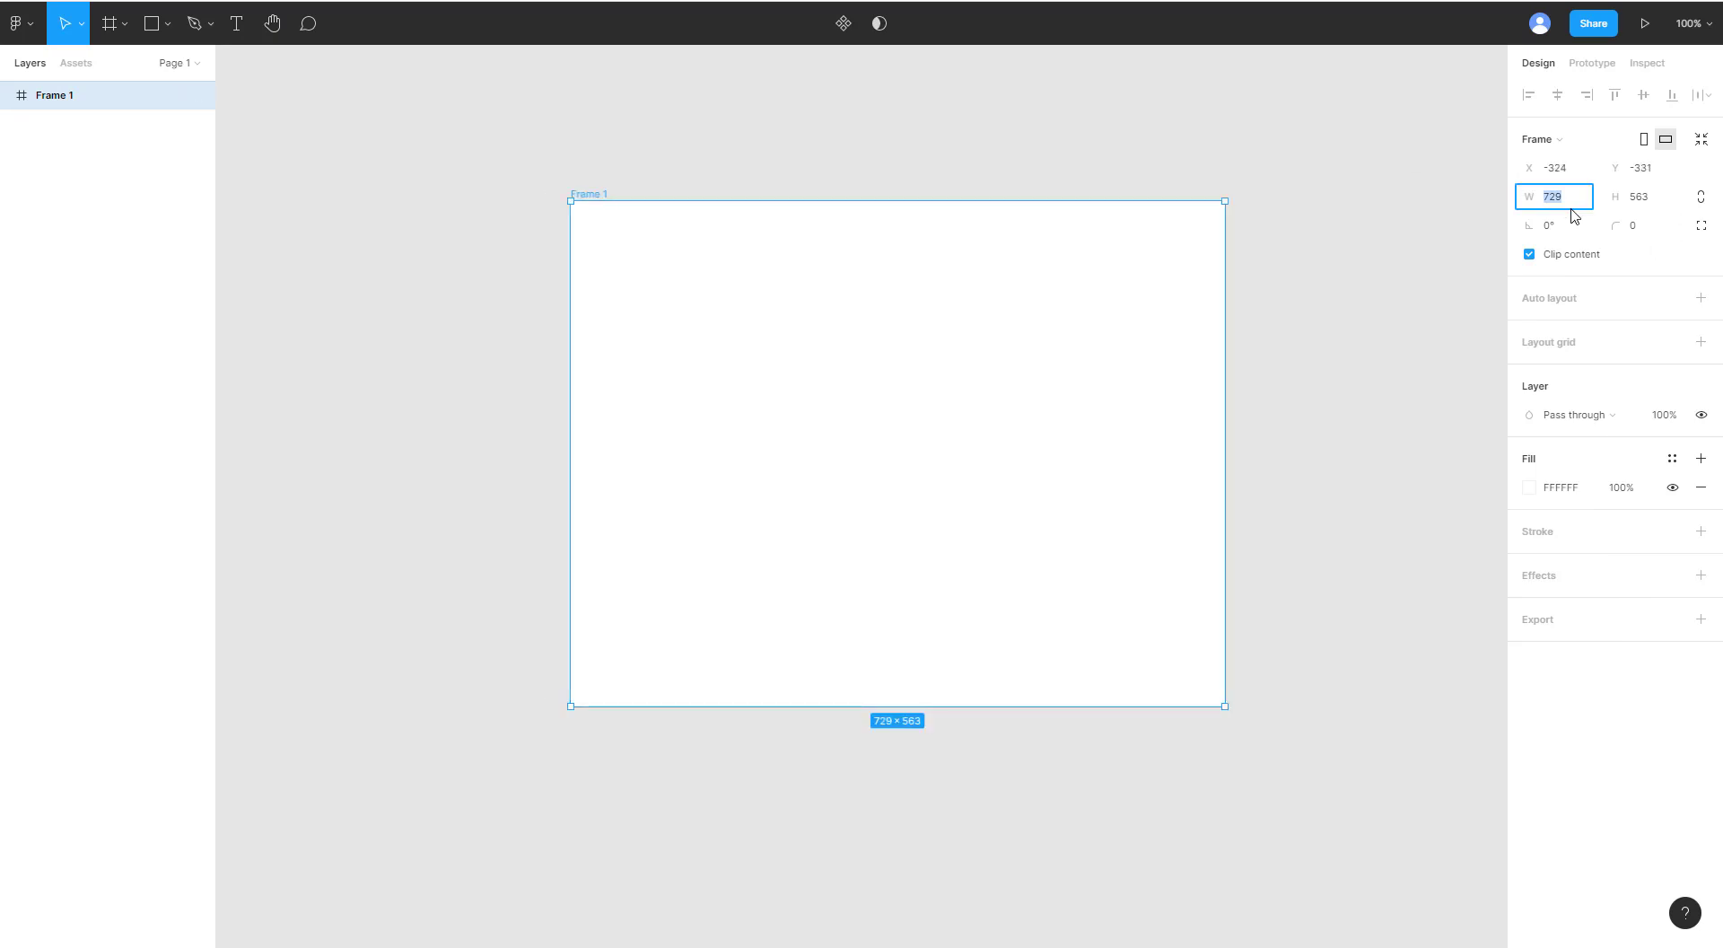
Step: Rotate the frame to -12.67° and change its fill to the coral colour FF7474
{"action": "left_click", "coordinate": [1555, 229]}
{"action": "type", "text": "-12.67"}
{"action": "left_click", "coordinate": [1528, 487]}
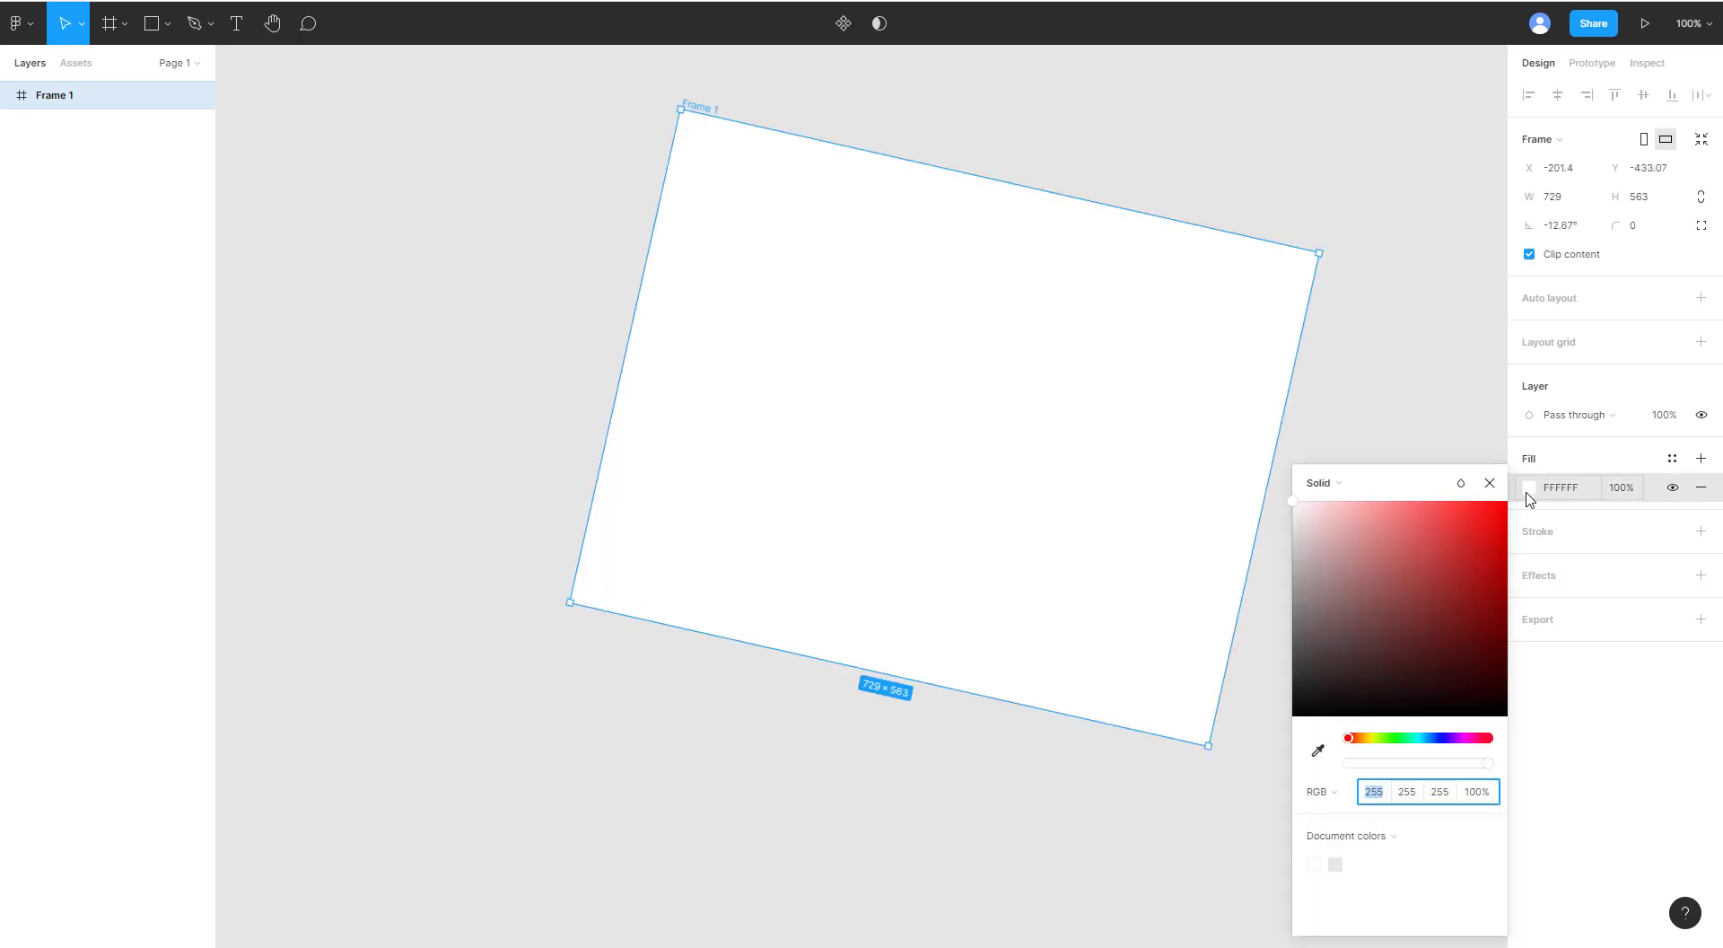
{"action": "left_click", "coordinate": [1408, 500]}
{"action": "left_click", "coordinate": [1466, 389]}
{"action": "left_click", "coordinate": [1149, 473]}
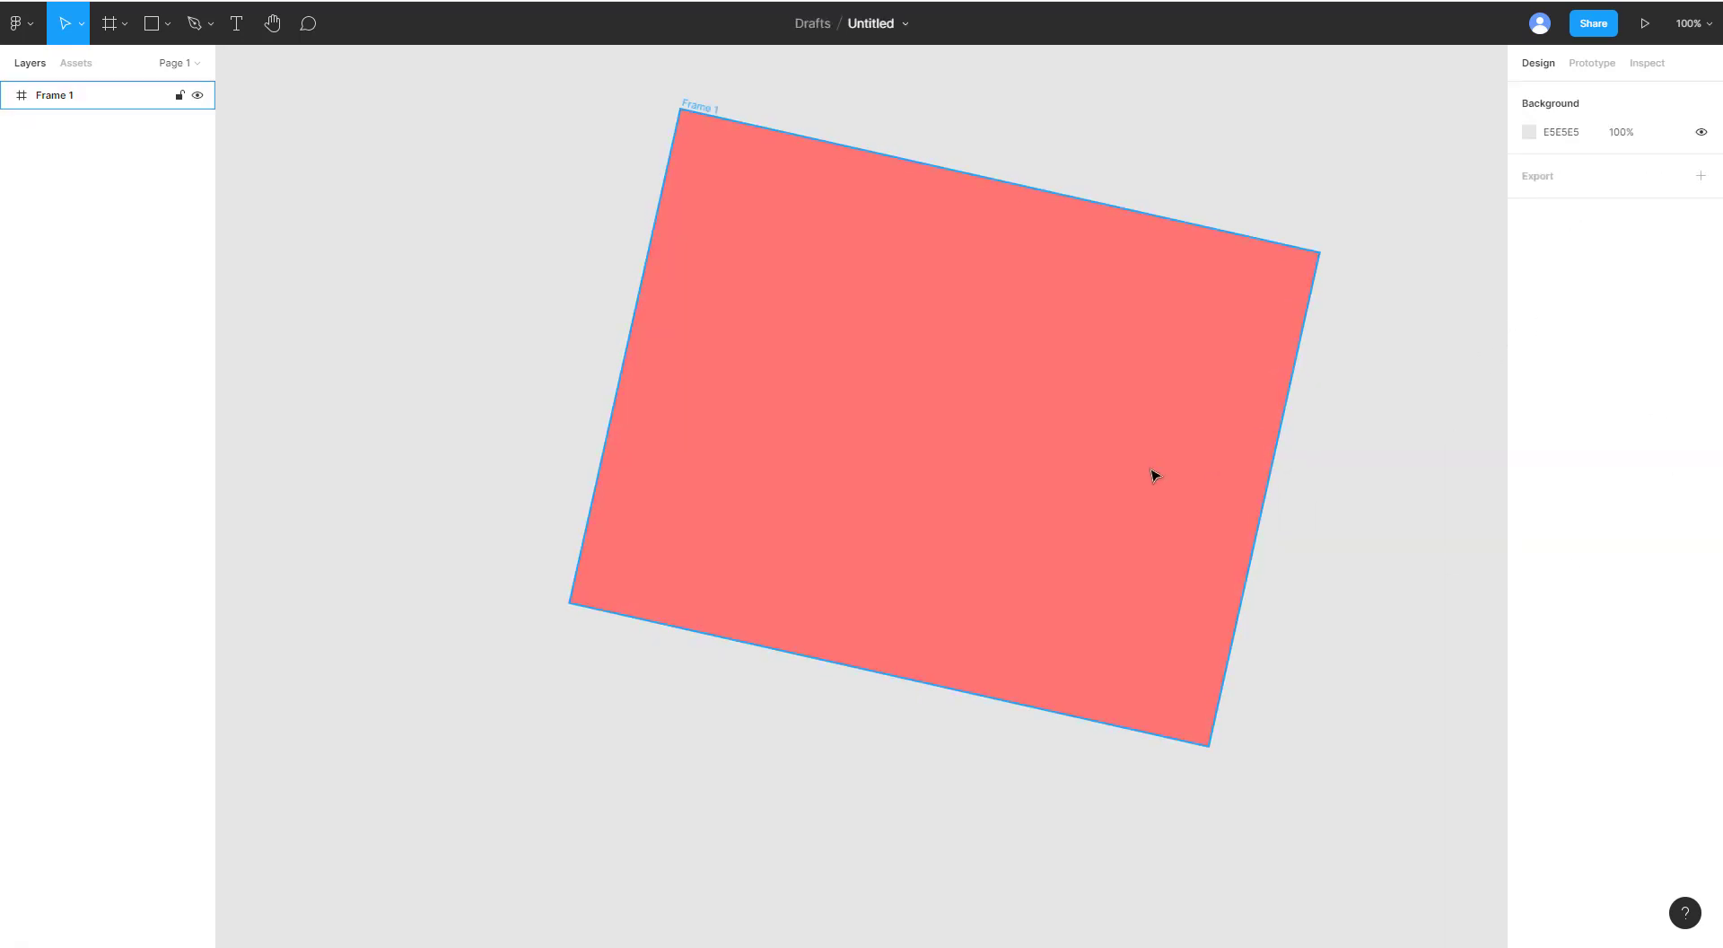
Step: Set the frame's rotation to 0°, turn off its content clipping and deselect it
{"action": "left_click", "coordinate": [1575, 224]}
{"action": "type", "text": "0"}
{"action": "key", "text": "Return"}
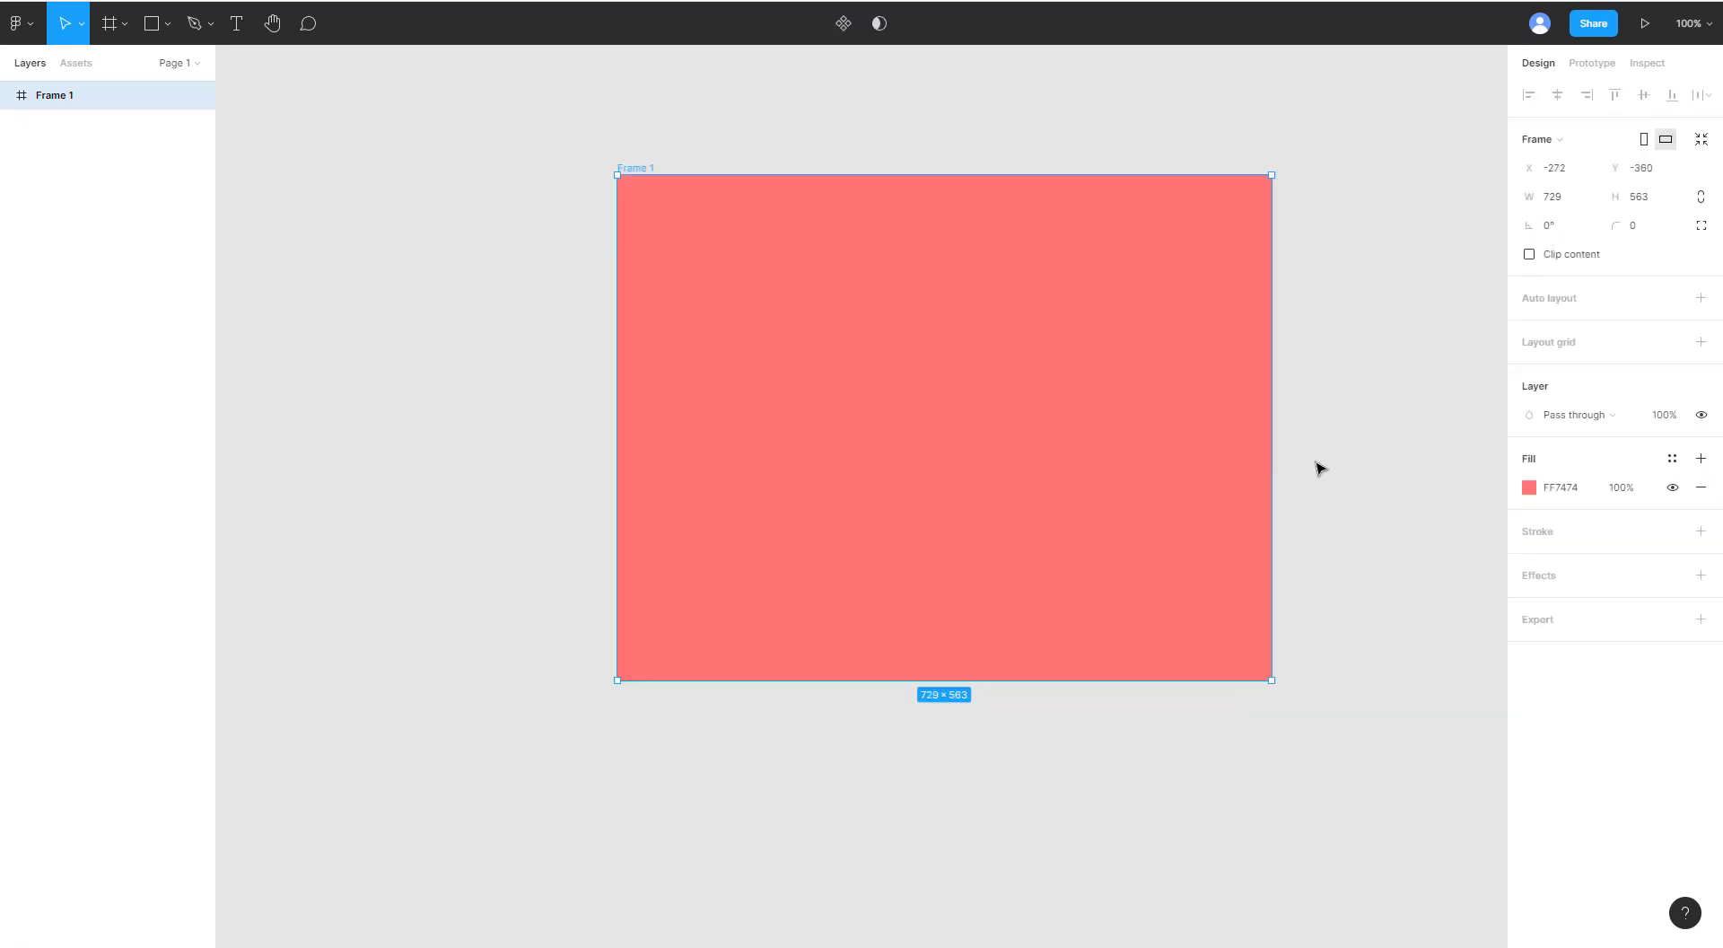
{"action": "key", "text": "Escape"}
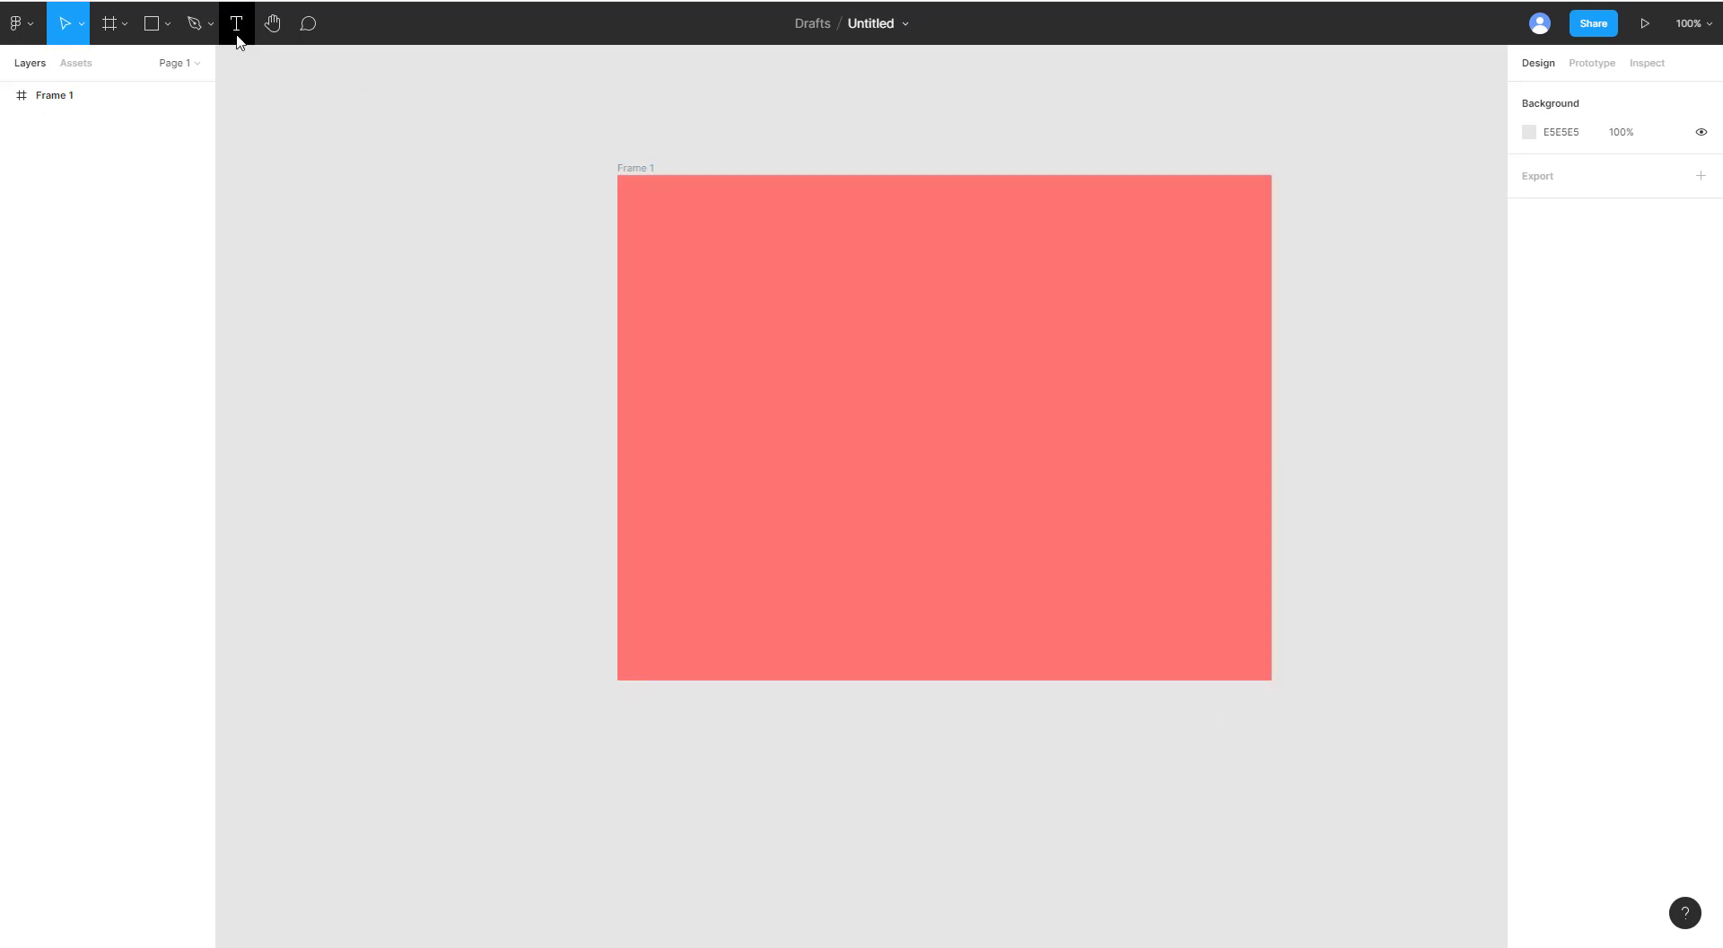
Step: Add the text "nonono" inside the frame, above and left of its centre
{"action": "left_click", "coordinate": [236, 24]}
{"action": "left_click", "coordinate": [808, 341]}
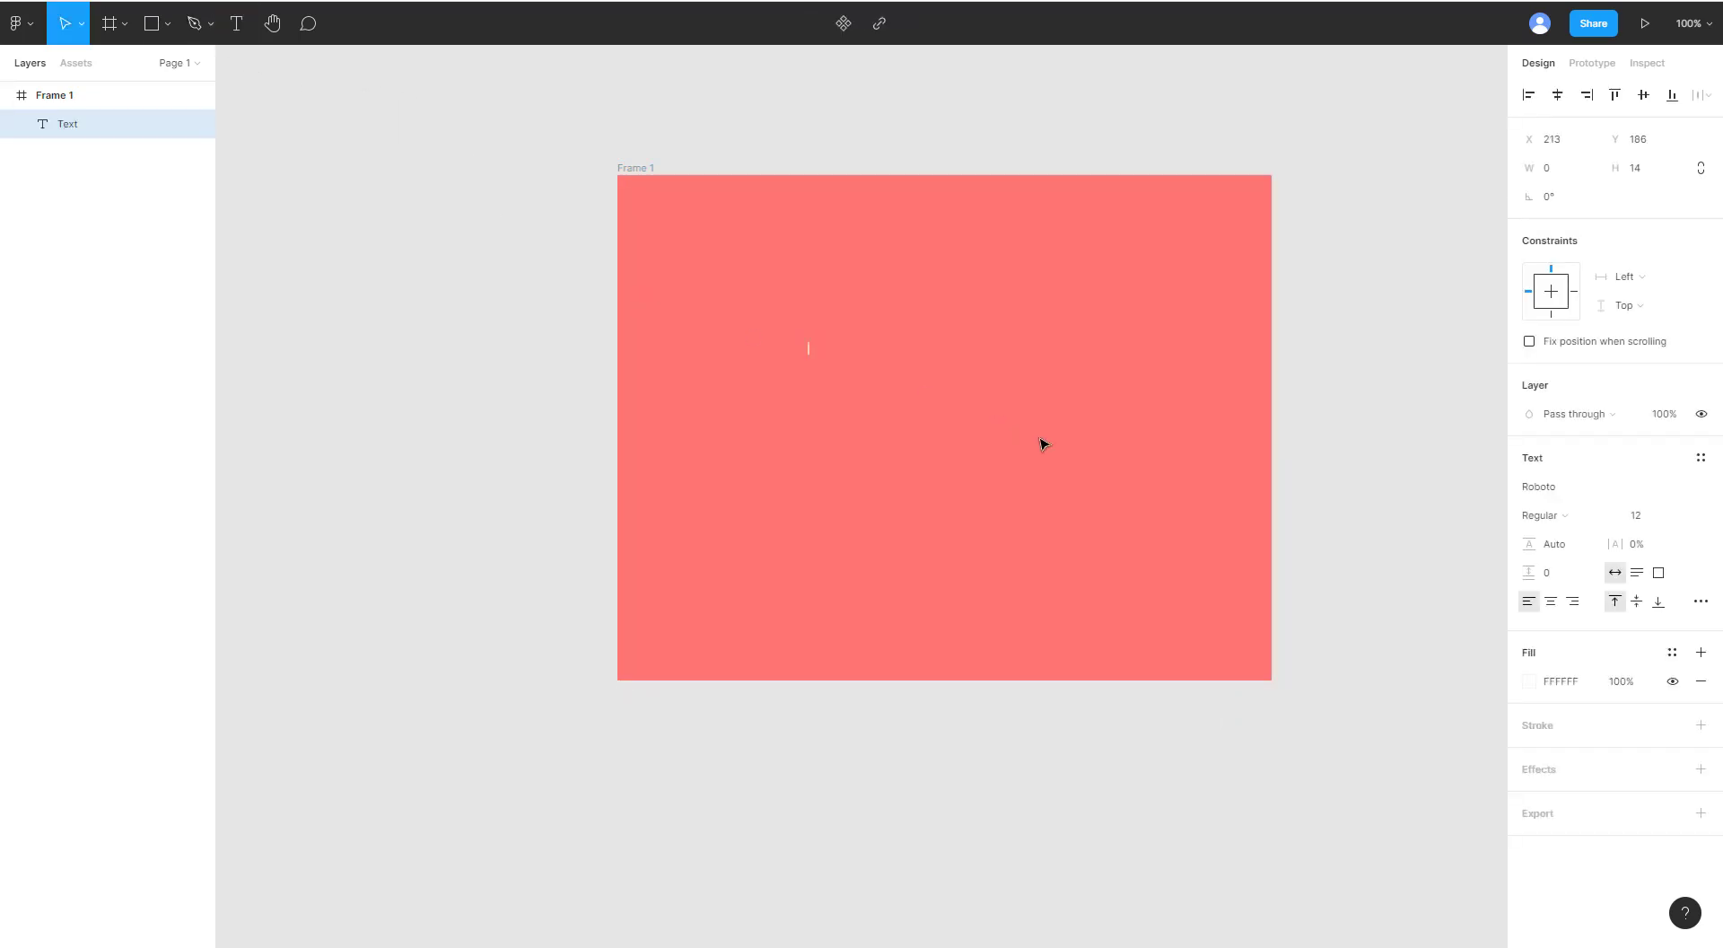
{"action": "type", "text": "nonono"}
Step: Examine the font, size and weight choices available for the "nonono" text
{"action": "left_click", "coordinate": [1704, 487]}
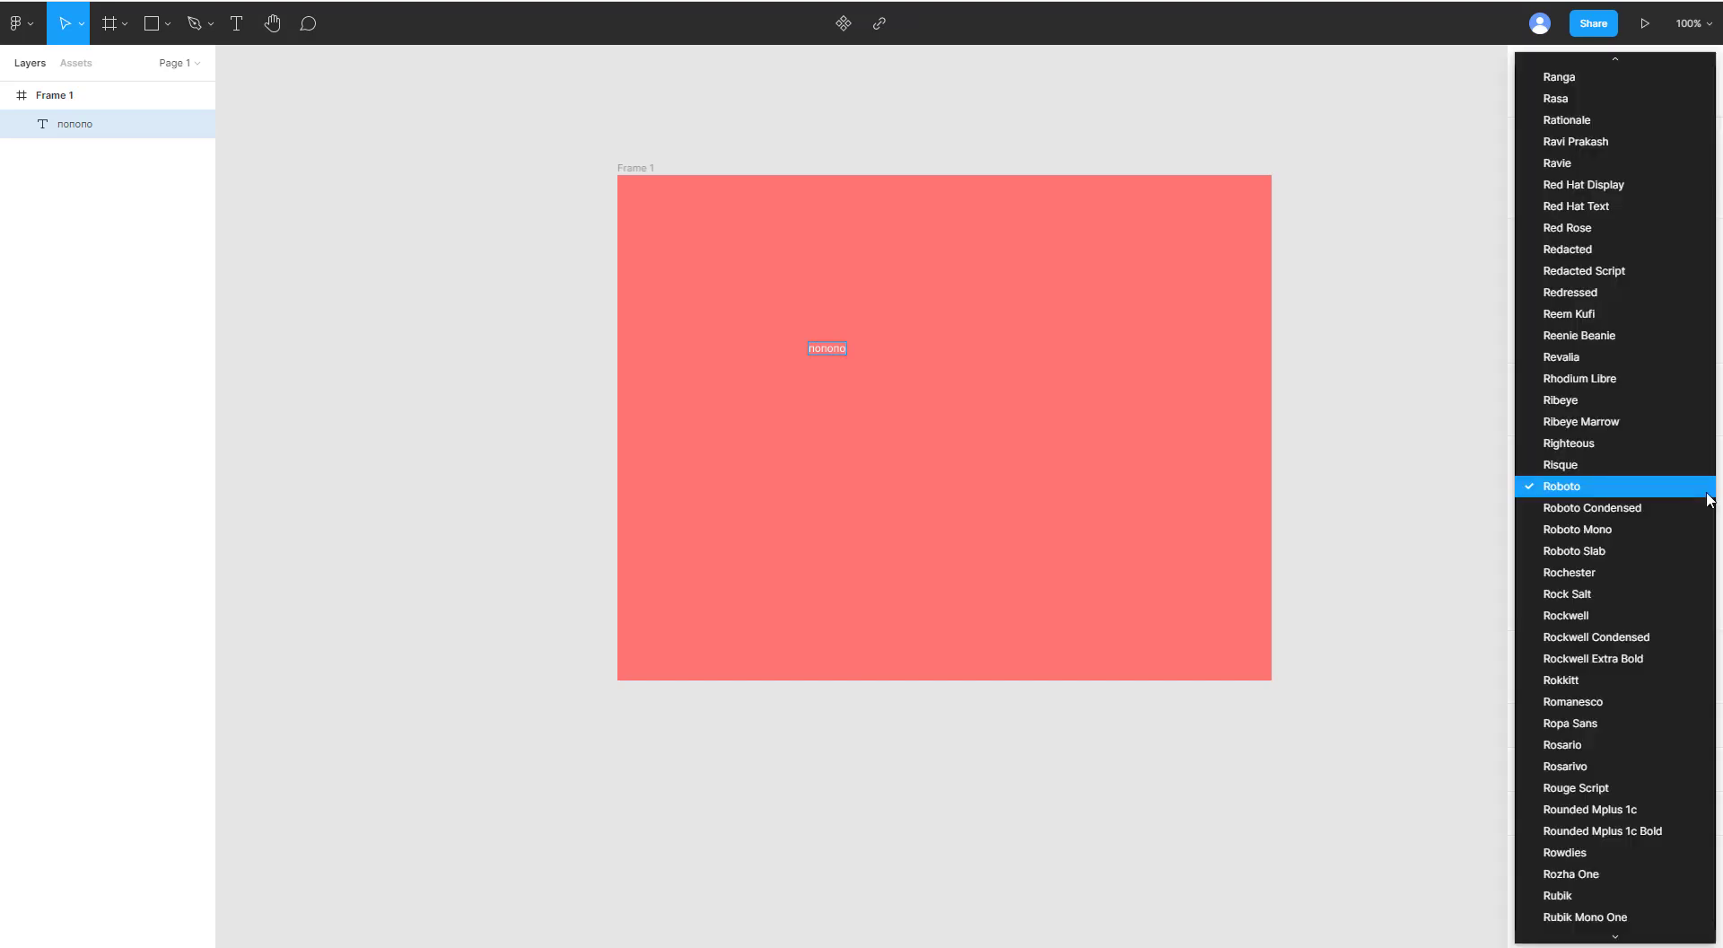
{"action": "left_click", "coordinate": [1707, 496]}
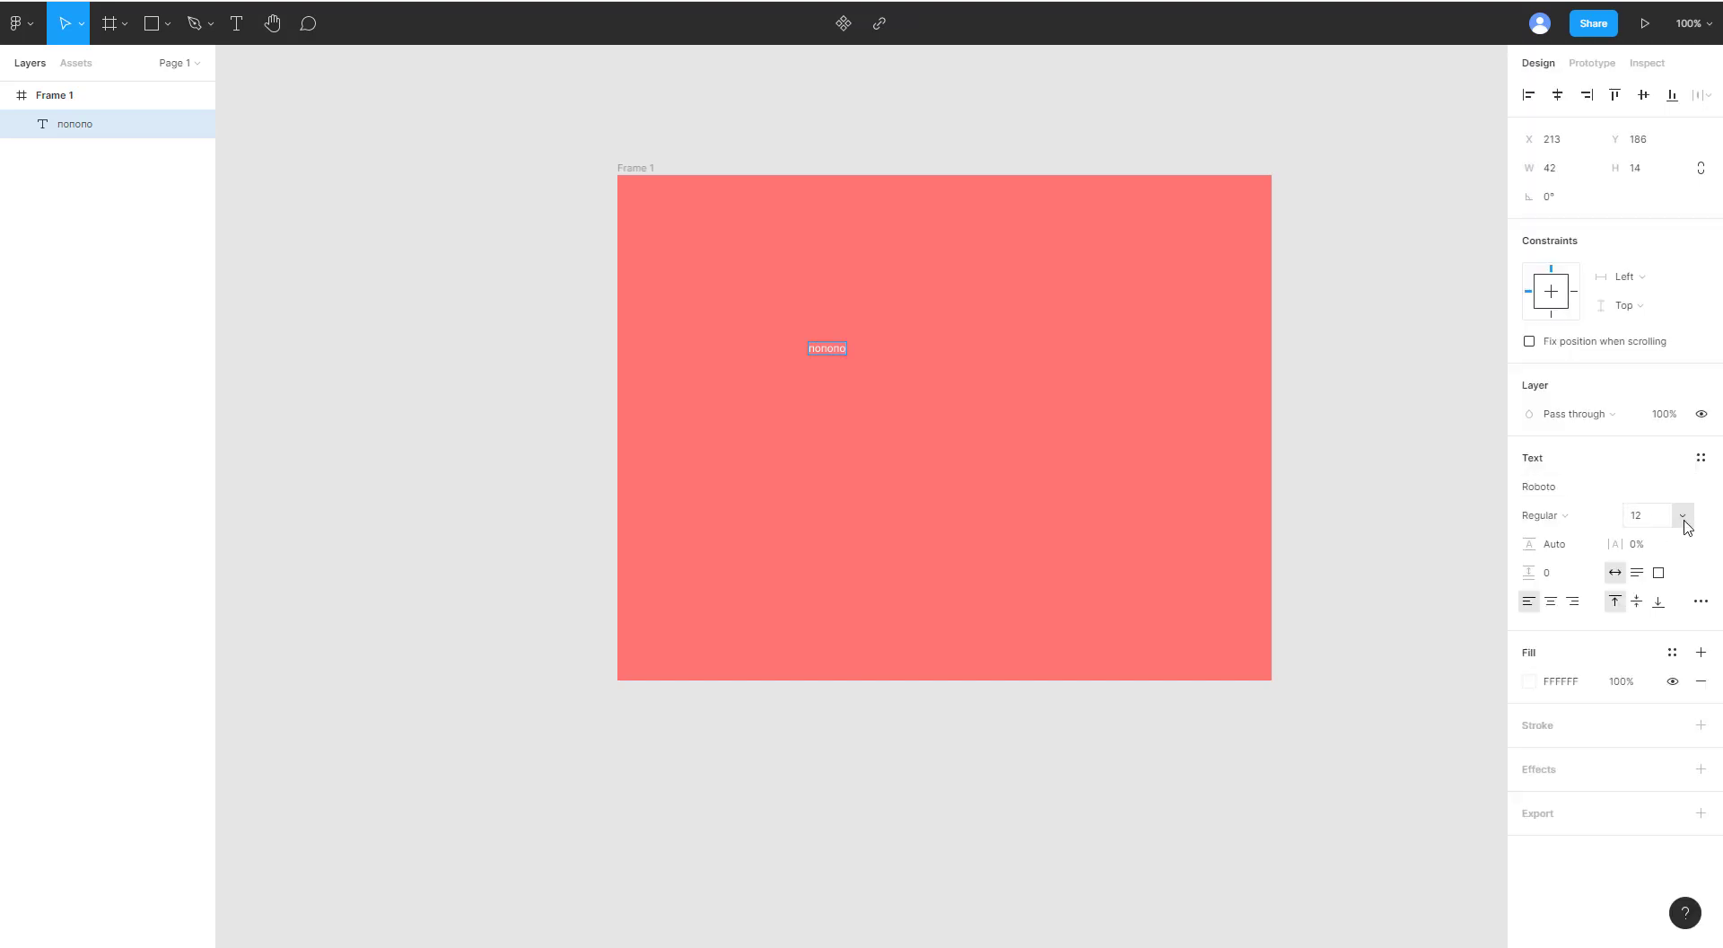
{"action": "left_click", "coordinate": [1684, 519]}
{"action": "left_click", "coordinate": [1684, 517]}
{"action": "left_click", "coordinate": [1528, 520]}
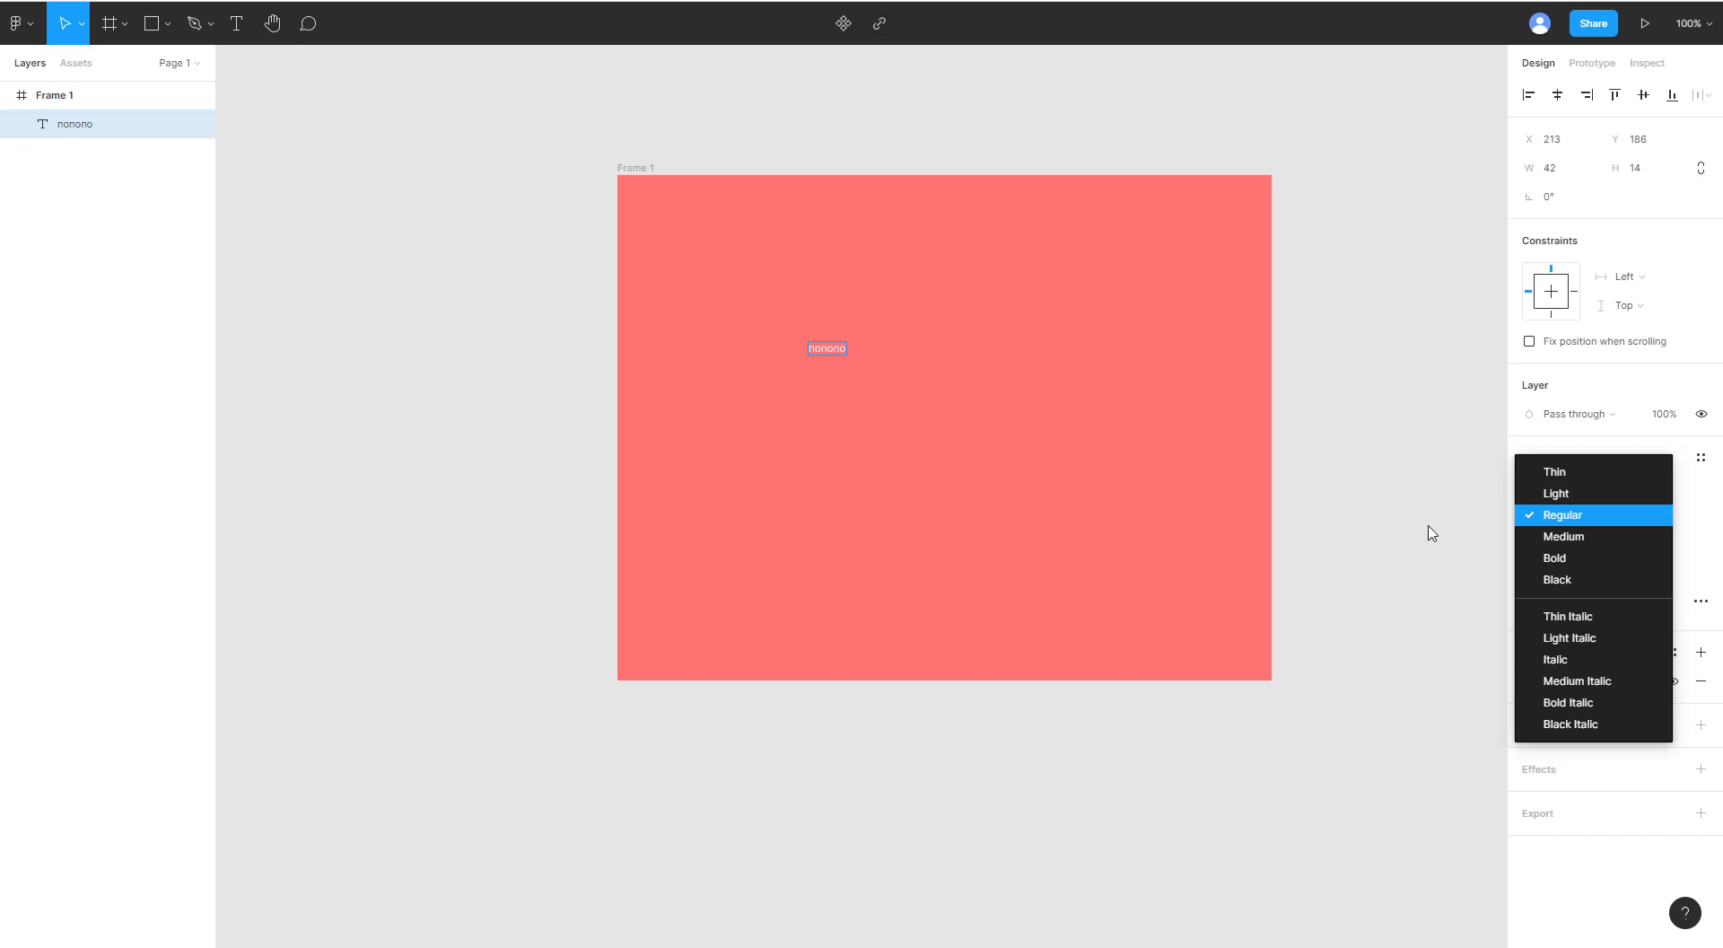
Step: Delete the "nonono" text and move the frame slightly right and down on the canvas
{"action": "left_click", "coordinate": [1048, 430]}
{"action": "key", "text": "Delete"}
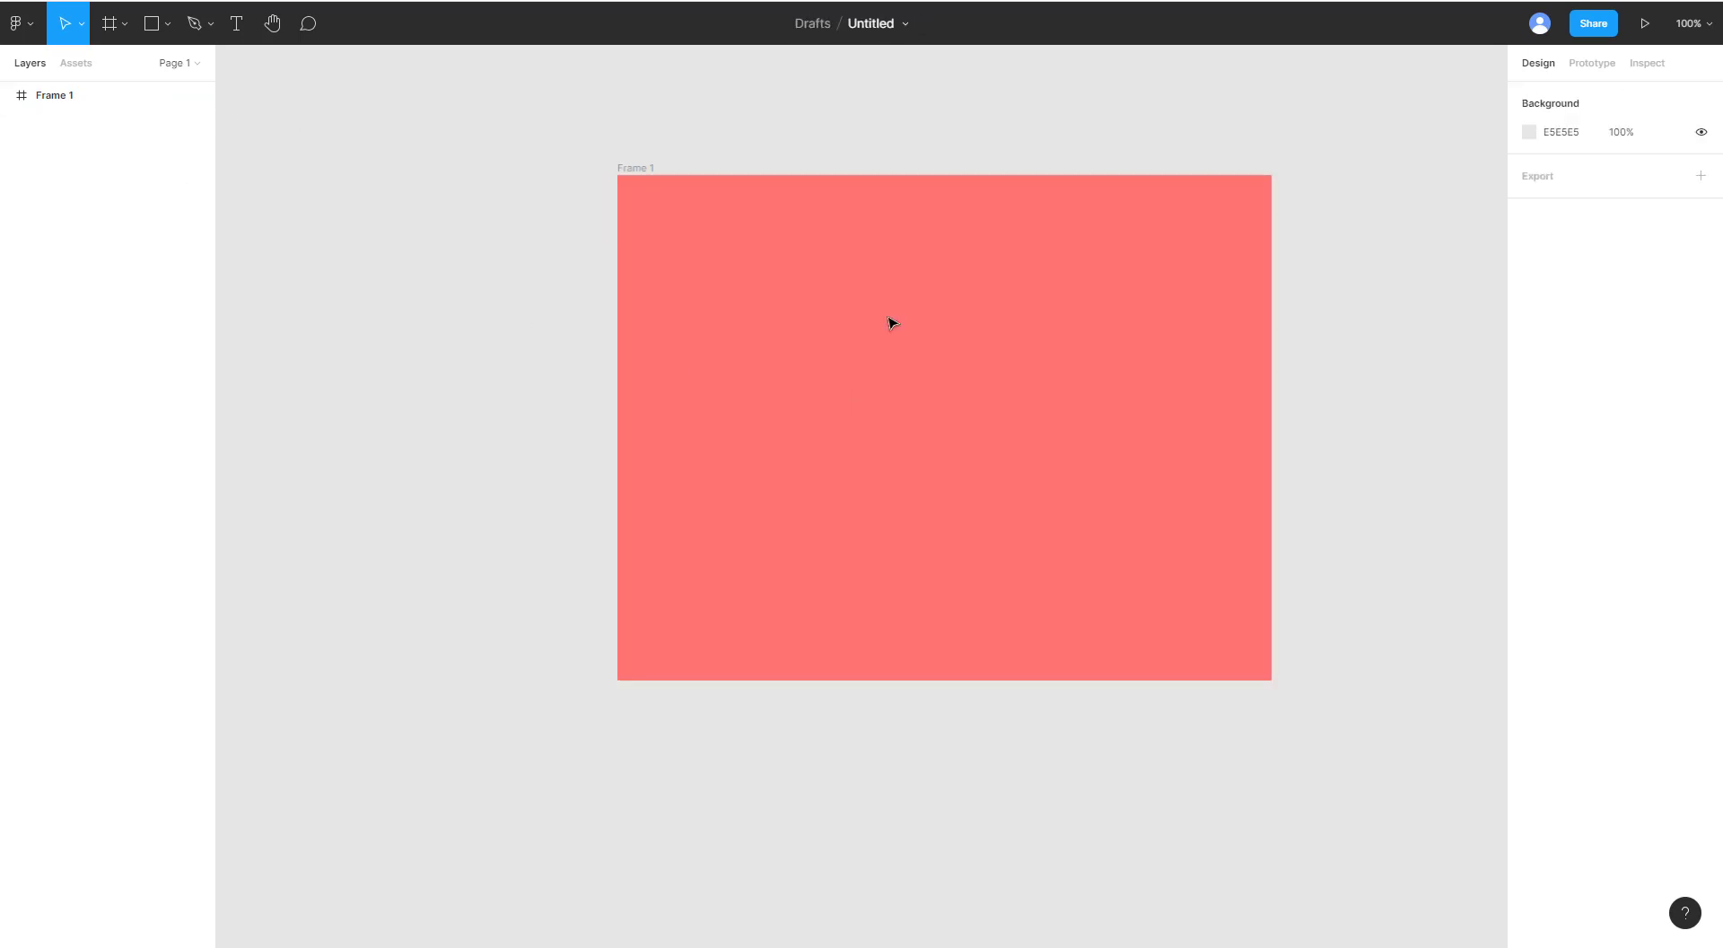
{"action": "left_click_drag", "start_coordinate": [920, 344], "coordinate": [965, 371]}
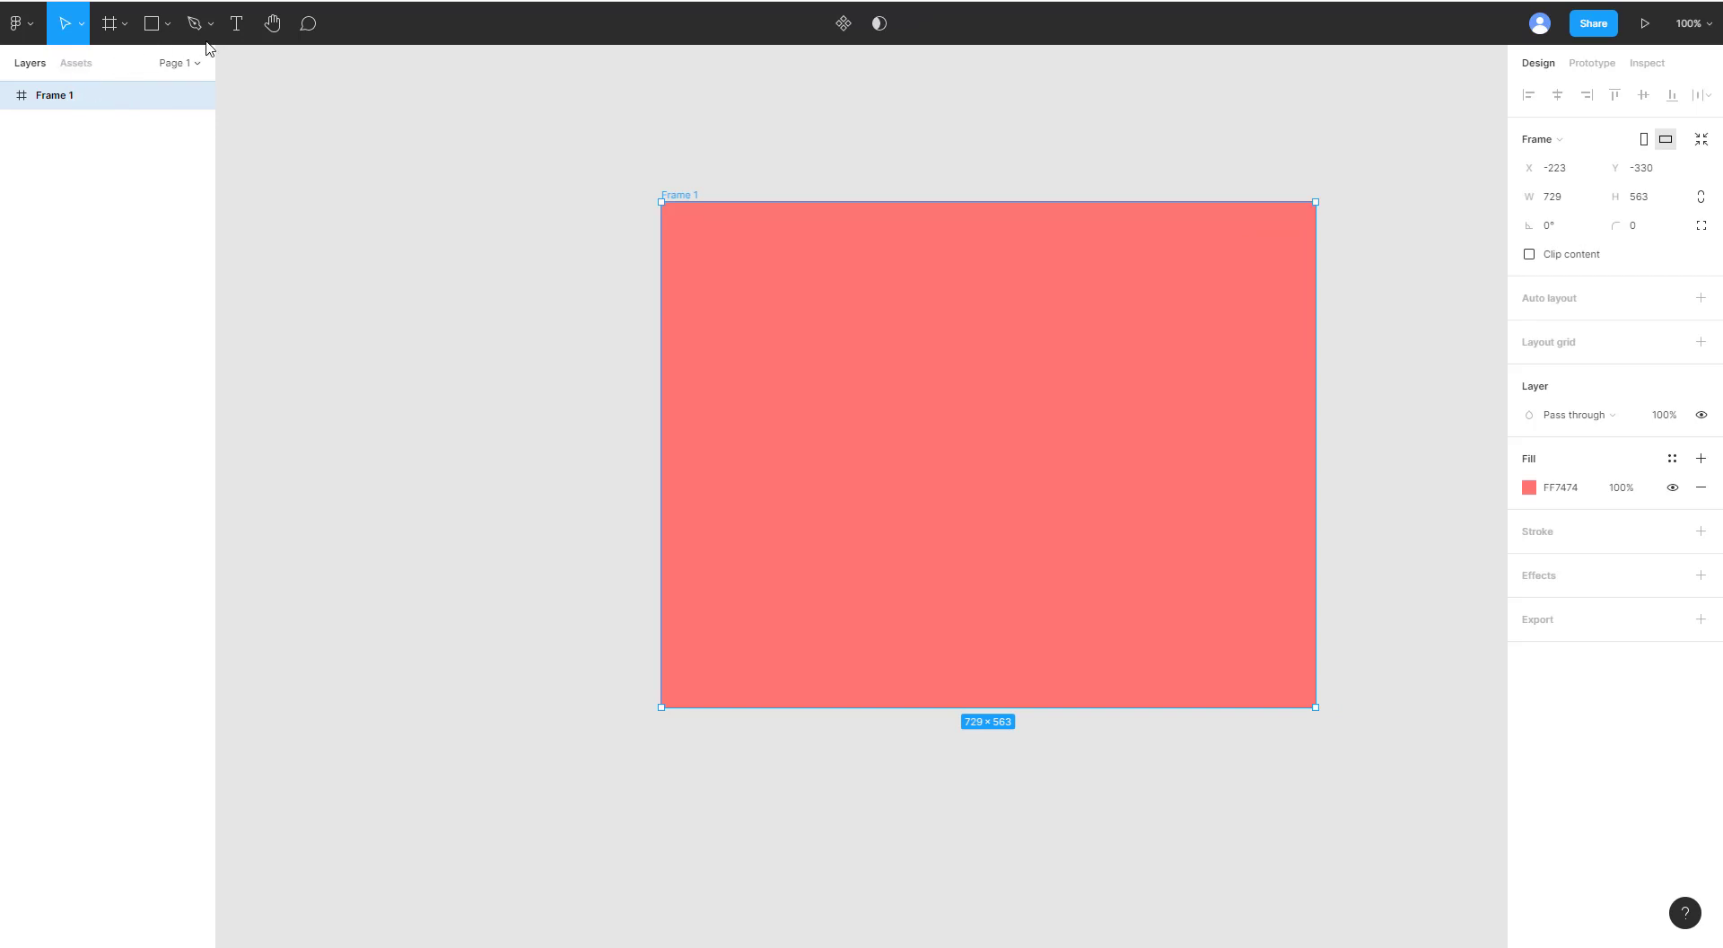
Step: Add the text "nnpn" inside the frame, above and left of its centre
{"action": "key", "text": "t"}
{"action": "left_click", "coordinate": [852, 379]}
{"action": "type", "text": "nnpn"}
{"action": "left_click", "coordinate": [54, 173]}
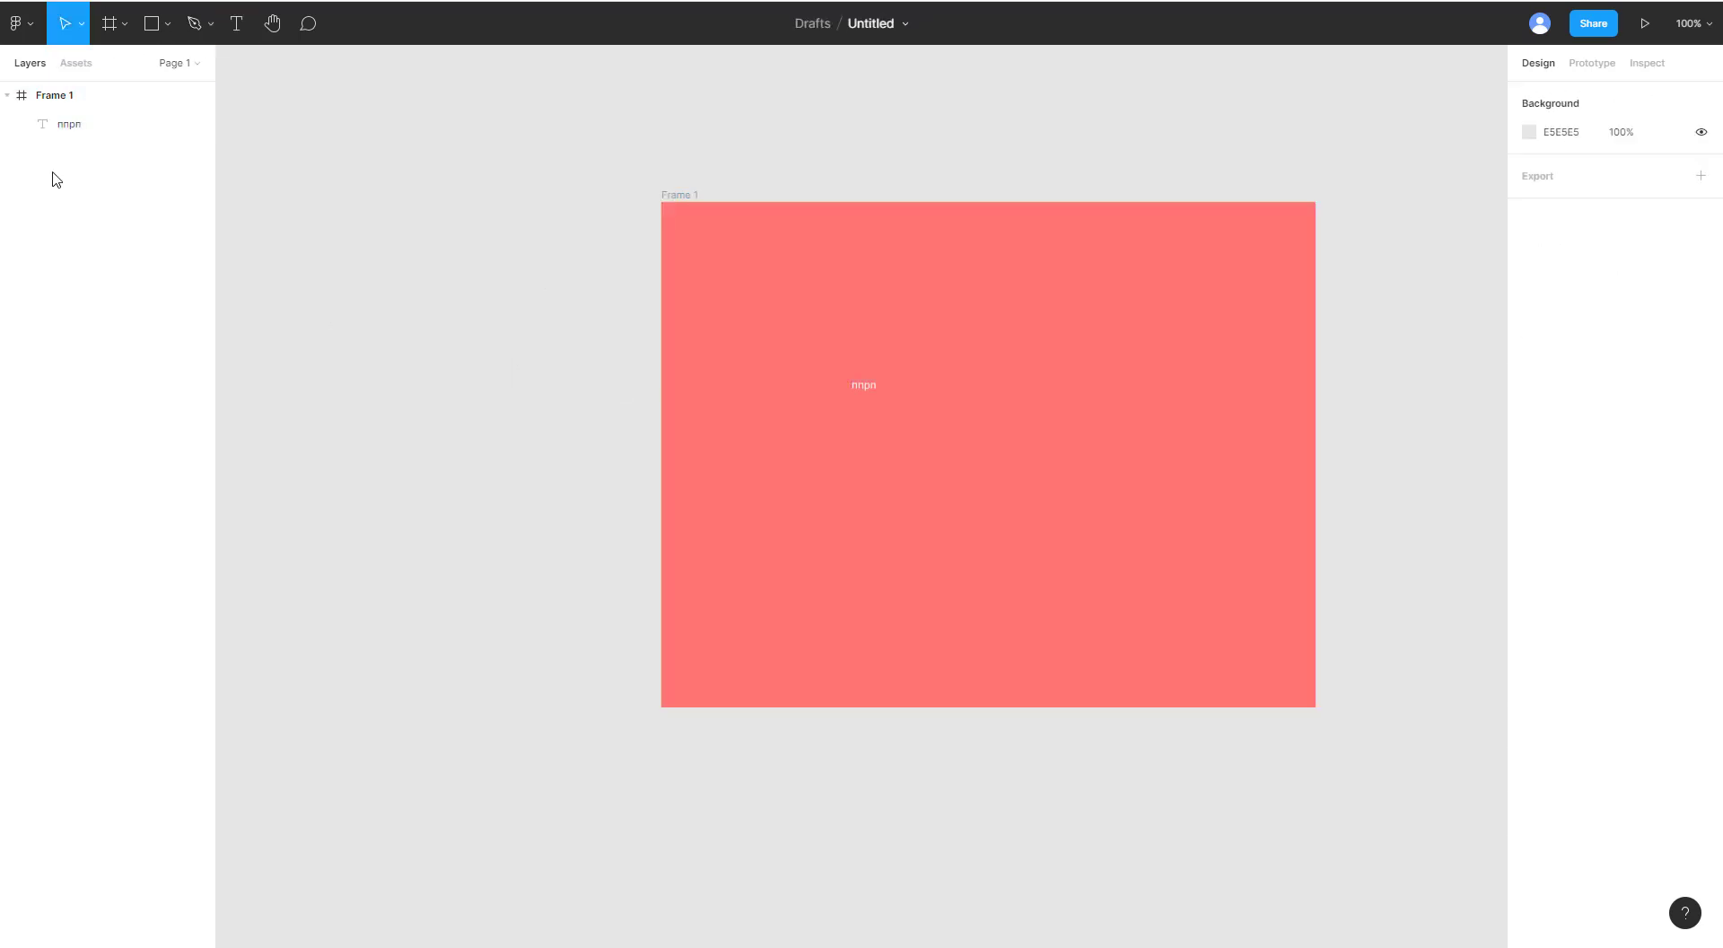
Step: Select the "nnpn" text layer and move the text right, closer to the frame's centre
{"action": "left_click", "coordinate": [57, 132]}
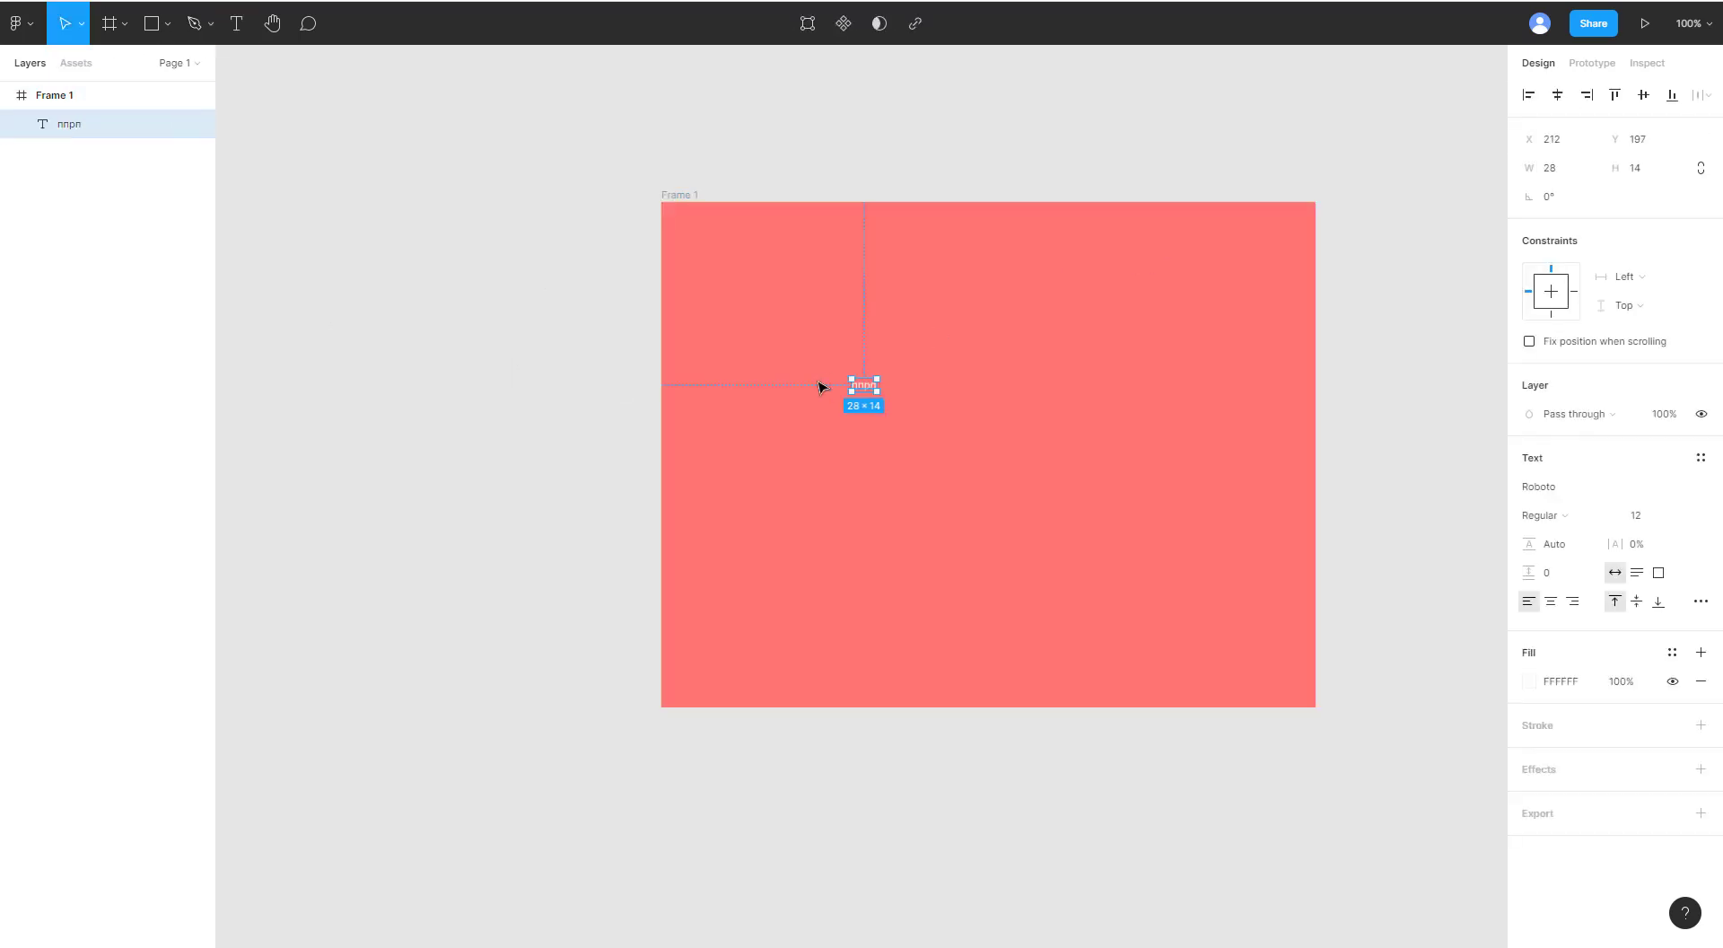
{"action": "left_click_drag", "start_coordinate": [863, 385], "coordinate": [1026, 393]}
{"action": "left_click", "coordinate": [999, 461]}
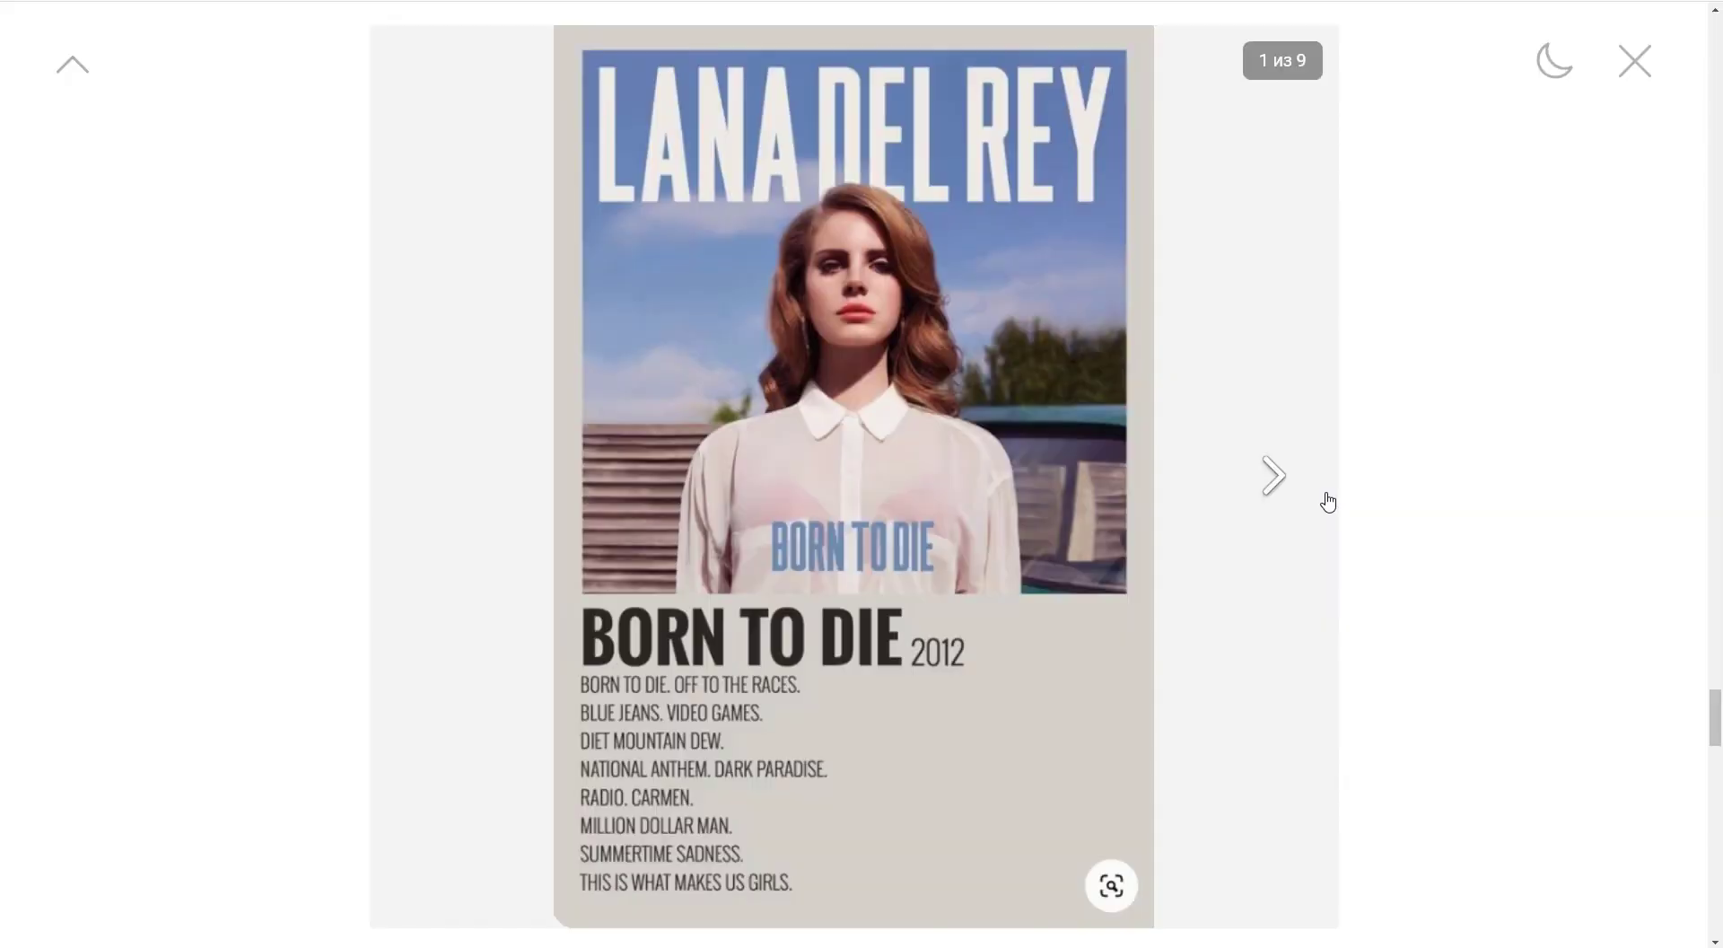
Step: Switch to the poster example gallery in the browser and page forward through it to the last poster
{"action": "left_click", "coordinate": [1274, 476]}
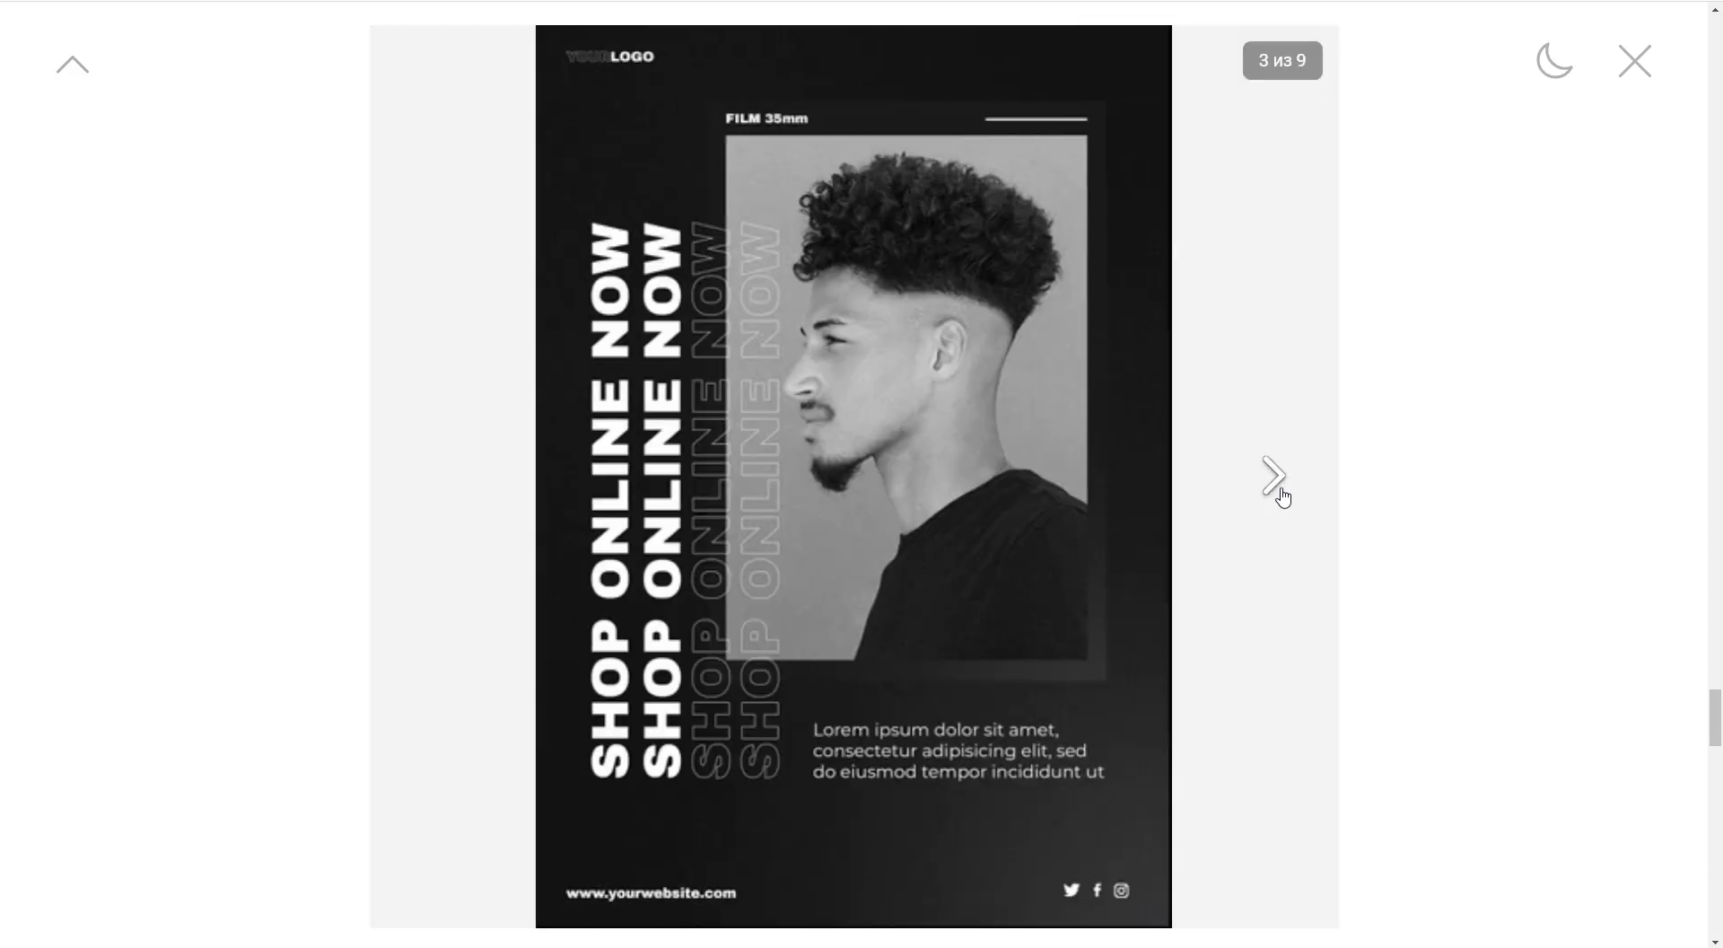
{"action": "left_click", "coordinate": [1281, 493]}
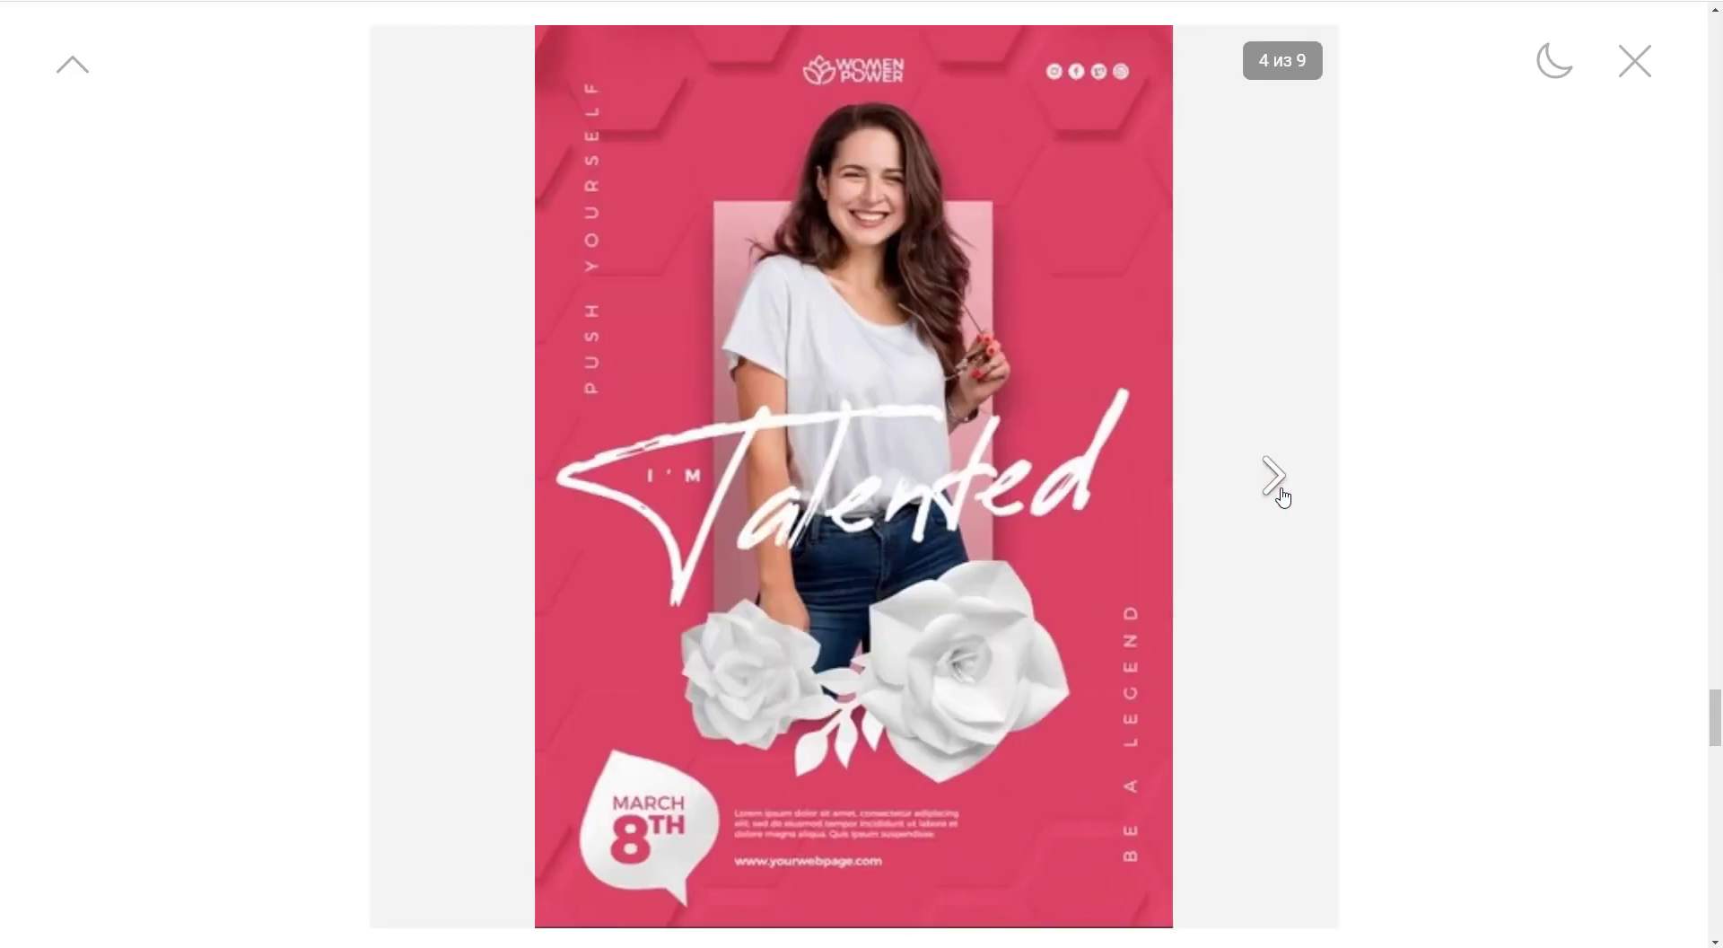
{"action": "left_click", "coordinate": [1281, 494]}
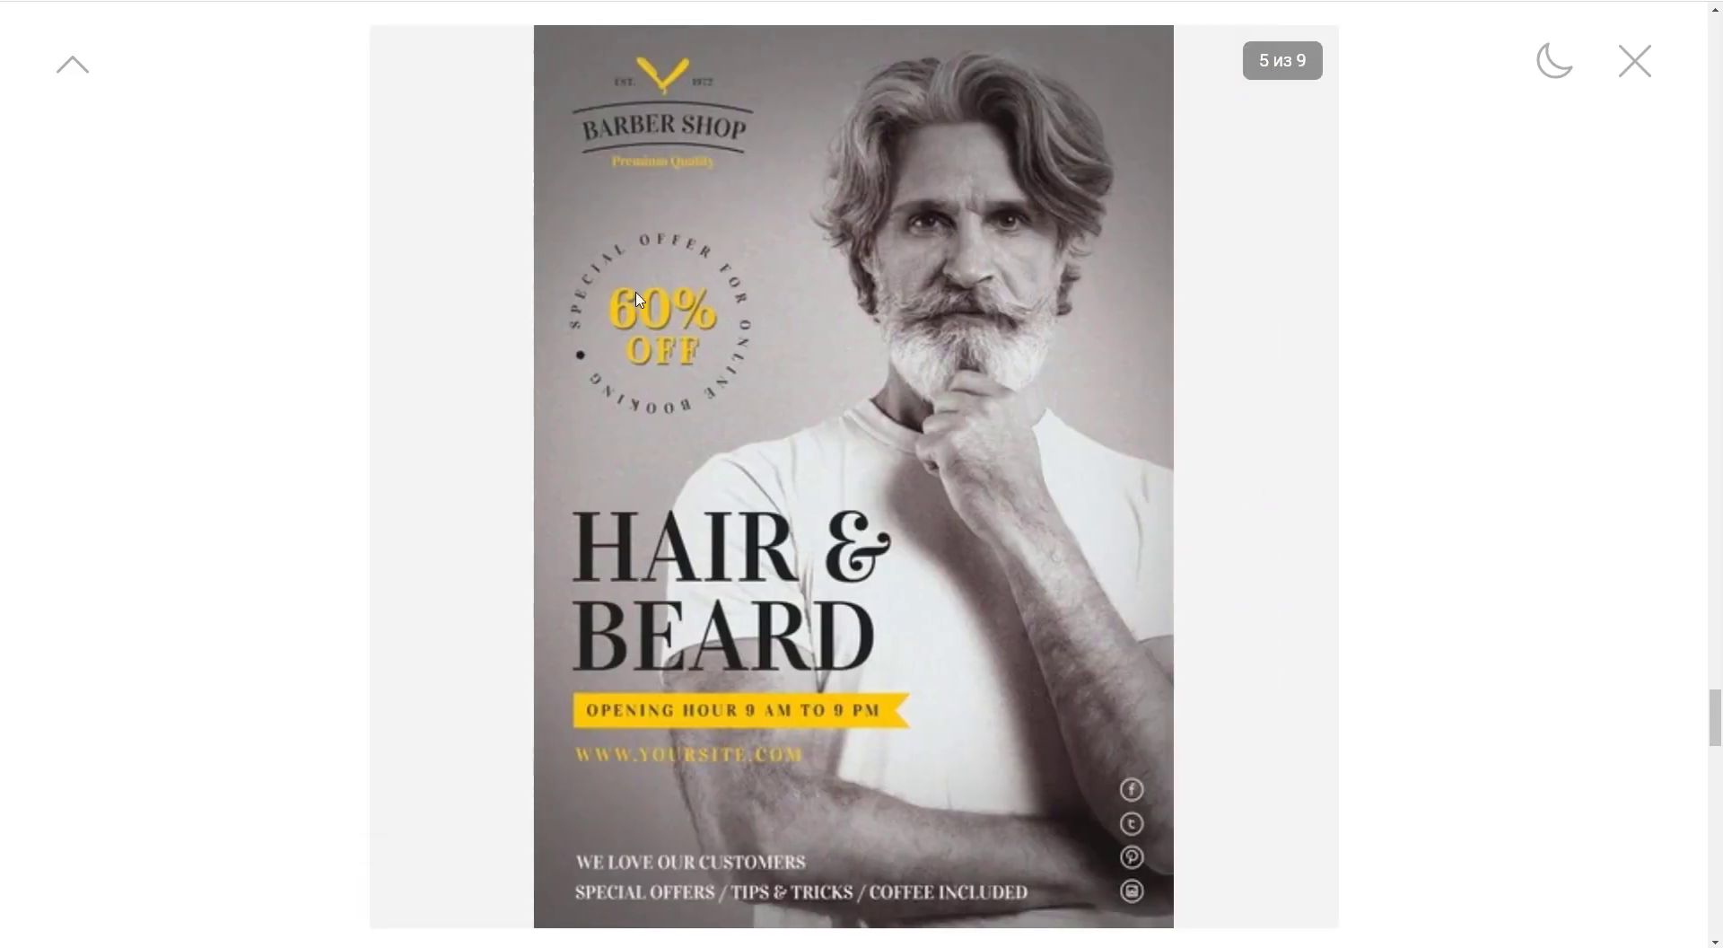
{"action": "left_click", "coordinate": [1265, 500]}
{"action": "left_click", "coordinate": [1265, 500]}
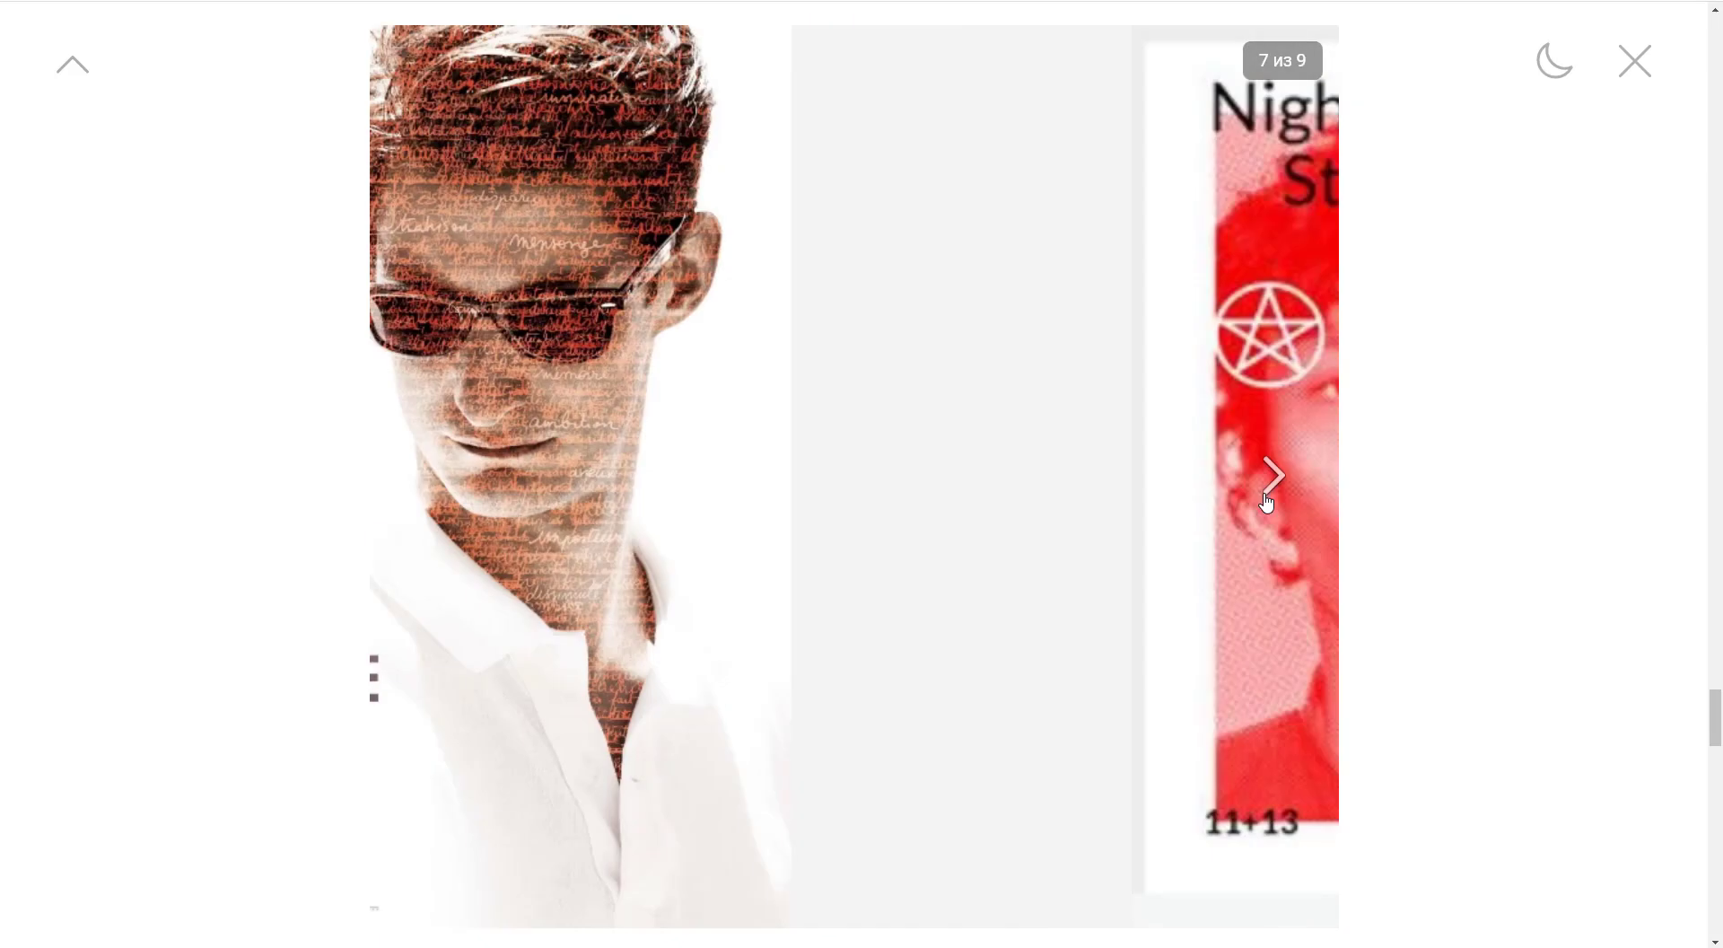
{"action": "left_click", "coordinate": [1266, 500]}
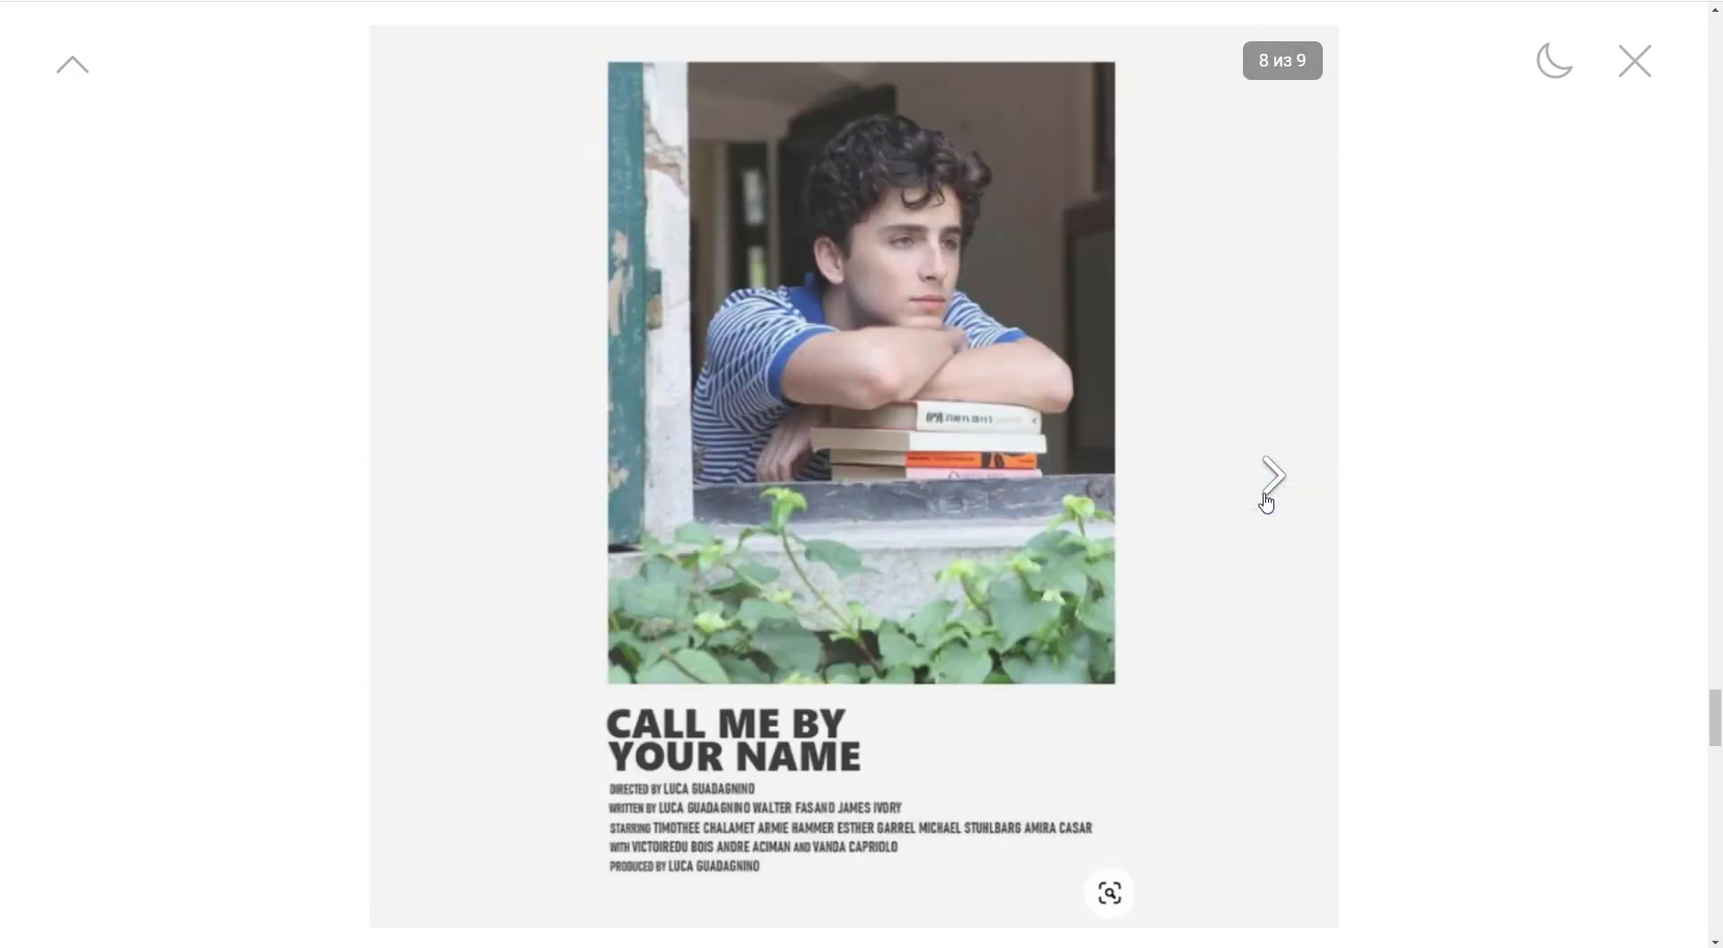
{"action": "left_click", "coordinate": [1265, 500]}
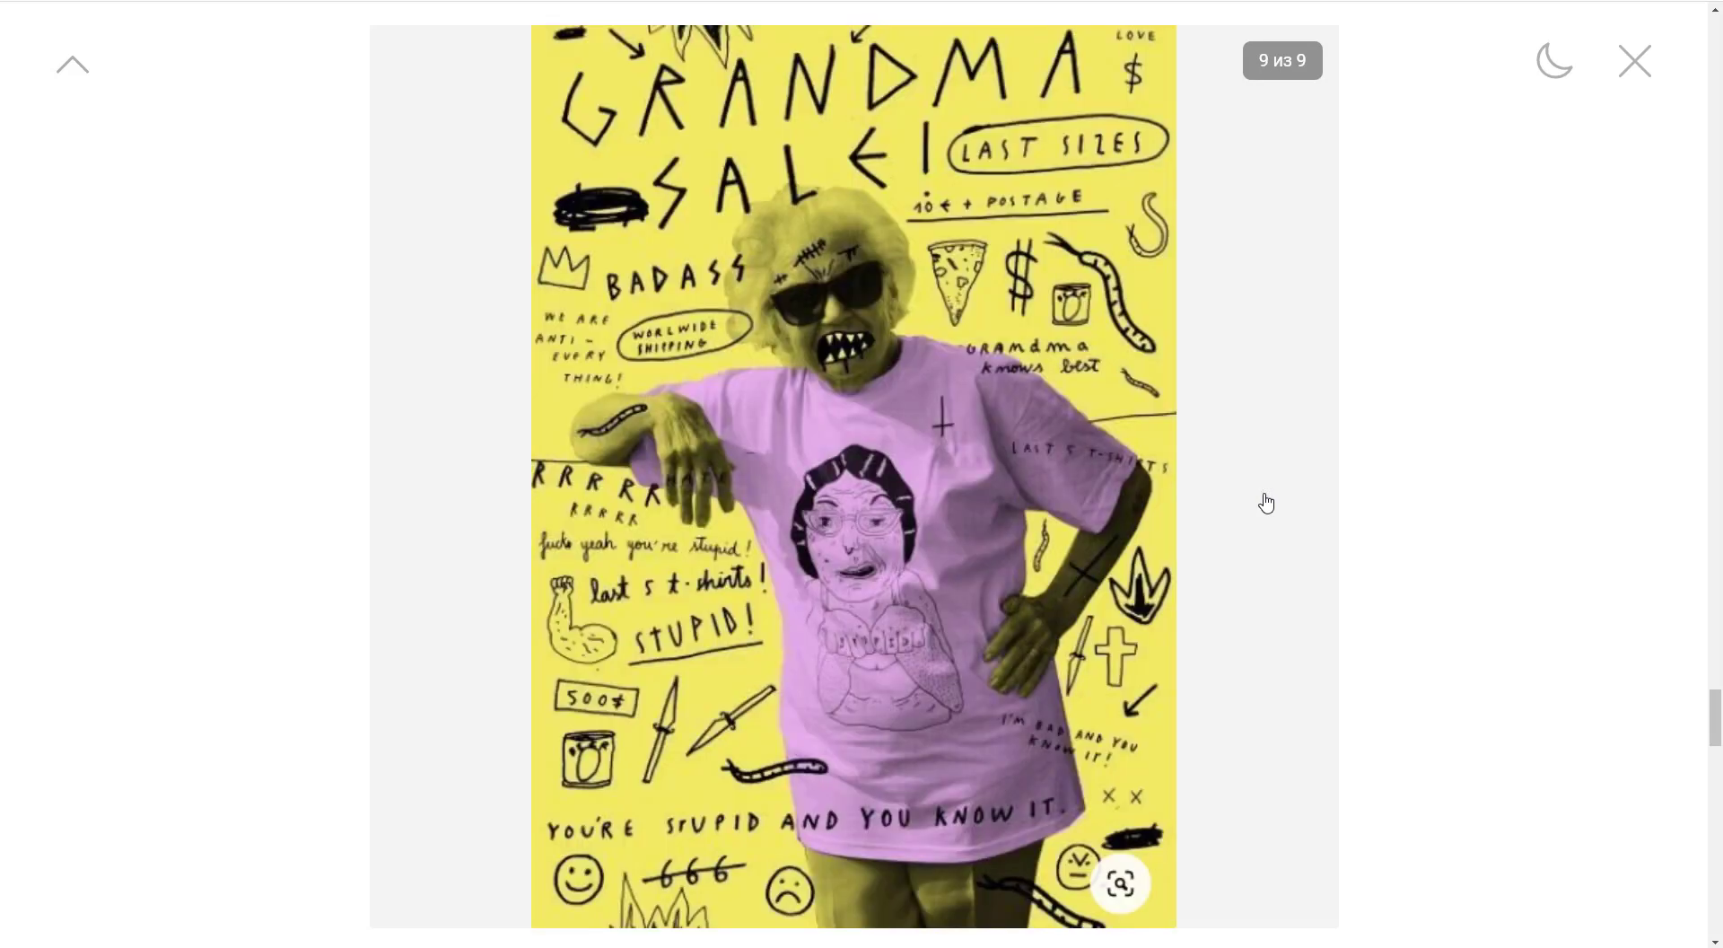
Step: Page back through the poster gallery to the black-and-white "SHOP ONLINE NOW" poster
{"action": "left_click", "coordinate": [431, 478]}
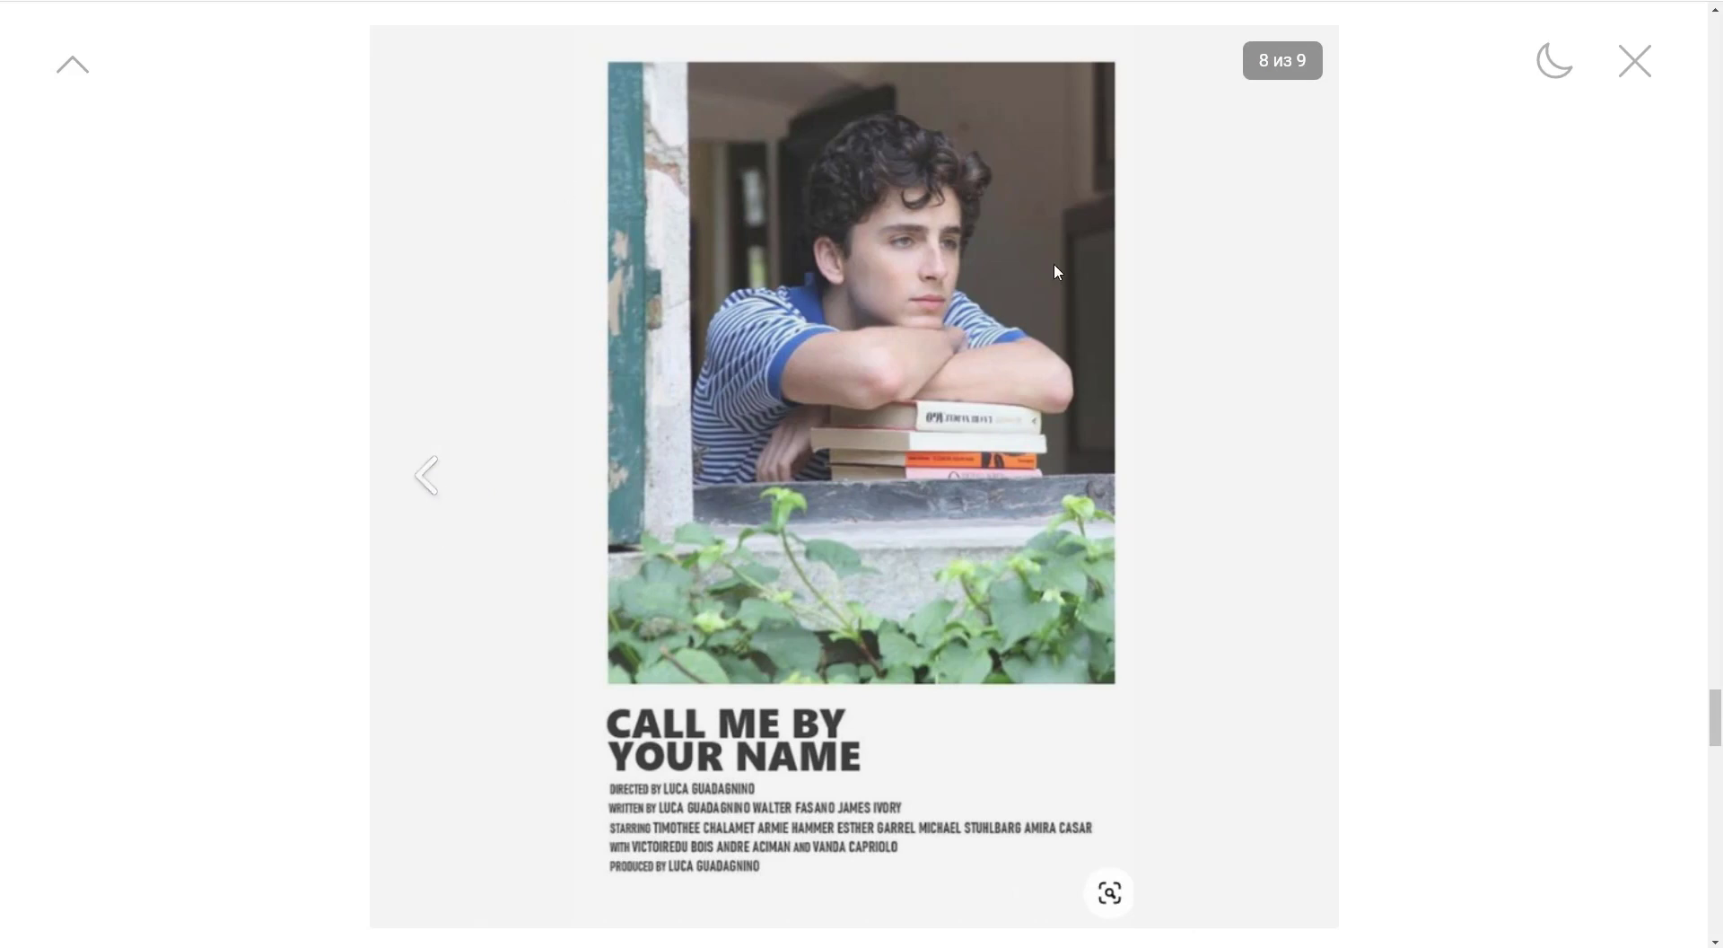
{"action": "left_click", "coordinate": [422, 487]}
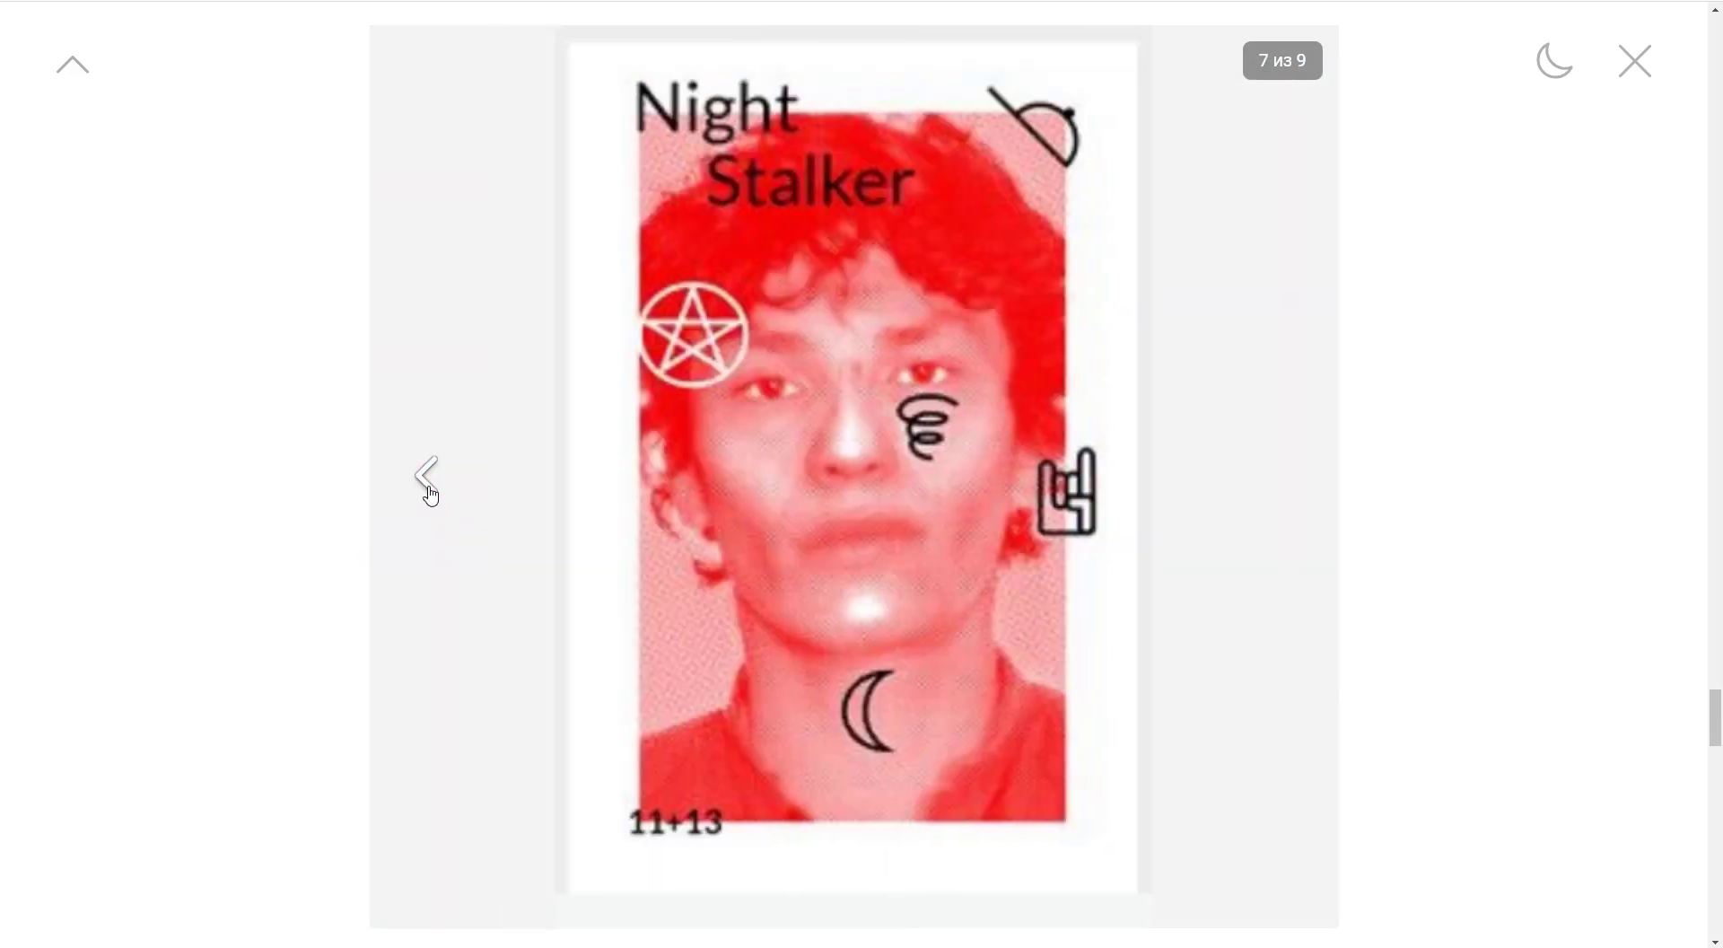
{"action": "left_click", "coordinate": [423, 489]}
{"action": "left_click", "coordinate": [423, 489]}
{"action": "left_click", "coordinate": [427, 492]}
{"action": "left_click", "coordinate": [429, 490]}
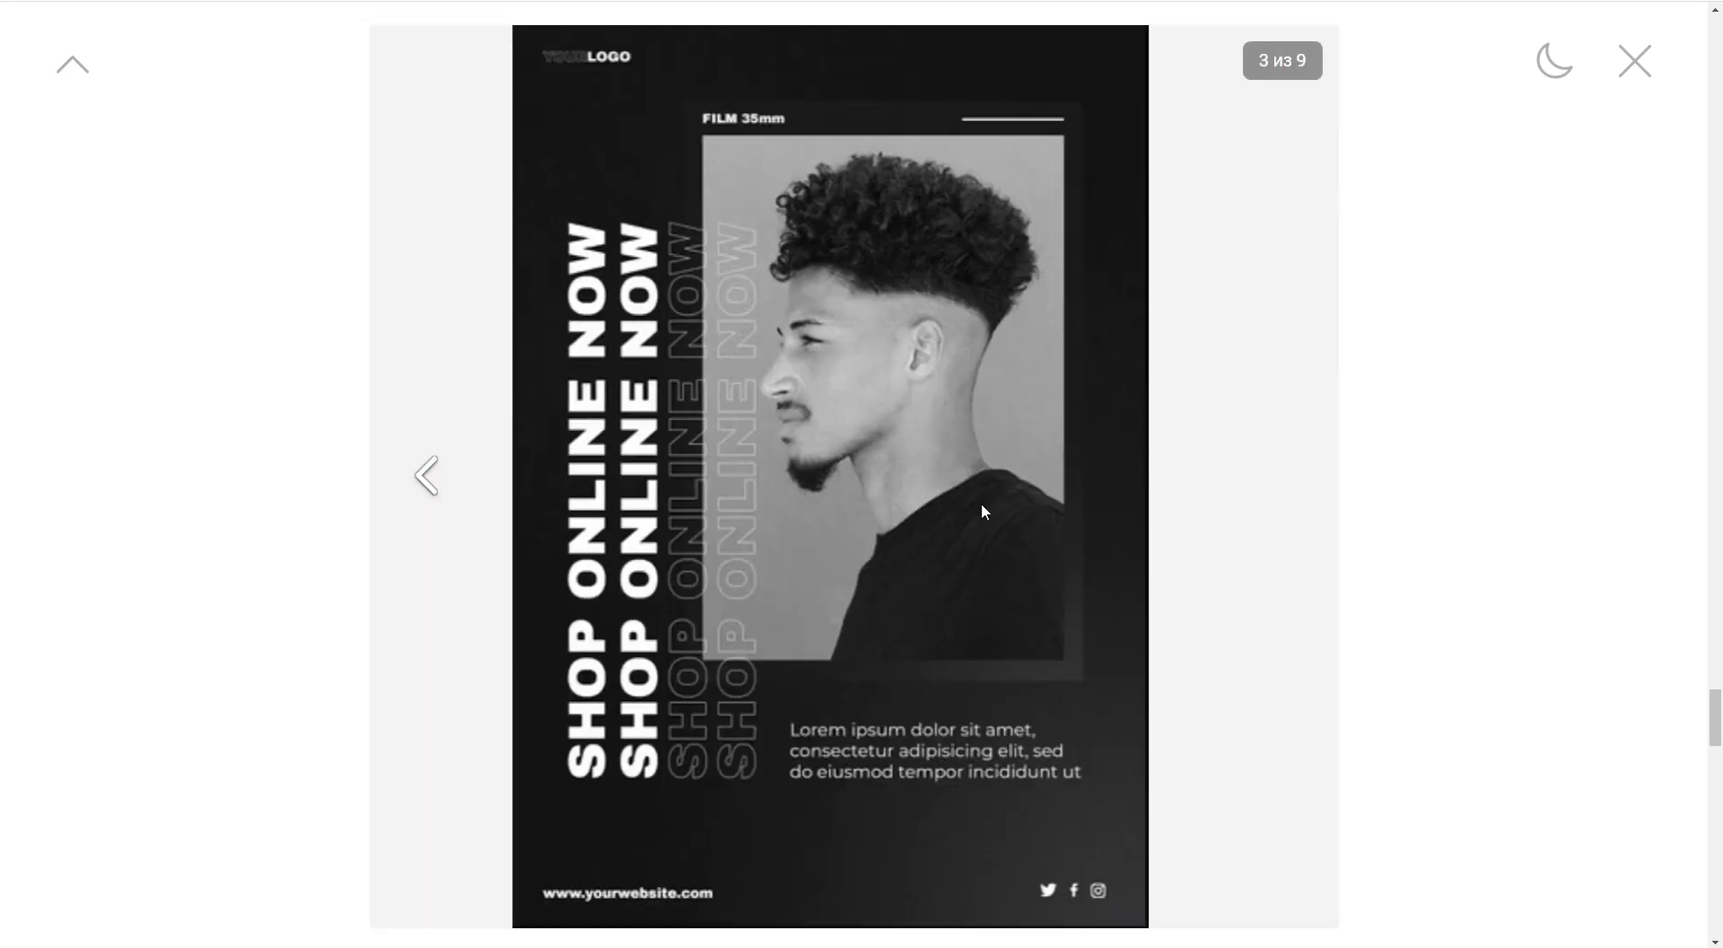
Step: Switch back to the Figma file and create a frame with the A4 paper preset
{"action": "left_click", "coordinate": [429, 503]}
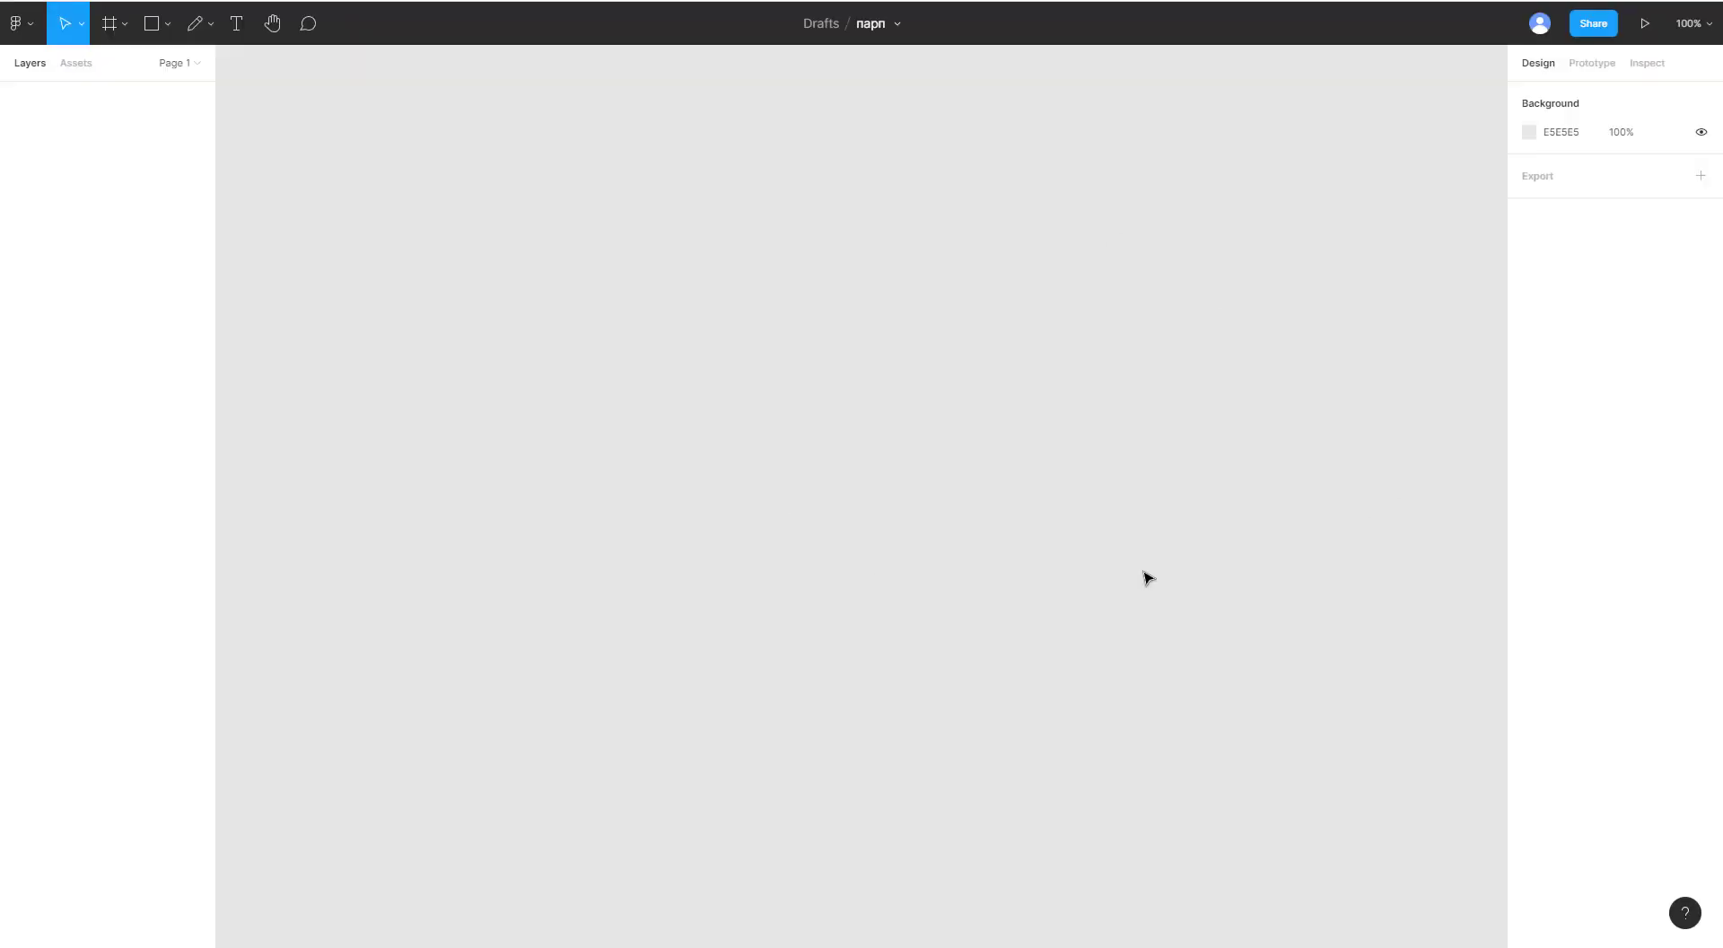
{"action": "left_click", "coordinate": [114, 22]}
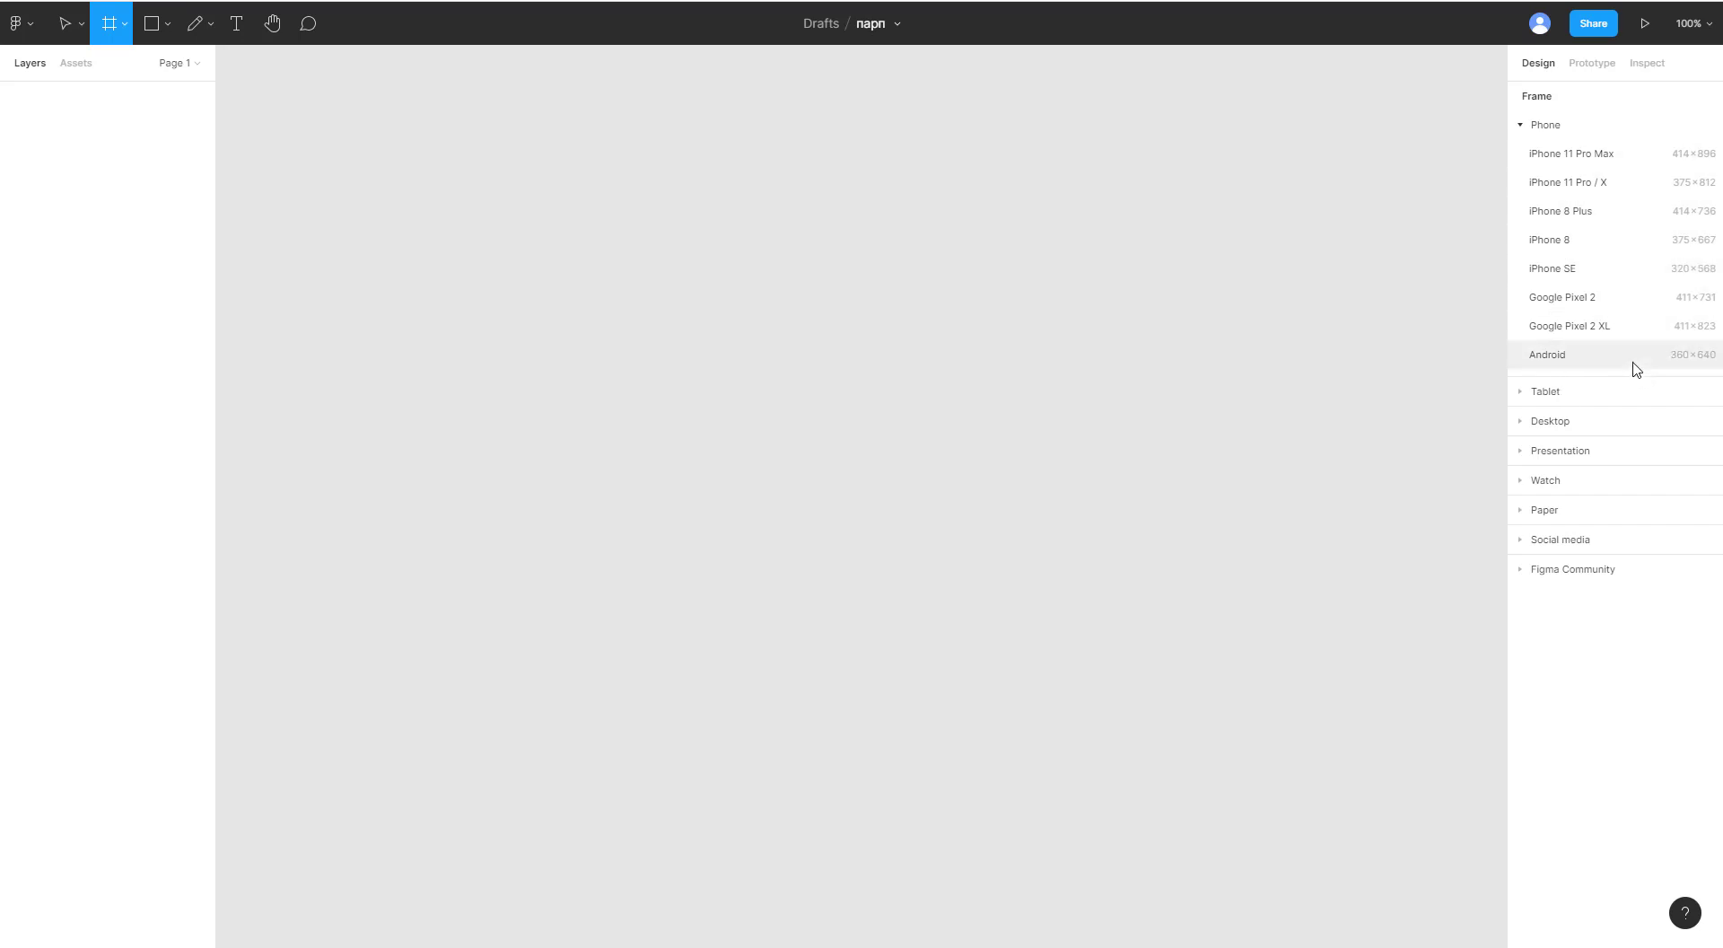
{"action": "left_click", "coordinate": [1553, 511]}
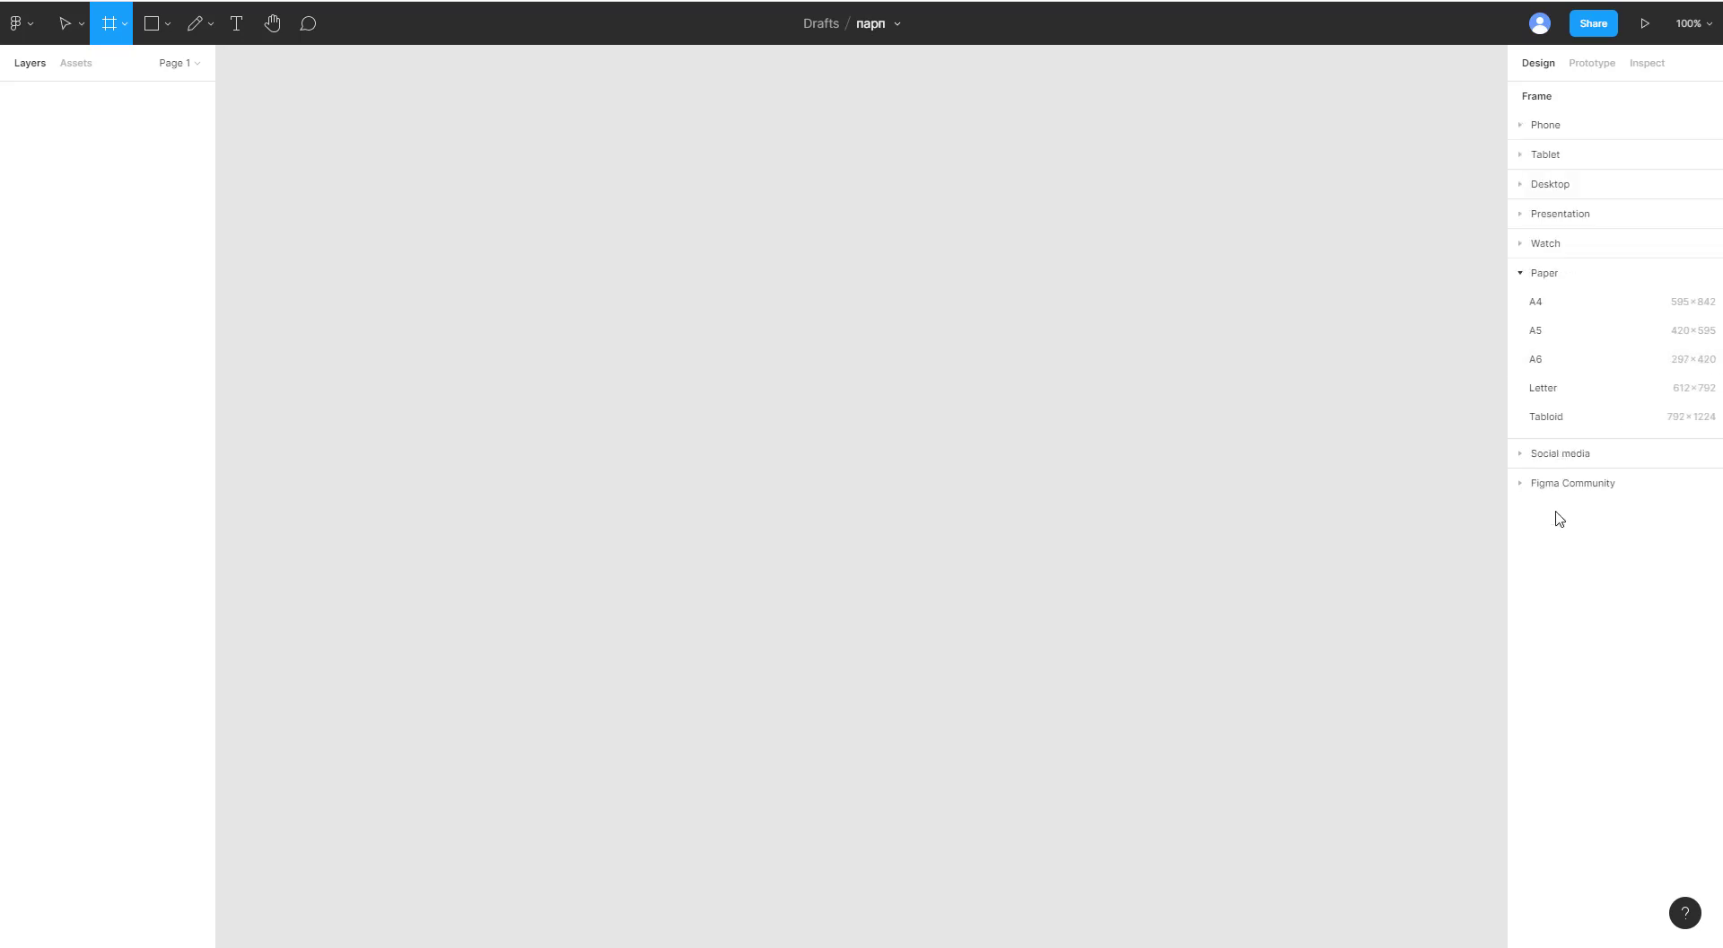
{"action": "left_click", "coordinate": [1547, 305]}
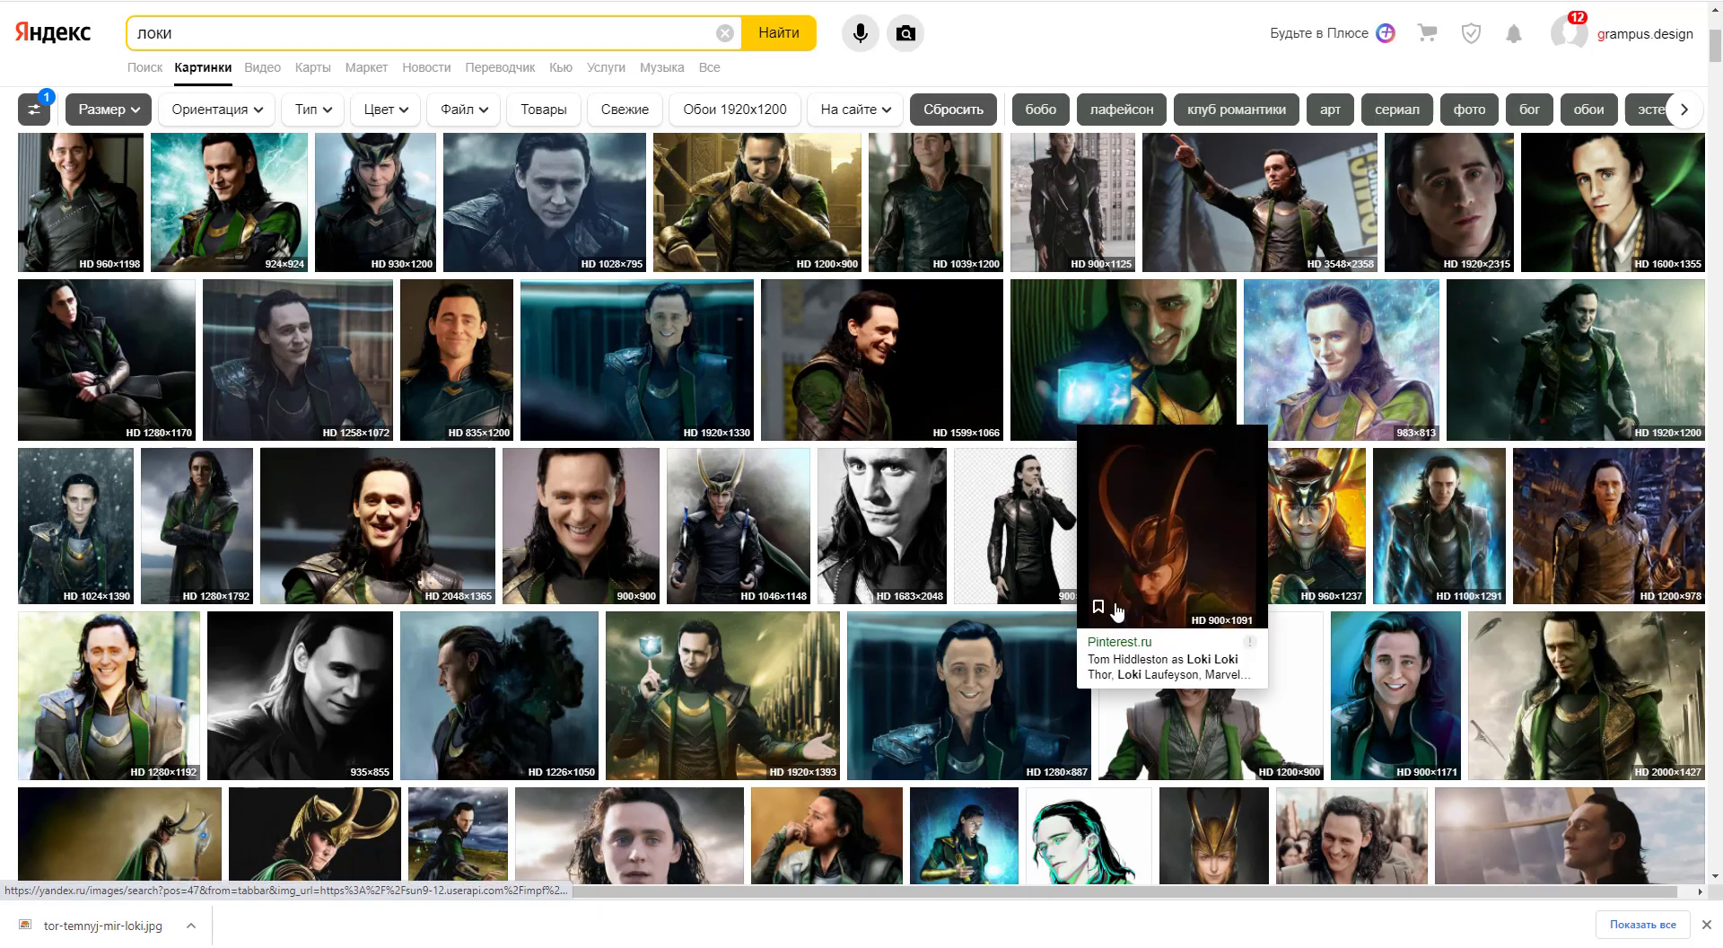
Step: Switch to the Yandex image results for "локи", look at the size filter options and preview the portrait in the golden horned helmet
{"action": "mouse_move", "coordinate": [1164, 395]}
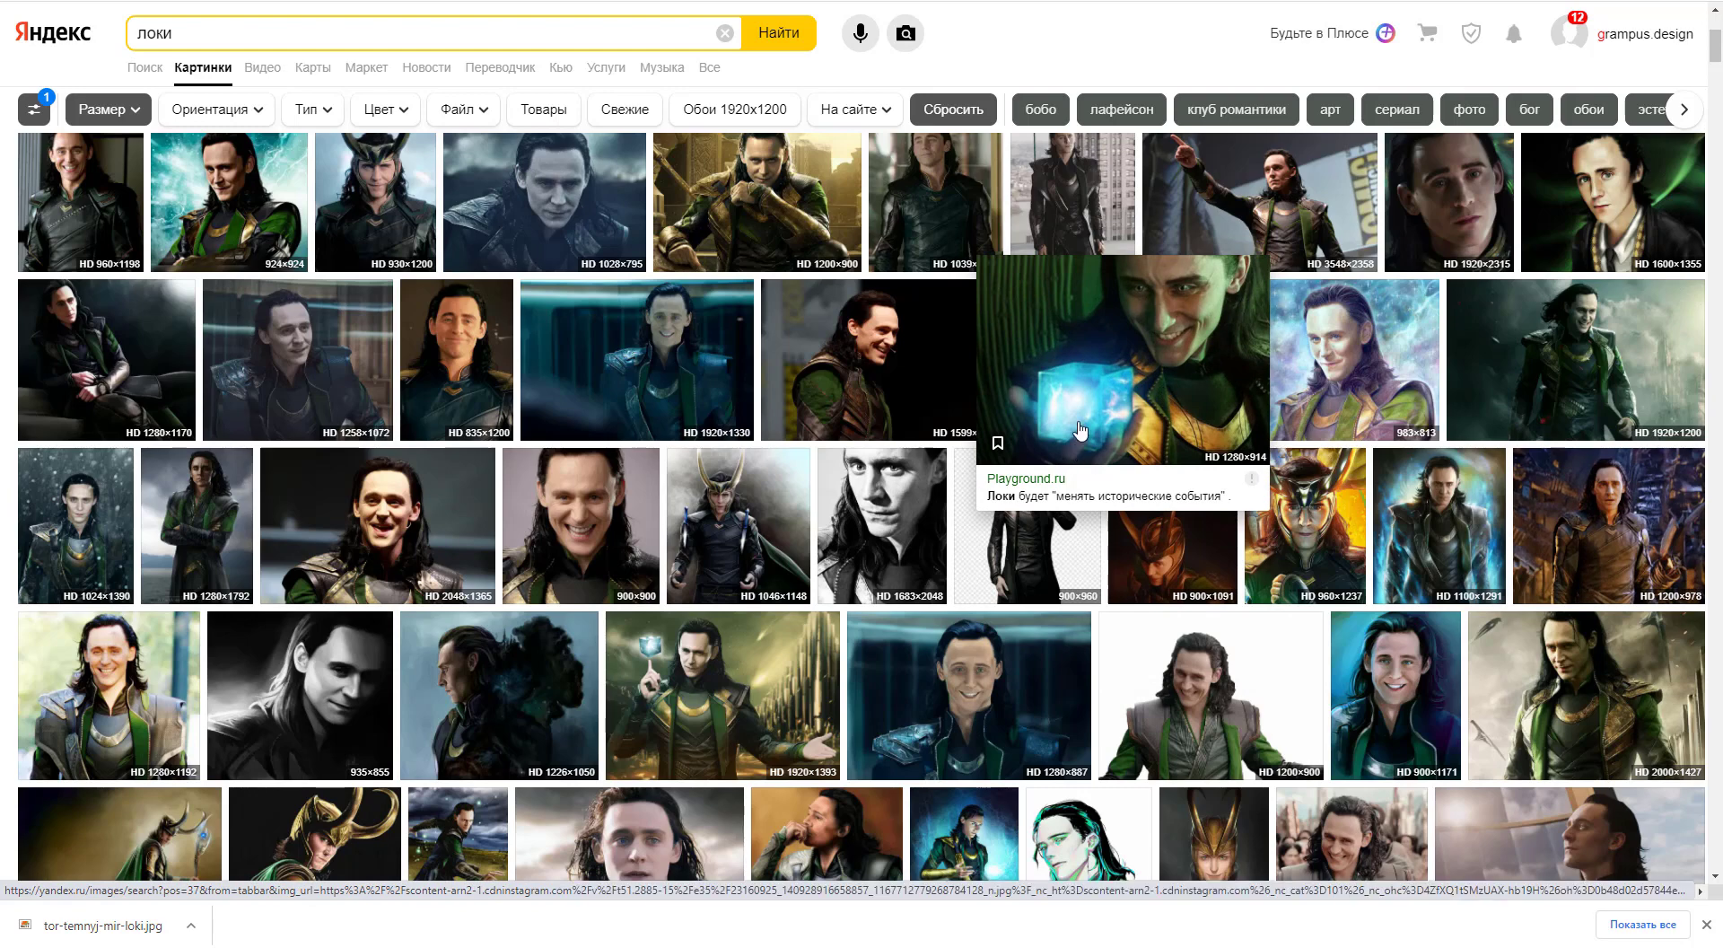
{"action": "left_click", "coordinate": [130, 110]}
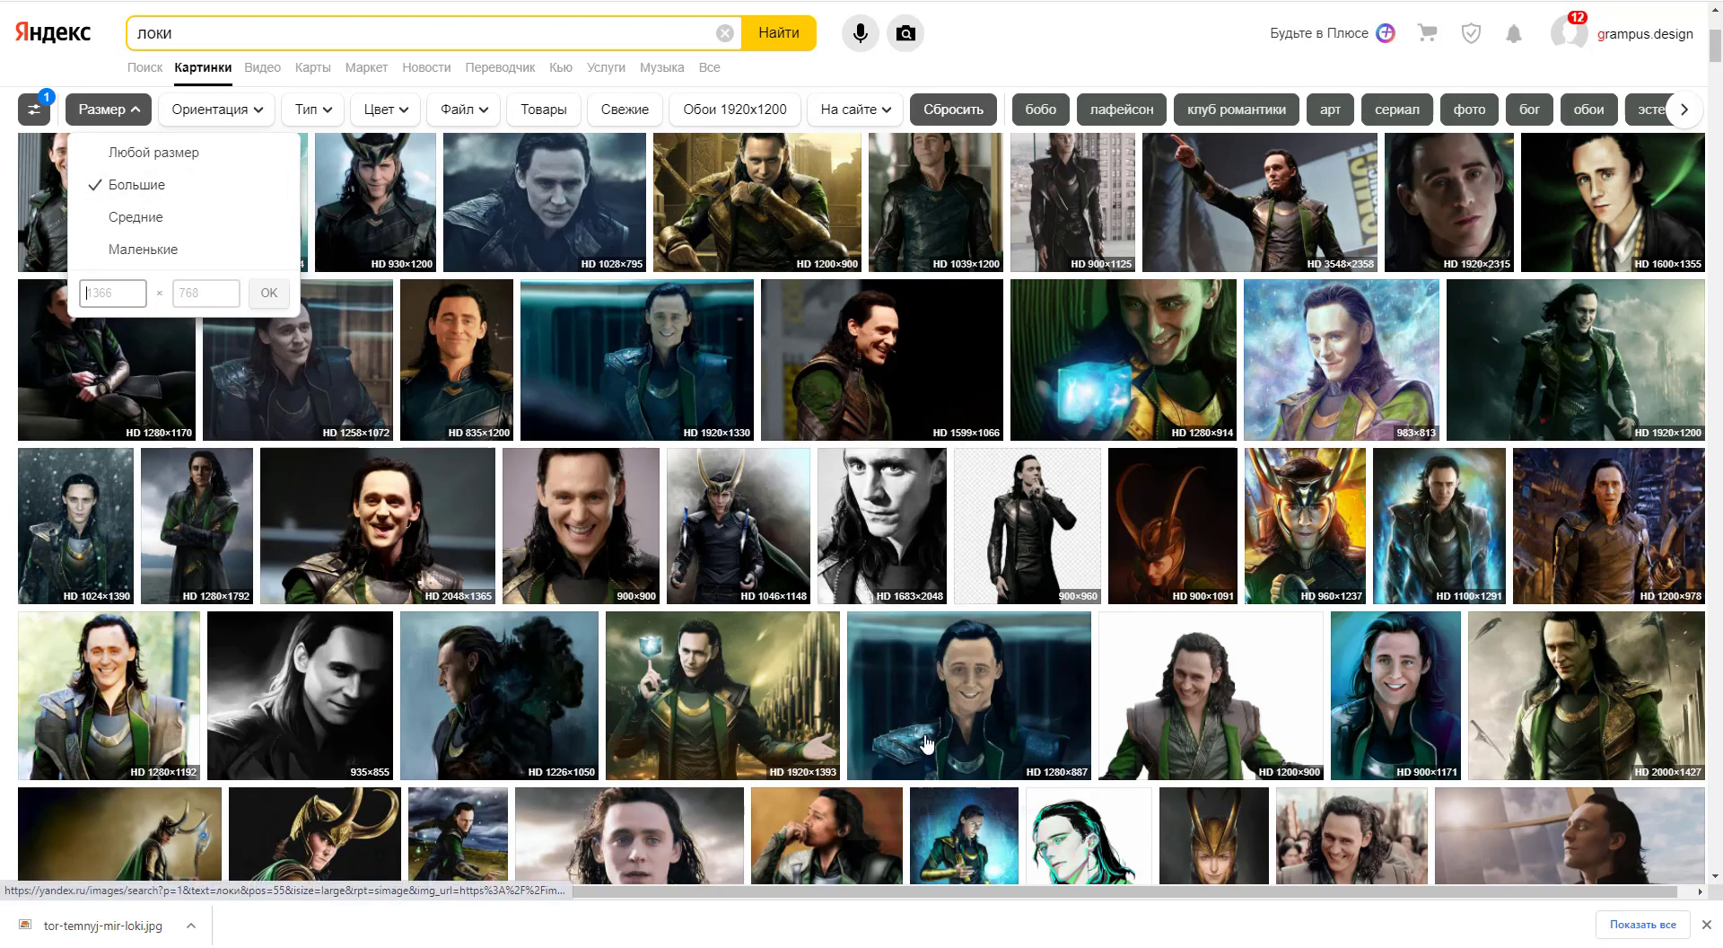
{"action": "scroll", "coordinate": [926, 743], "scroll_direction": "down", "scroll_amount": 3}
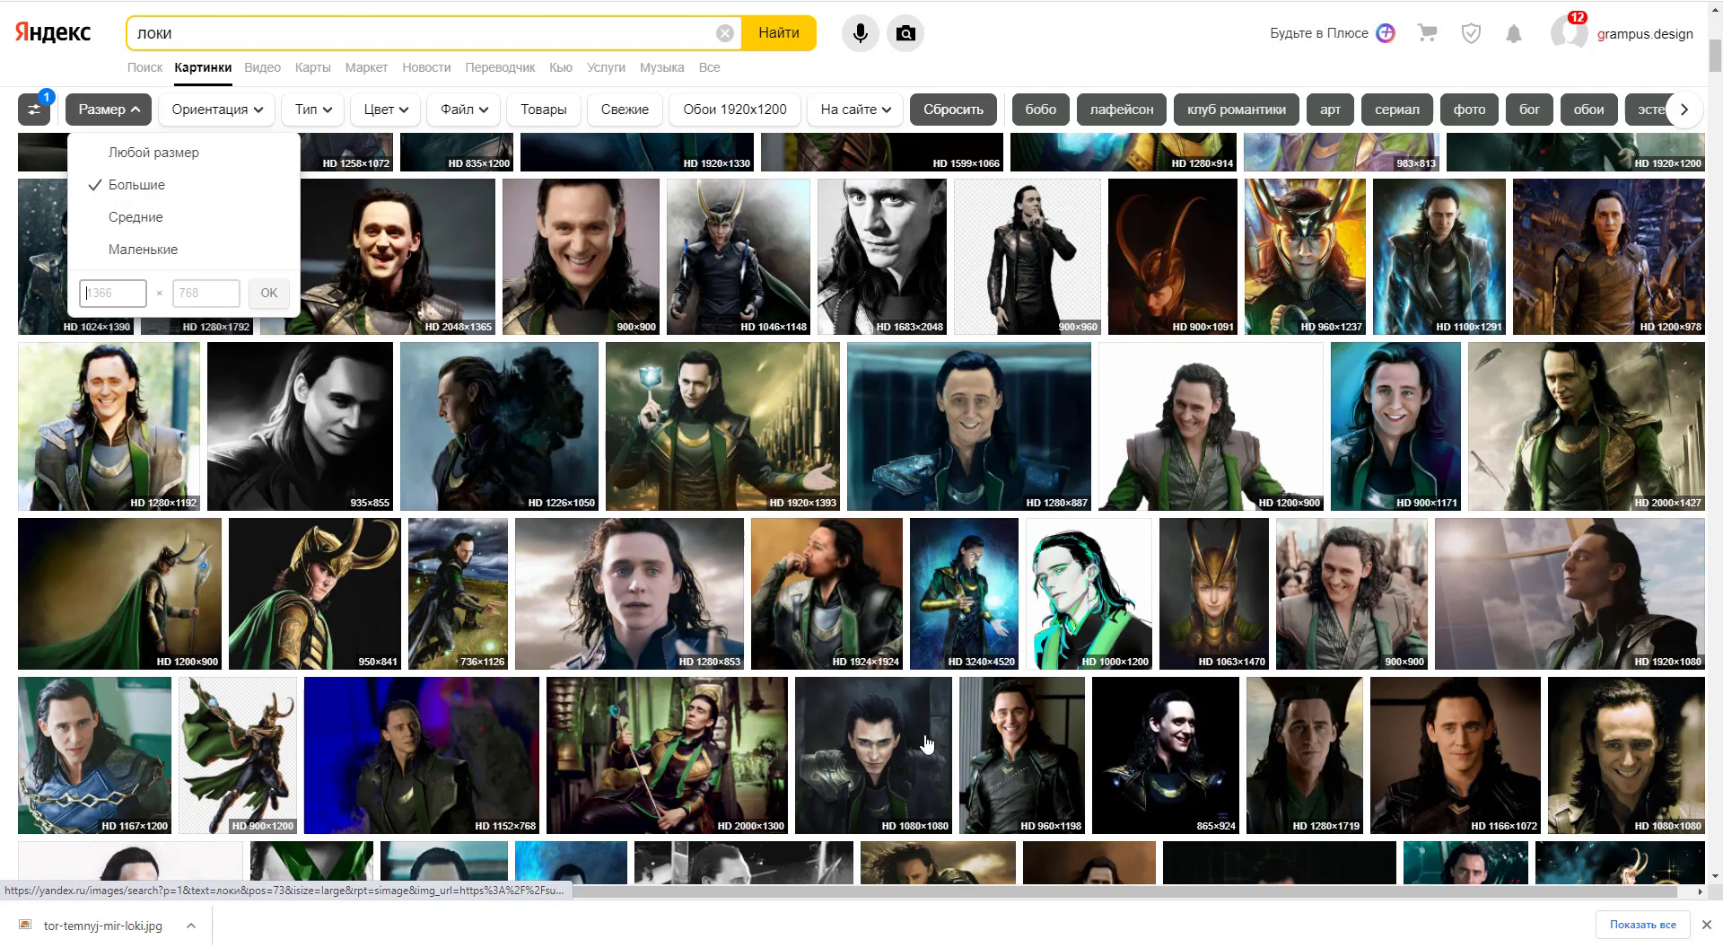
{"action": "mouse_move", "coordinate": [902, 743]}
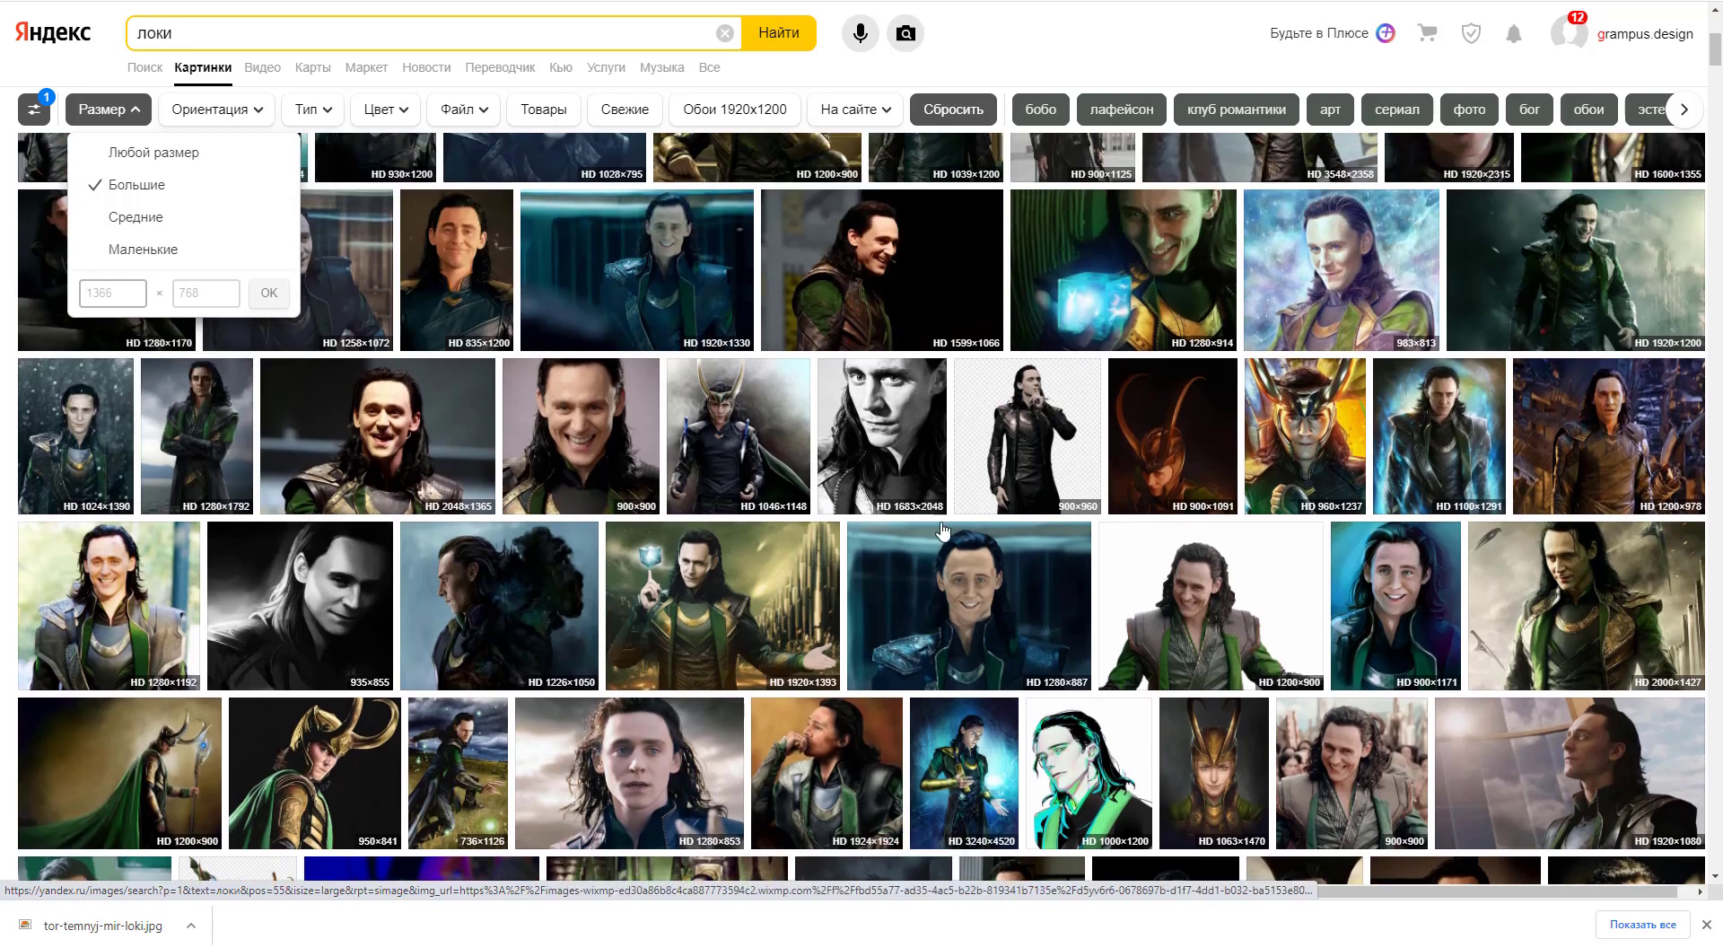
{"action": "left_click", "coordinate": [1305, 265]}
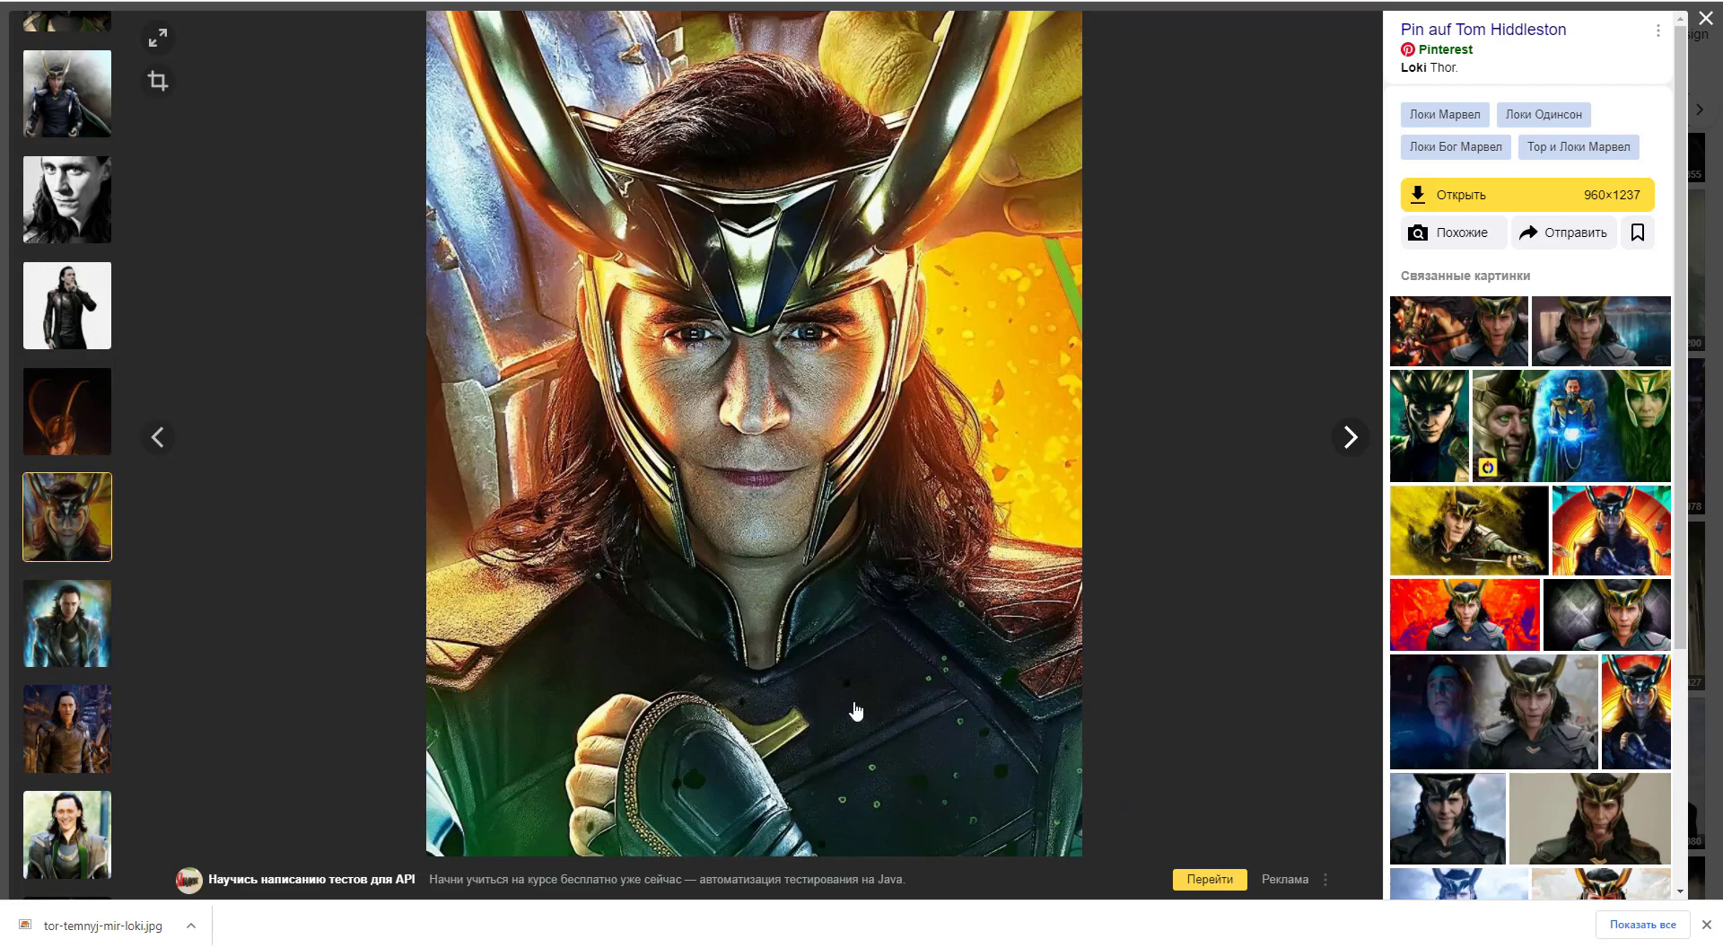
{"action": "left_click", "coordinate": [1704, 18]}
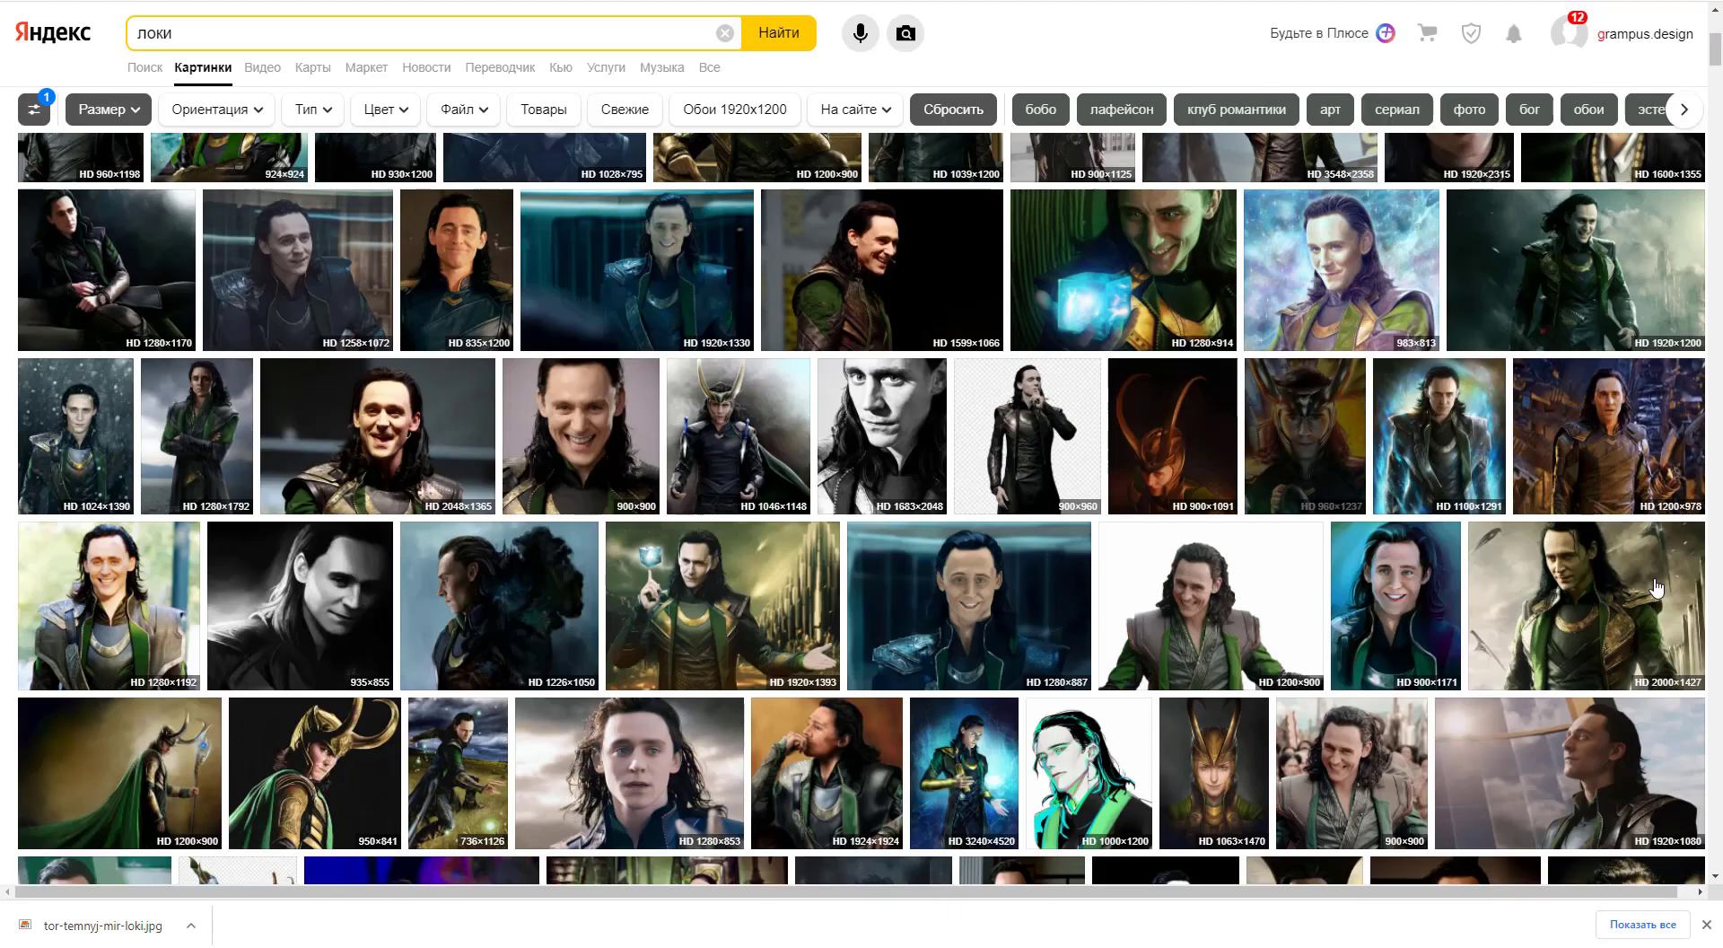
Step: Preview the dark, front-facing Loki portrait from proprikol.ru and return to the image results to compare others
{"action": "left_click", "coordinate": [816, 767]}
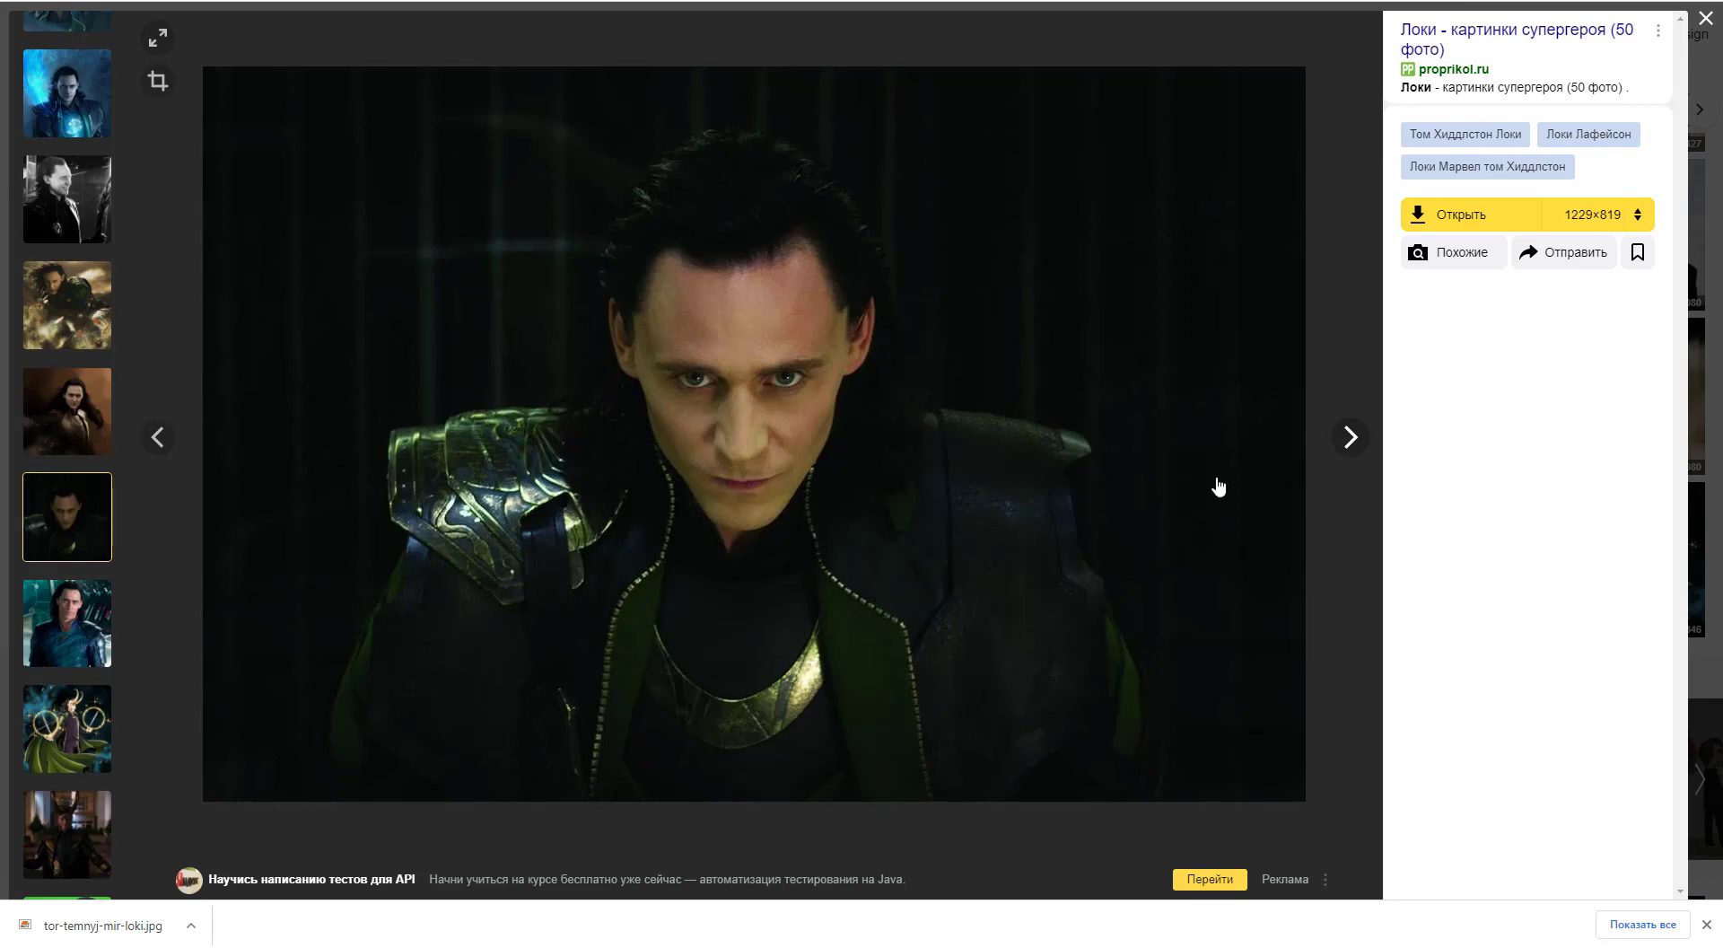
{"action": "key", "text": "Escape"}
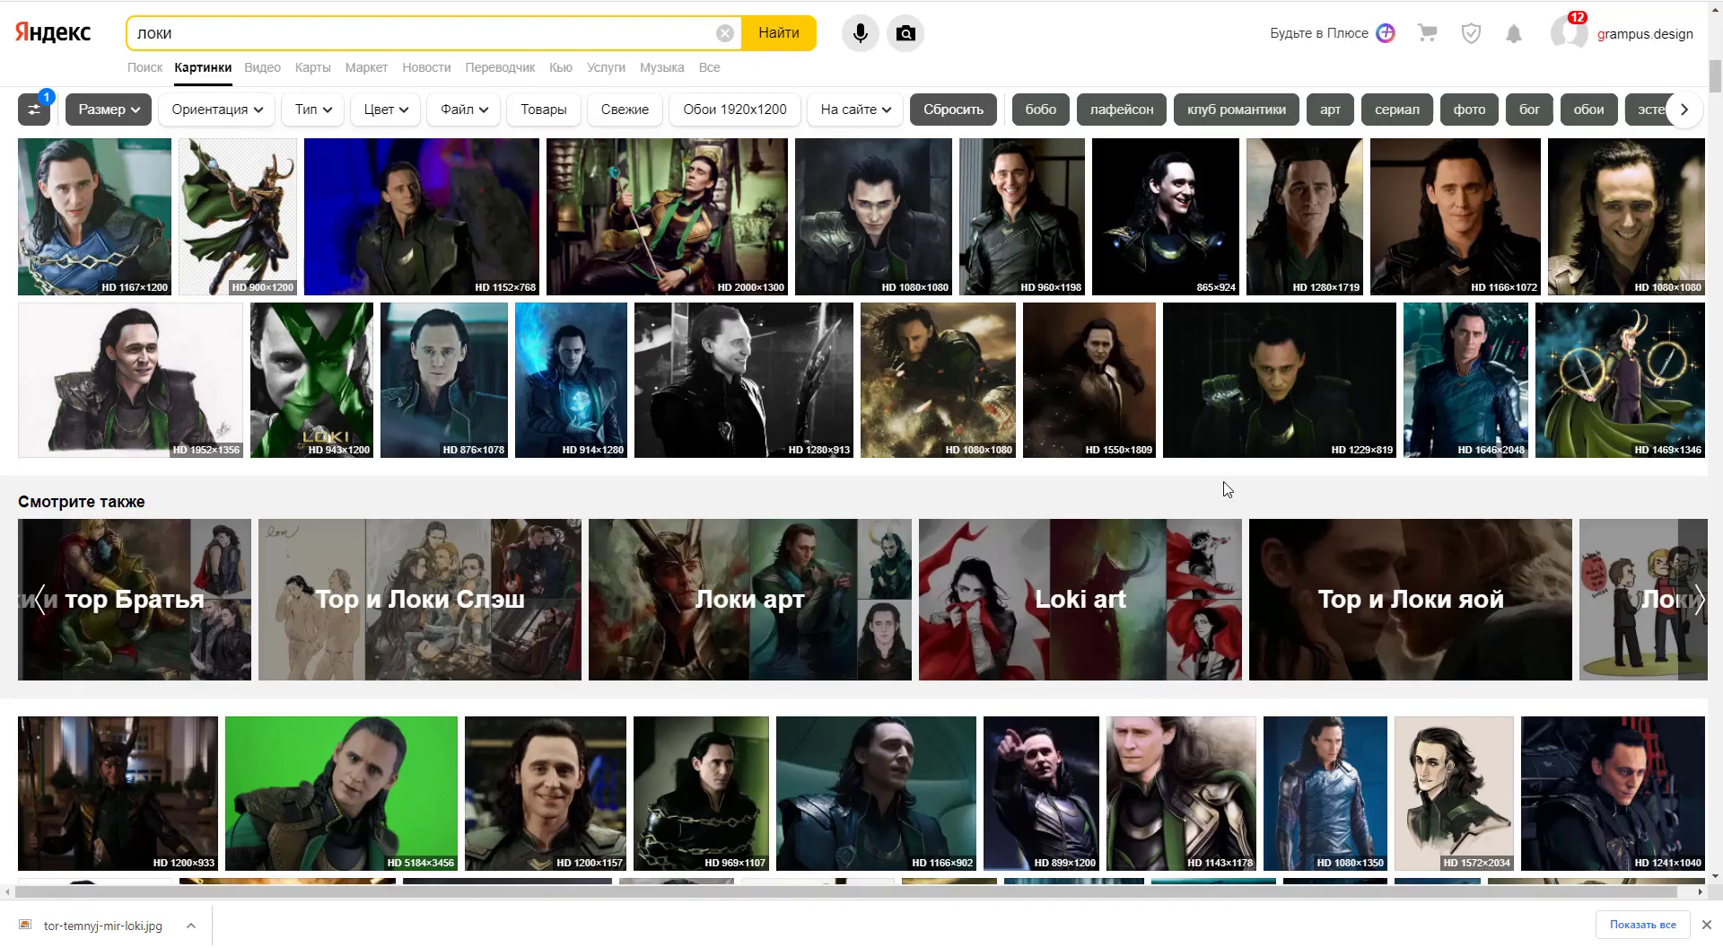
{"action": "scroll", "coordinate": [1227, 489], "scroll_direction": "up", "scroll_amount": 3}
{"action": "mouse_move", "coordinate": [900, 517]}
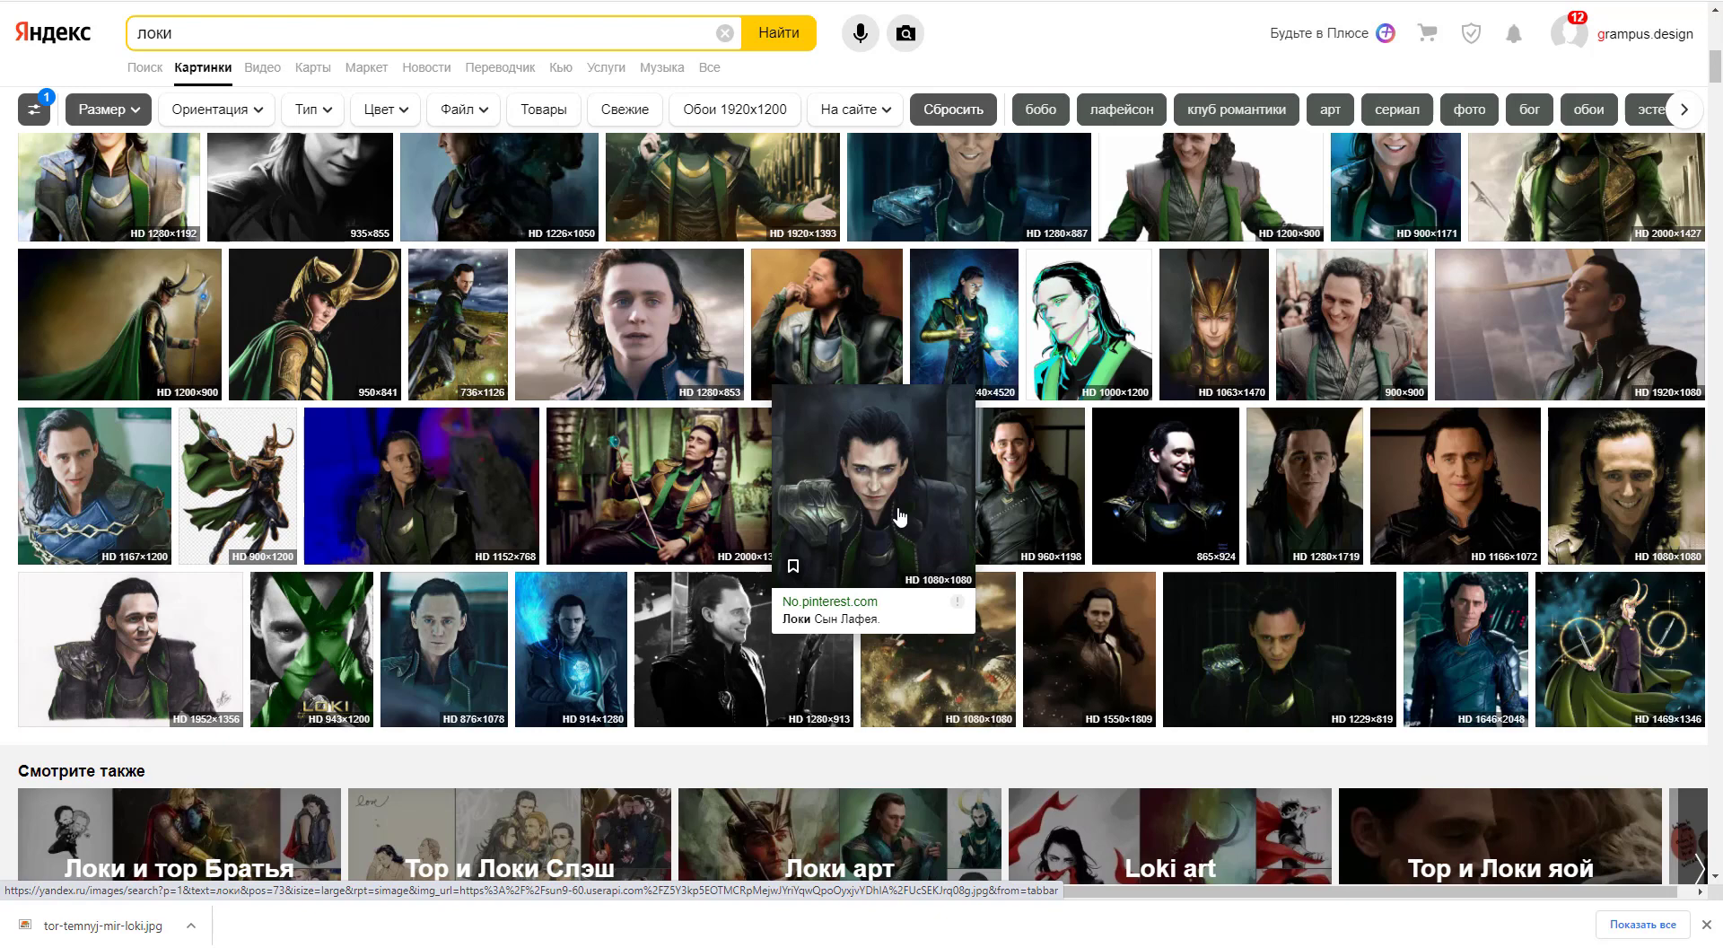
Step: Preview the smiling Loki picture and a related wide shot, then examine further candidates among the image results
{"action": "left_click", "coordinate": [1351, 324]}
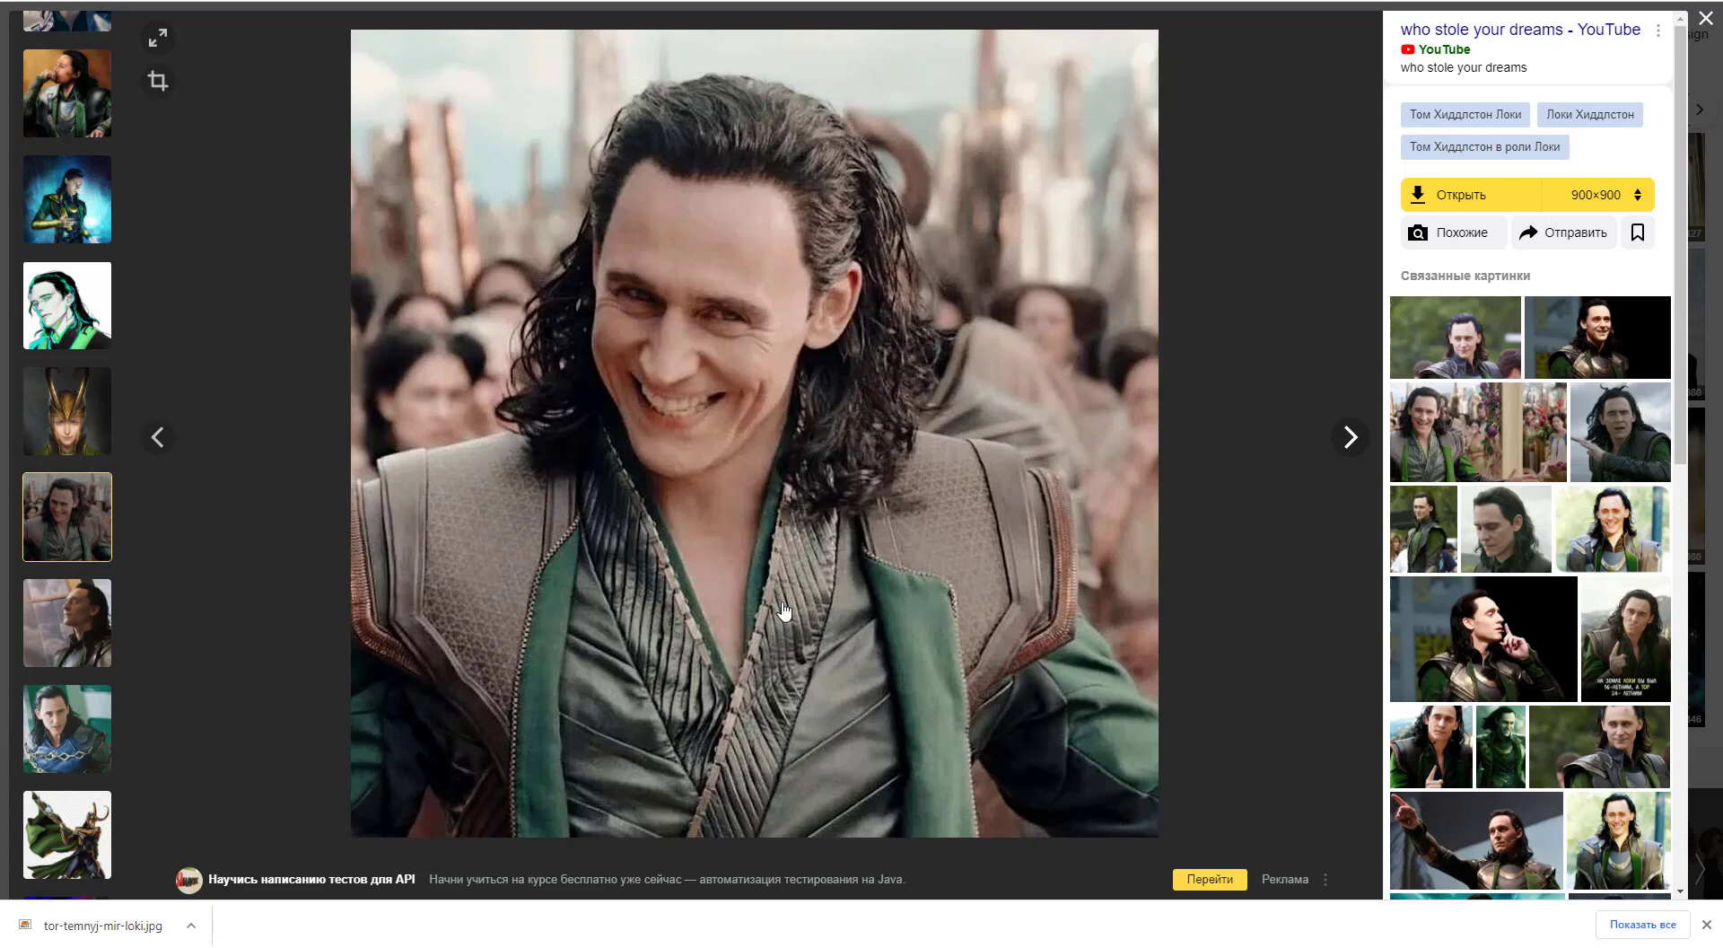
{"action": "left_click", "coordinate": [1350, 437]}
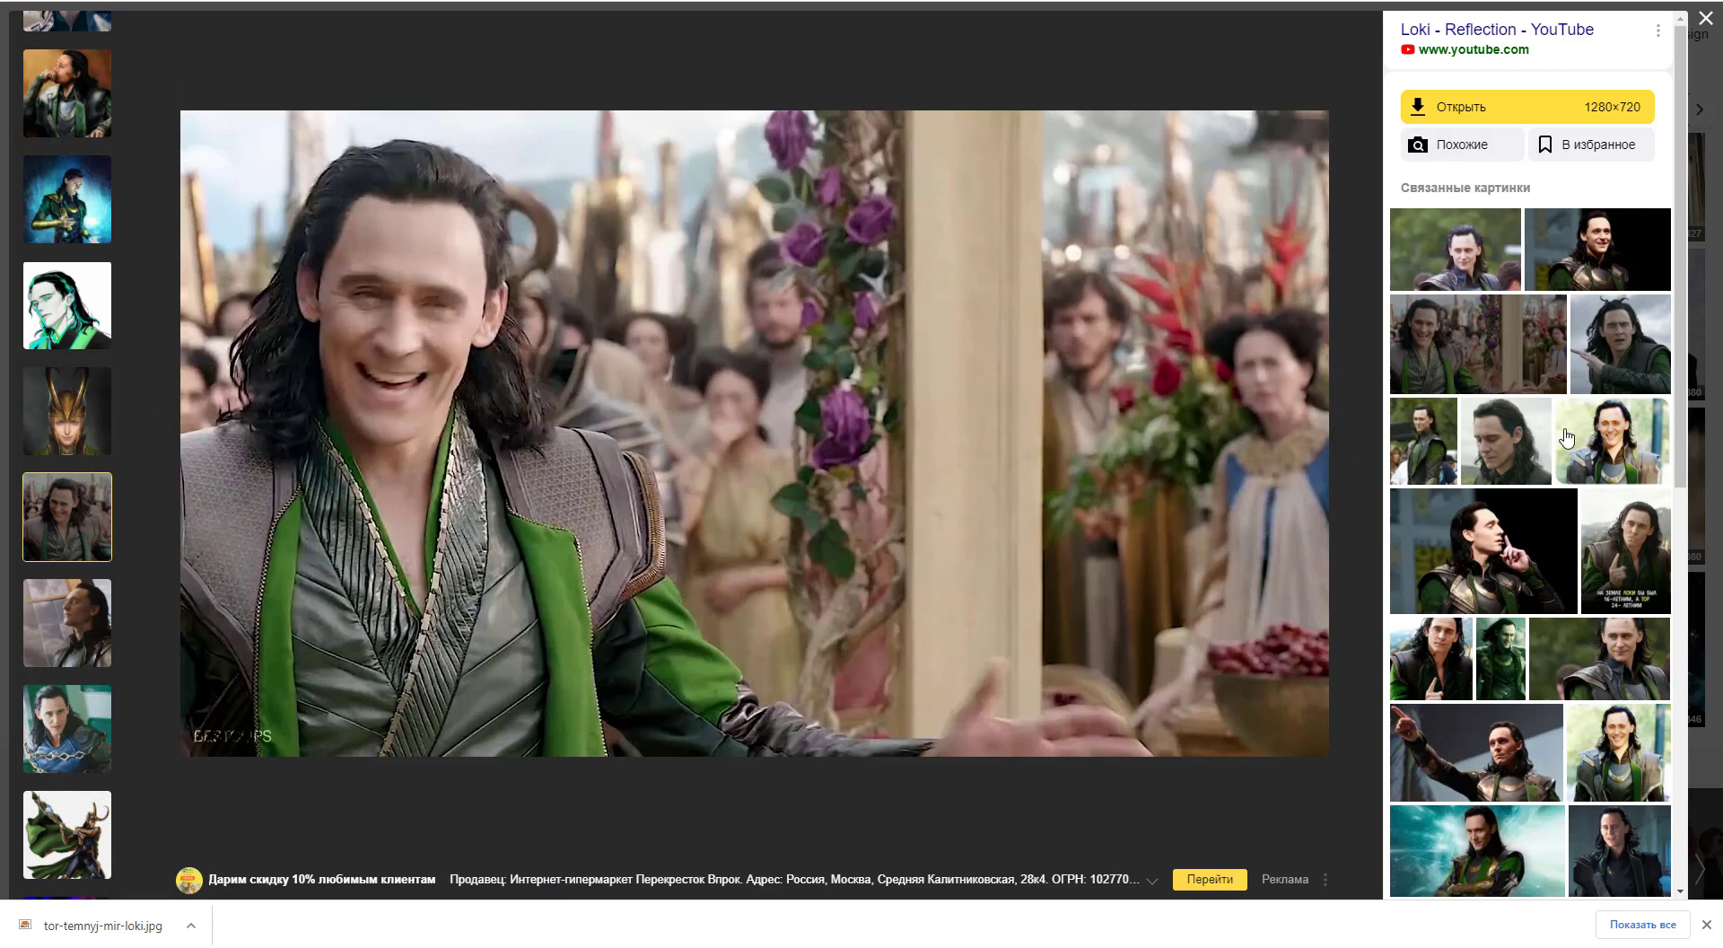
{"action": "key", "text": "Escape"}
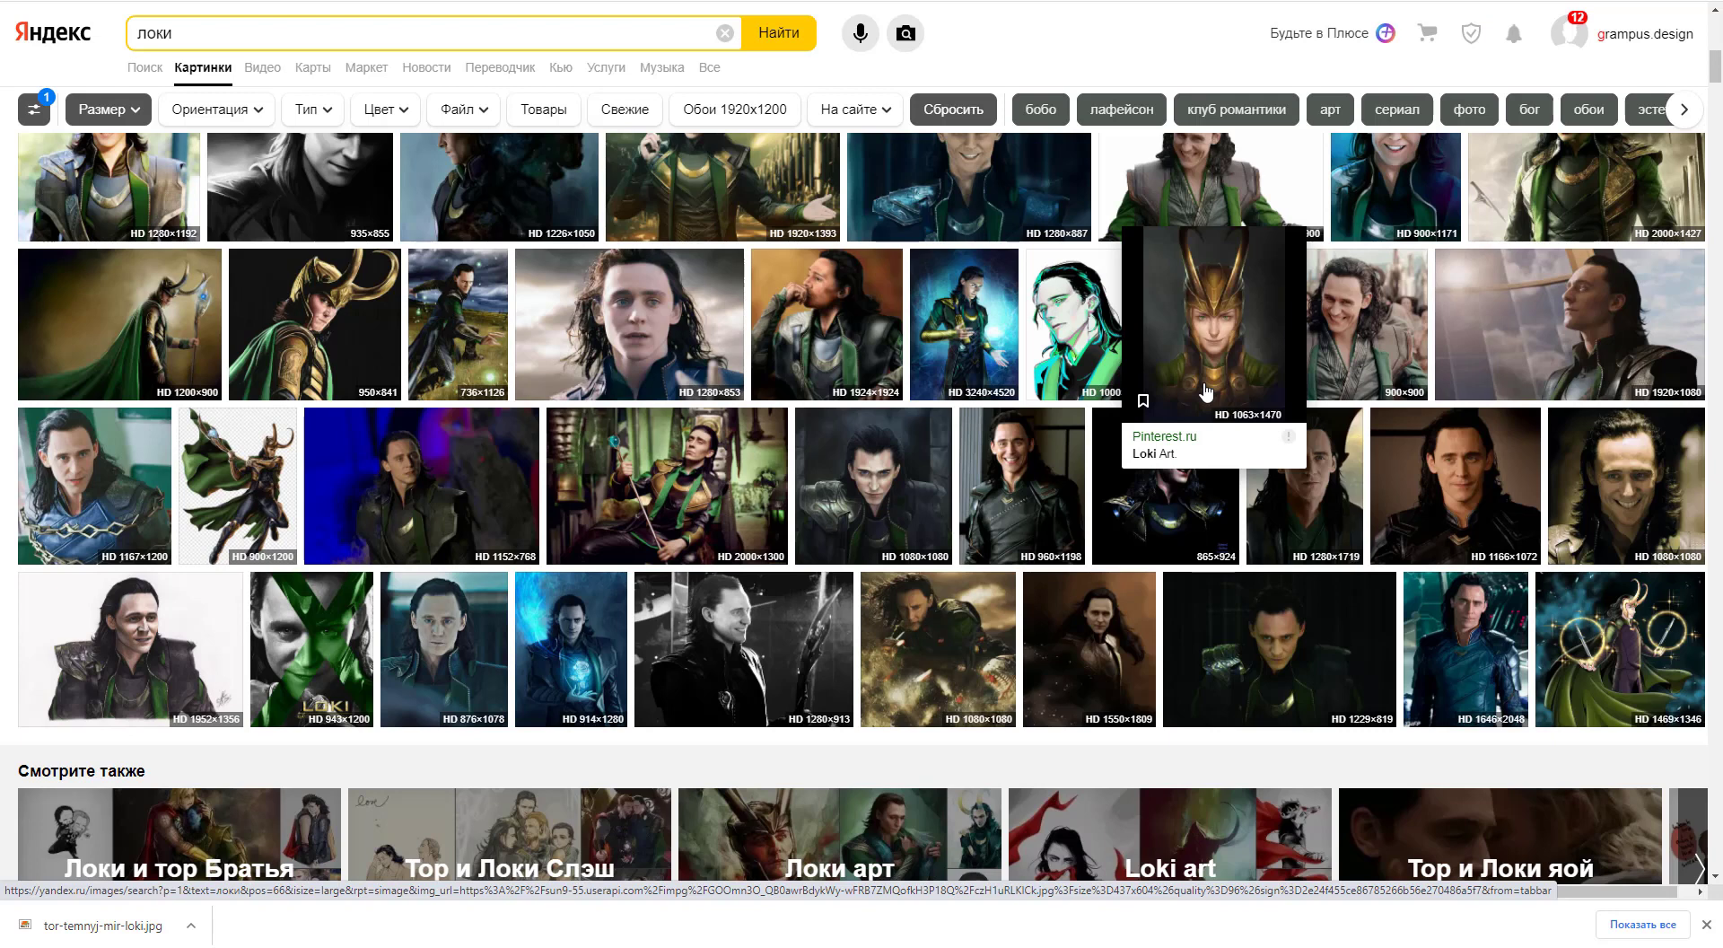
{"action": "mouse_move", "coordinate": [962, 646]}
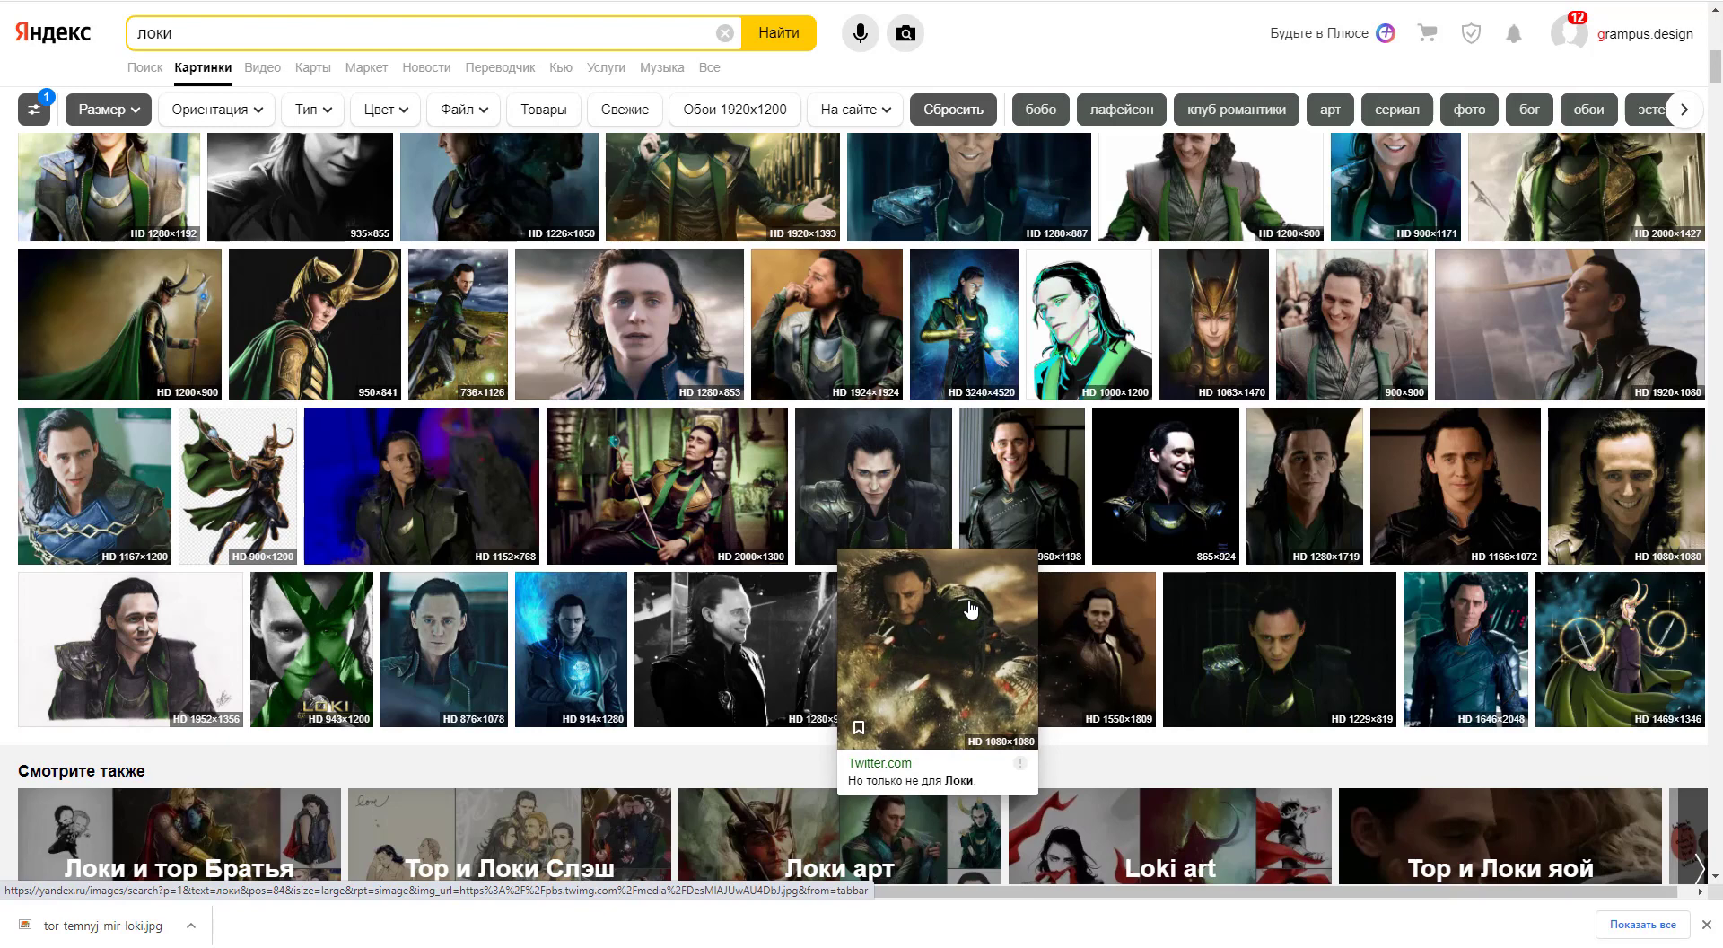
{"action": "mouse_move", "coordinate": [1297, 471]}
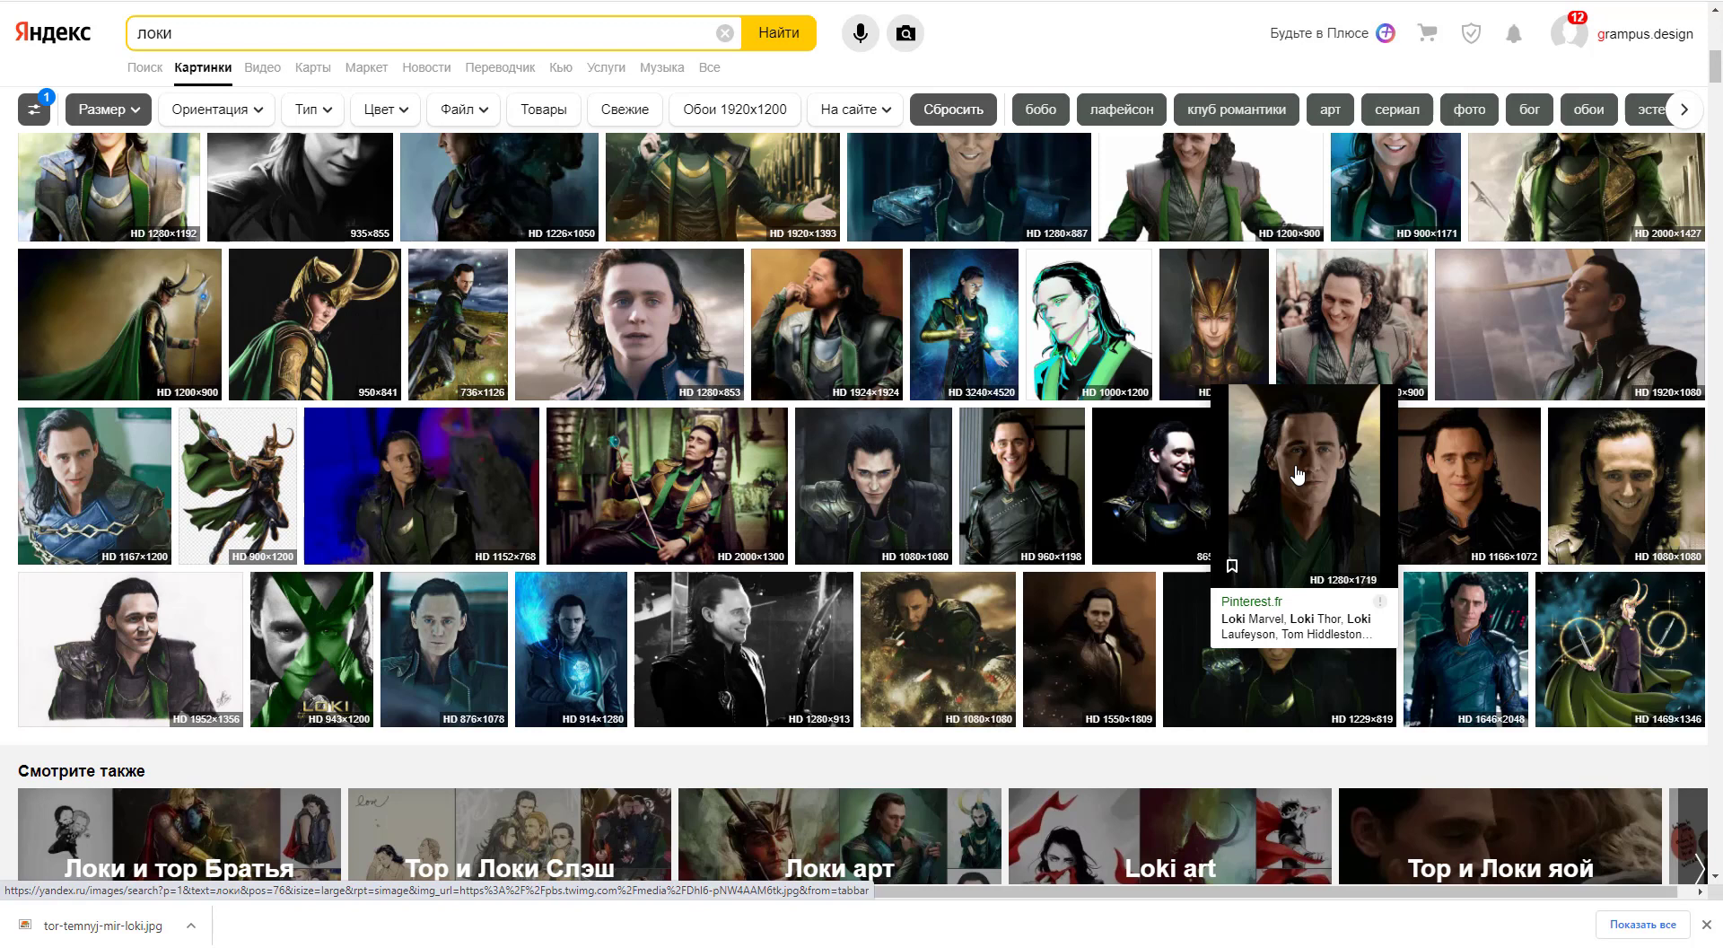
{"action": "mouse_move", "coordinate": [1101, 688]}
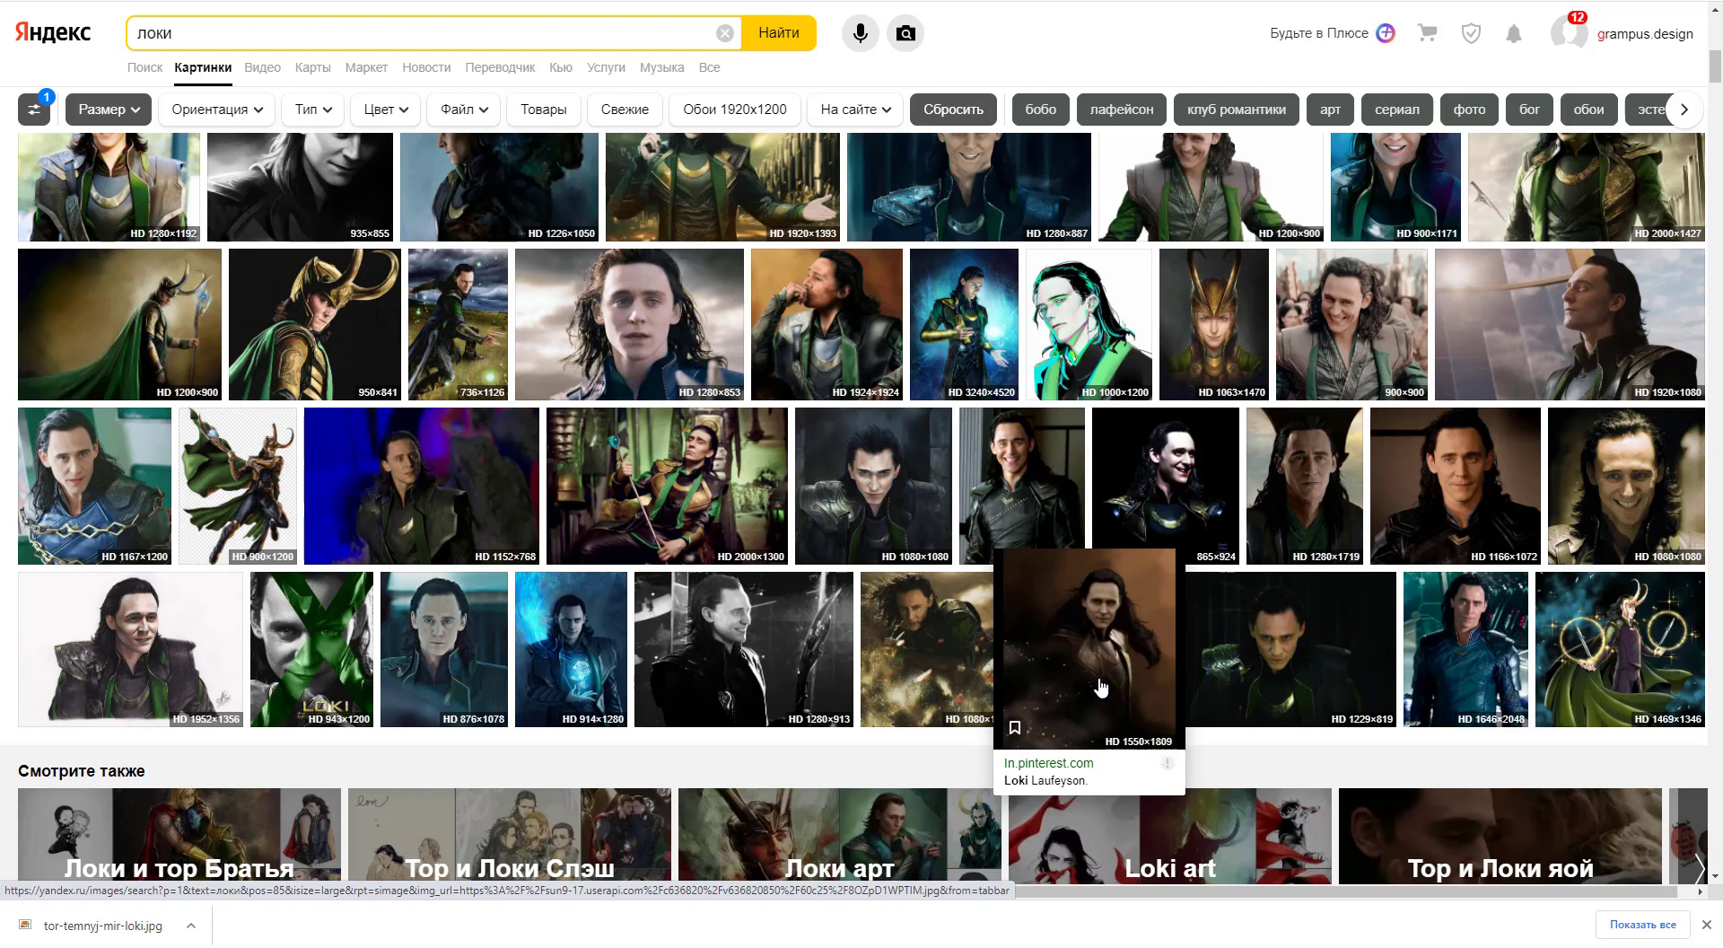
Step: Open the battle-scene Loki picture and go through its related images to save the 900×900 portrait with cloudy background as scale_1200.jpg
{"action": "left_click", "coordinate": [933, 619]}
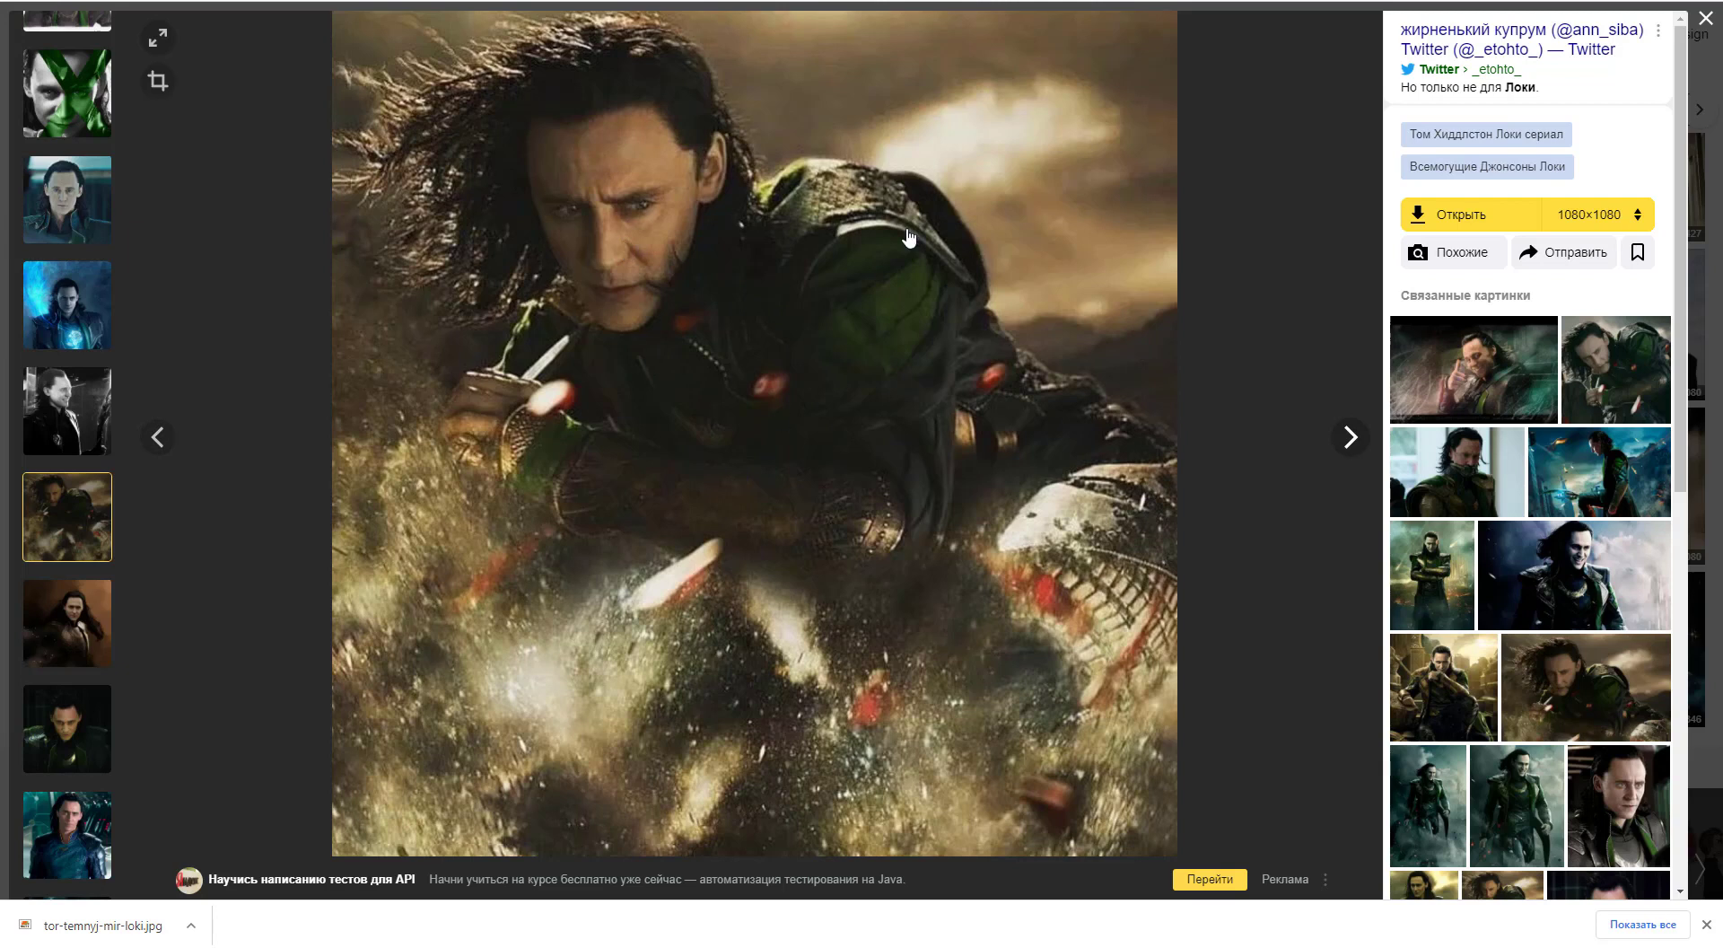
{"action": "left_click", "coordinate": [1561, 731]}
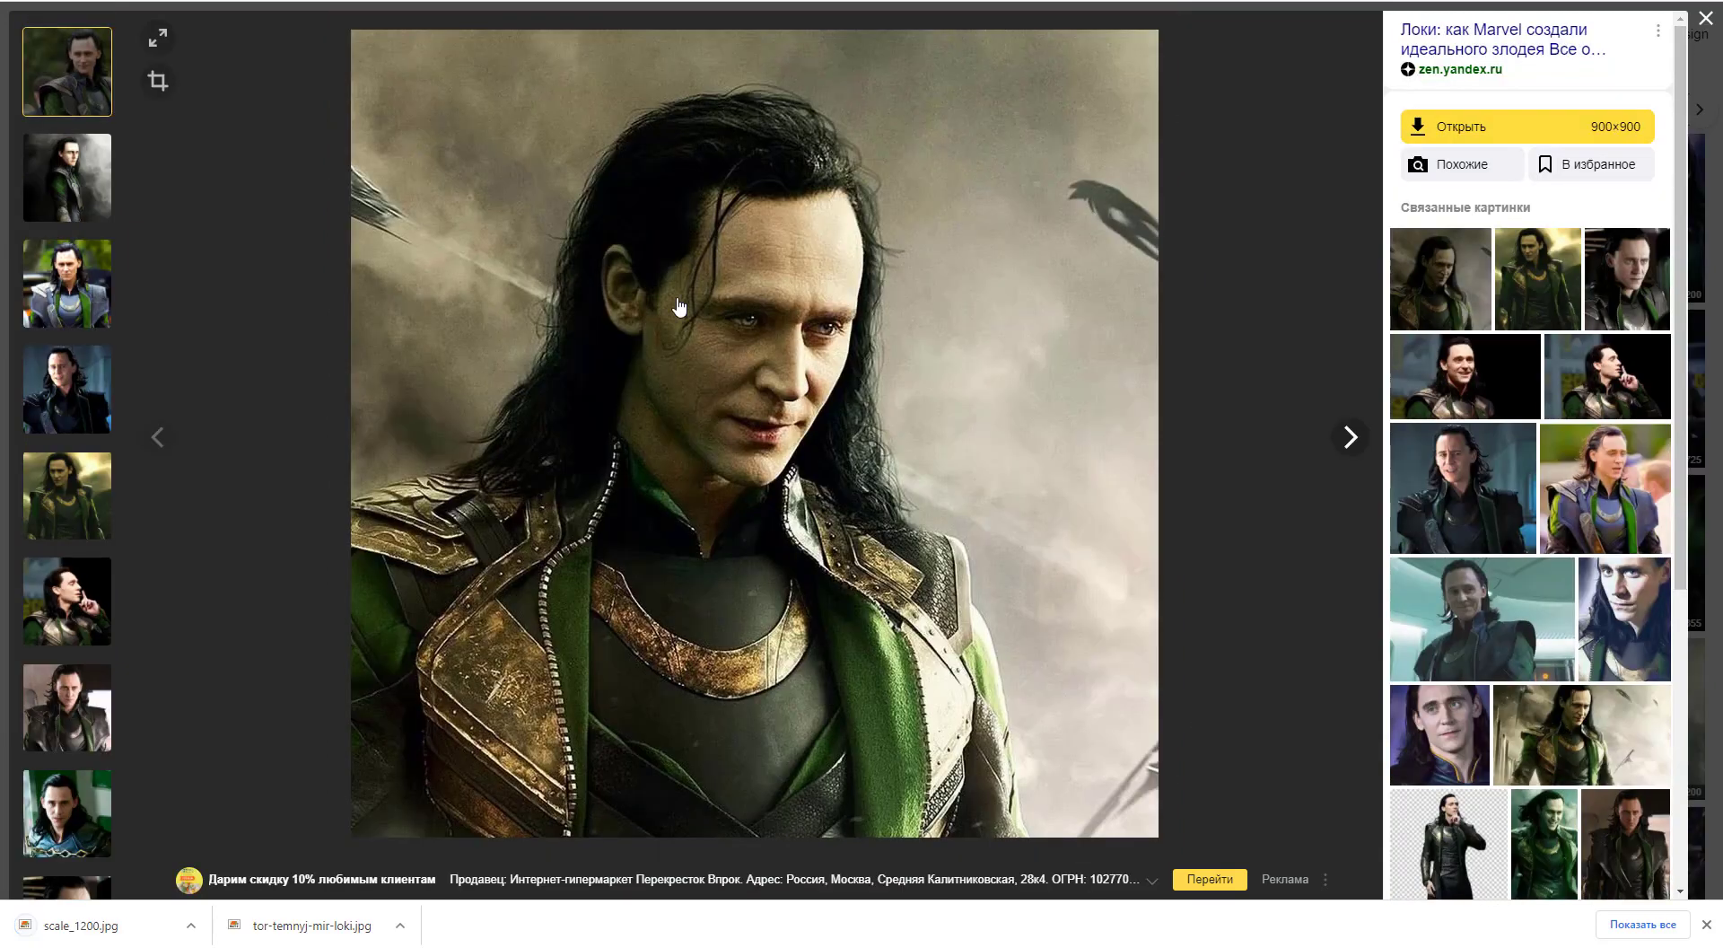
Step: Place scale_1200.jpg from the desktop into the A4 frame in Figma and position it so it covers the whole frame
{"action": "key", "text": "super+d"}
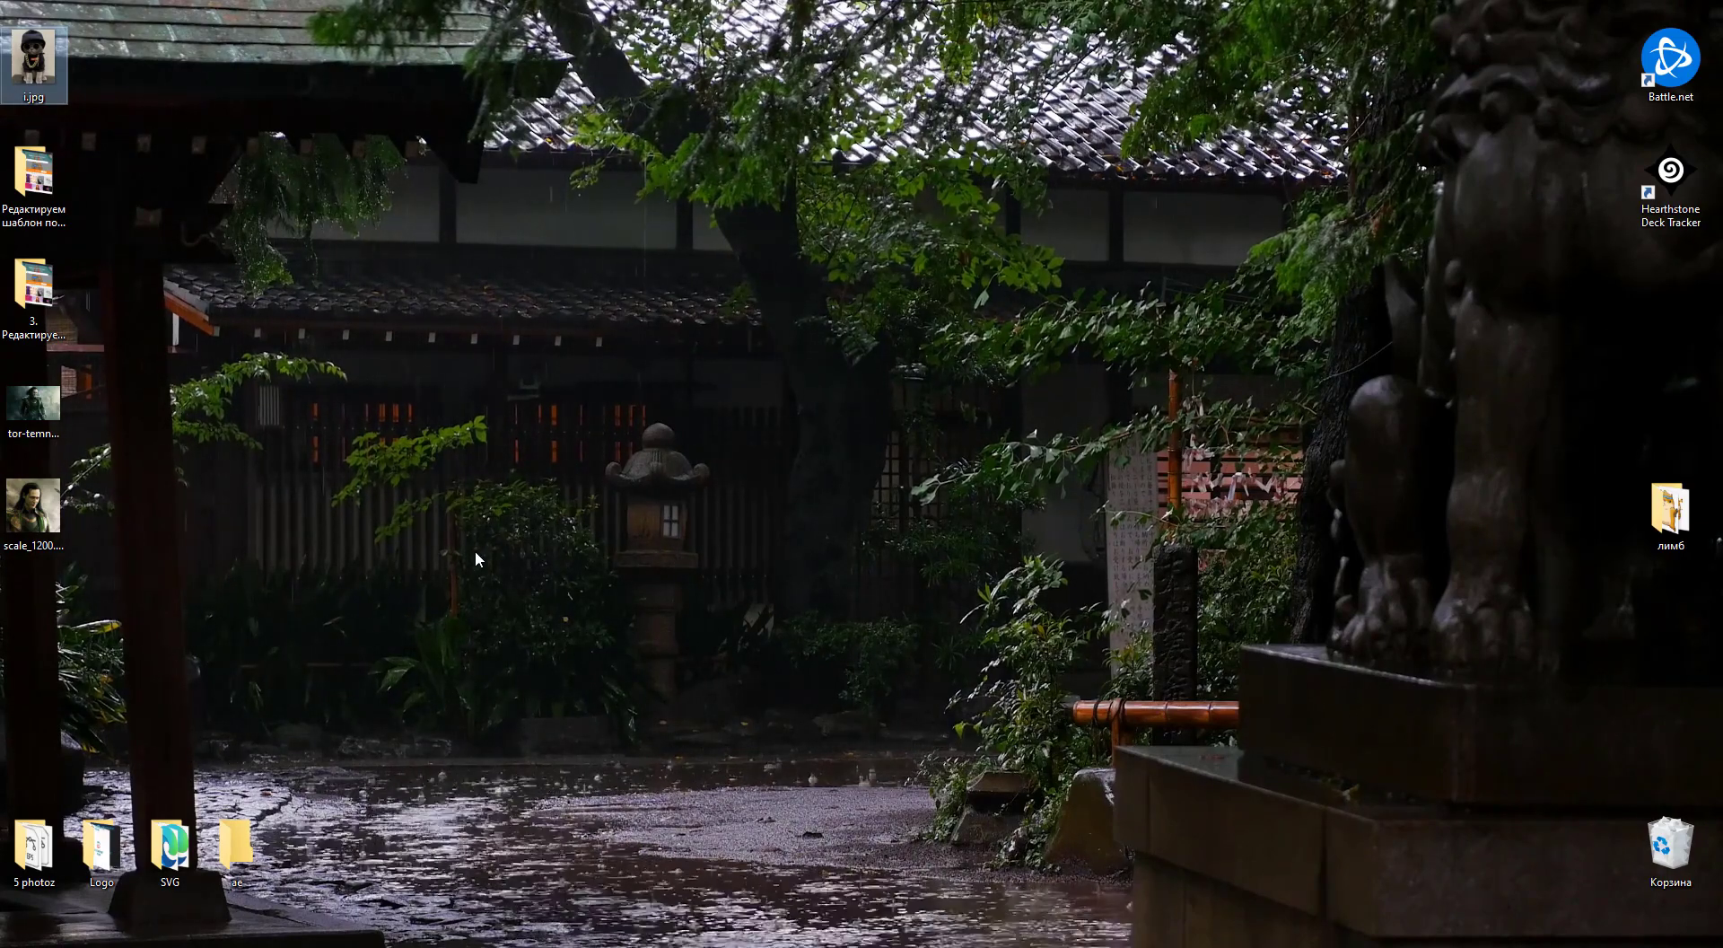
{"action": "key", "text": "super+d"}
{"action": "left_click_drag", "start_coordinate": [34, 526], "coordinate": [961, 585]}
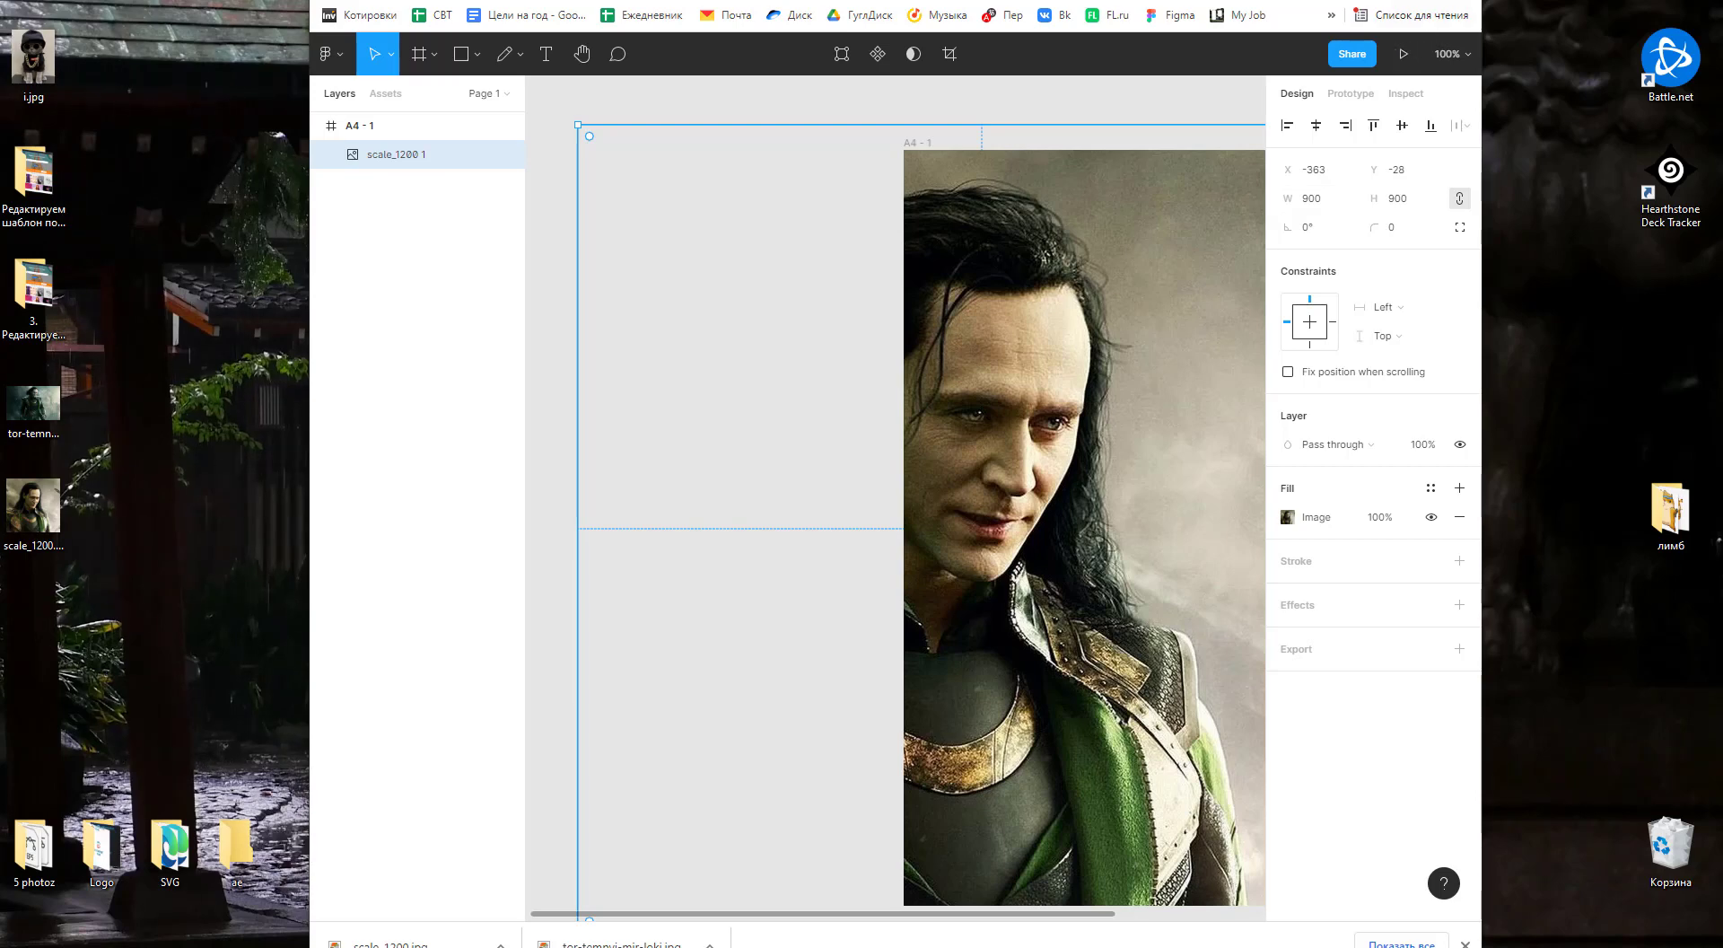
{"action": "key", "text": "F11"}
{"action": "left_click_drag", "start_coordinate": [1020, 430], "coordinate": [1058, 525]}
{"action": "scroll", "coordinate": [1106, 677], "scroll_direction": "down", "scroll_amount": 1}
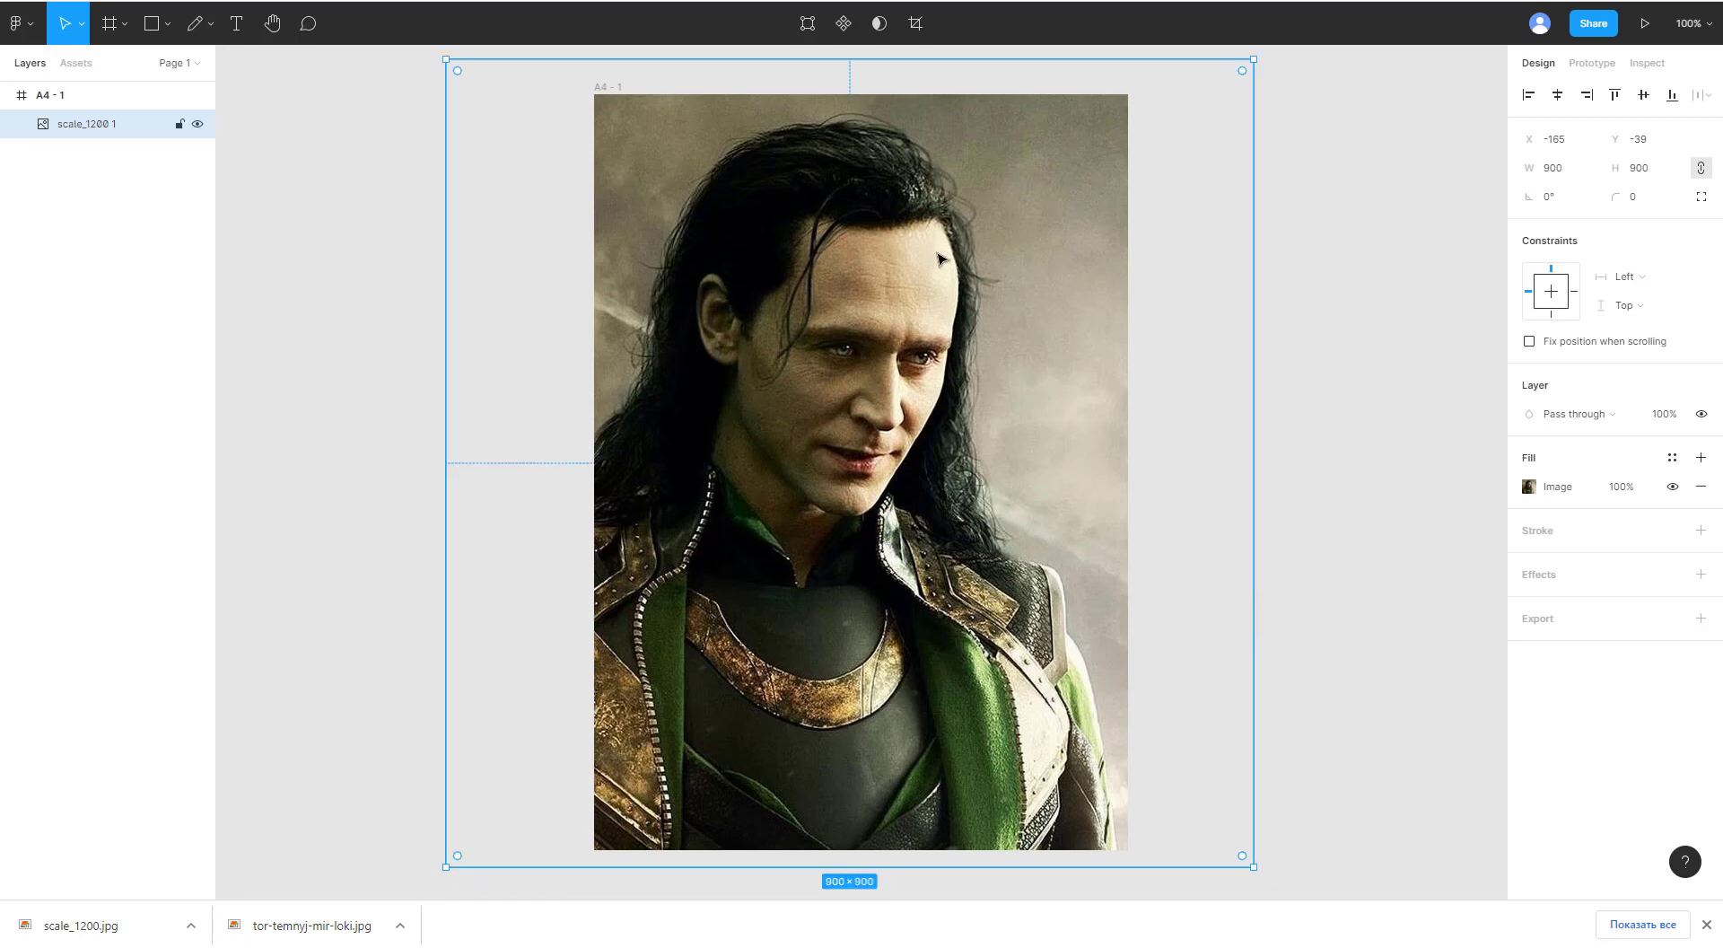
Step: Shift the image within the A4 frame and shrink it to about 513 × 583 near the frame's top
{"action": "left_click_drag", "start_coordinate": [980, 745], "coordinate": [981, 638]}
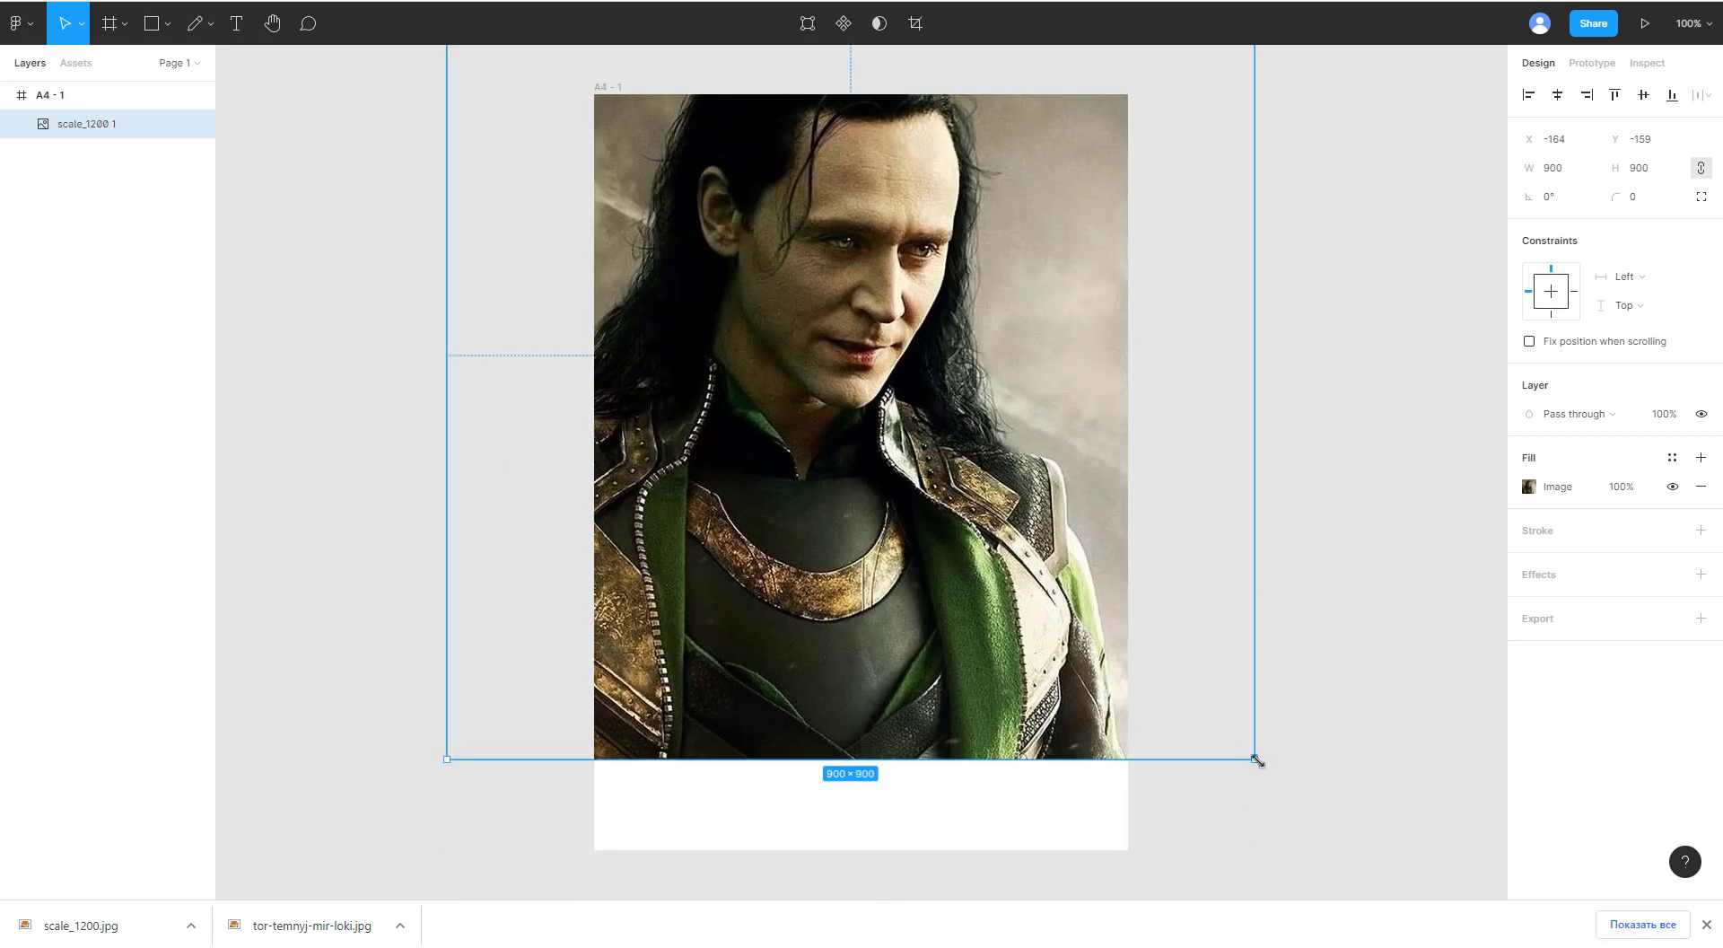
{"action": "left_click_drag", "start_coordinate": [1256, 760], "coordinate": [1011, 551]}
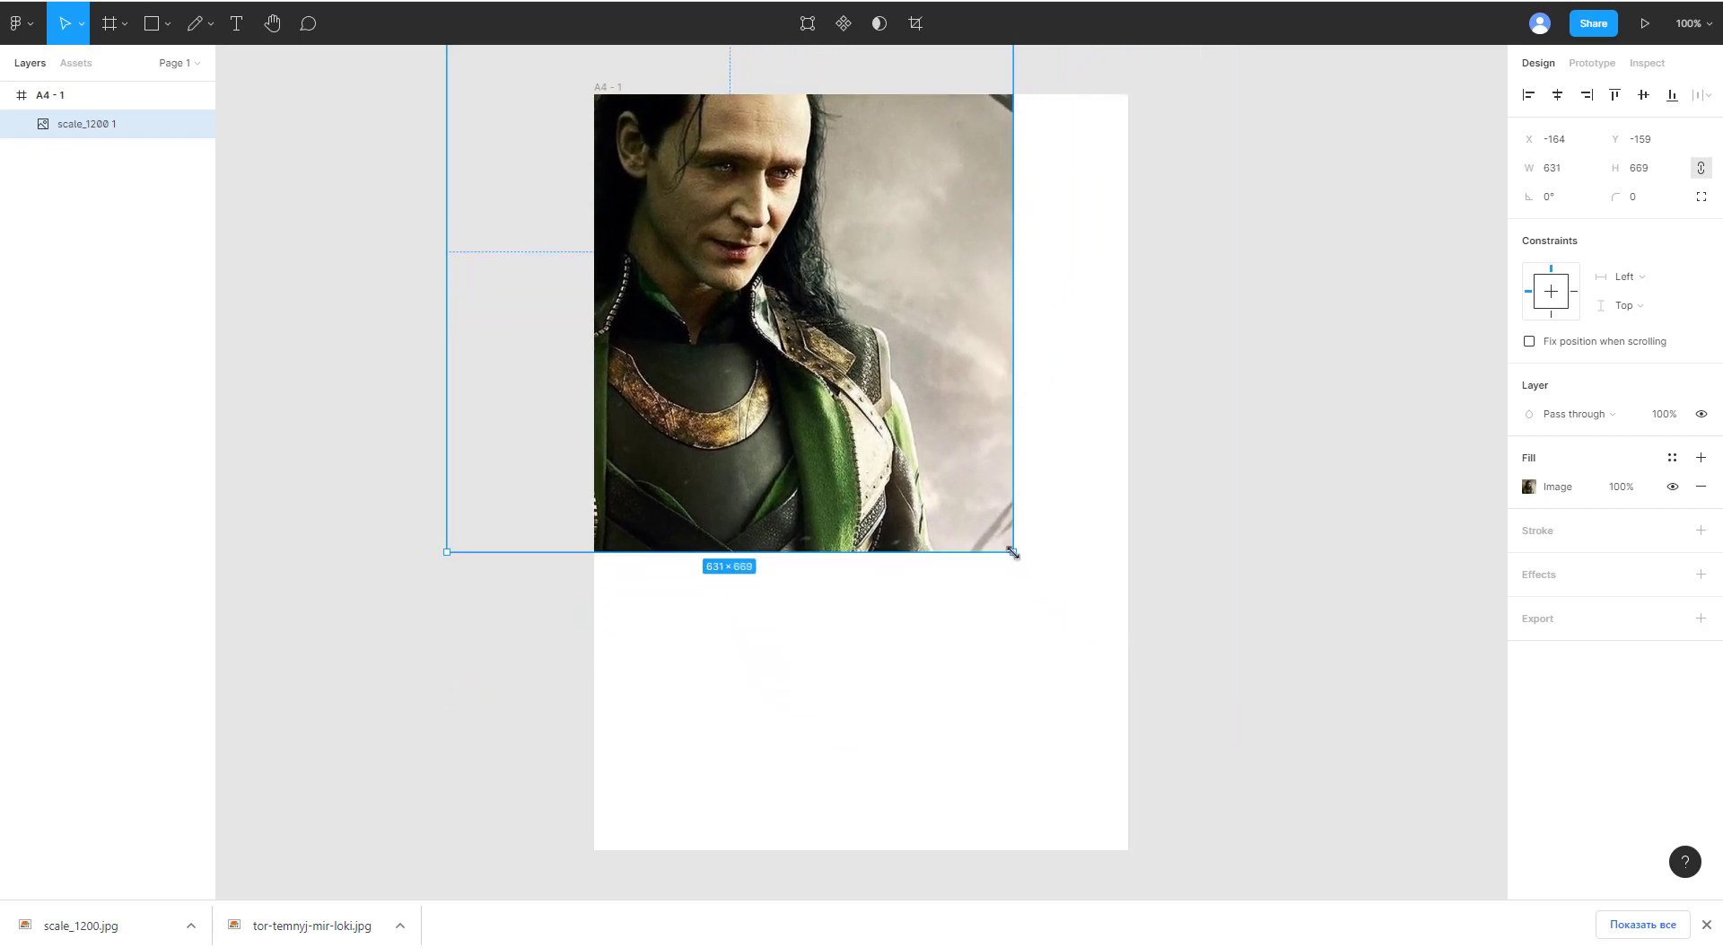
{"action": "left_click_drag", "start_coordinate": [920, 473], "coordinate": [1041, 616]}
{"action": "left_click_drag", "start_coordinate": [1122, 694], "coordinate": [1067, 599]}
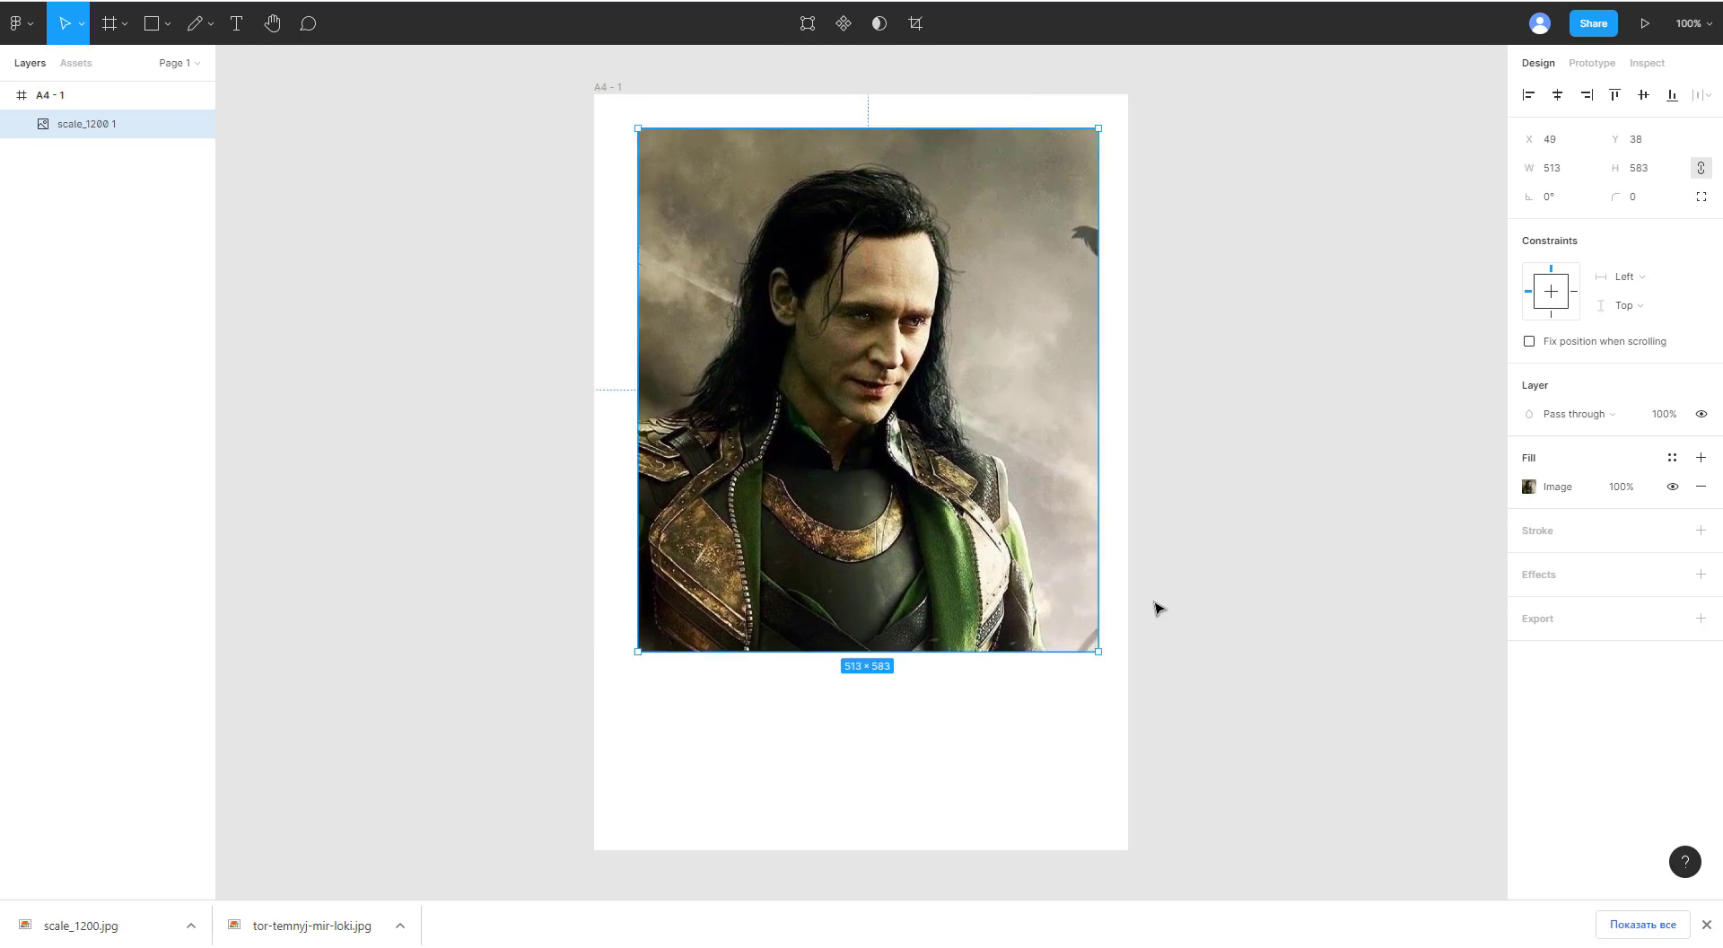
Step: Extend the image past the frame's right, left and top edges to about 636 × 639
{"action": "left_click_drag", "start_coordinate": [1096, 581], "coordinate": [1144, 578]}
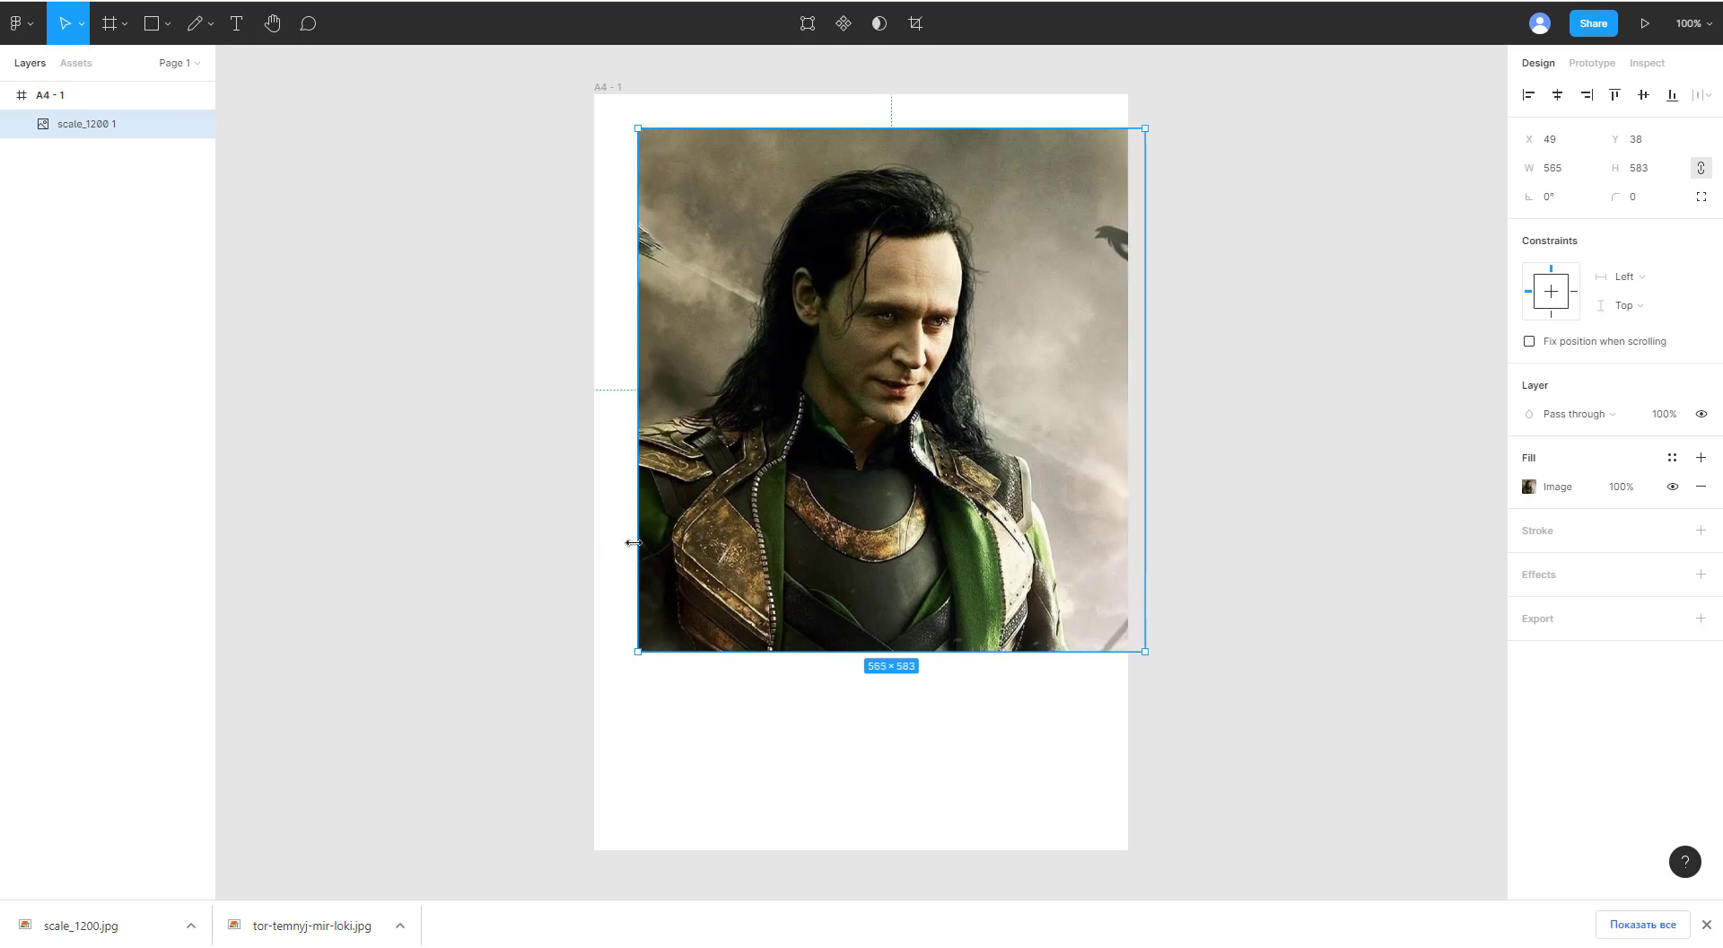
{"action": "left_click_drag", "start_coordinate": [637, 543], "coordinate": [585, 533]}
{"action": "left_click_drag", "start_coordinate": [856, 128], "coordinate": [858, 79]}
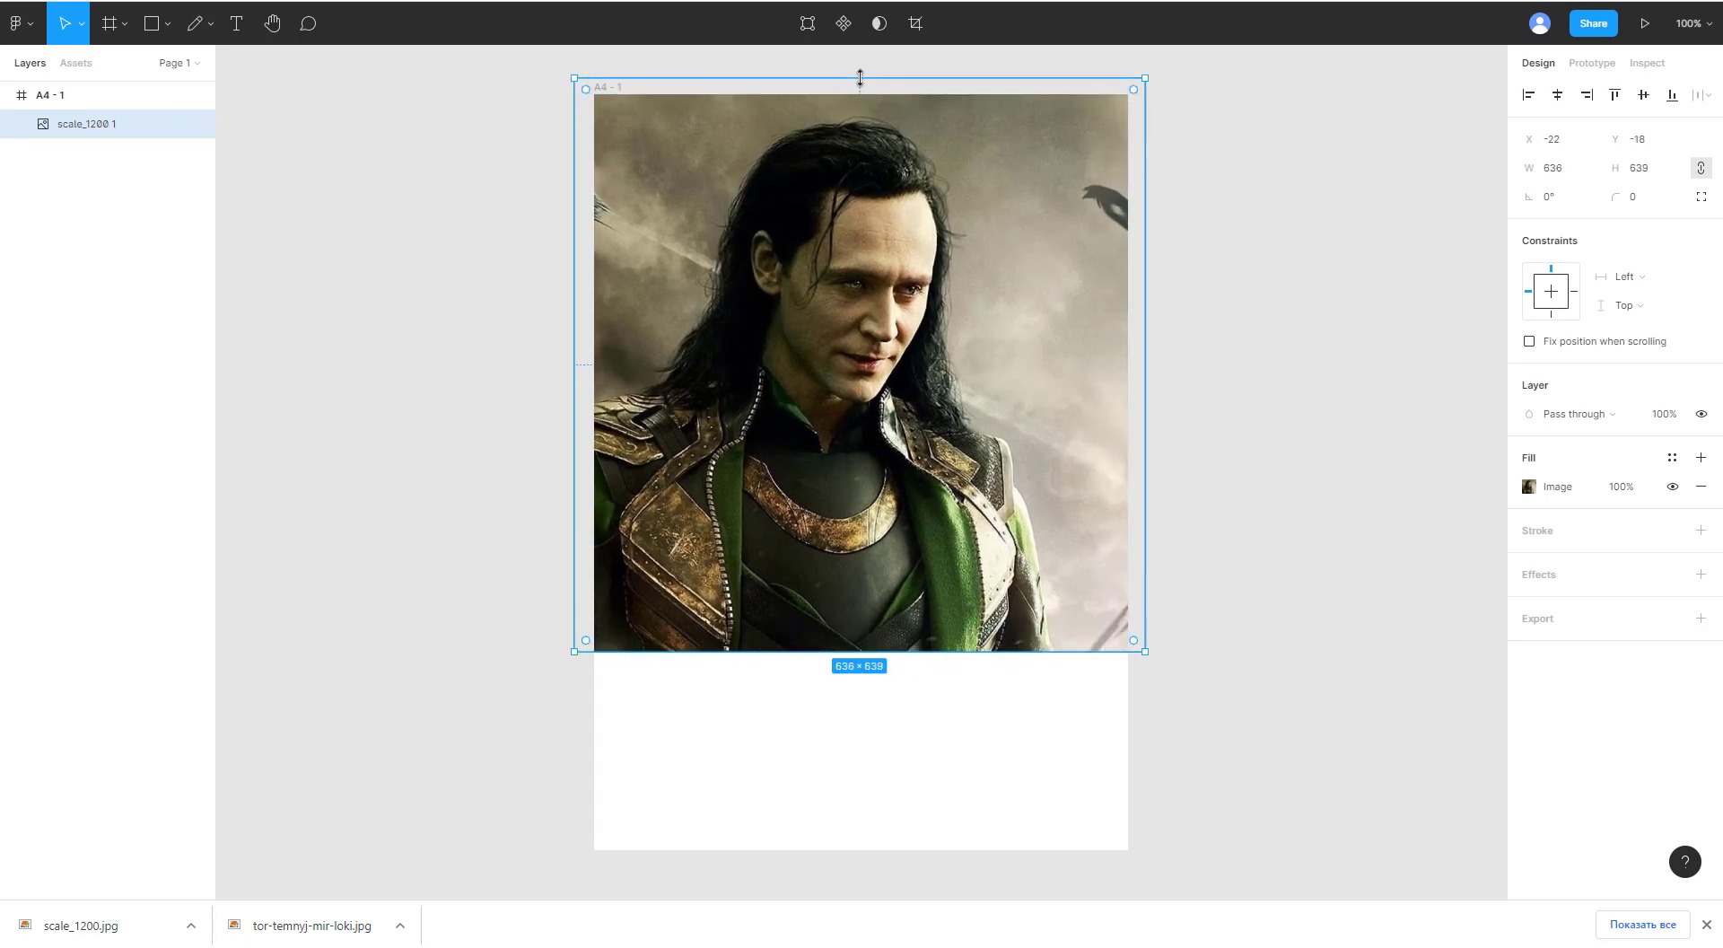
Step: Move the image out of the A4 frame onto the canvas and stretch its height to about 876, aligned with the frame's top
{"action": "left_click_drag", "start_coordinate": [1003, 232], "coordinate": [1283, 217]}
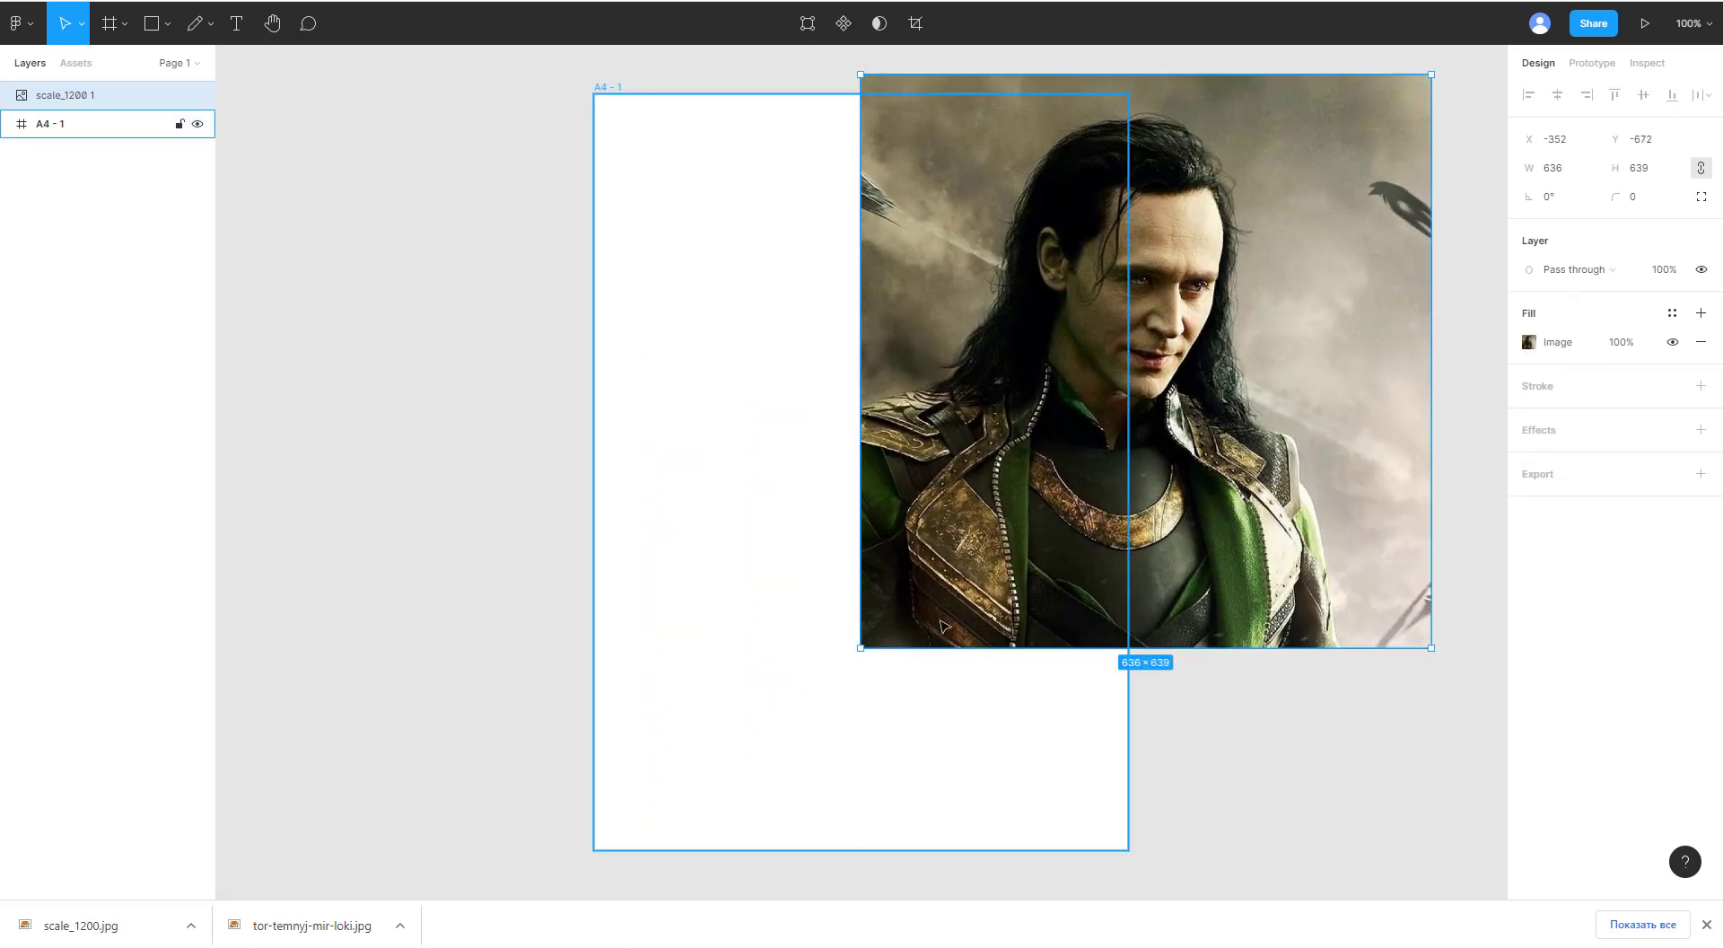
{"action": "left_click_drag", "start_coordinate": [1029, 644], "coordinate": [1050, 857]}
{"action": "left_click_drag", "start_coordinate": [1161, 688], "coordinate": [1134, 708]}
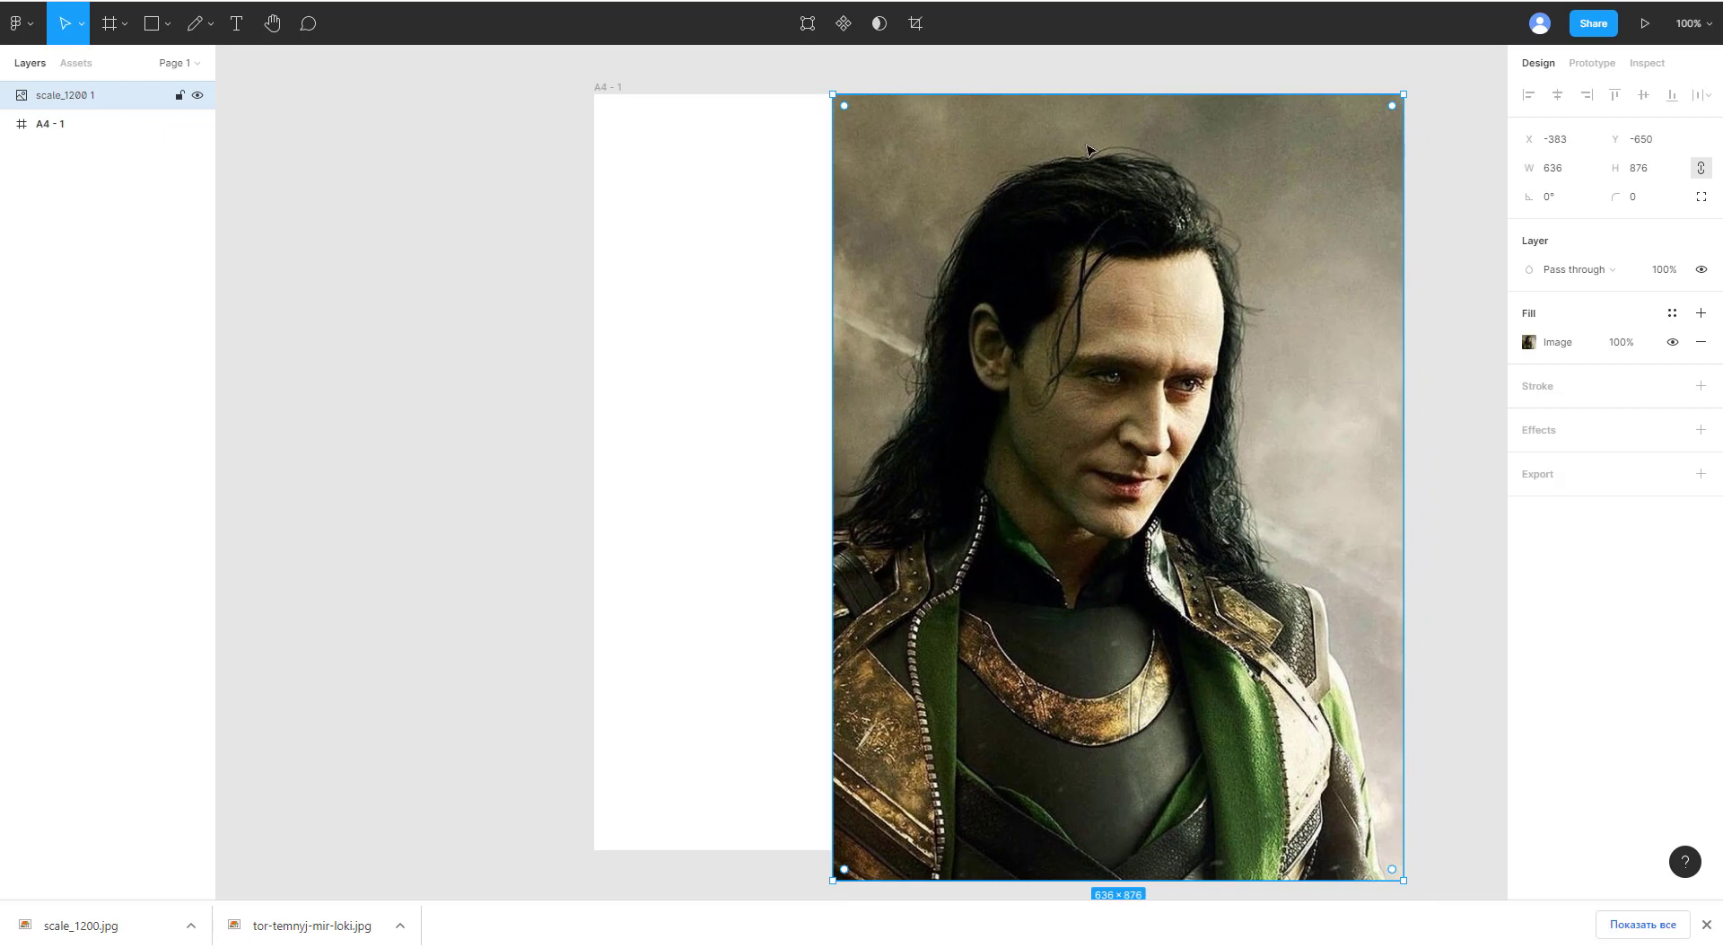
Step: Move the detached image lower across the frame's right edge and undo the last move
{"action": "mouse_move", "coordinate": [1068, 583]}
{"action": "left_mouse_down"}
{"action": "mouse_move", "coordinate": [970, 578]}
{"action": "mouse_move", "coordinate": [1063, 578]}
{"action": "left_mouse_up"}
{"action": "key", "text": "shift+Down"}
{"action": "key", "text": "shift+Down"}
{"action": "key", "text": "shift+Down"}
{"action": "key", "text": "shift+Down"}
{"action": "key", "text": "shift+Down"}
{"action": "key", "text": "shift+Down"}
{"action": "key", "text": "shift+Down"}
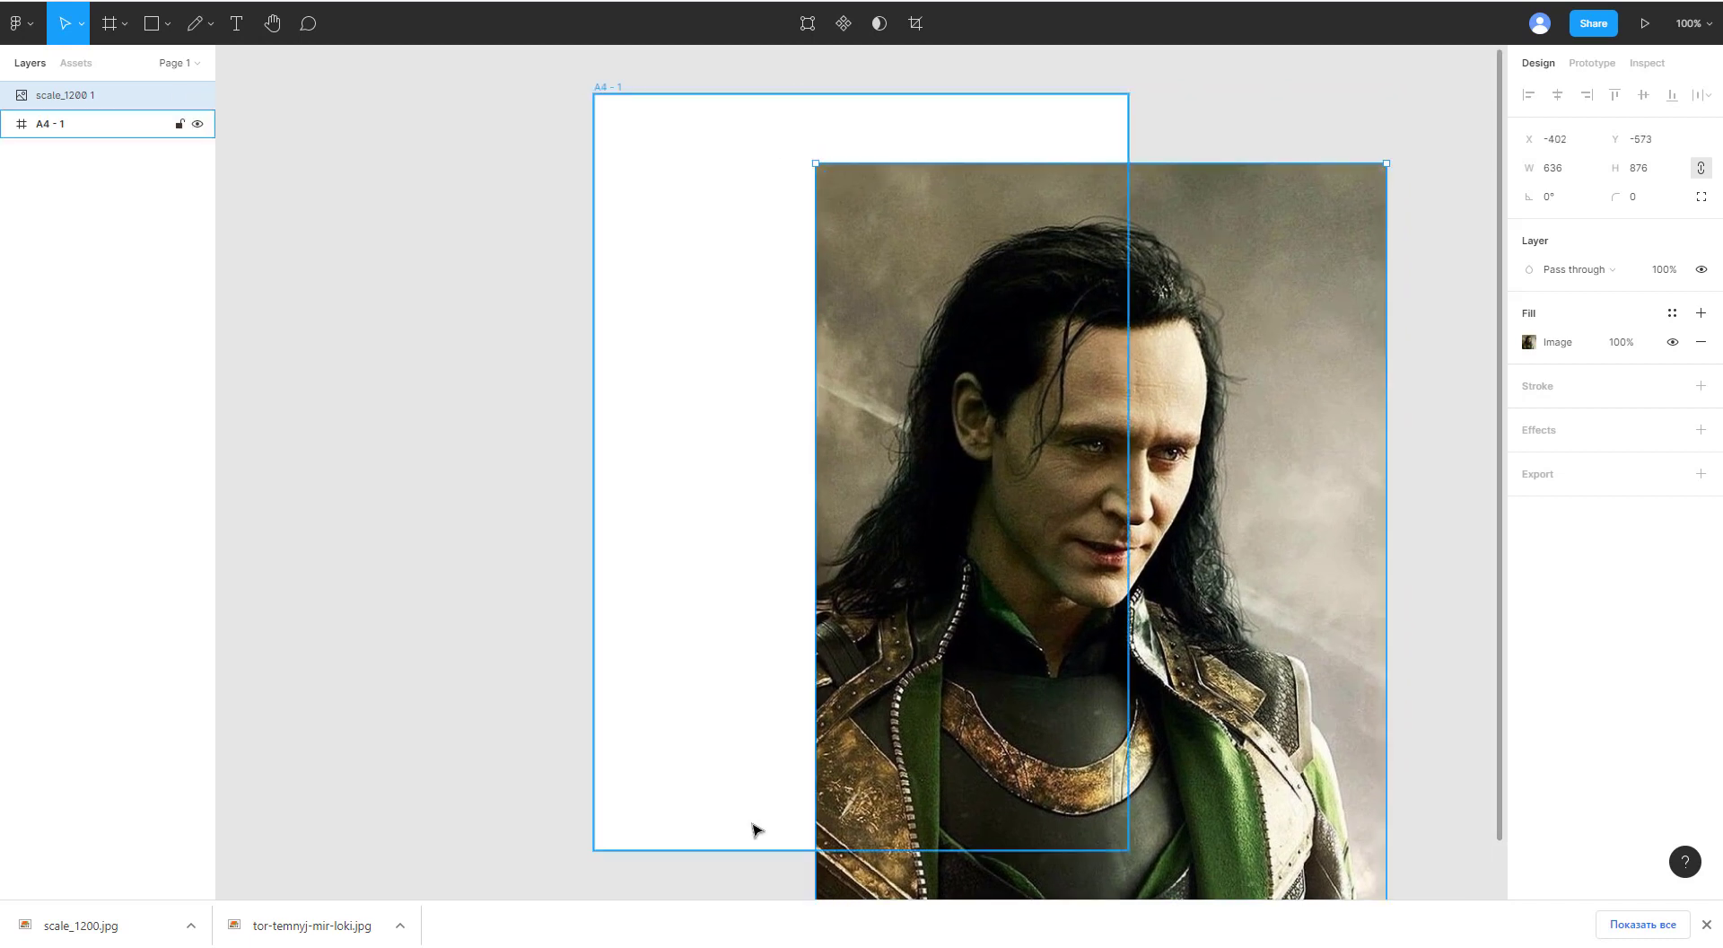
{"action": "key", "text": "ctrl+z"}
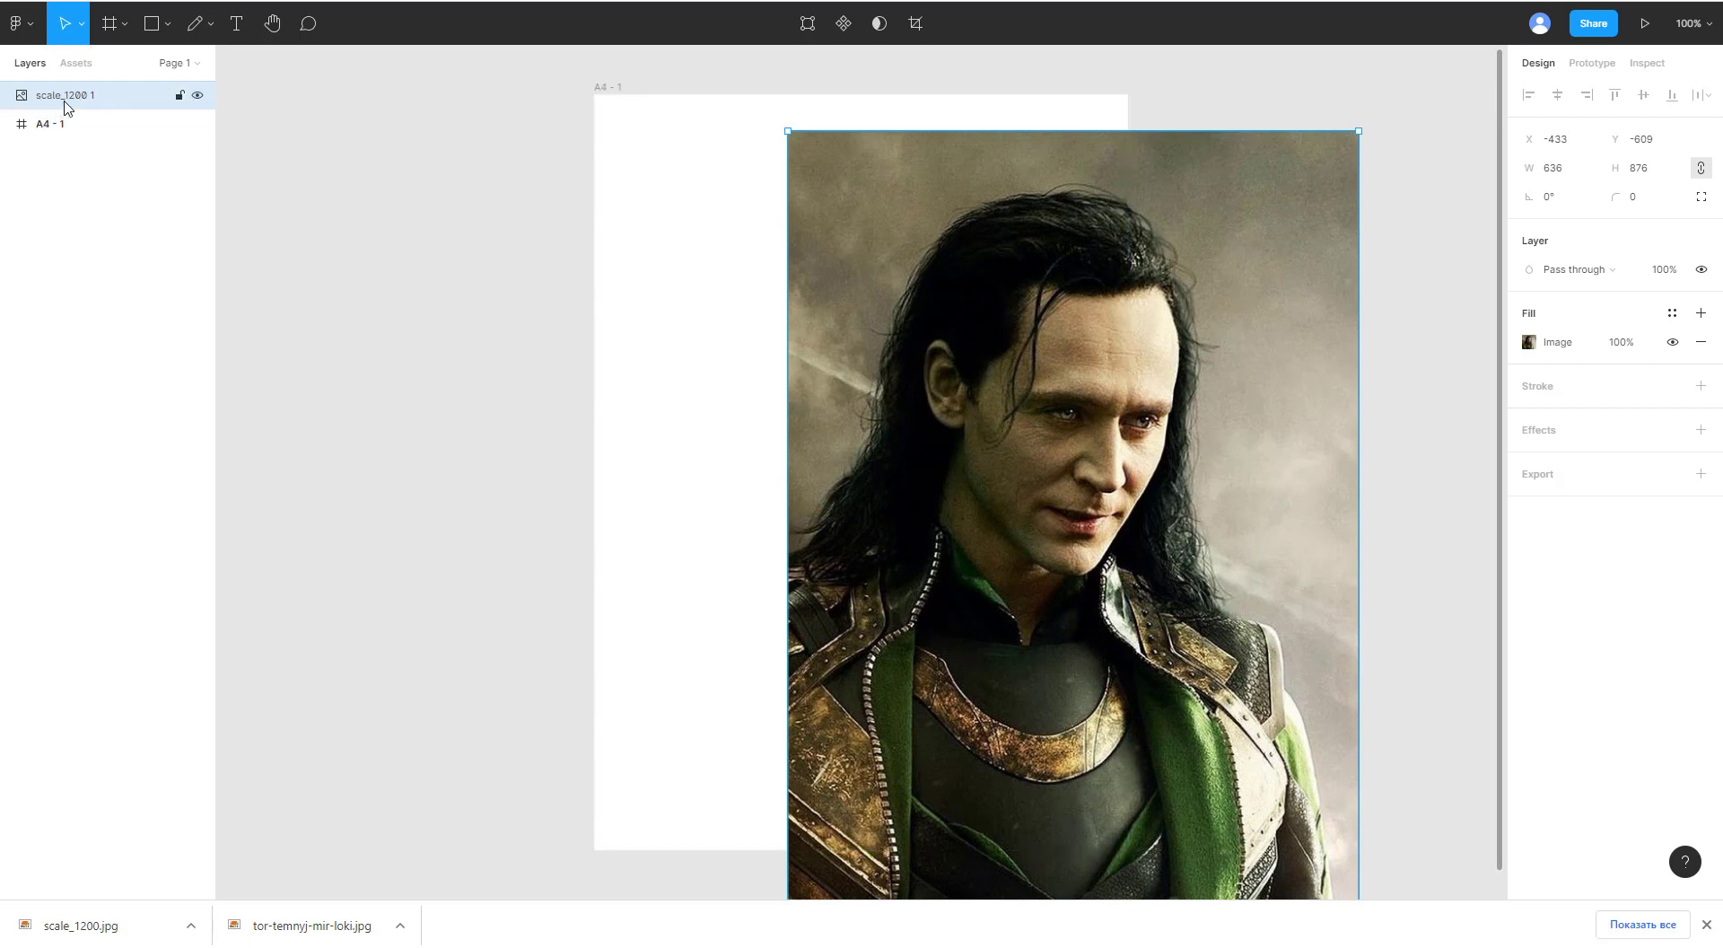
Step: Nest the scale_1200 1 image layer inside the A4 - 1 frame at about X 33, Y 20 and select the frame
{"action": "left_click_drag", "start_coordinate": [90, 100], "coordinate": [71, 130]}
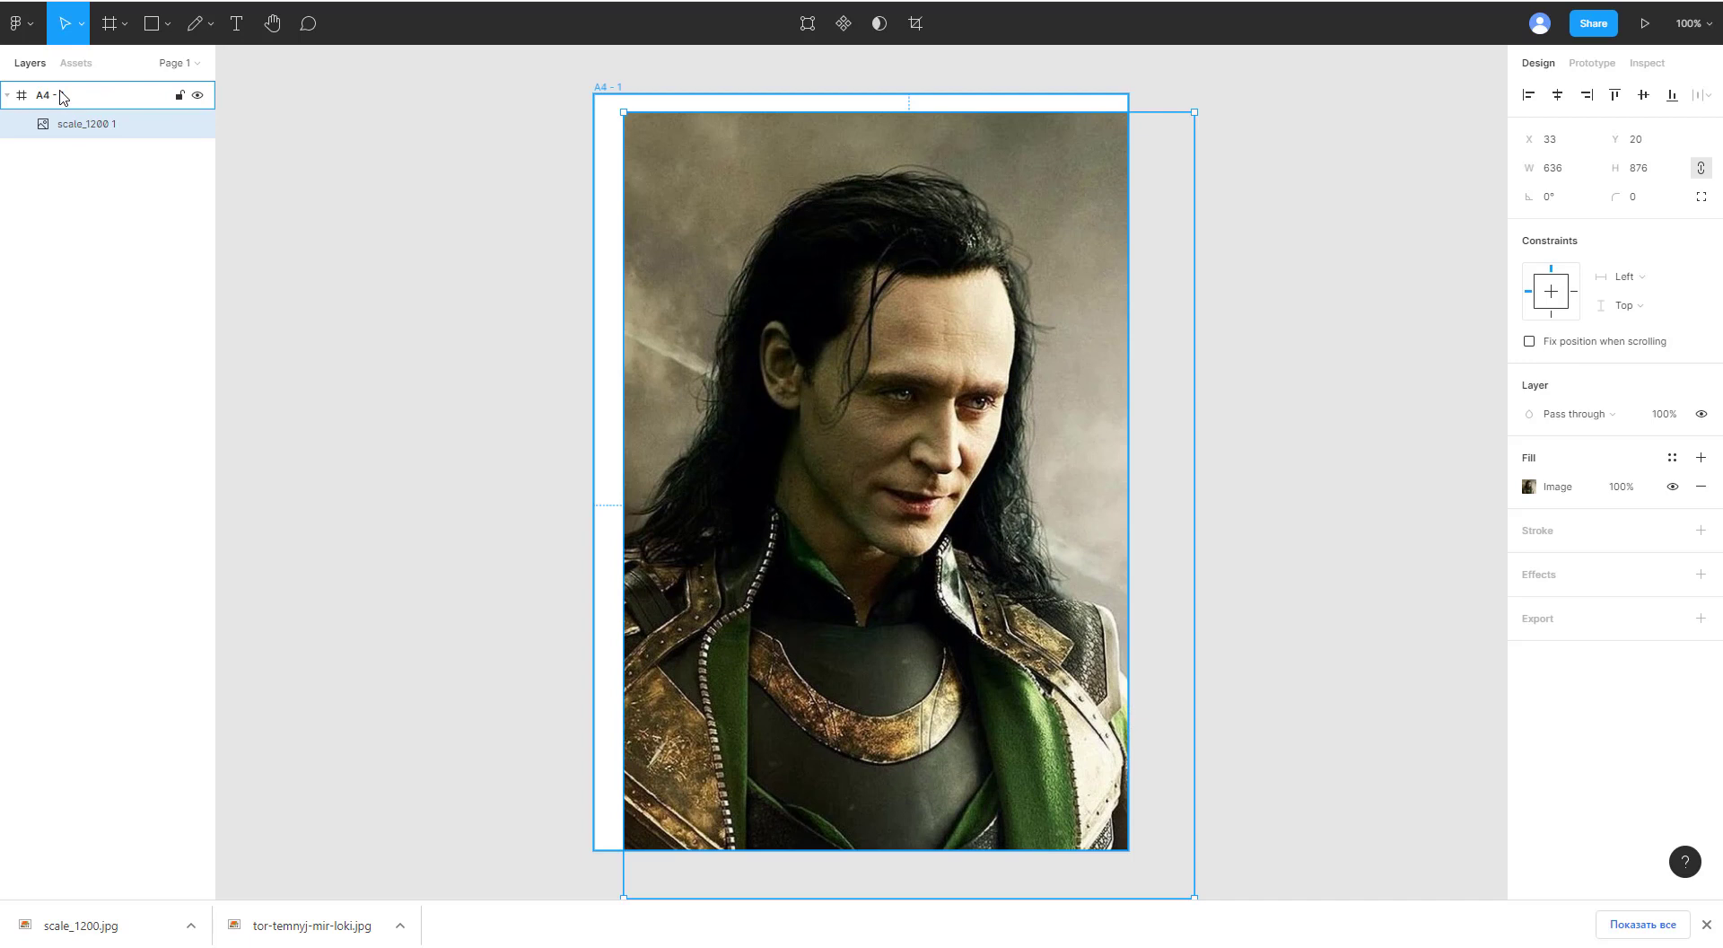
{"action": "left_click", "coordinate": [51, 101]}
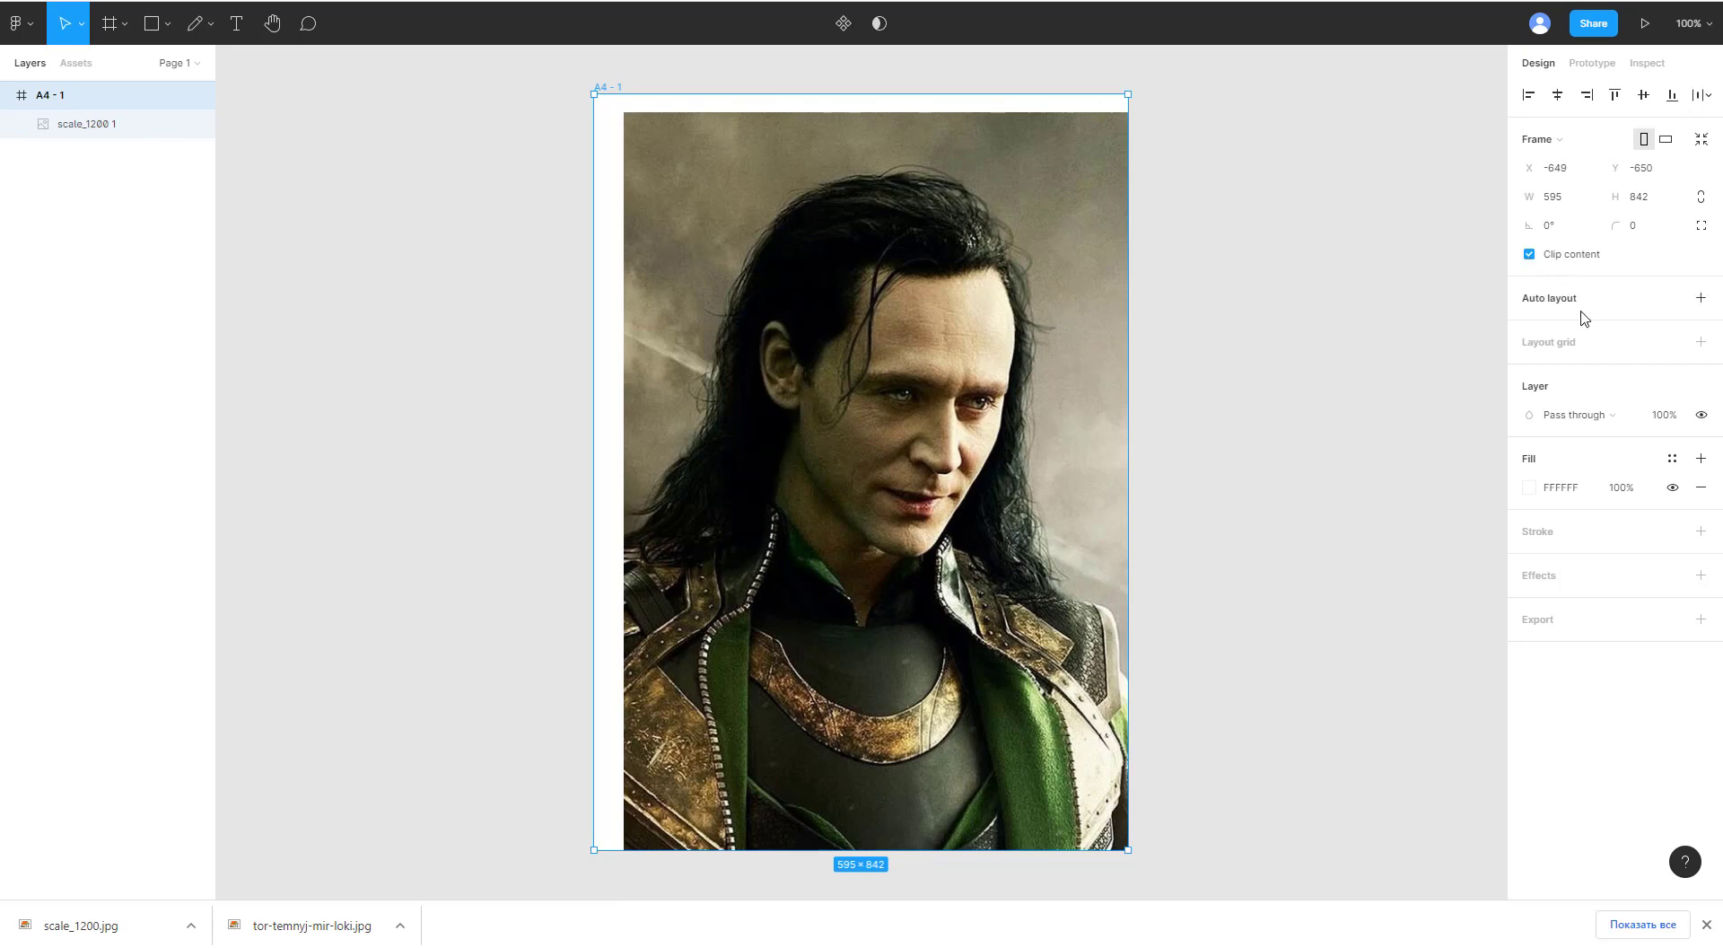
Step: Scale the Loki image proportionally to about 515 × 644 and move it inside the frame to about X 48, Y 89
{"action": "left_click", "coordinate": [1023, 579]}
{"action": "left_click_drag", "start_coordinate": [1195, 112], "coordinate": [1137, 318]}
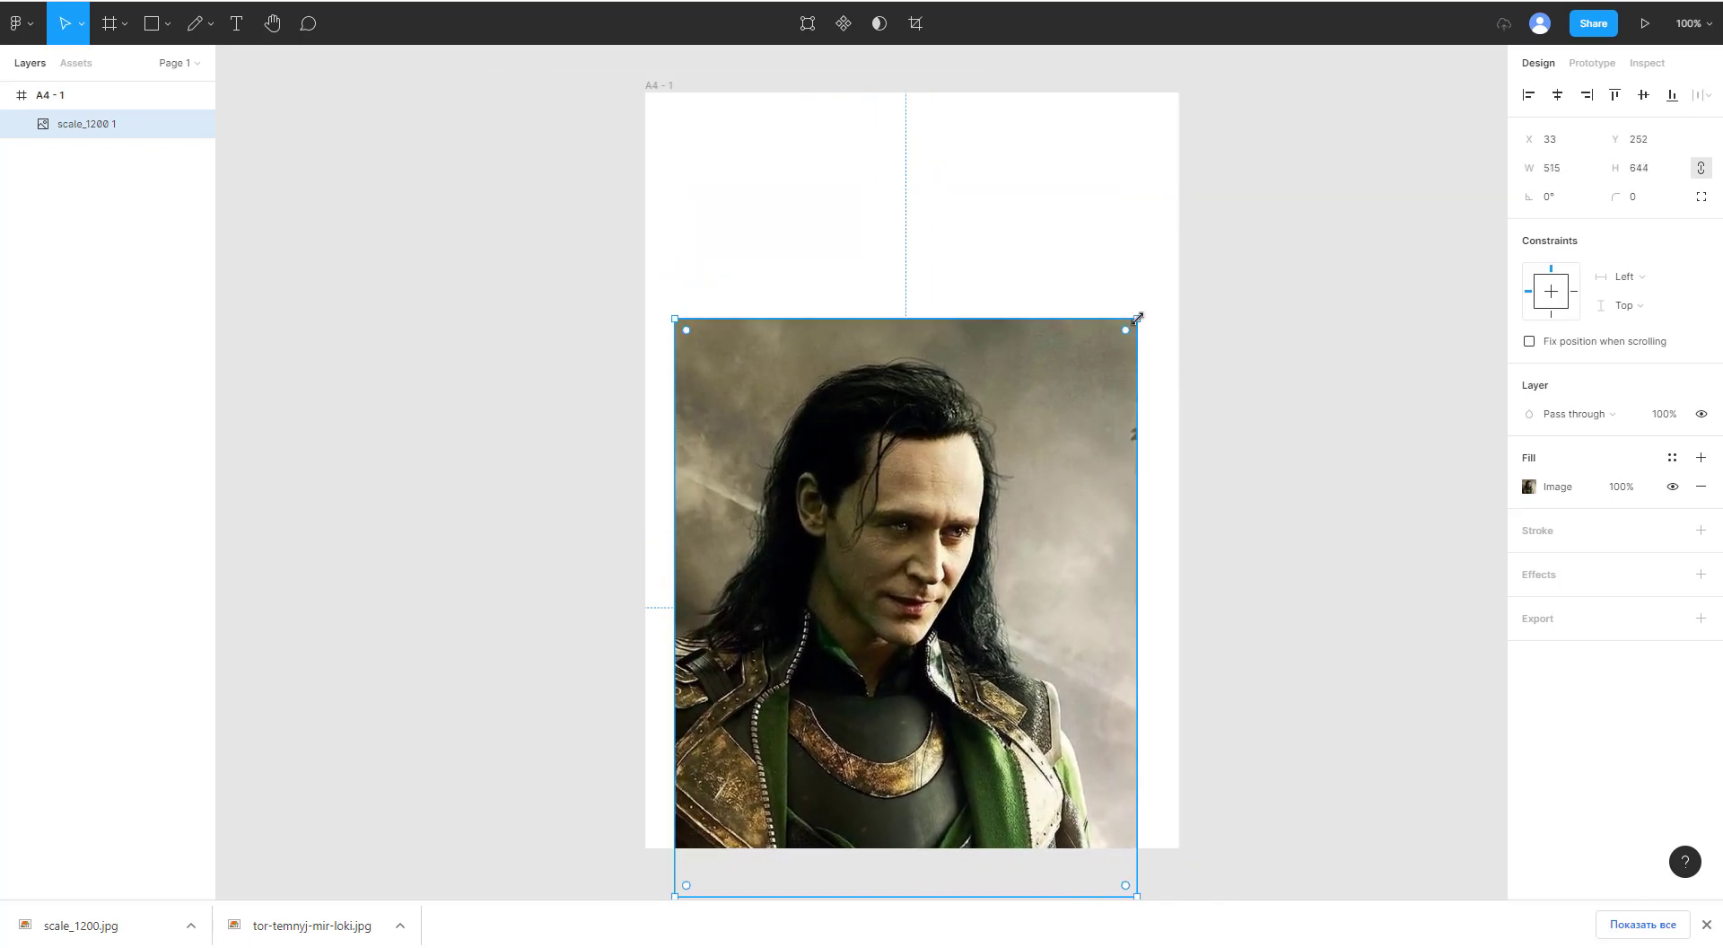
{"action": "left_click_drag", "start_coordinate": [1050, 539], "coordinate": [1064, 392]}
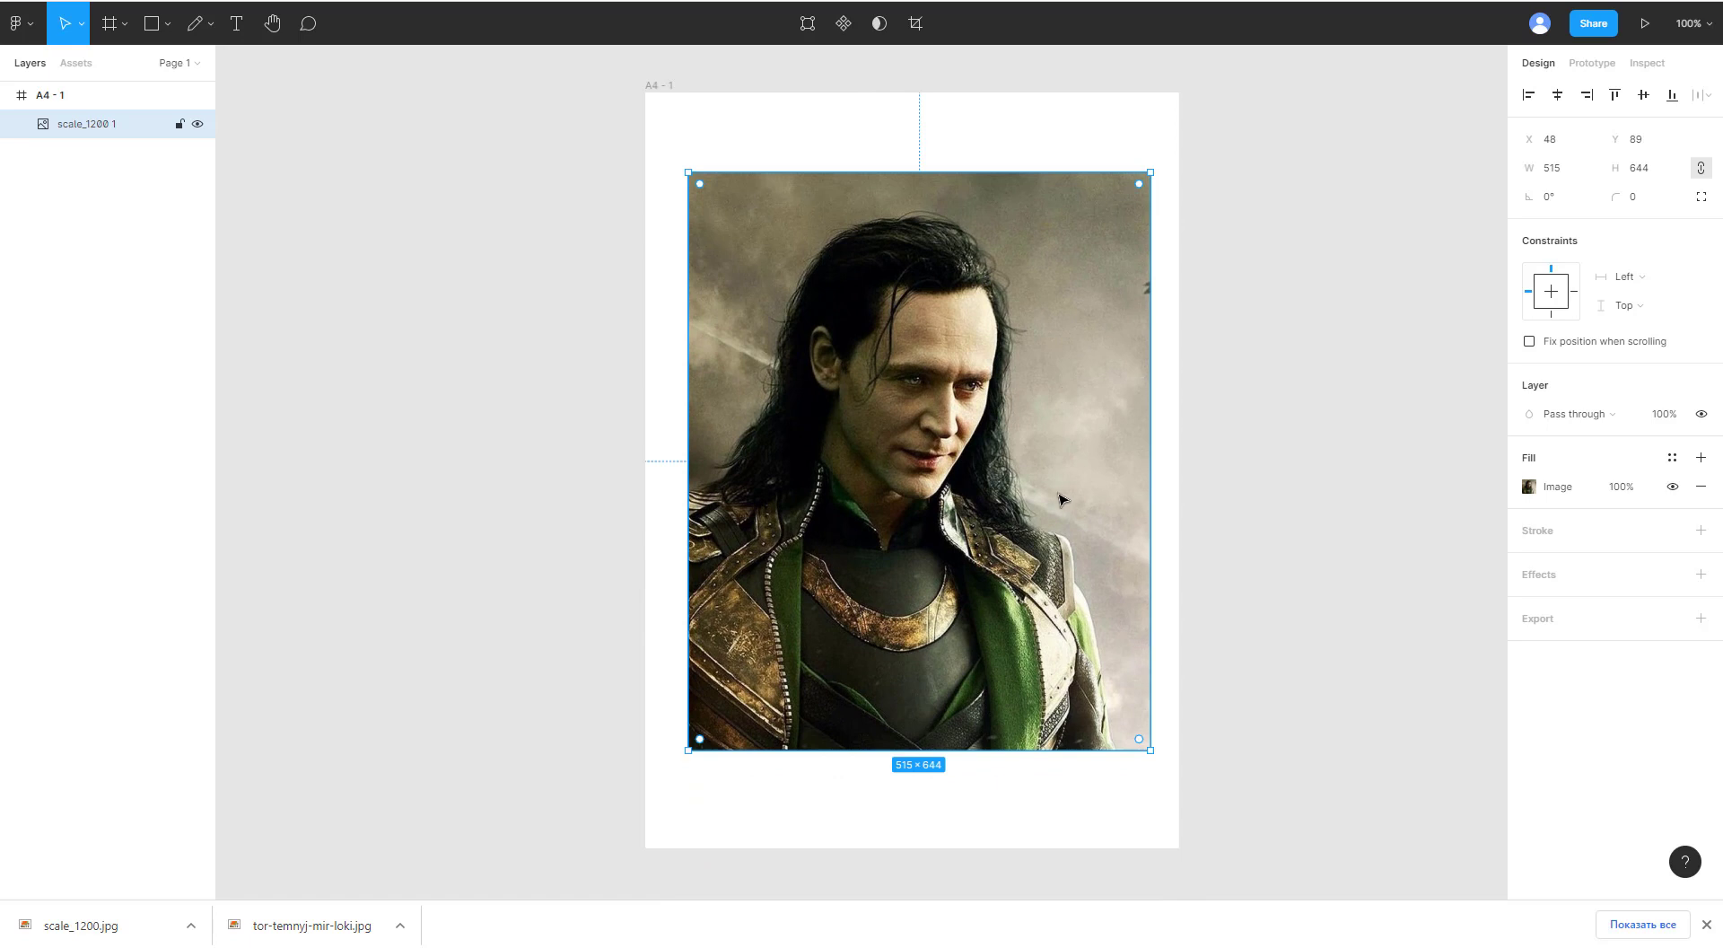
Step: Resize the image to about 636 × 876 and position it at about X -27, Y -34 so it covers the whole A4 frame
{"action": "left_click_drag", "start_coordinate": [1148, 442], "coordinate": [1073, 446]}
{"action": "mouse_move", "coordinate": [690, 467]}
{"action": "left_mouse_down"}
{"action": "mouse_move", "coordinate": [762, 468]}
{"action": "mouse_move", "coordinate": [708, 468]}
{"action": "left_mouse_up"}
{"action": "left_click_drag", "start_coordinate": [1016, 750], "coordinate": [1003, 552]}
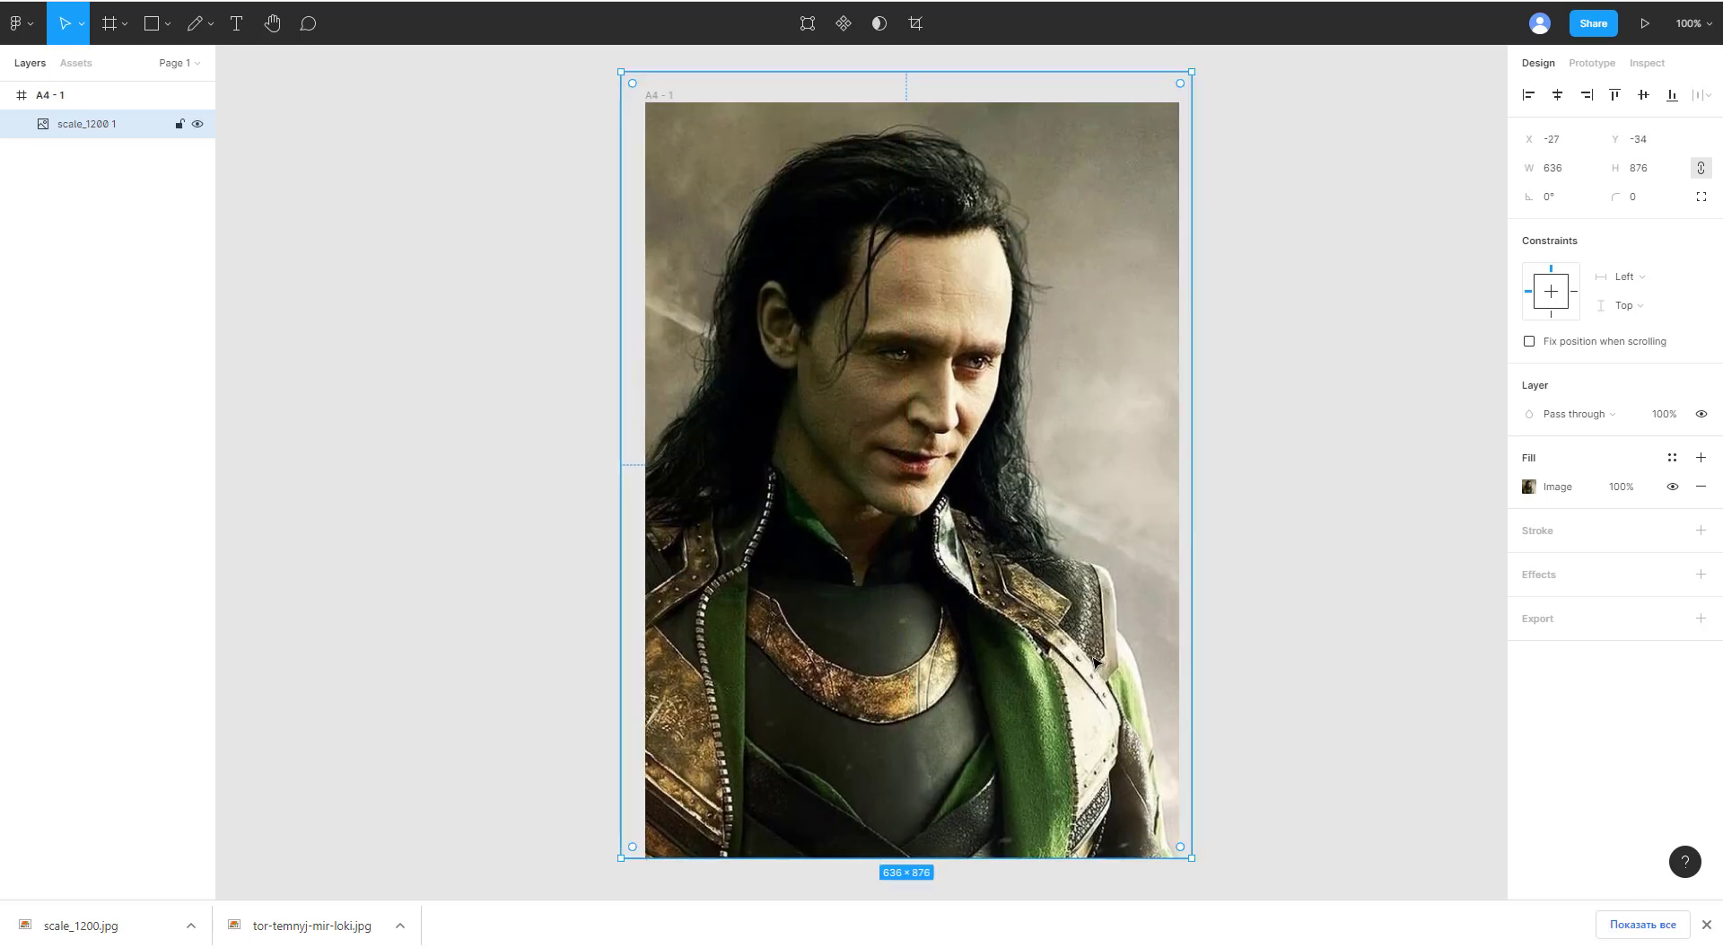
{"action": "left_click", "coordinate": [1292, 619]}
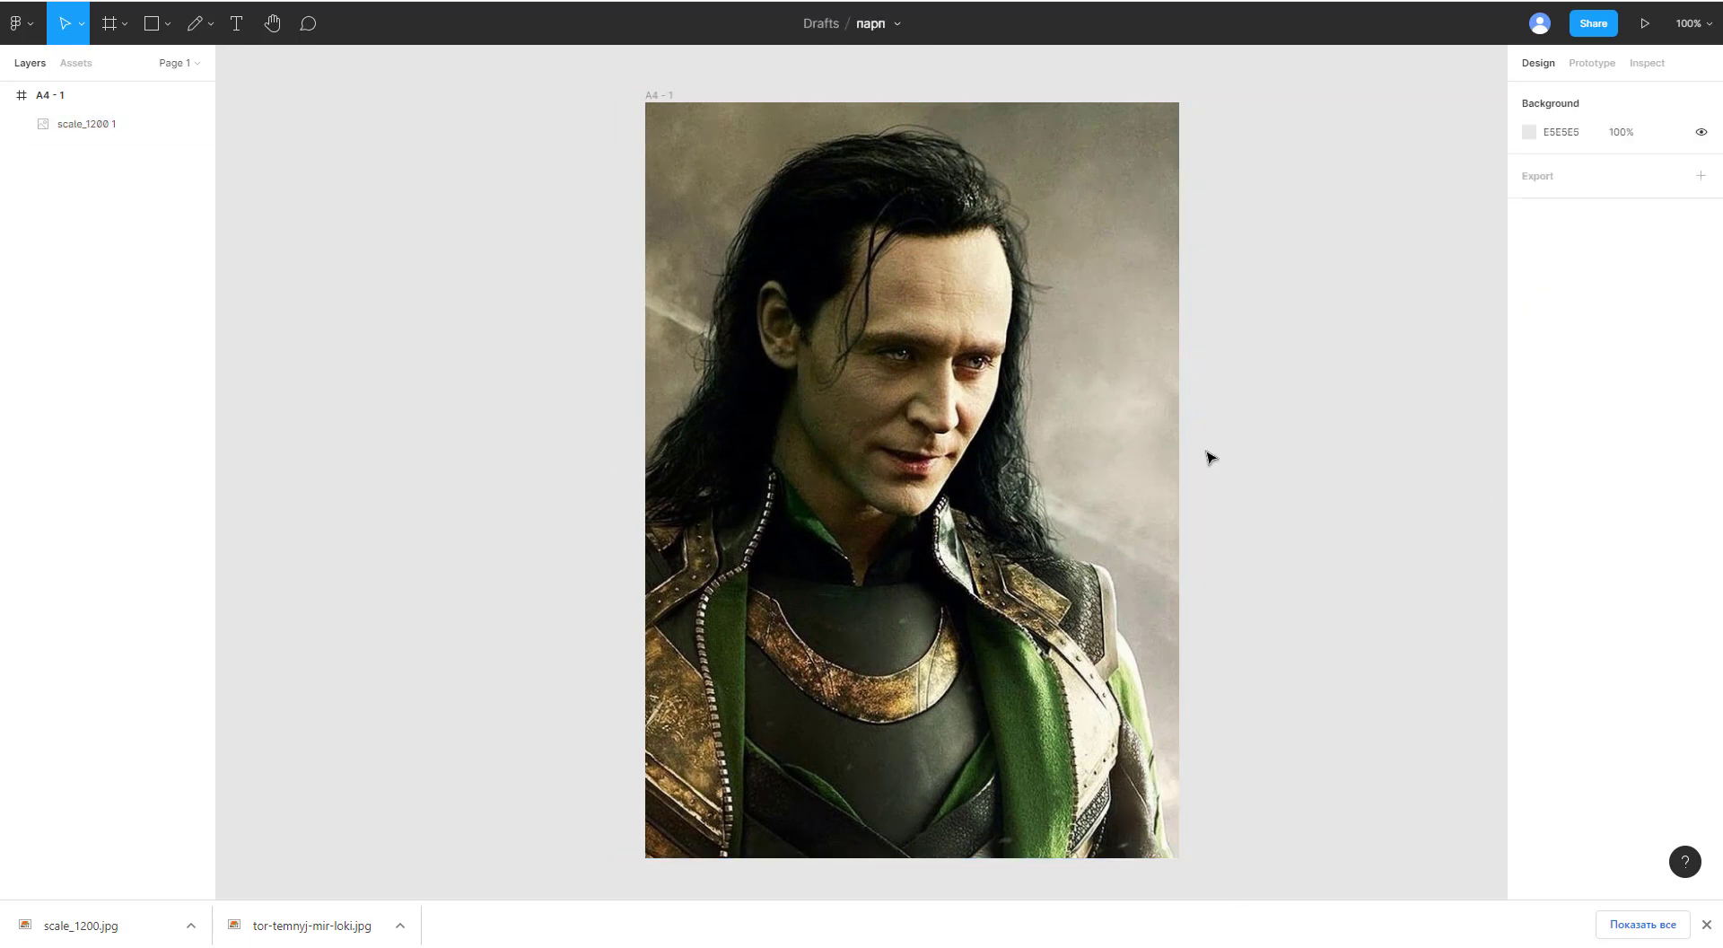
Step: Add a text reading "Loki" on the figure's chest, at about X 193, Y 688
{"action": "left_click", "coordinate": [238, 27]}
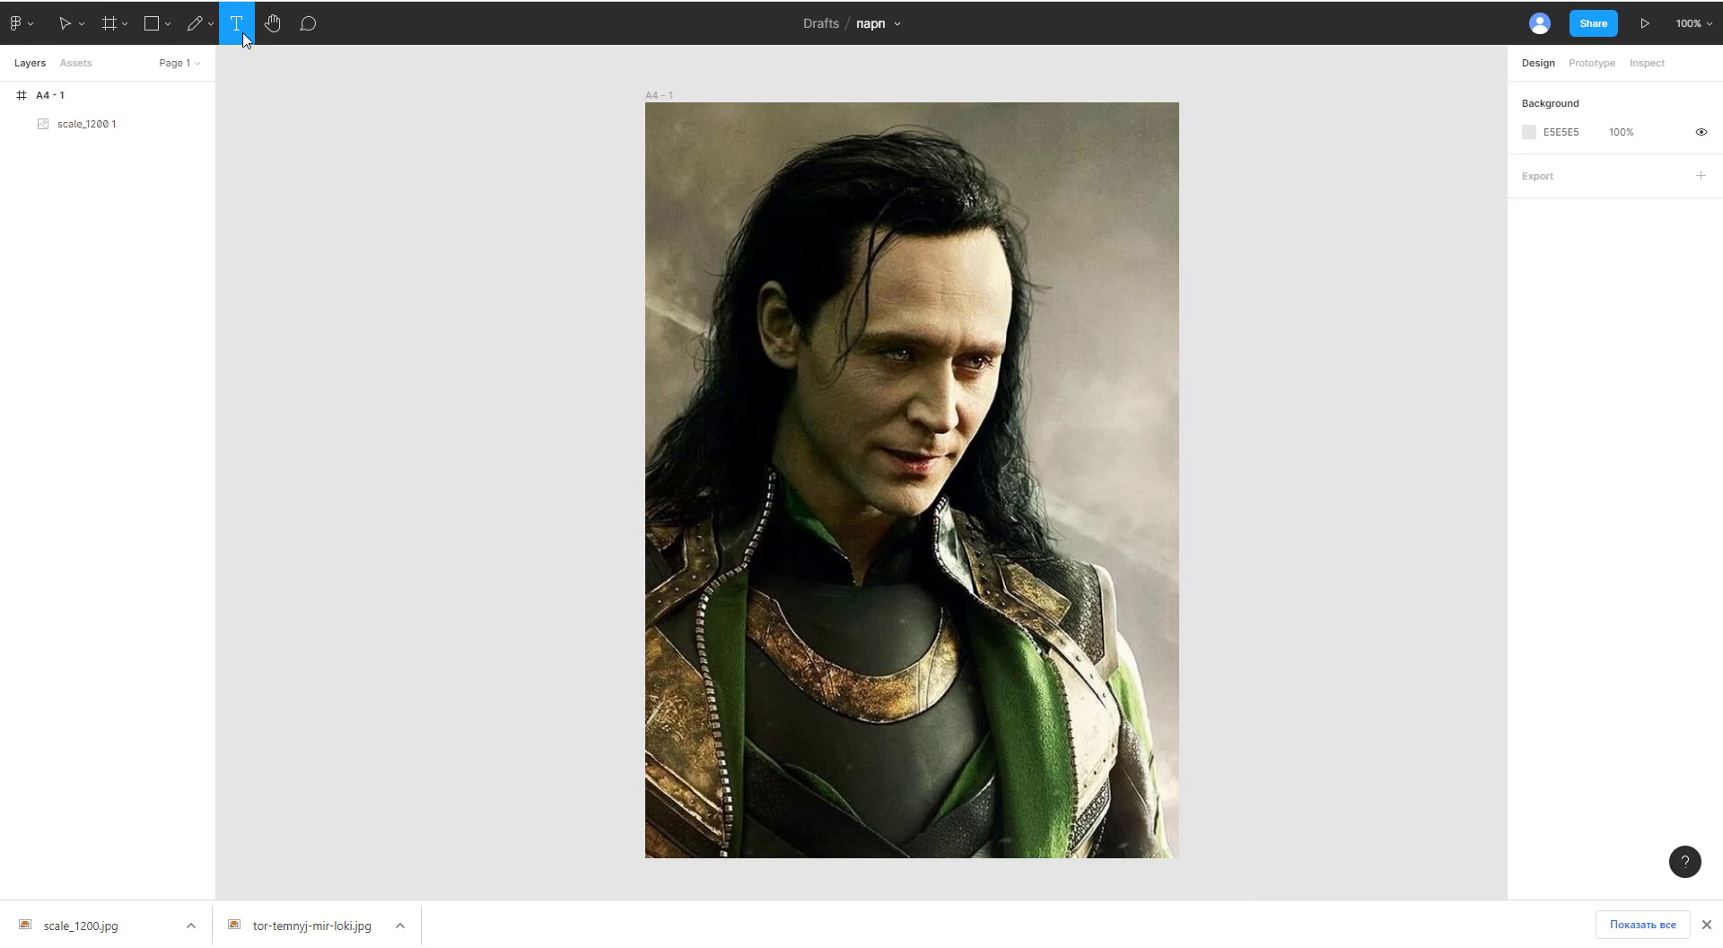
{"action": "left_click", "coordinate": [818, 720]}
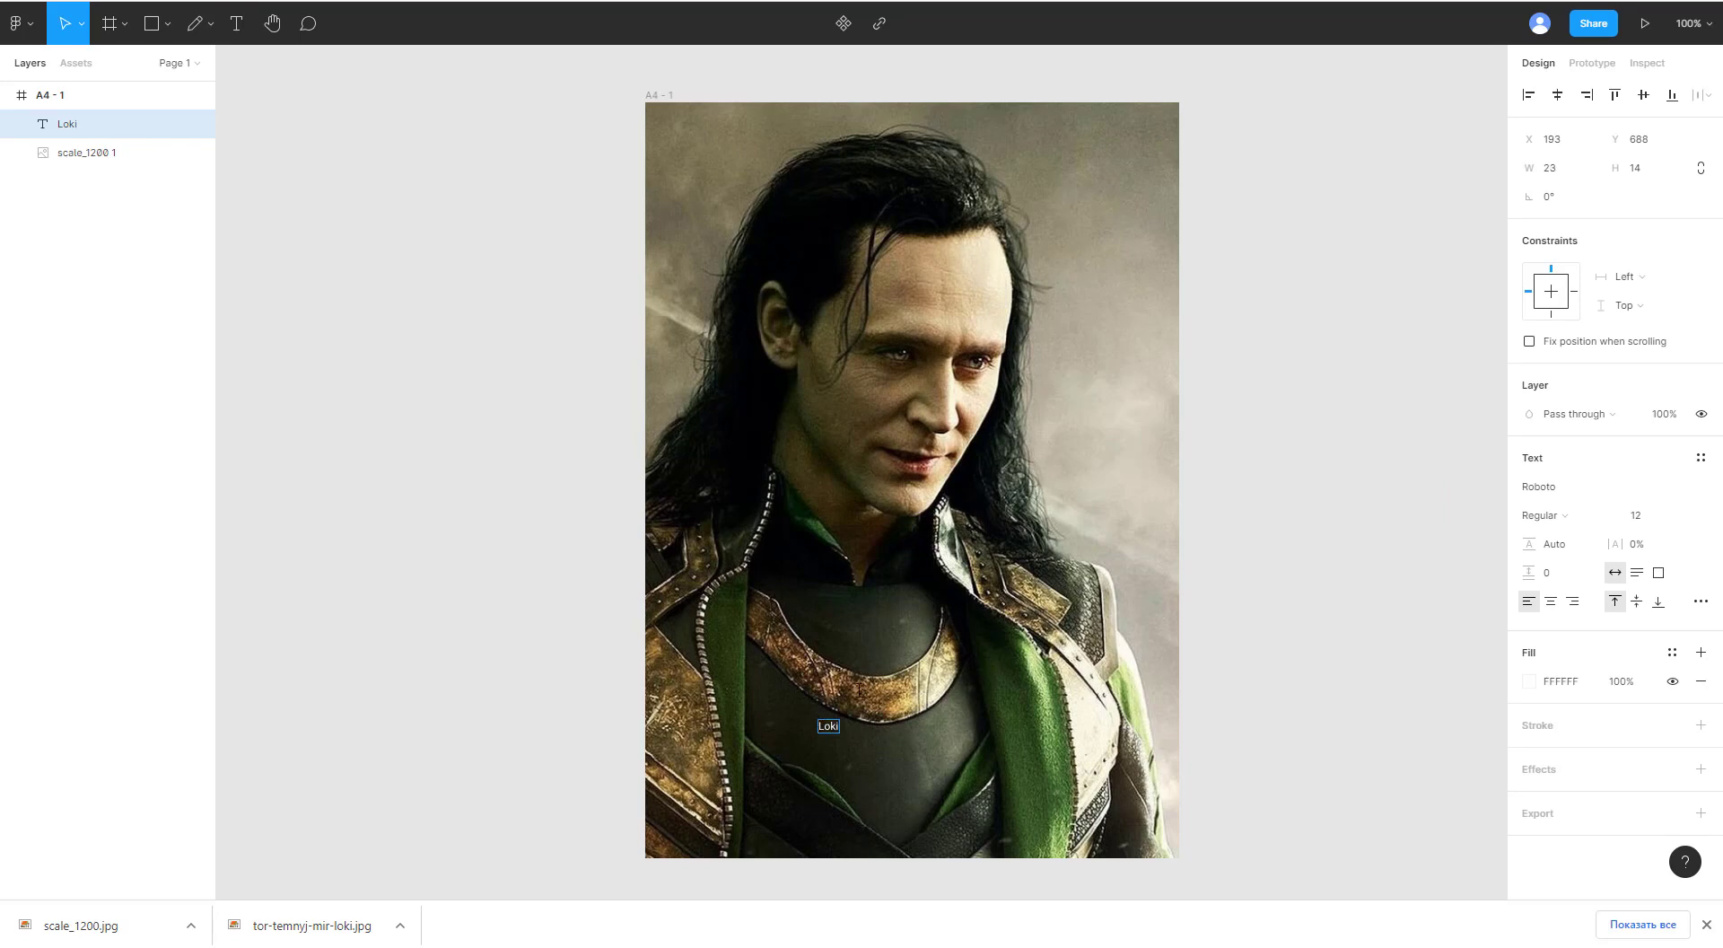
{"action": "key", "text": "Escape"}
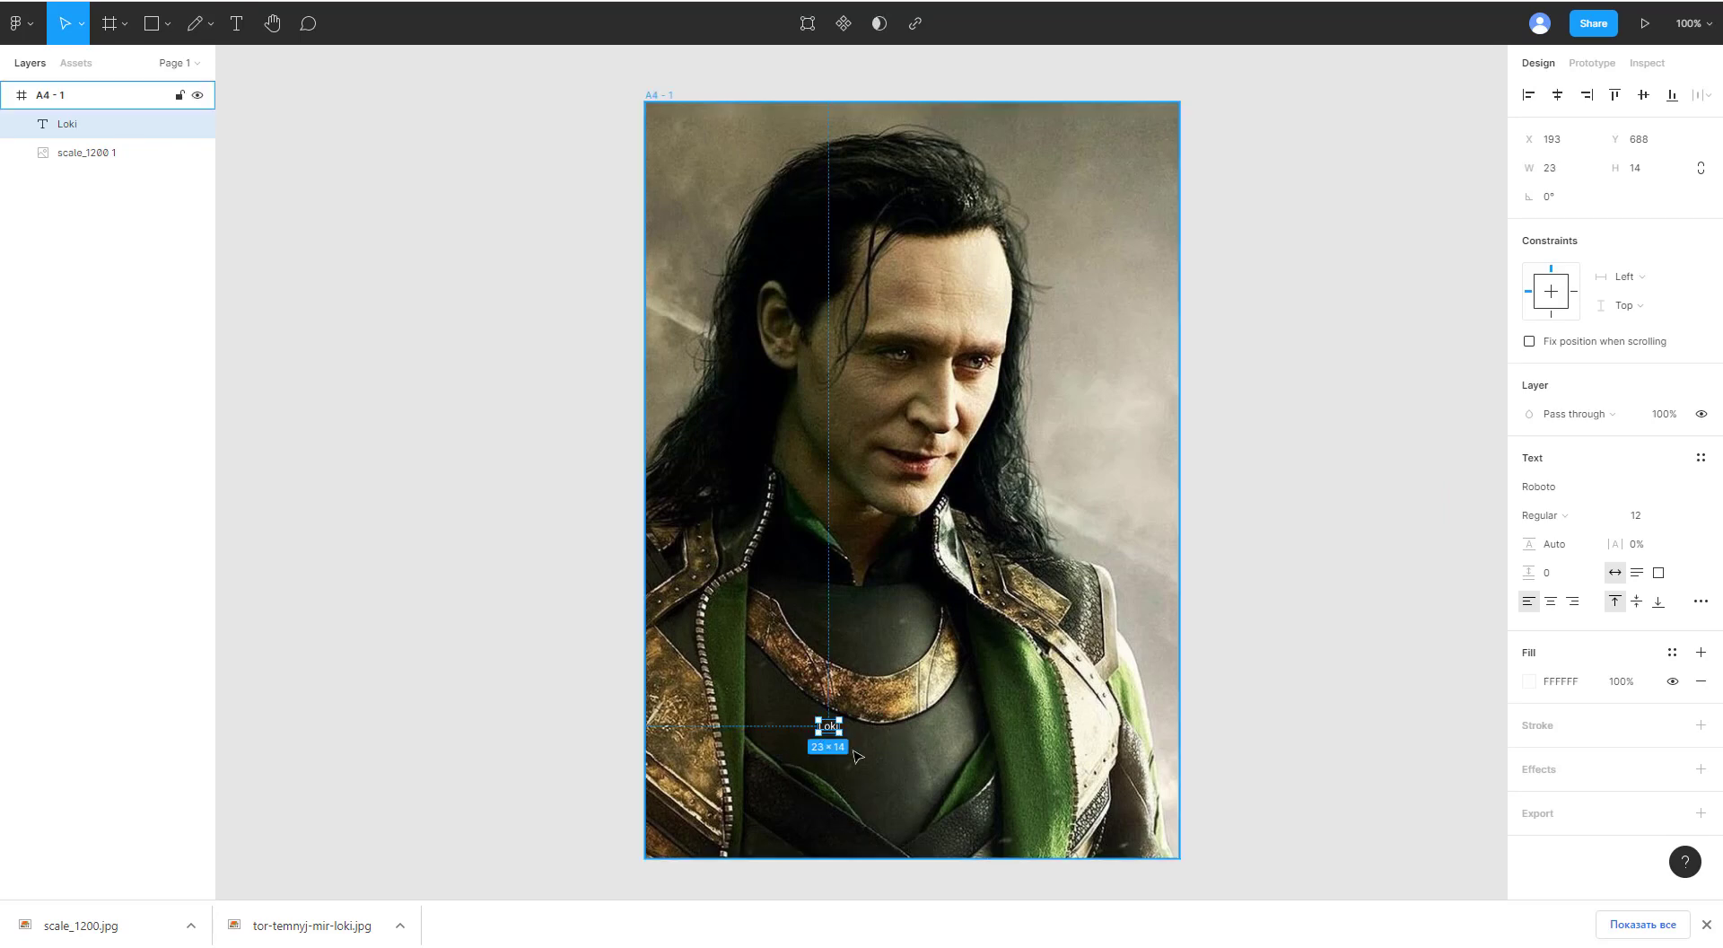
{"action": "scroll", "coordinate": [856, 755], "scroll_direction": "up", "scroll_amount": 5}
{"action": "scroll", "coordinate": [855, 755], "scroll_direction": "down", "scroll_amount": 3}
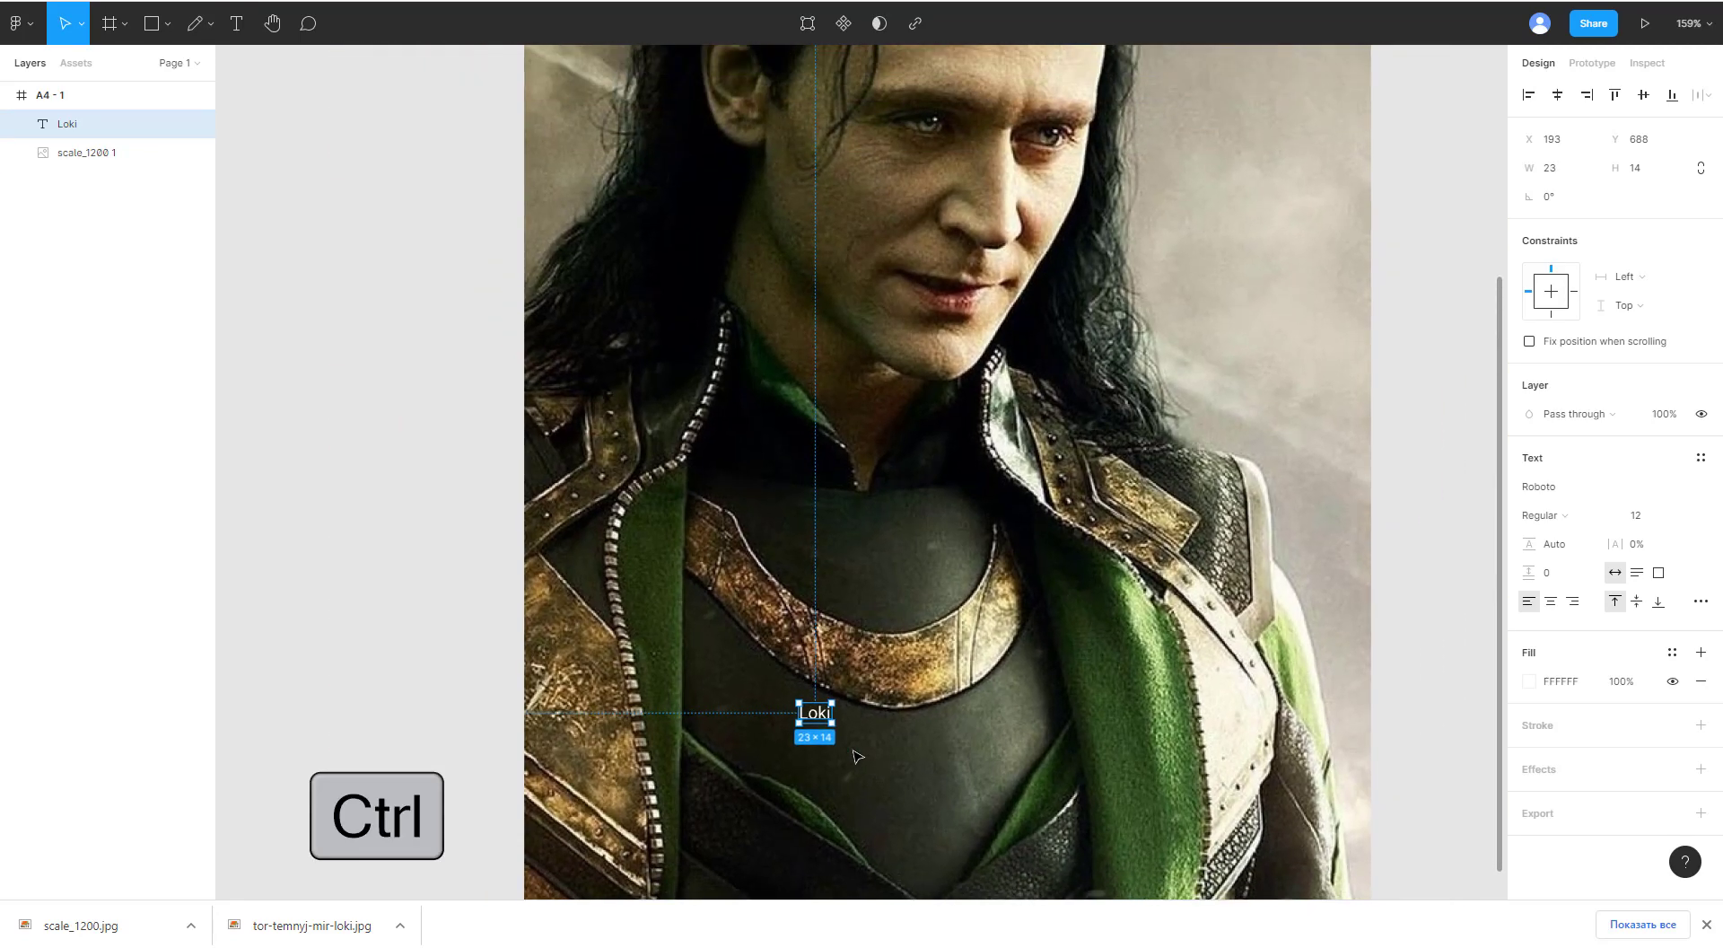
{"action": "scroll", "coordinate": [855, 755], "scroll_direction": "up", "scroll_amount": 3}
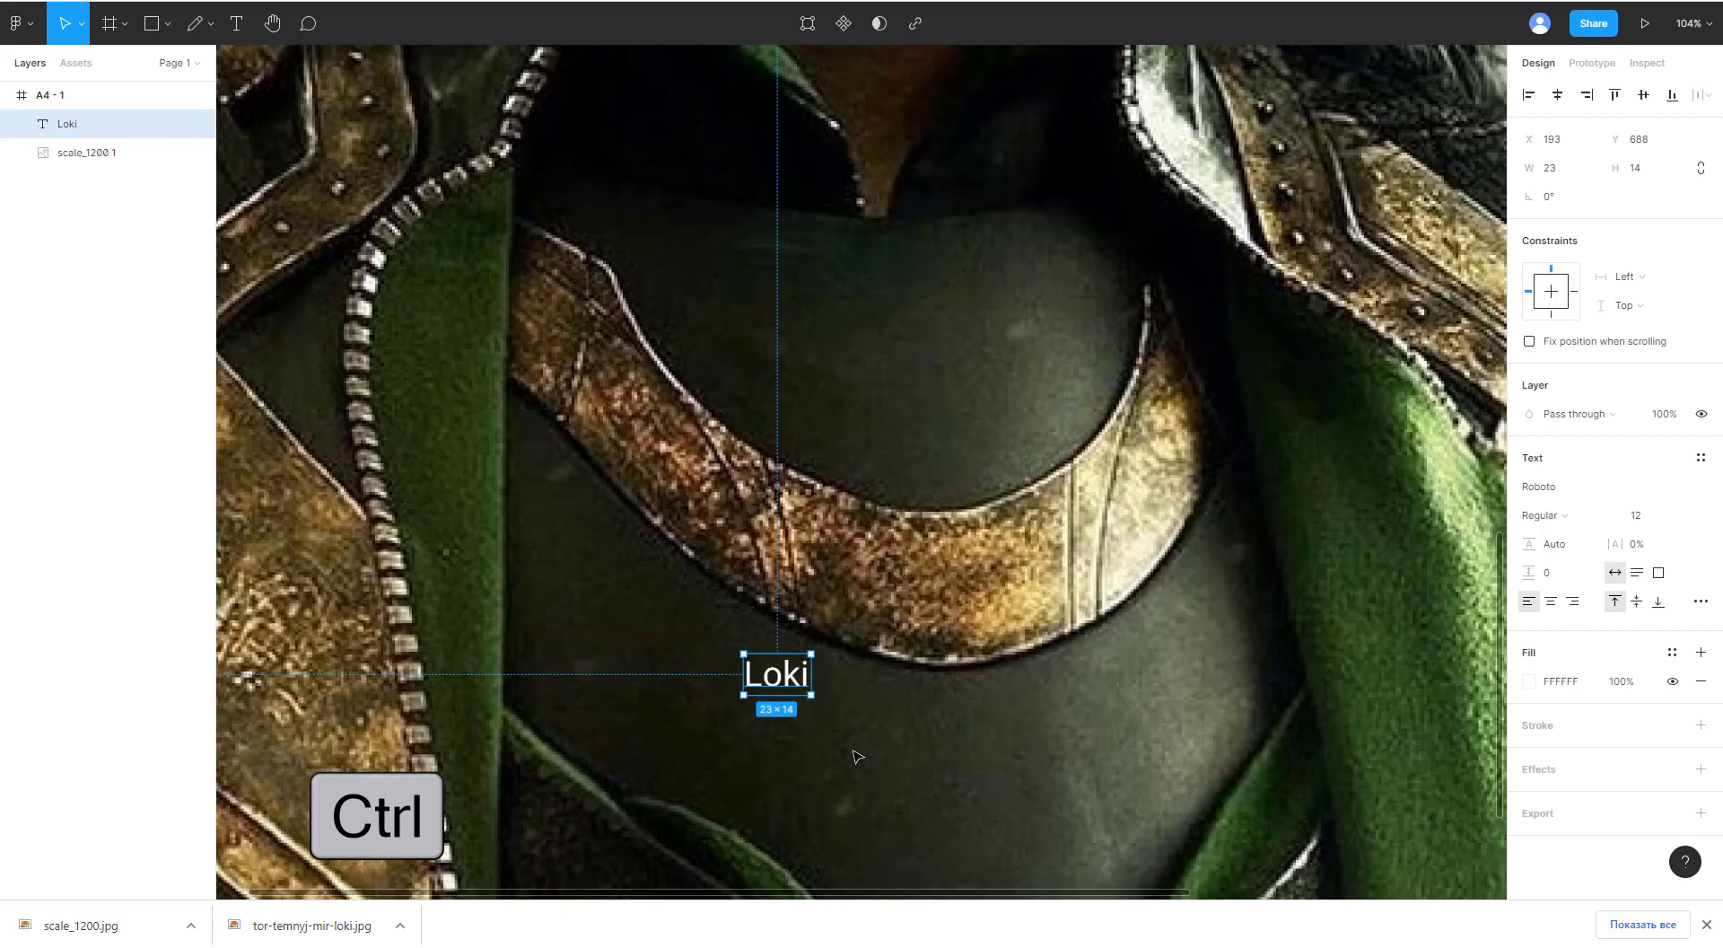
{"action": "scroll", "coordinate": [855, 755], "scroll_direction": "down", "scroll_amount": 3}
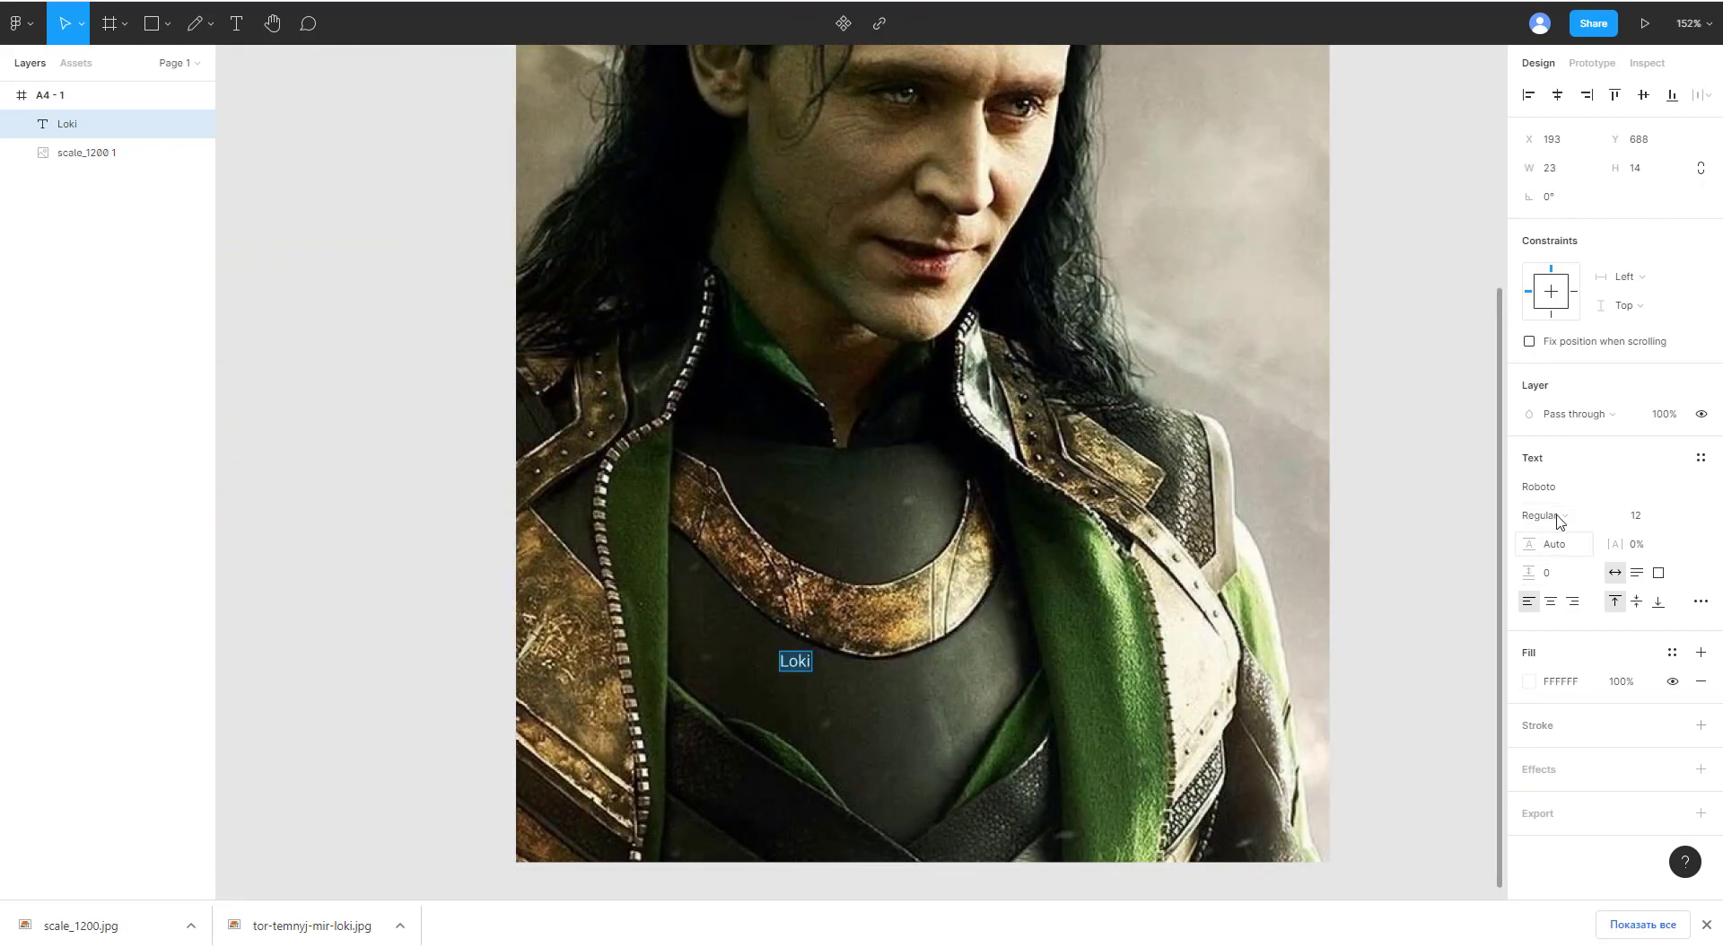
Step: Open the font choices for the Loki text
{"action": "left_click", "coordinate": [1560, 490]}
{"action": "left_click", "coordinate": [1697, 486]}
{"action": "left_click", "coordinate": [1600, 493]}
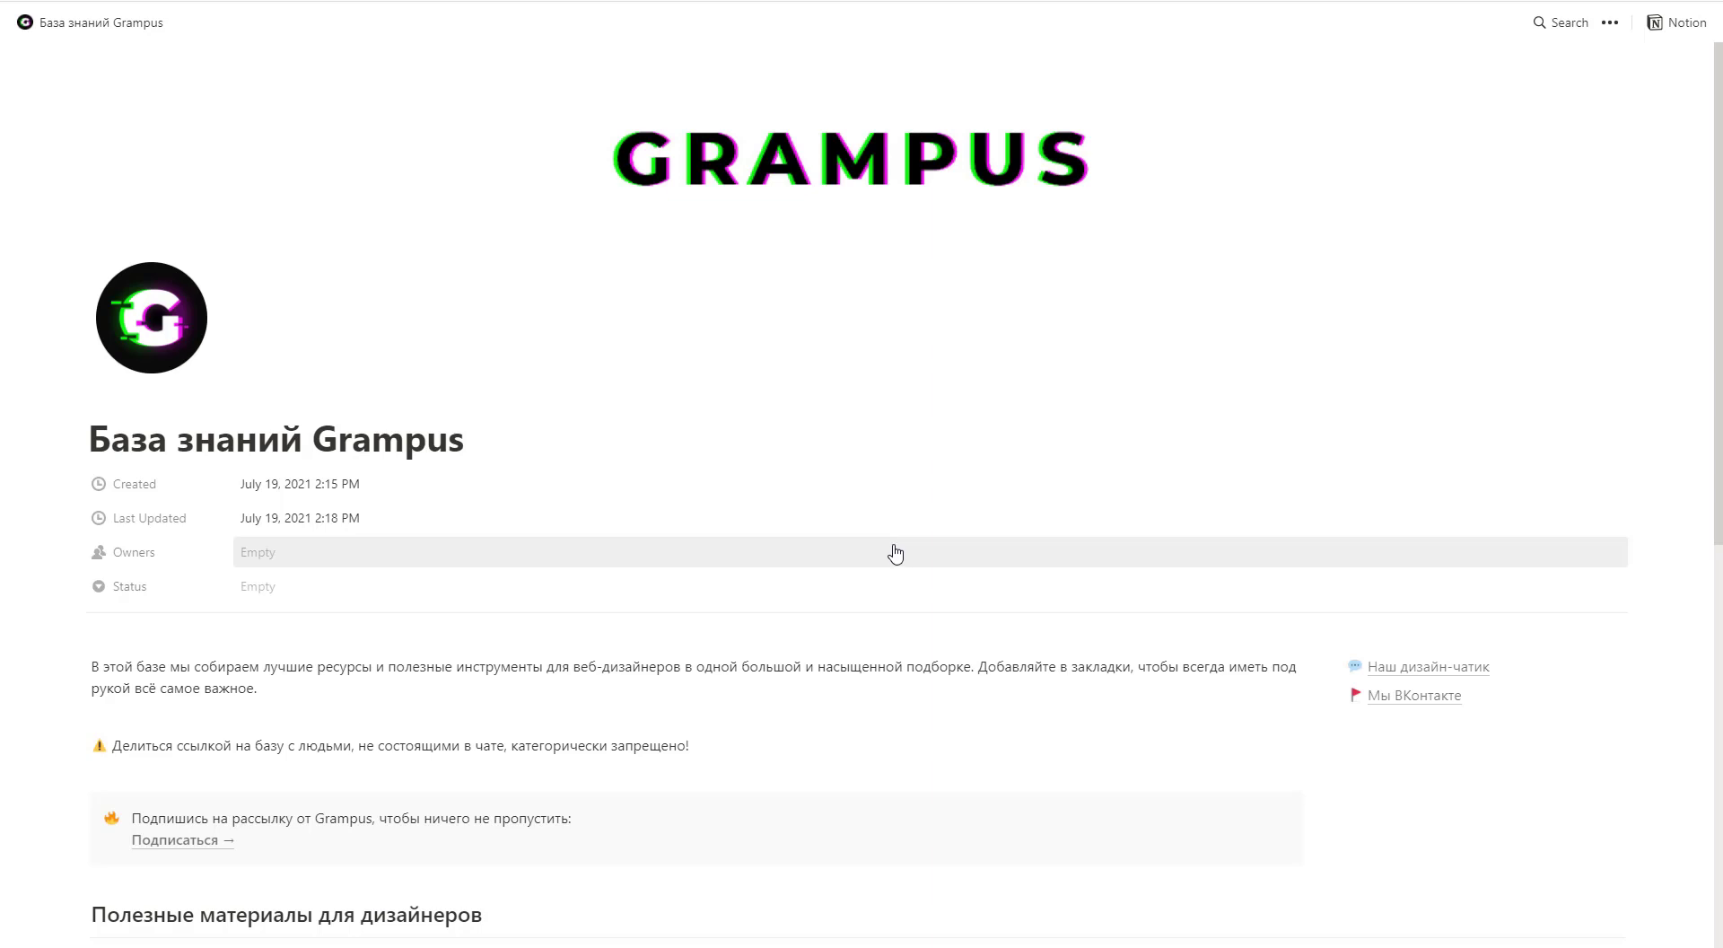
Step: Switch to the Grampus knowledge base in Notion and examine the downloadable fonts and category views on its Шрифты page
{"action": "scroll", "coordinate": [895, 554], "scroll_direction": "down", "scroll_amount": 6}
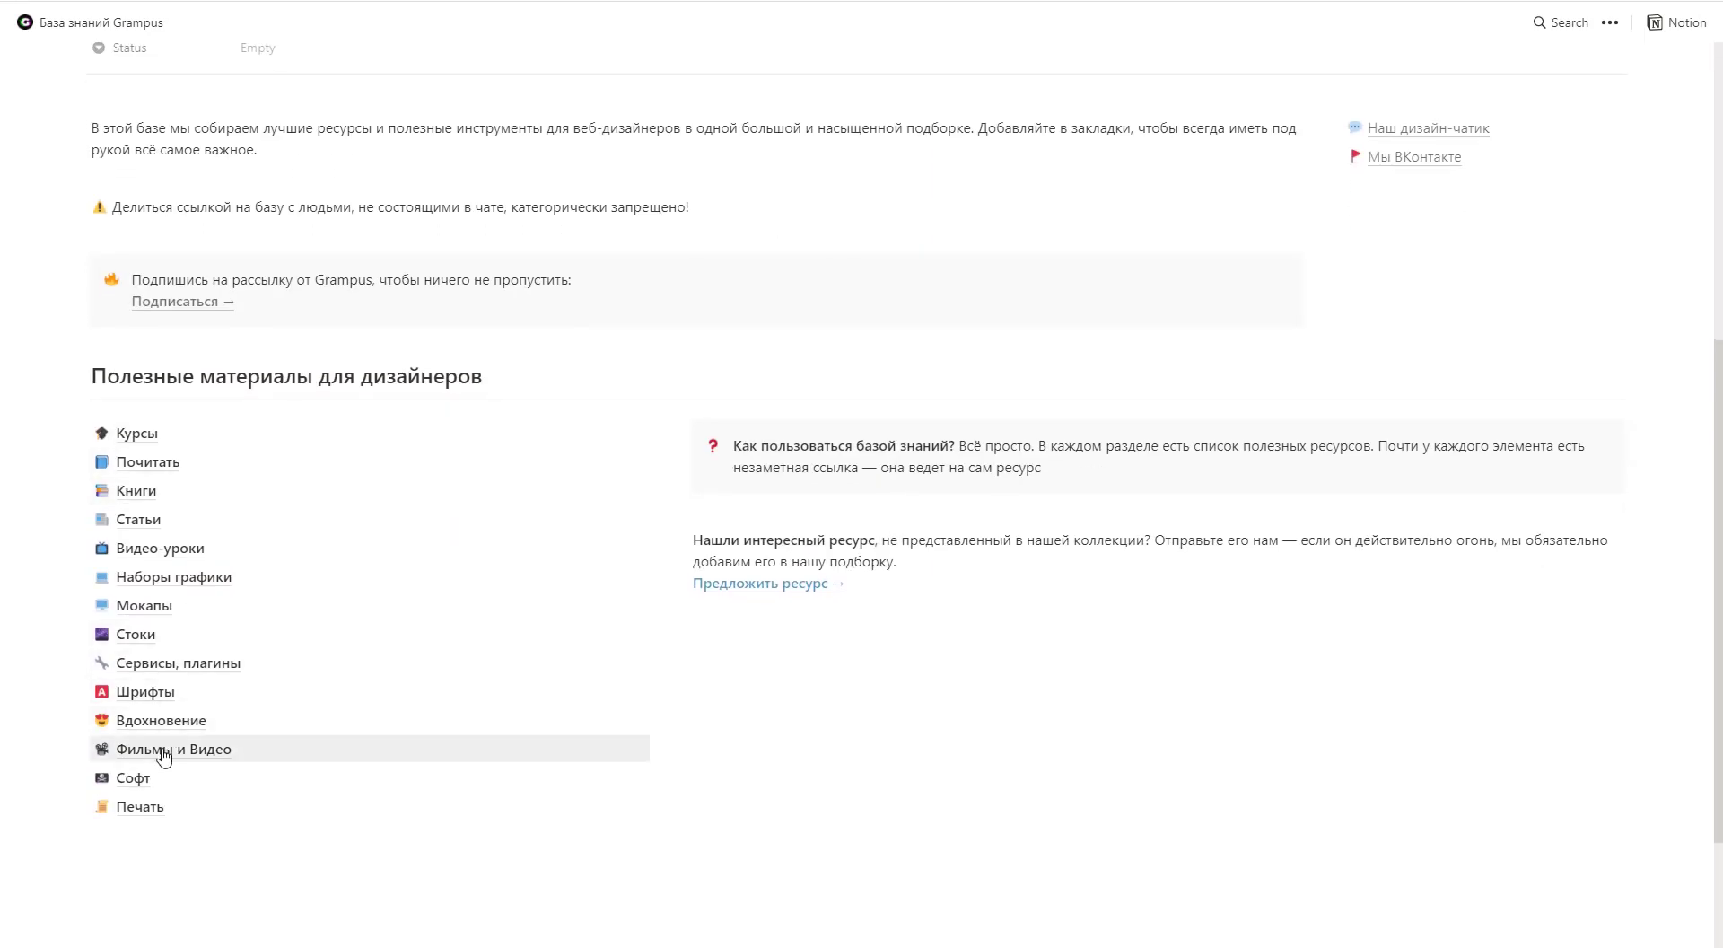
{"action": "left_click", "coordinate": [156, 699]}
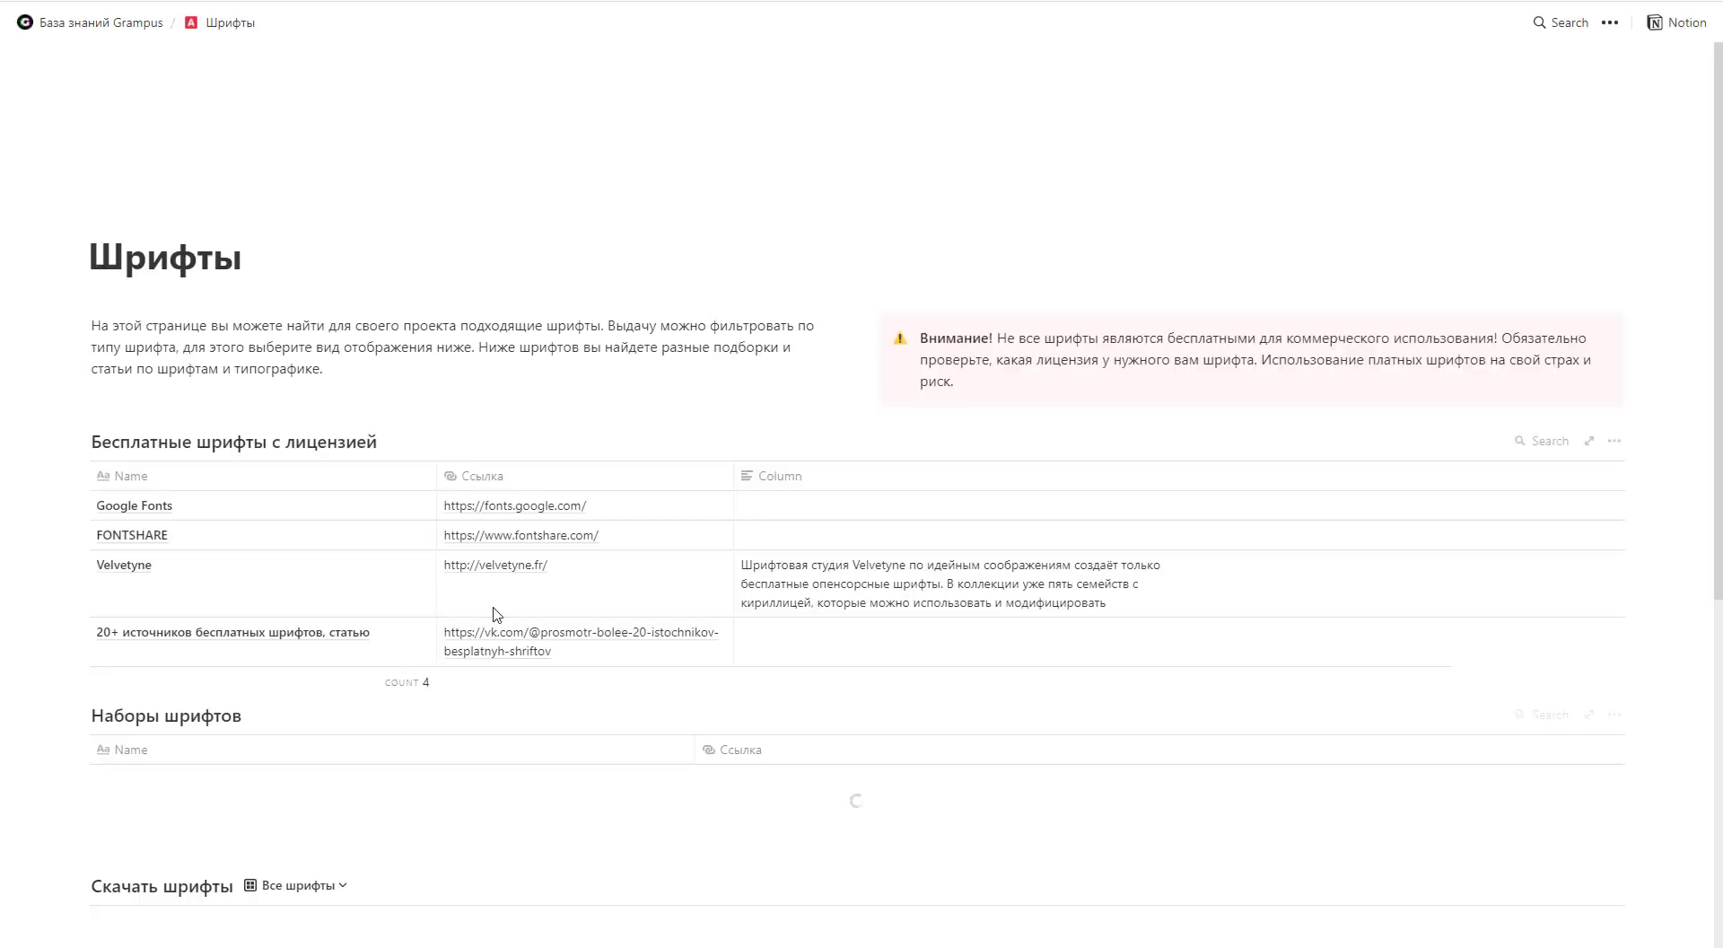
{"action": "scroll", "coordinate": [769, 673], "scroll_direction": "down", "scroll_amount": 10}
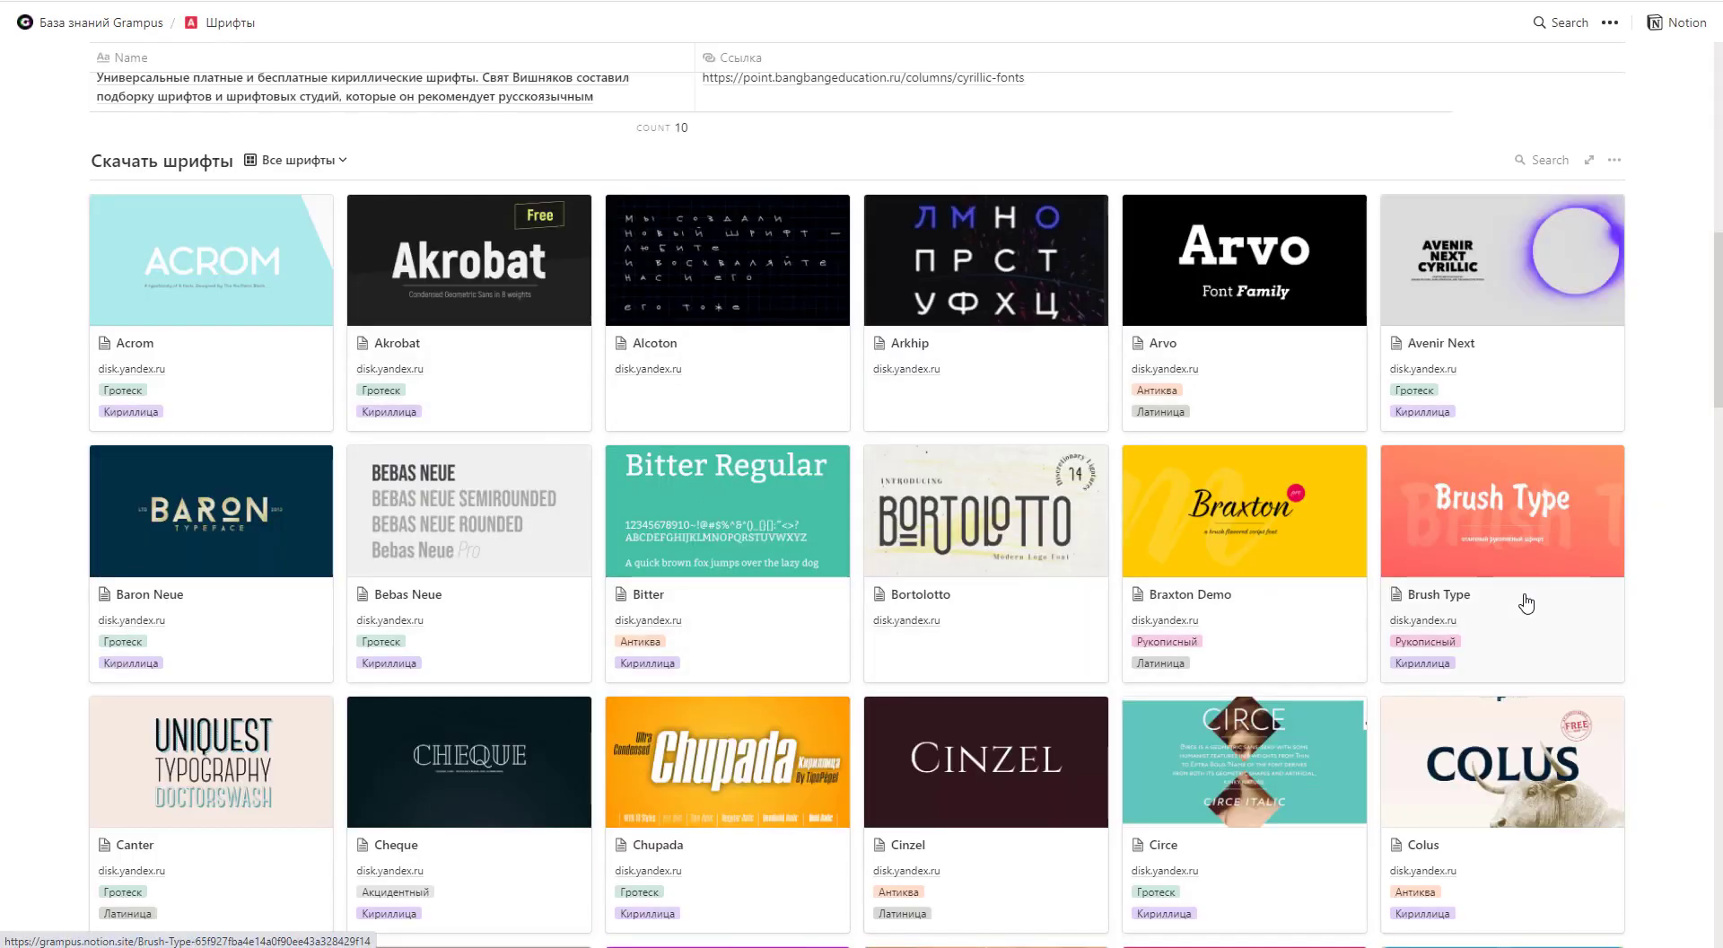
{"action": "scroll", "coordinate": [1527, 602], "scroll_direction": "down", "scroll_amount": 3}
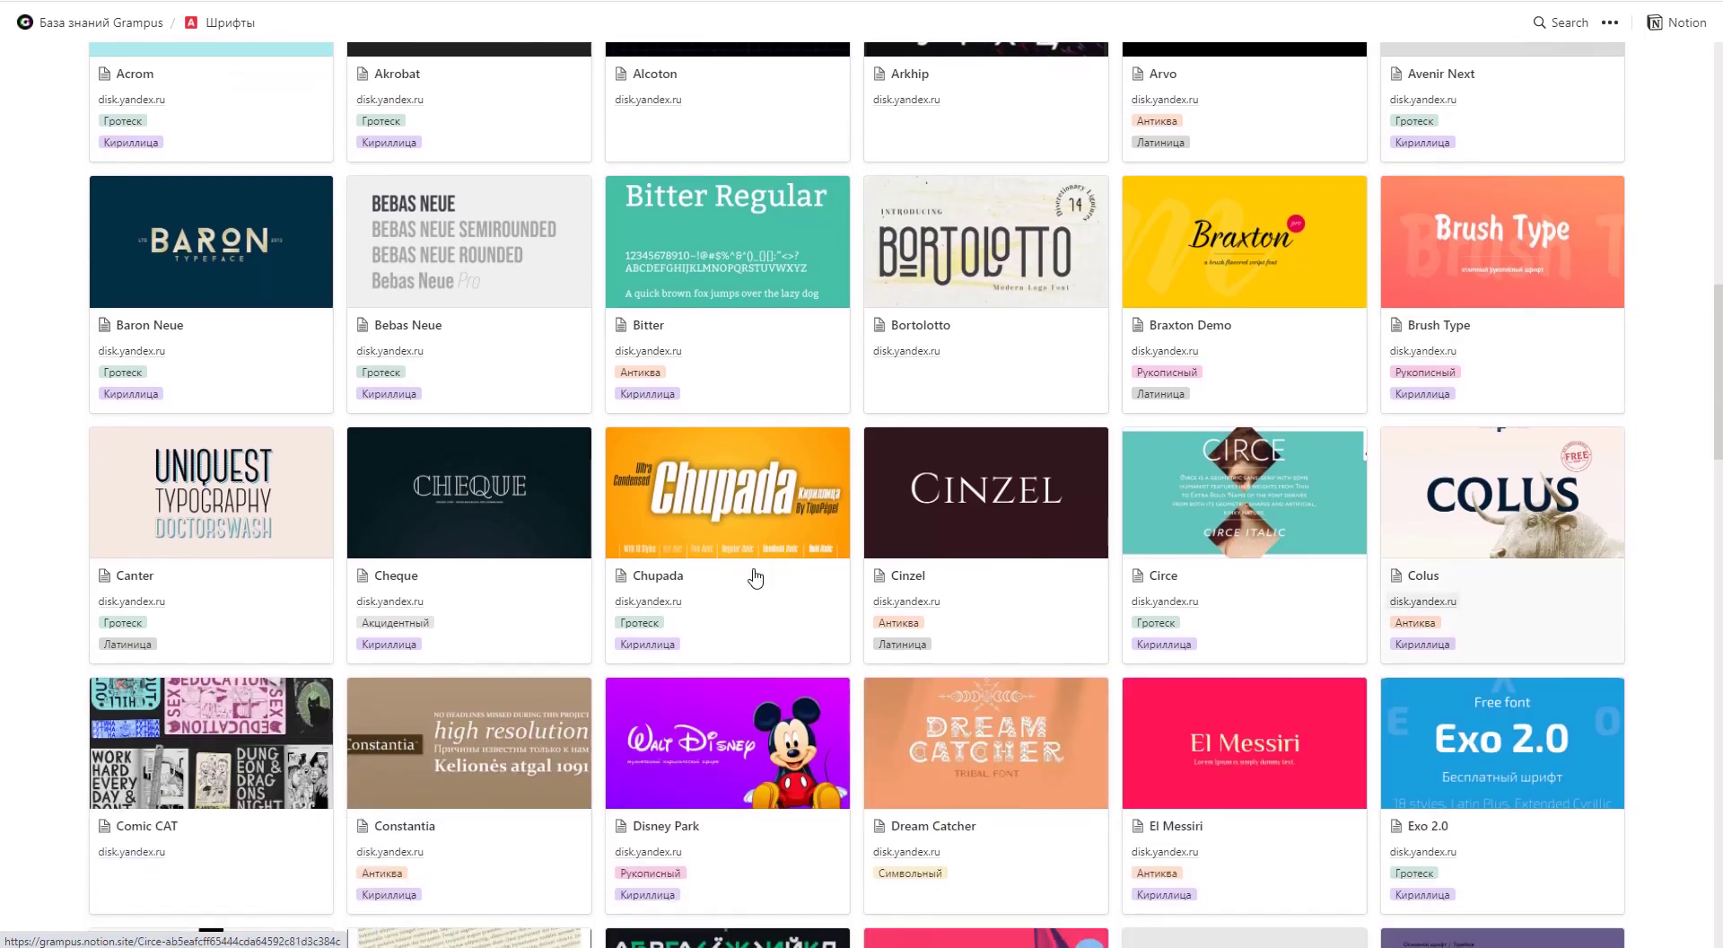
{"action": "scroll", "coordinate": [1572, 567], "scroll_direction": "down", "scroll_amount": 1}
{"action": "scroll", "coordinate": [628, 539], "scroll_direction": "up", "scroll_amount": 7}
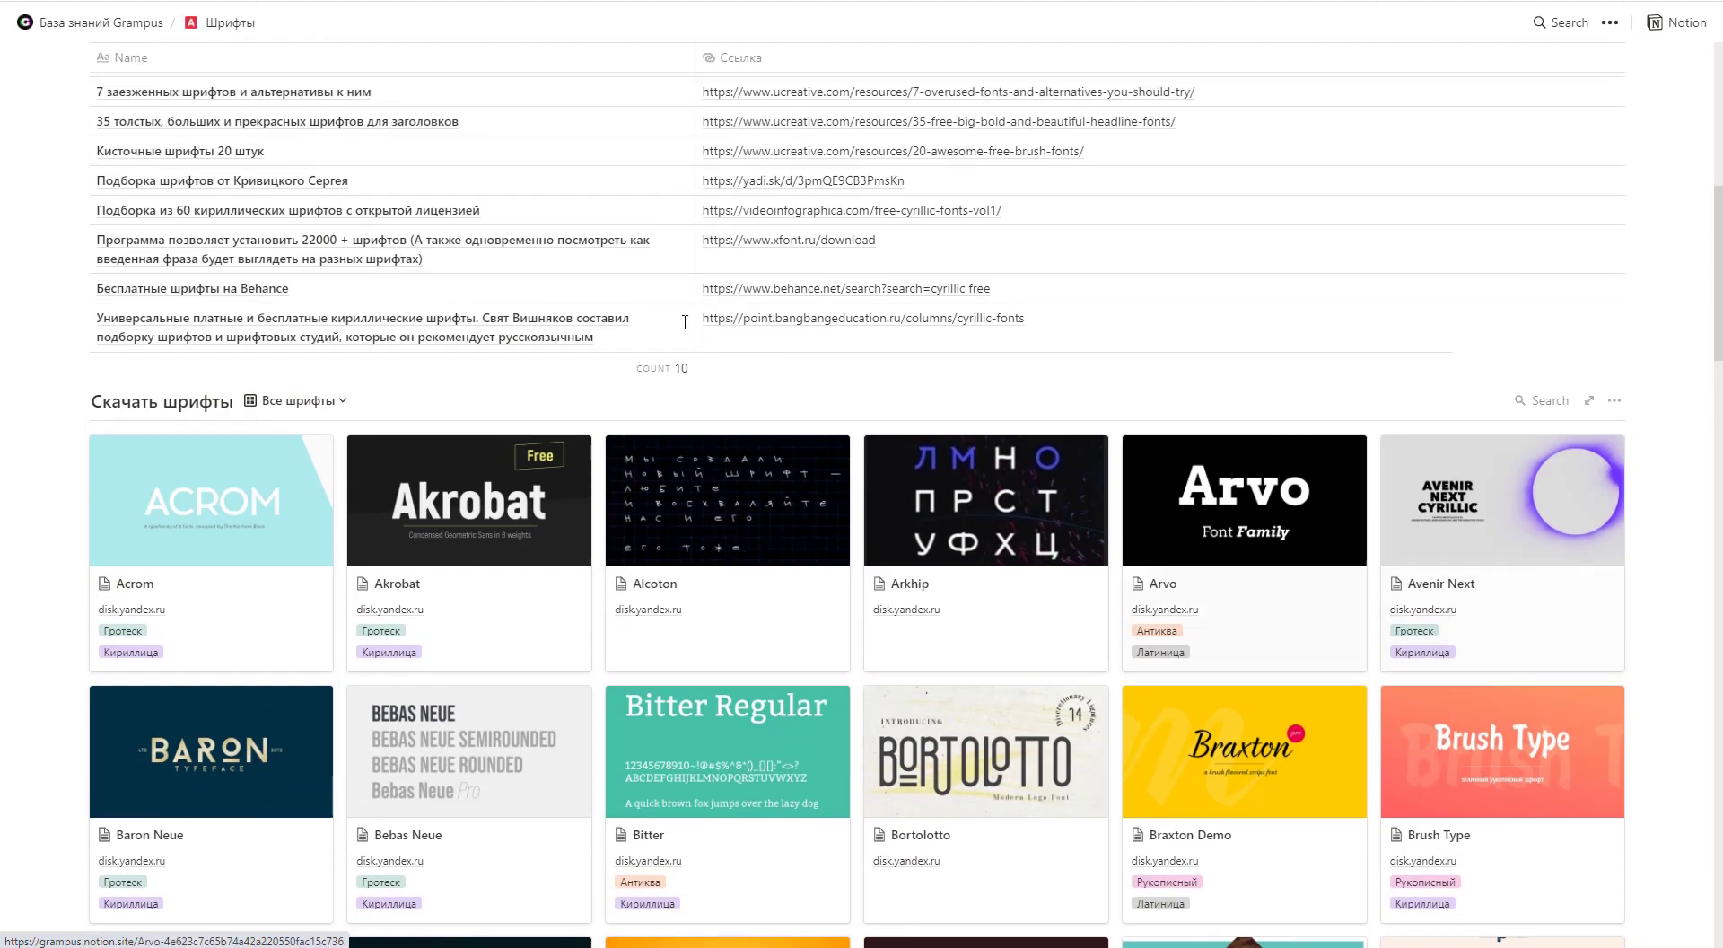
{"action": "left_click", "coordinate": [344, 436]}
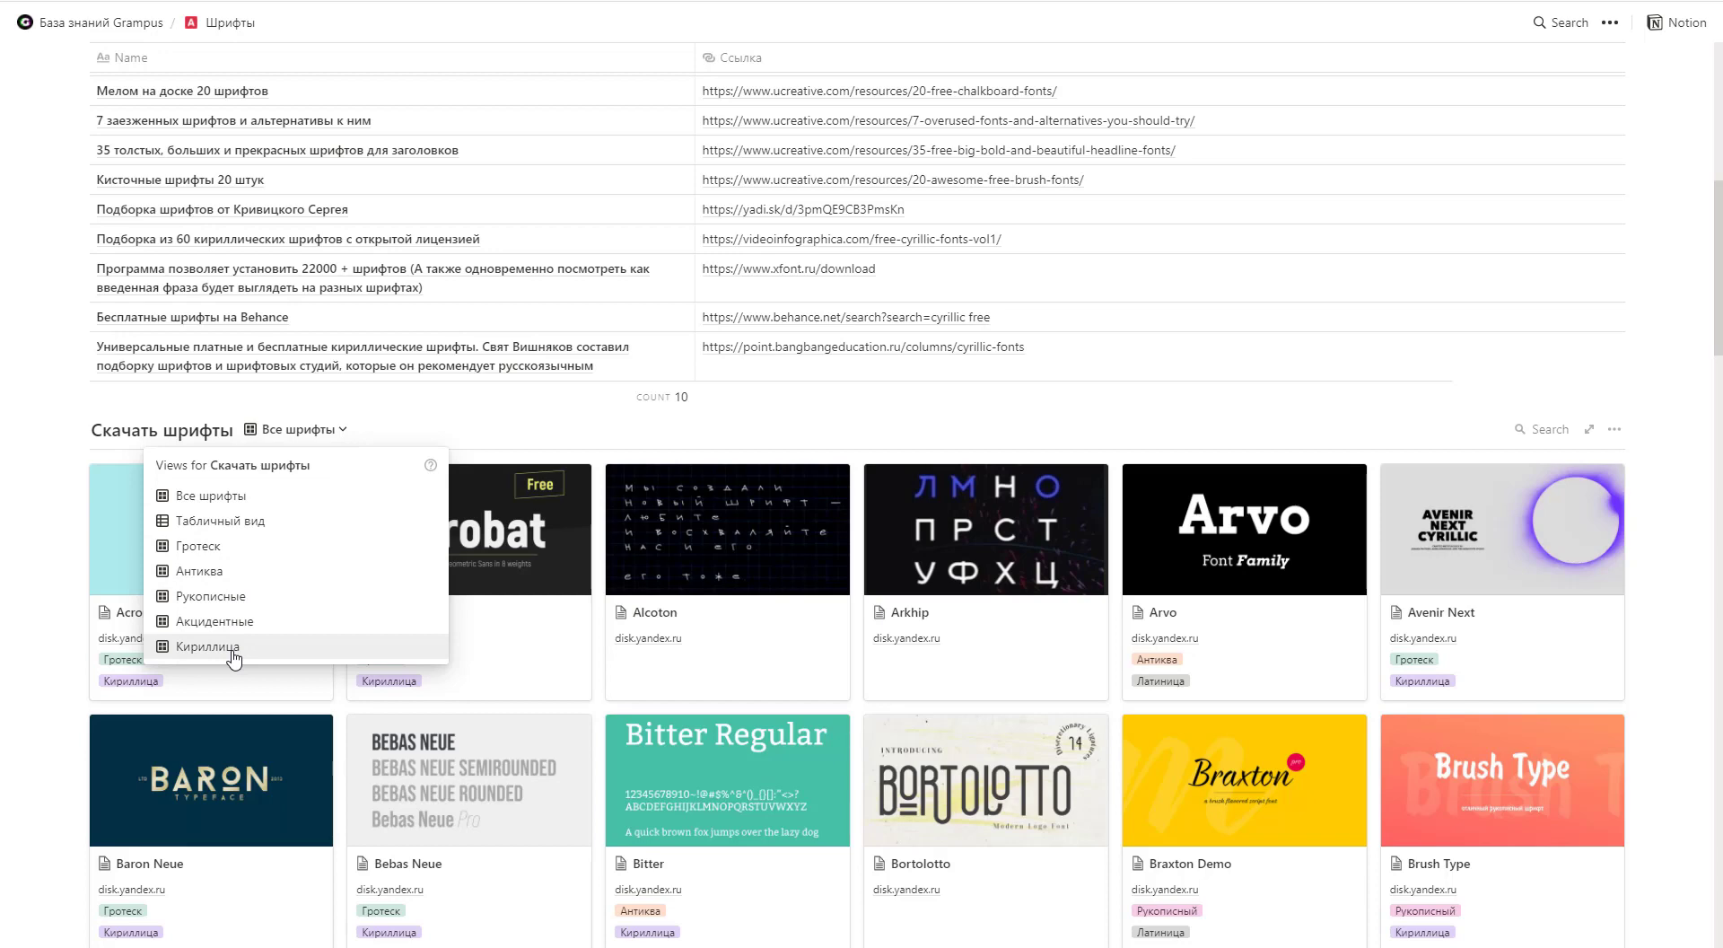
Step: Open the downloaded Baron Neue font files on the desktop and install all of them for all users
{"action": "double_click", "coordinate": [33, 628]}
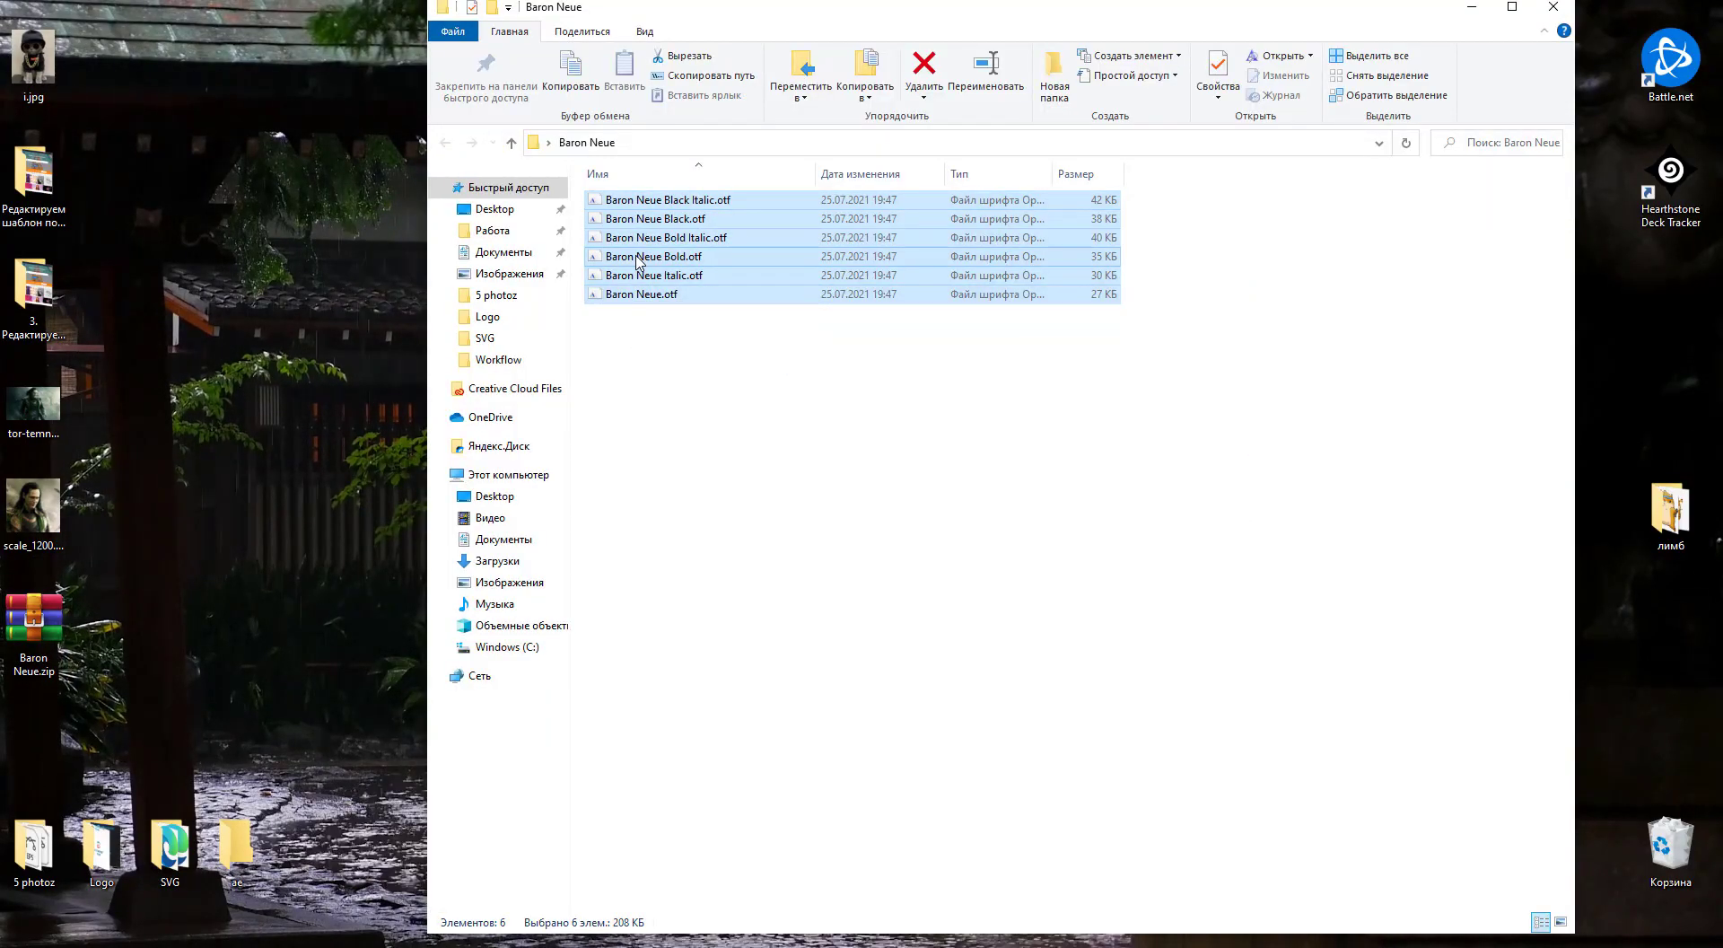
{"action": "right_click", "coordinate": [636, 256]}
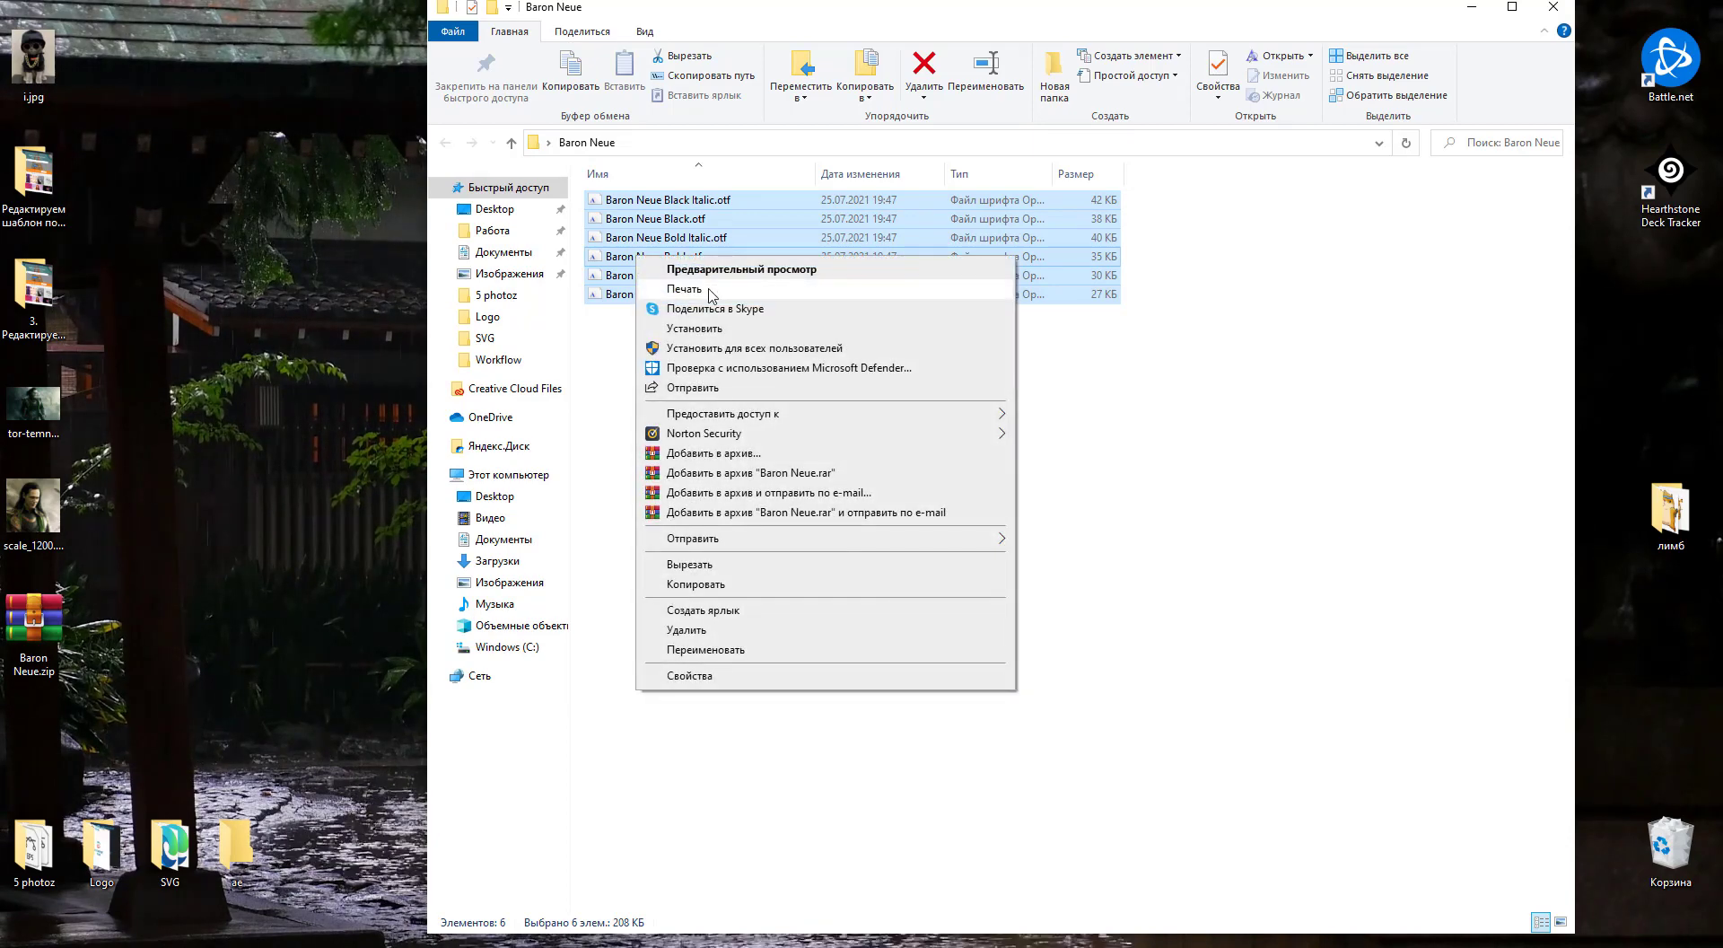
{"action": "left_click", "coordinate": [721, 348]}
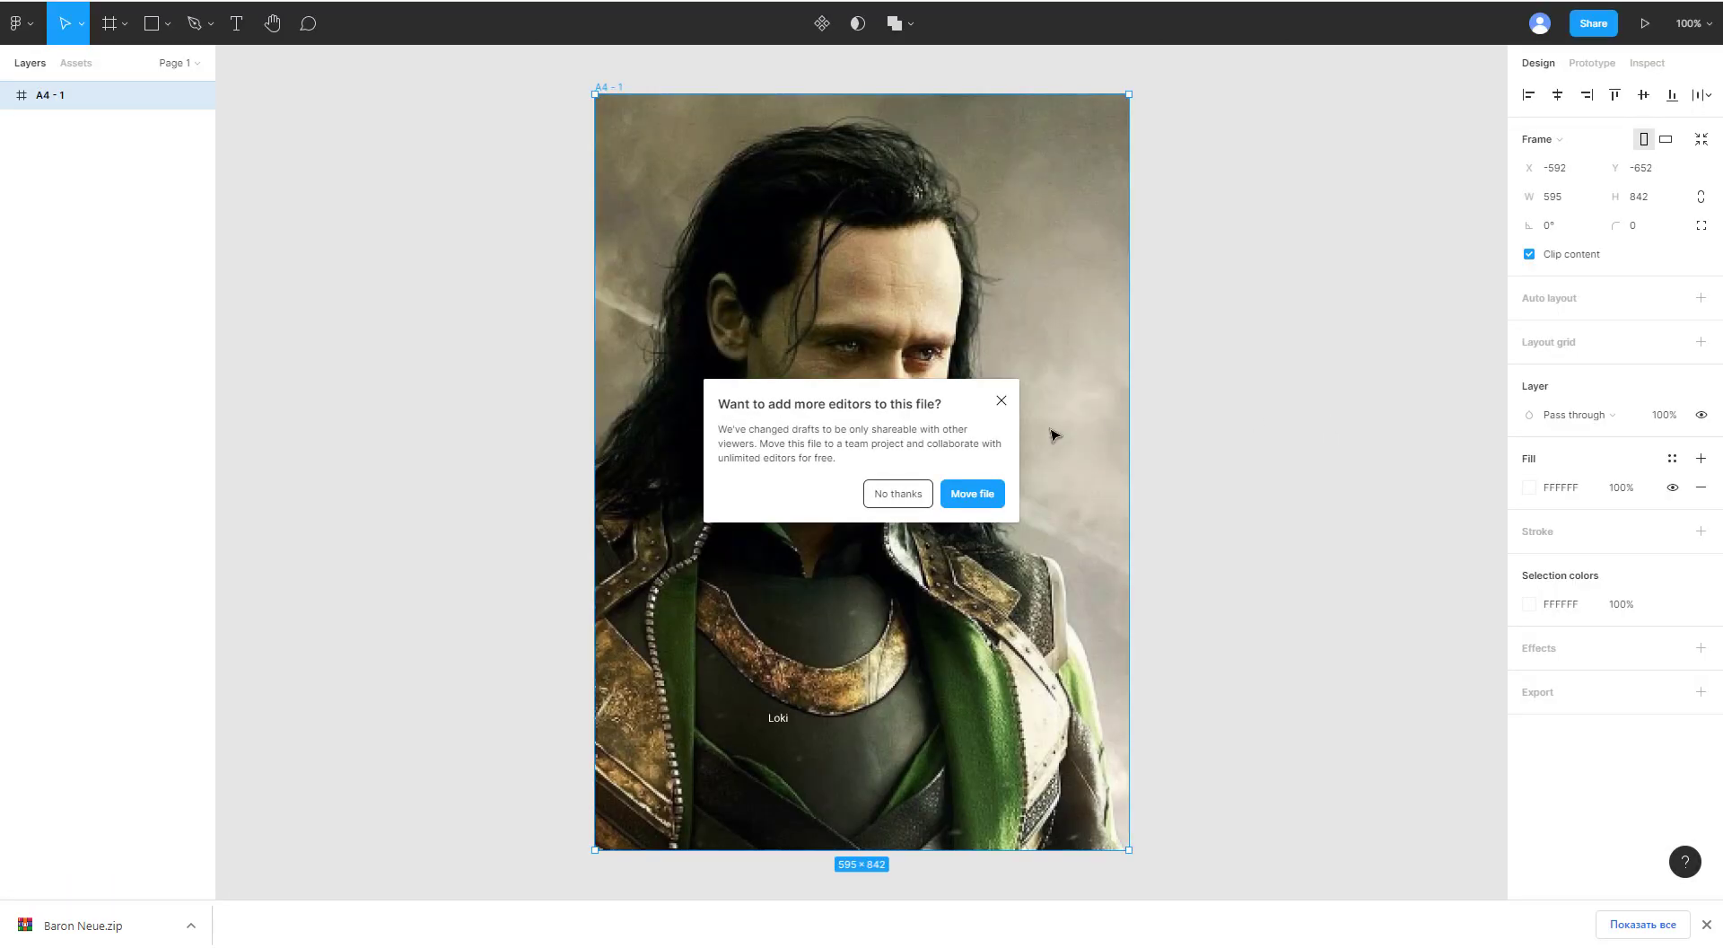
Step: Return to Figma, dismiss the prompt about adding editors and reload the Figma home page
{"action": "left_click", "coordinate": [1002, 400]}
{"action": "left_click", "coordinate": [1431, 489]}
{"action": "key", "text": "ctrl+a"}
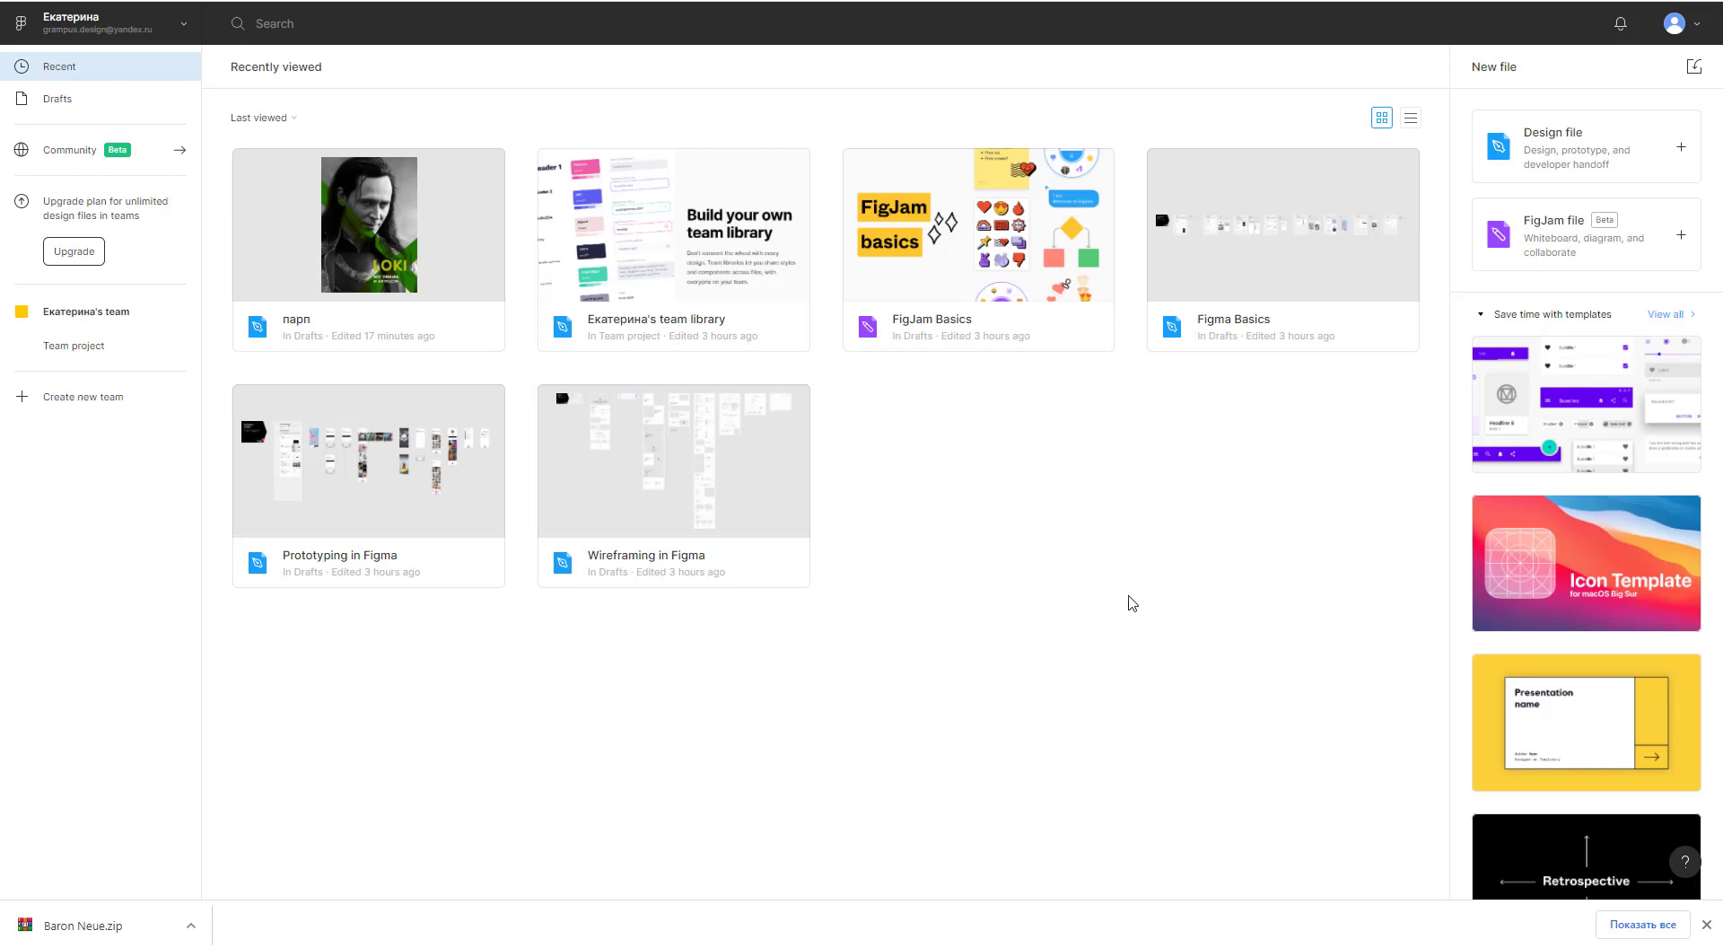
{"action": "key", "text": "F5"}
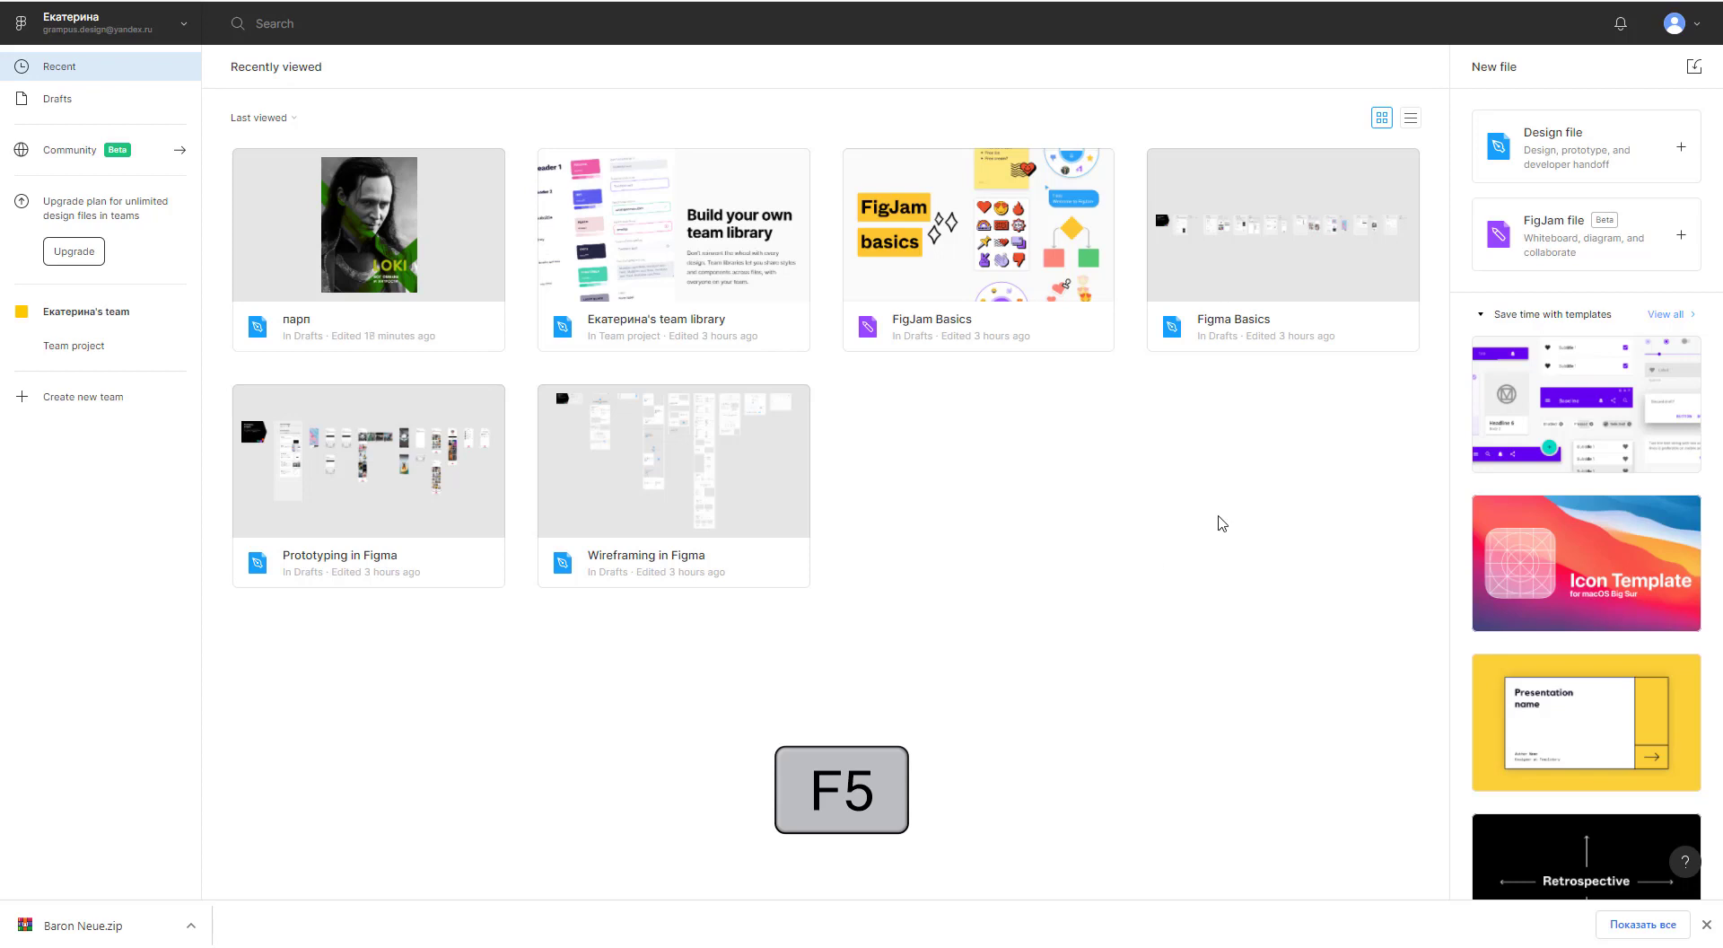
Step: Check the Fonts section of the Figma account settings for local font access and close the settings
{"action": "left_click", "coordinate": [1689, 27]}
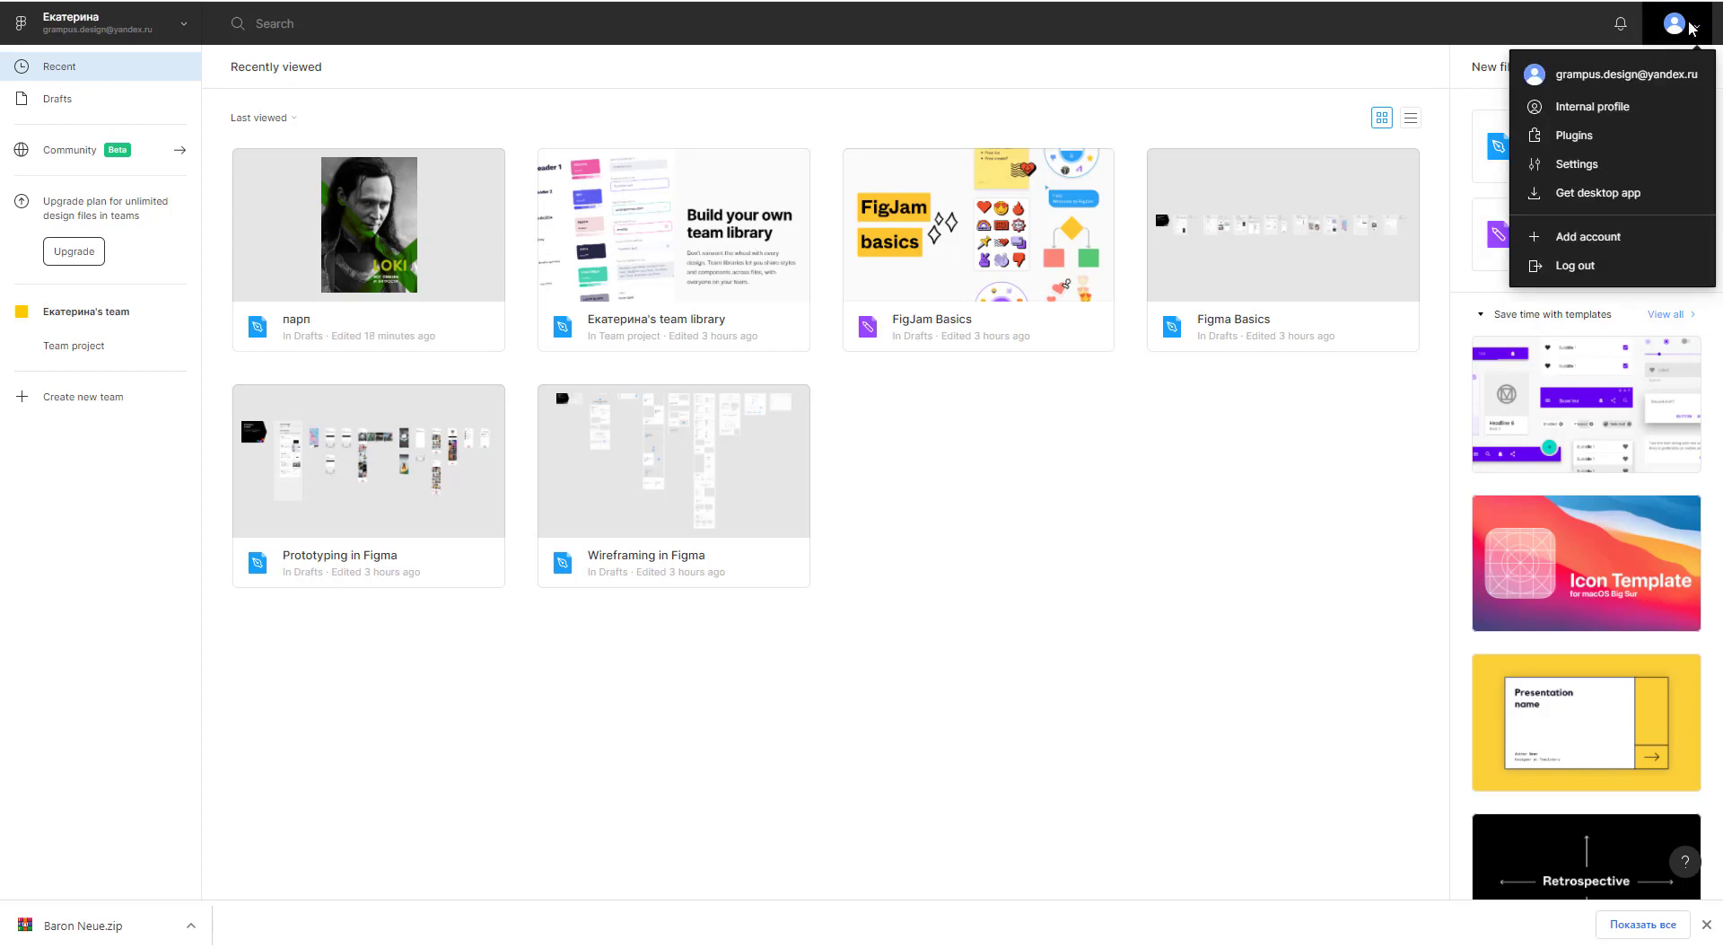
{"action": "left_click", "coordinate": [1579, 164]}
{"action": "scroll", "coordinate": [870, 602], "scroll_direction": "down", "scroll_amount": 5}
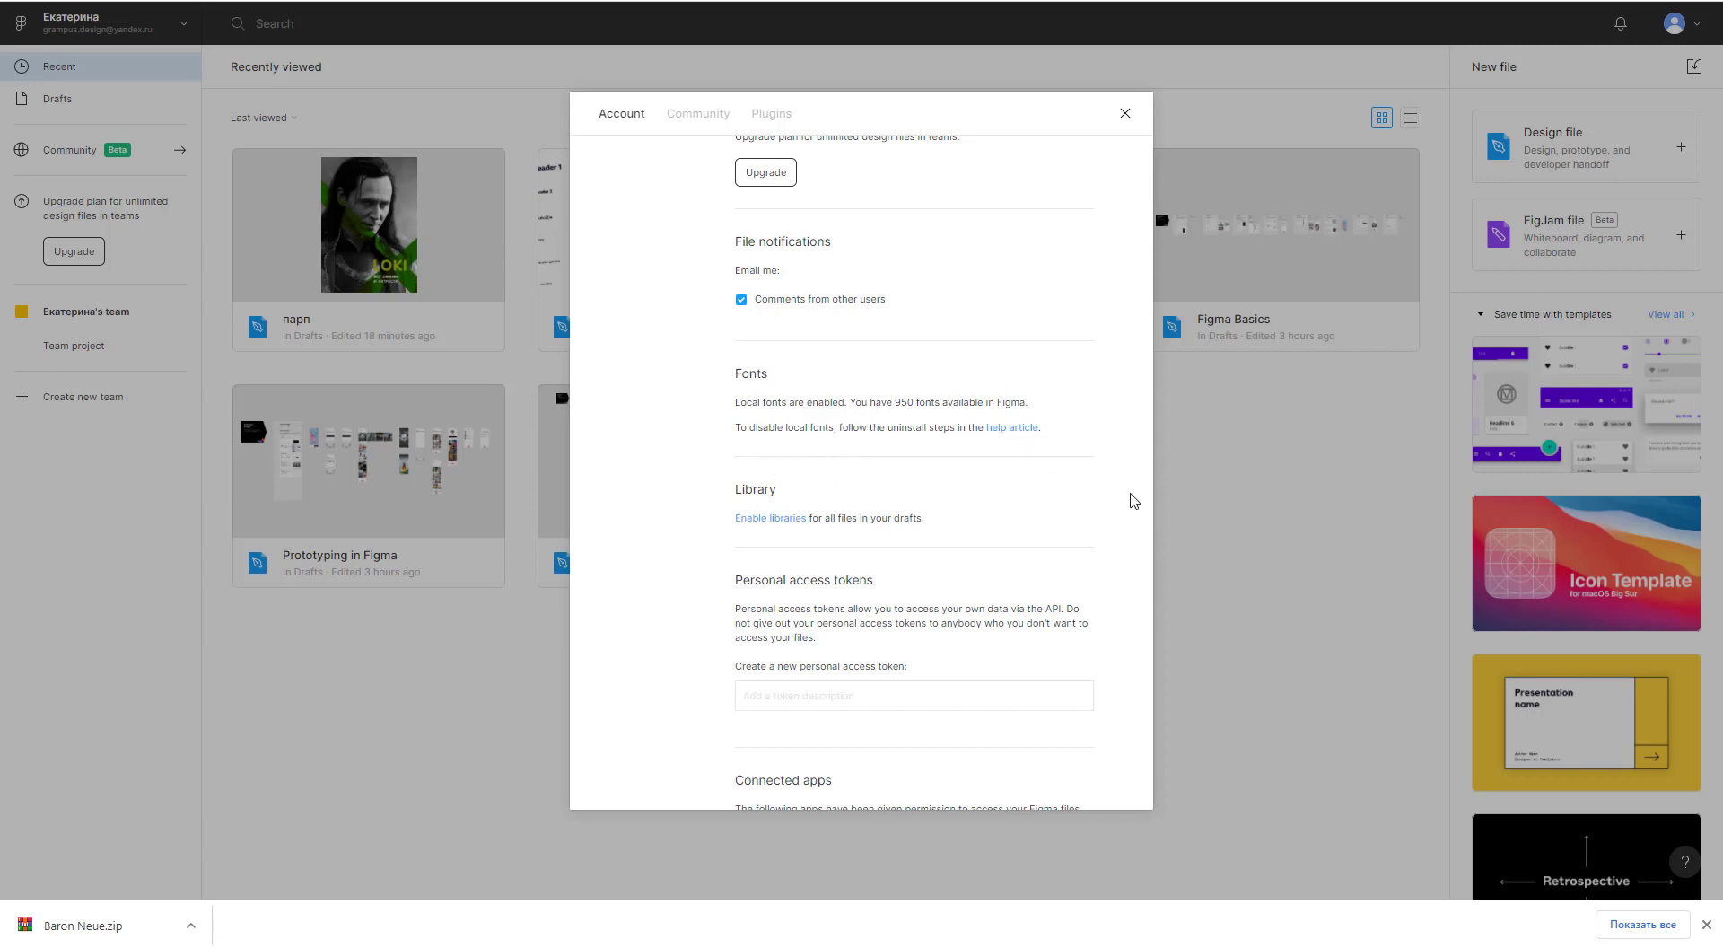
{"action": "left_click", "coordinate": [1125, 113]}
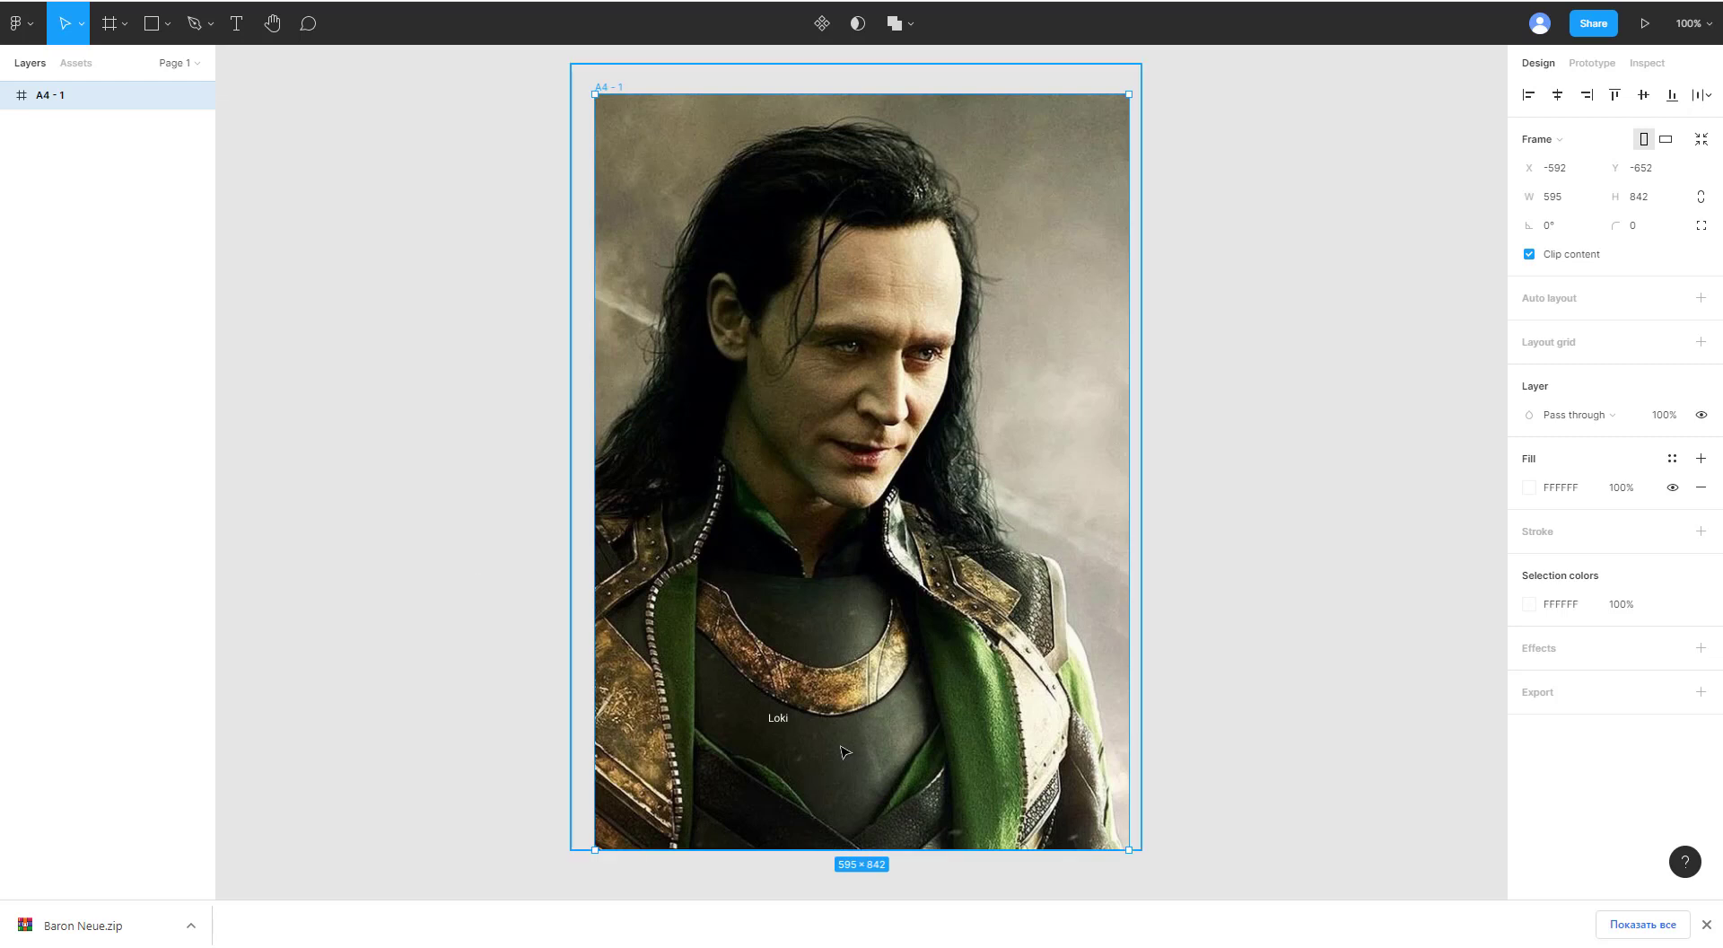
Step: Change the font of the Loki text in the poster to Baron Neue
{"action": "left_click", "coordinate": [780, 720]}
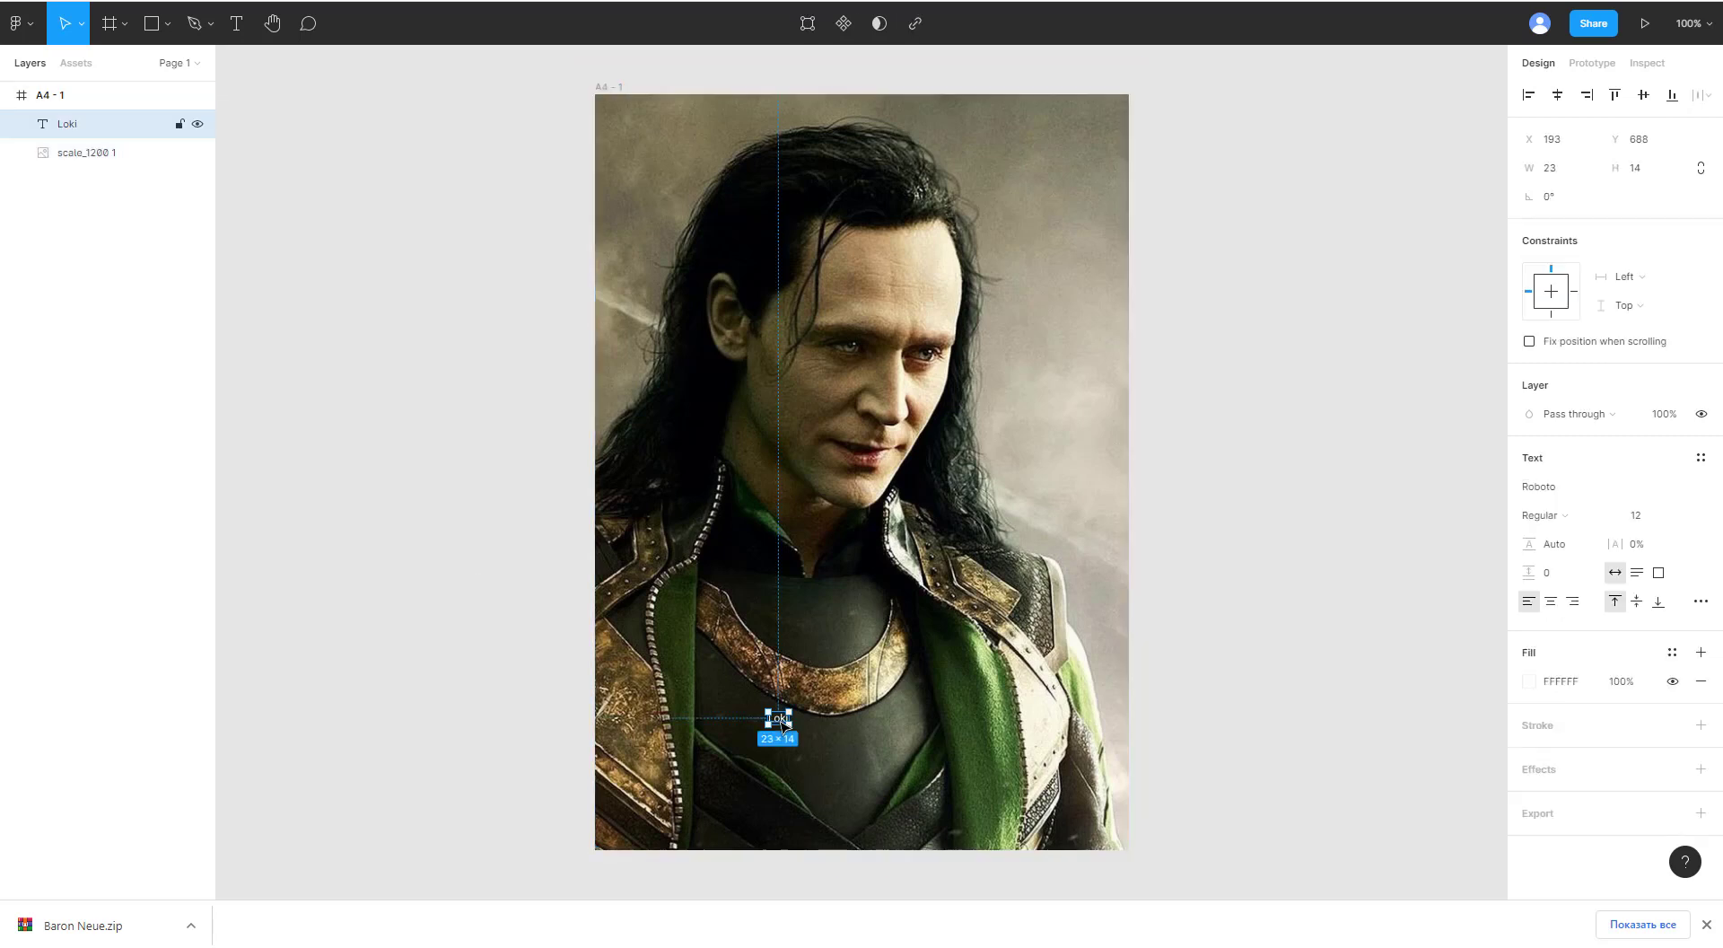
{"action": "left_click", "coordinate": [1587, 489]}
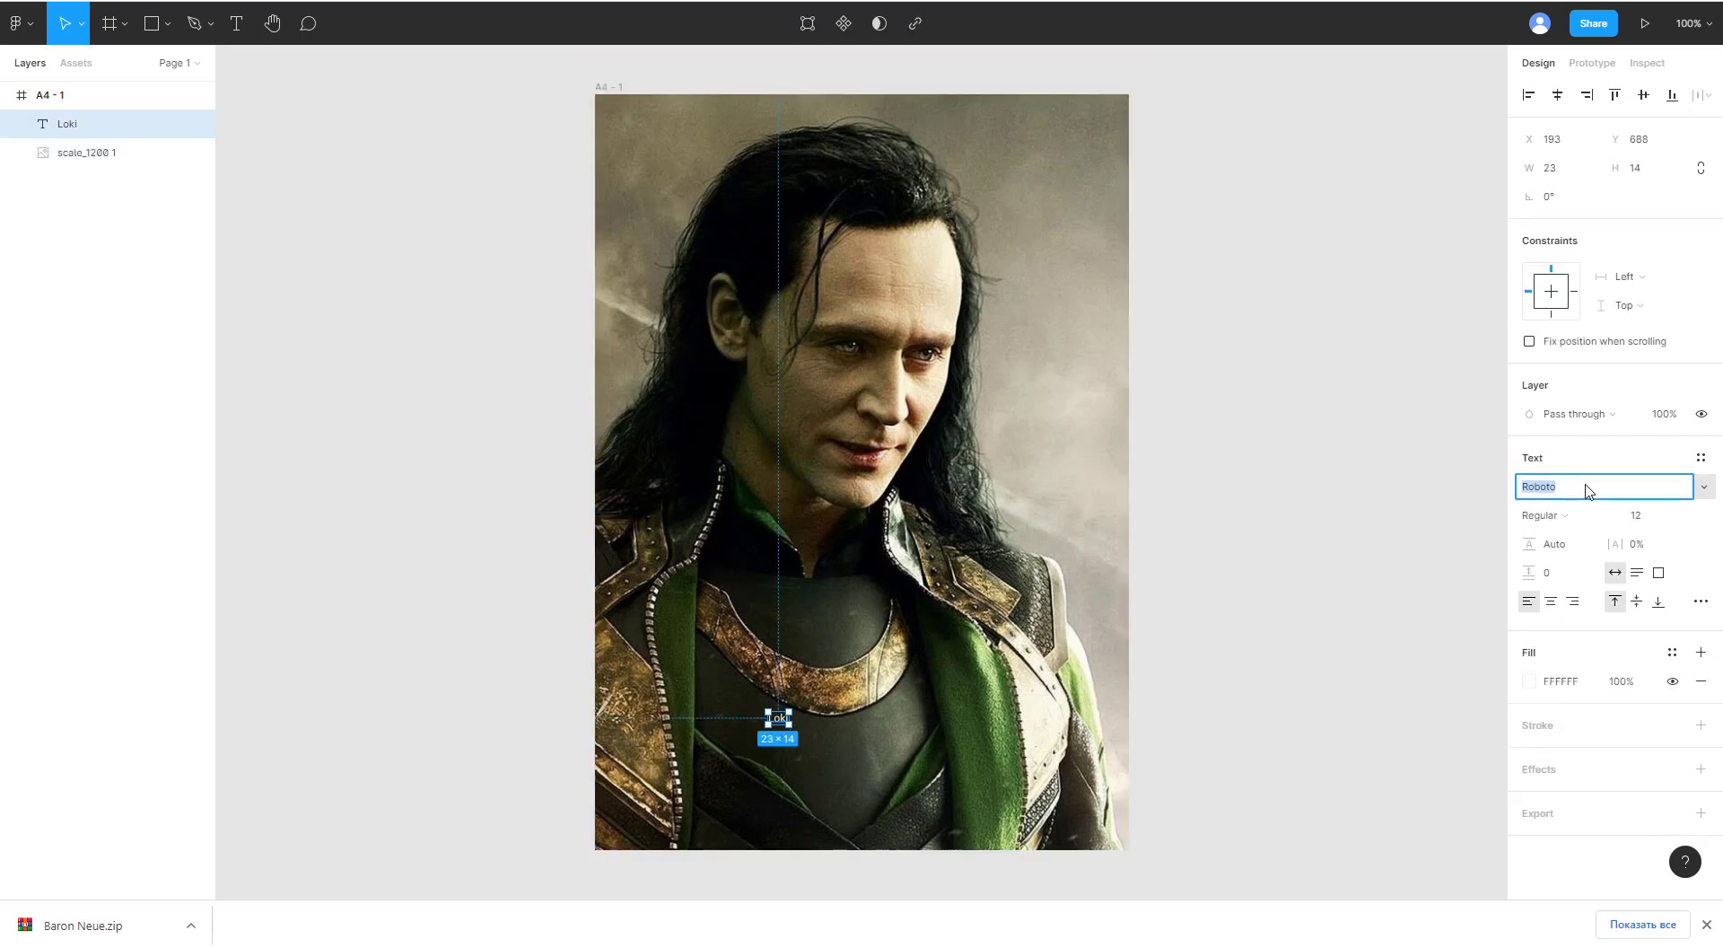
{"action": "type", "text": "Baron Neue"}
{"action": "key", "text": "Return"}
{"action": "scroll", "coordinate": [763, 730], "scroll_direction": "up", "scroll_amount": 5}
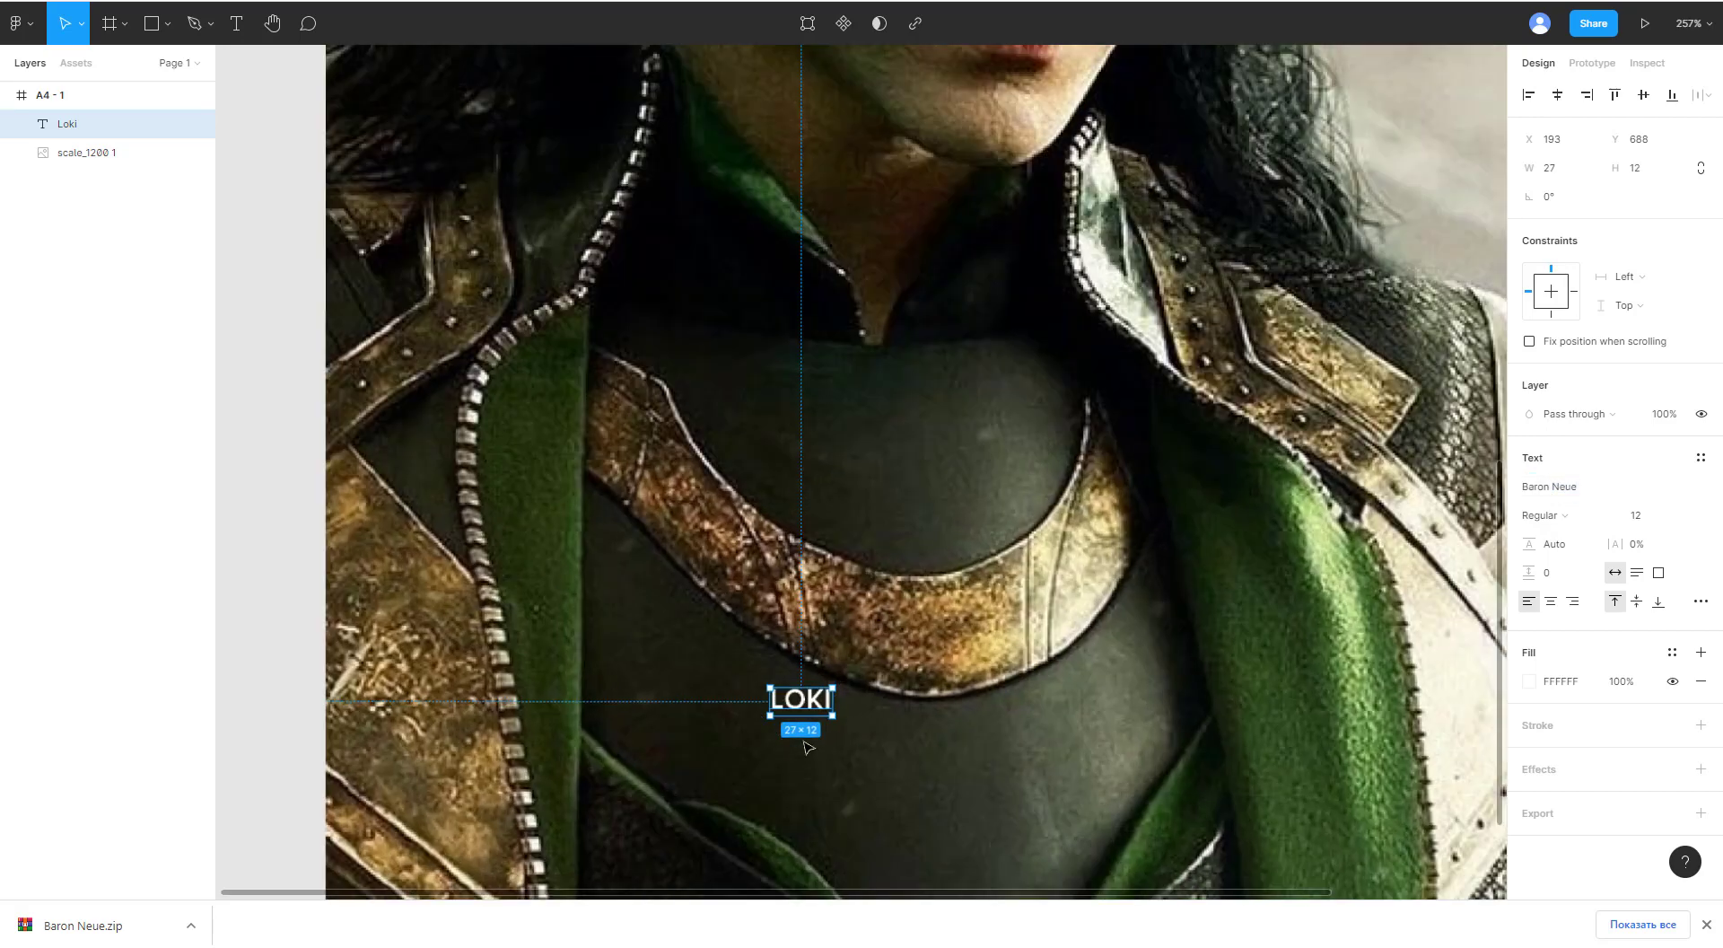
Step: Enlarge the Loki text to size 96 and place it near the poster's lower-right corner
{"action": "double_click", "coordinate": [803, 705]}
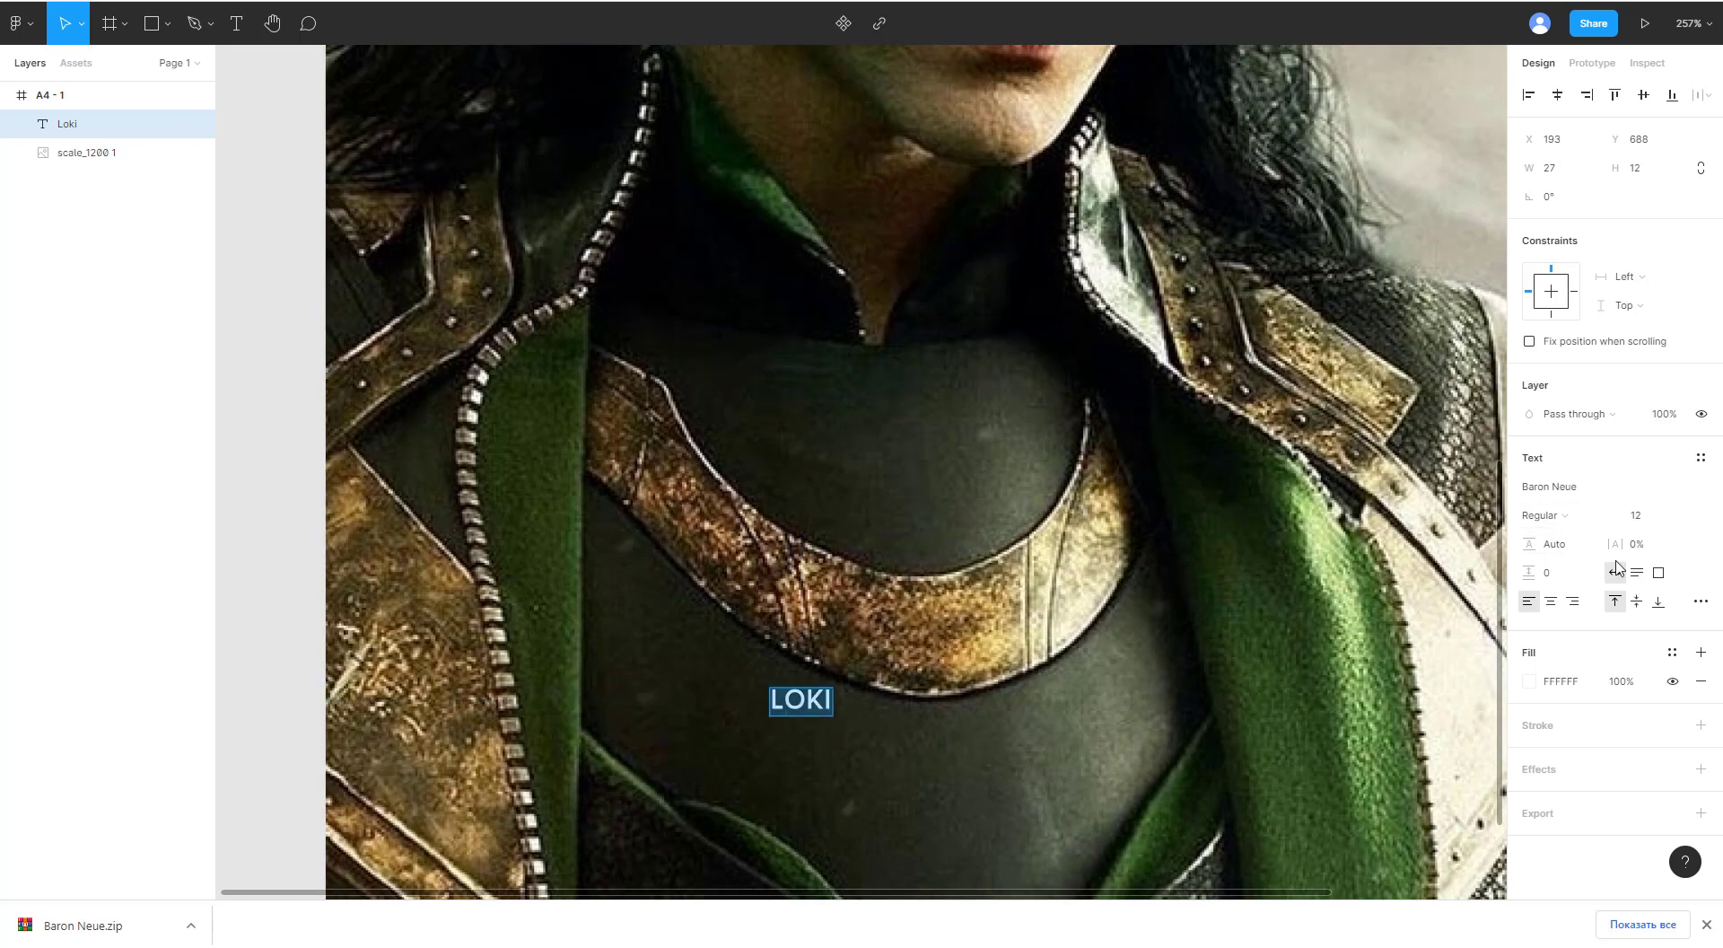
{"action": "left_click", "coordinate": [1674, 516]}
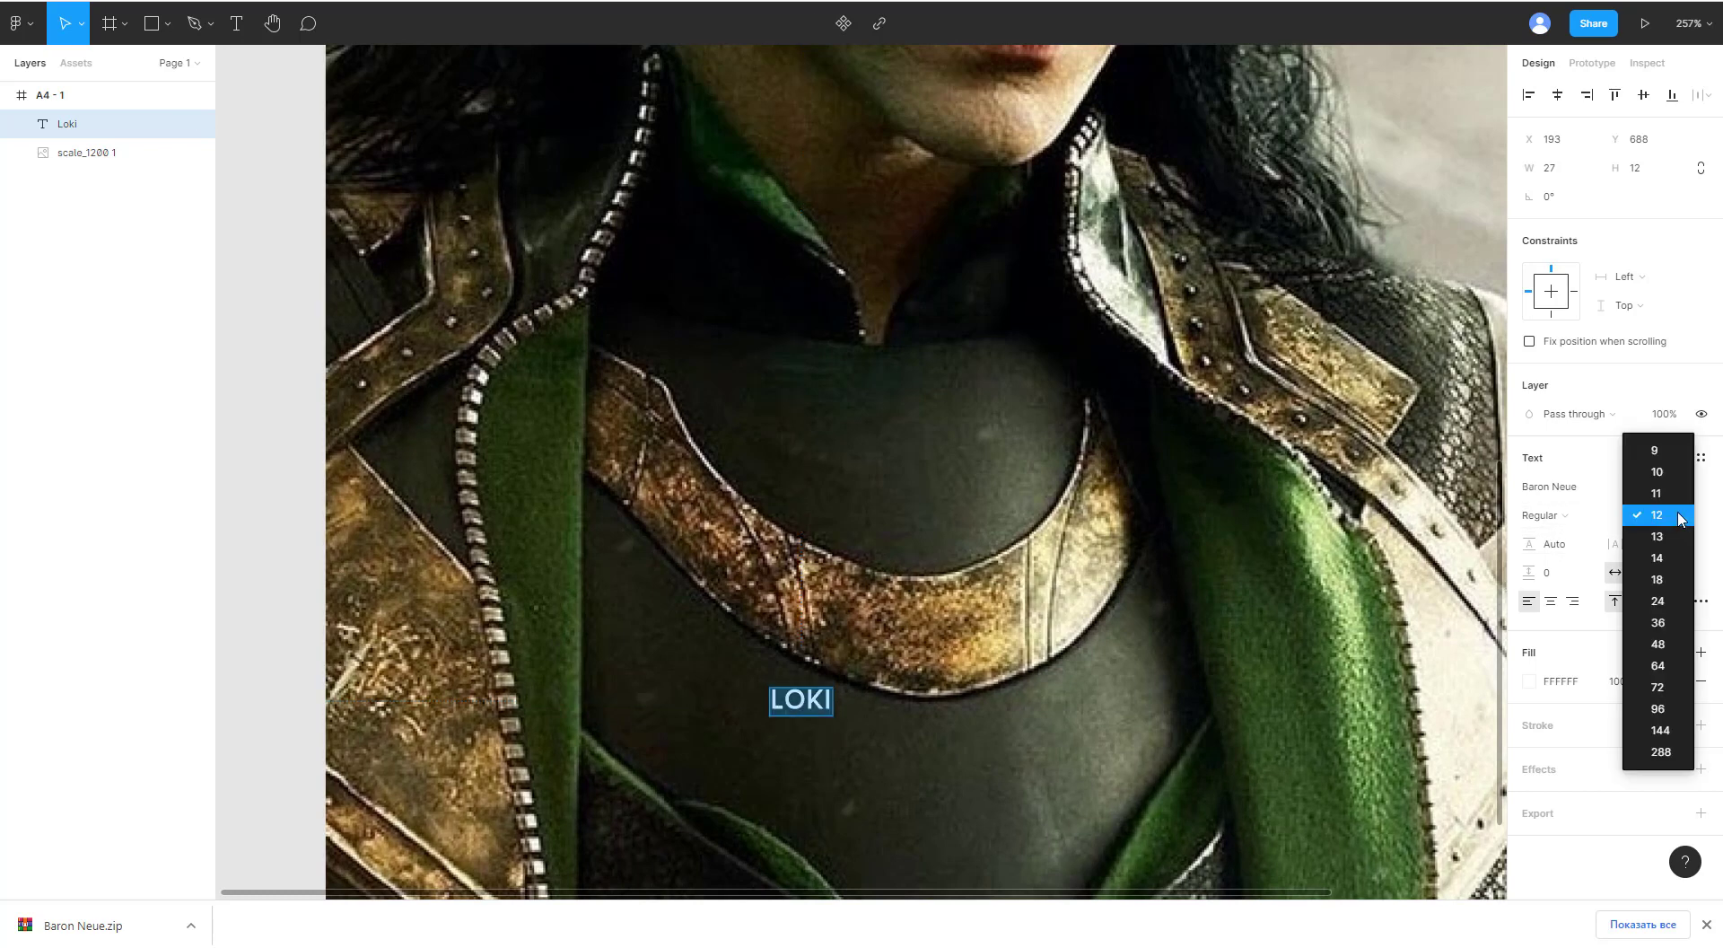
{"action": "left_click", "coordinate": [1657, 665]}
{"action": "scroll", "coordinate": [1346, 603], "scroll_direction": "down", "scroll_amount": 5}
Step: Set the Loki text's weight to Black and move it to about X 319, Y 647 in the frame
{"action": "left_click", "coordinate": [1544, 515]}
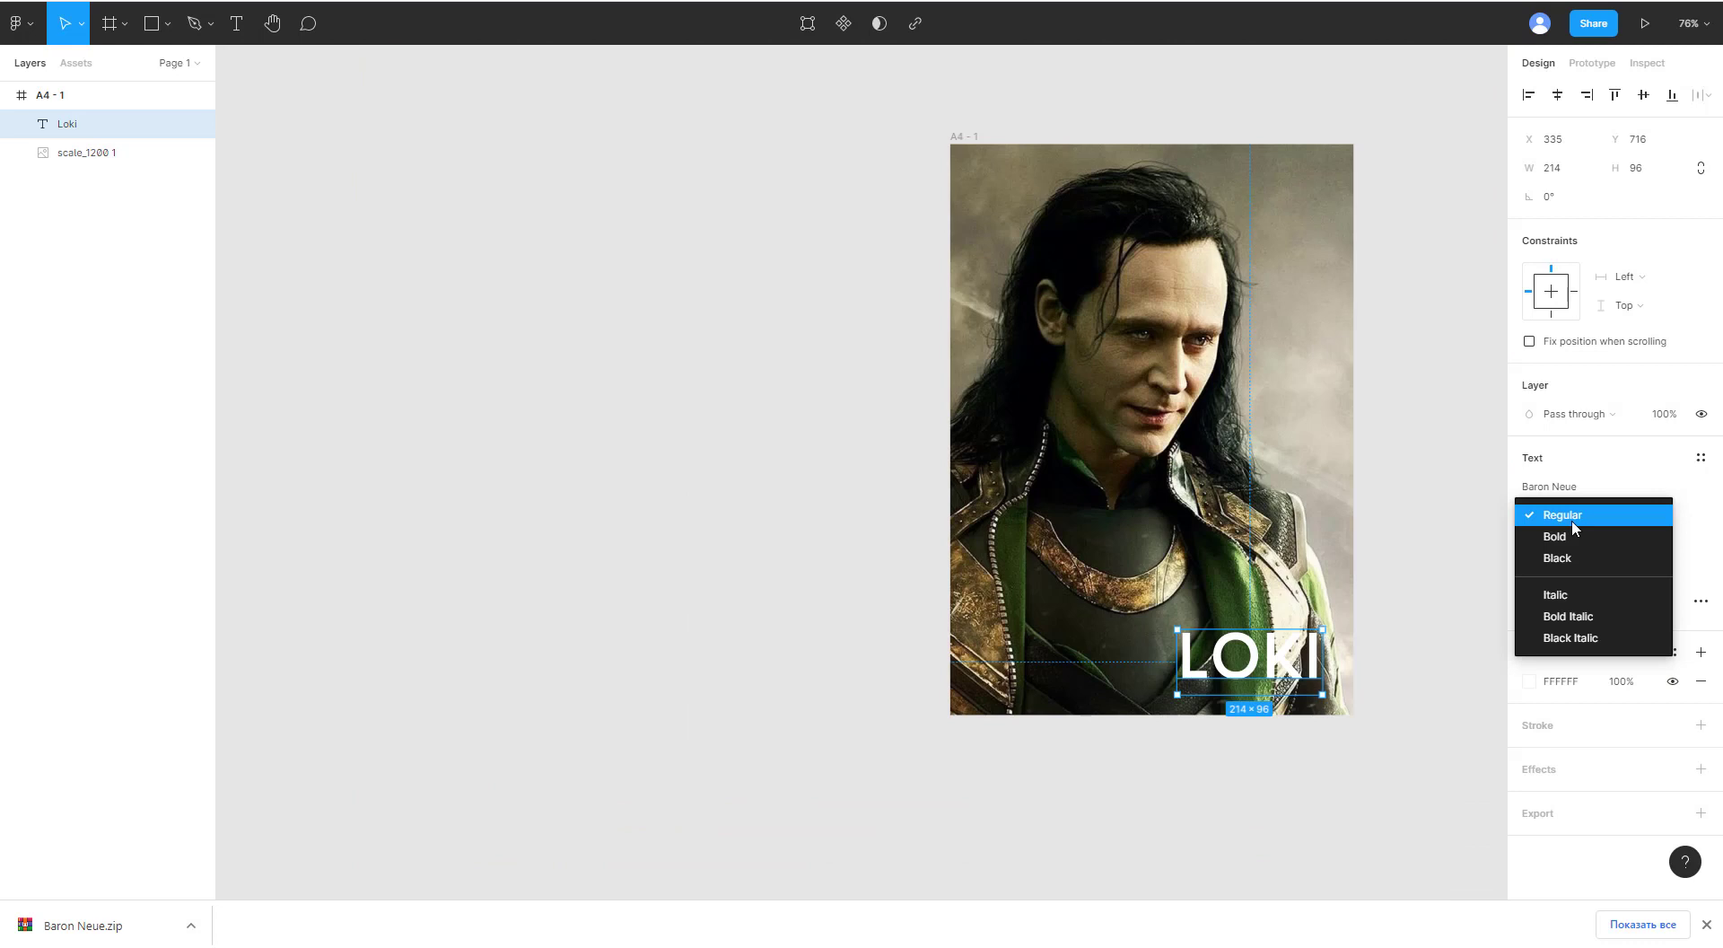
{"action": "left_click", "coordinate": [1571, 565]}
{"action": "left_click_drag", "start_coordinate": [1302, 675], "coordinate": [1289, 673]}
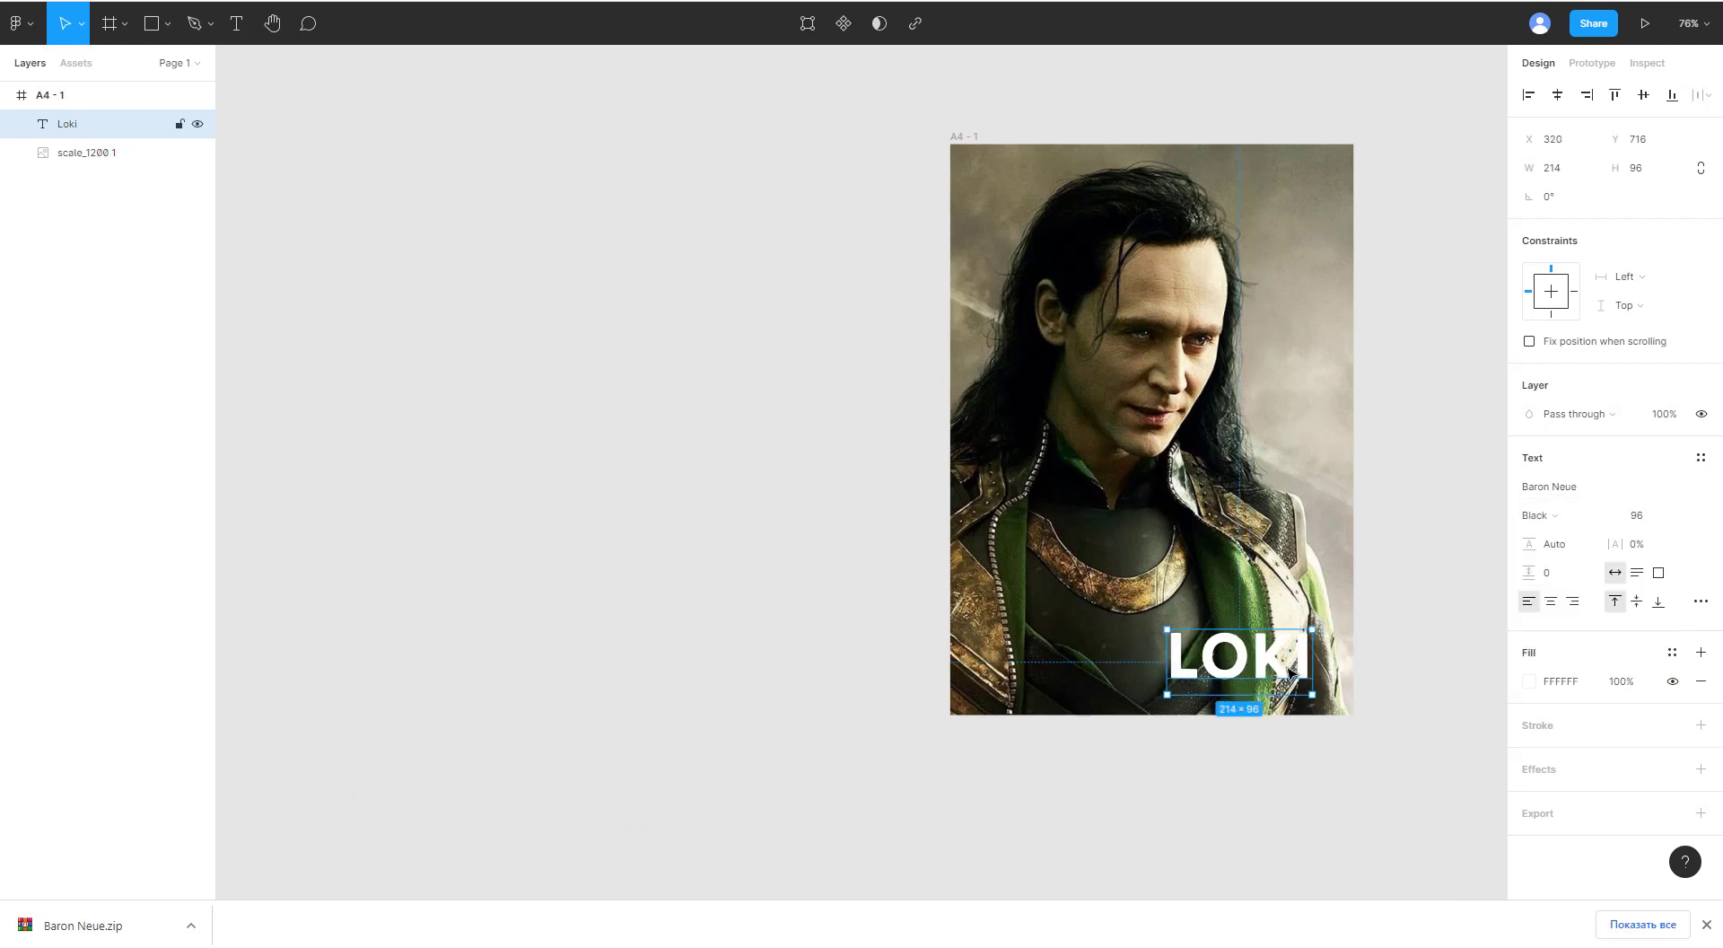
{"action": "scroll", "coordinate": [1259, 681], "scroll_direction": "right", "scroll_amount": 5}
{"action": "left_click_drag", "start_coordinate": [1041, 687], "coordinate": [1032, 635]}
Step: Draw a text box about 233 × 66 directly below the Loki title in the poster
{"action": "key", "text": "Return"}
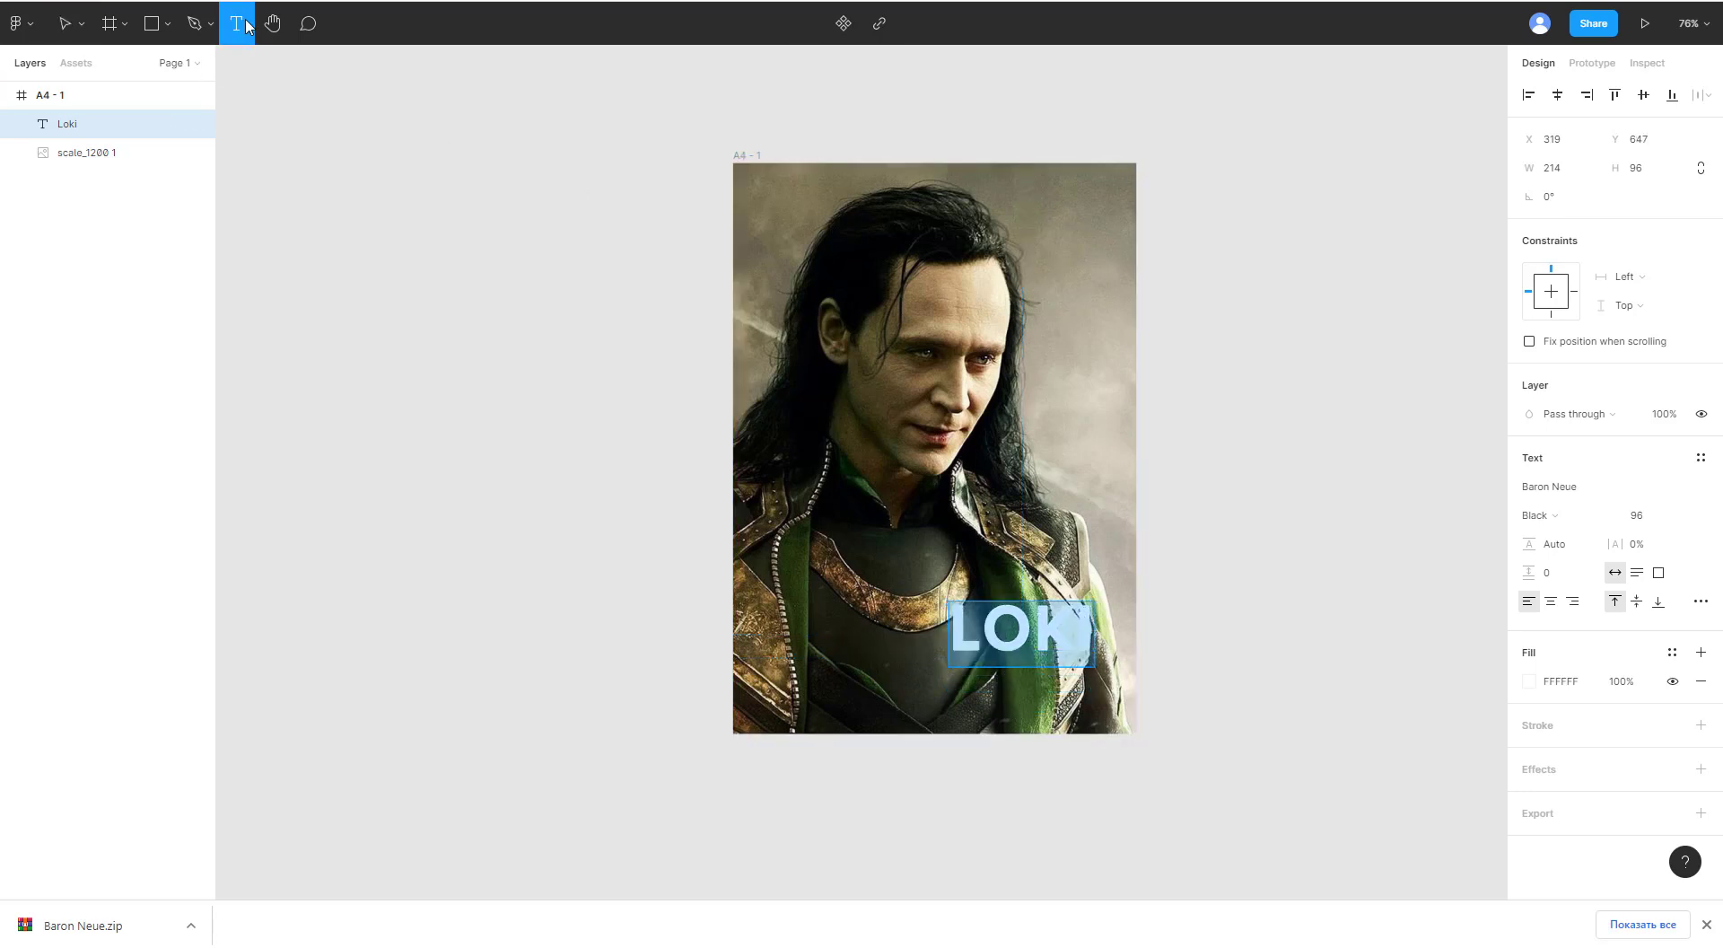
{"action": "left_click", "coordinate": [947, 681]}
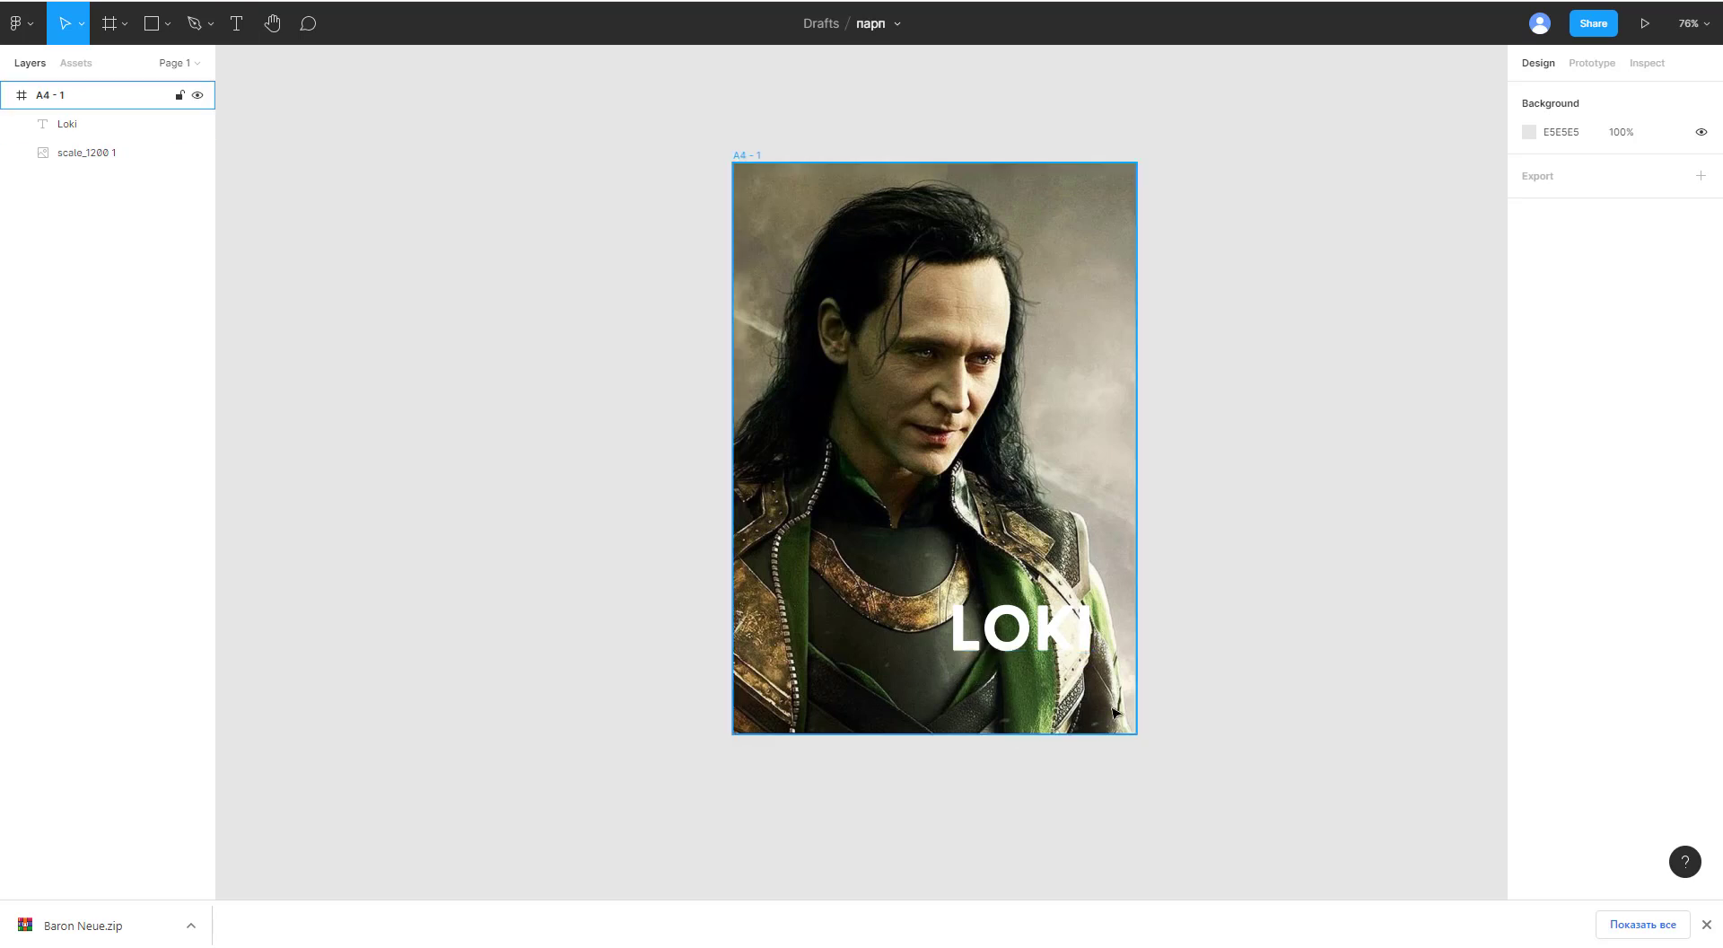
{"action": "left_click", "coordinate": [237, 25]}
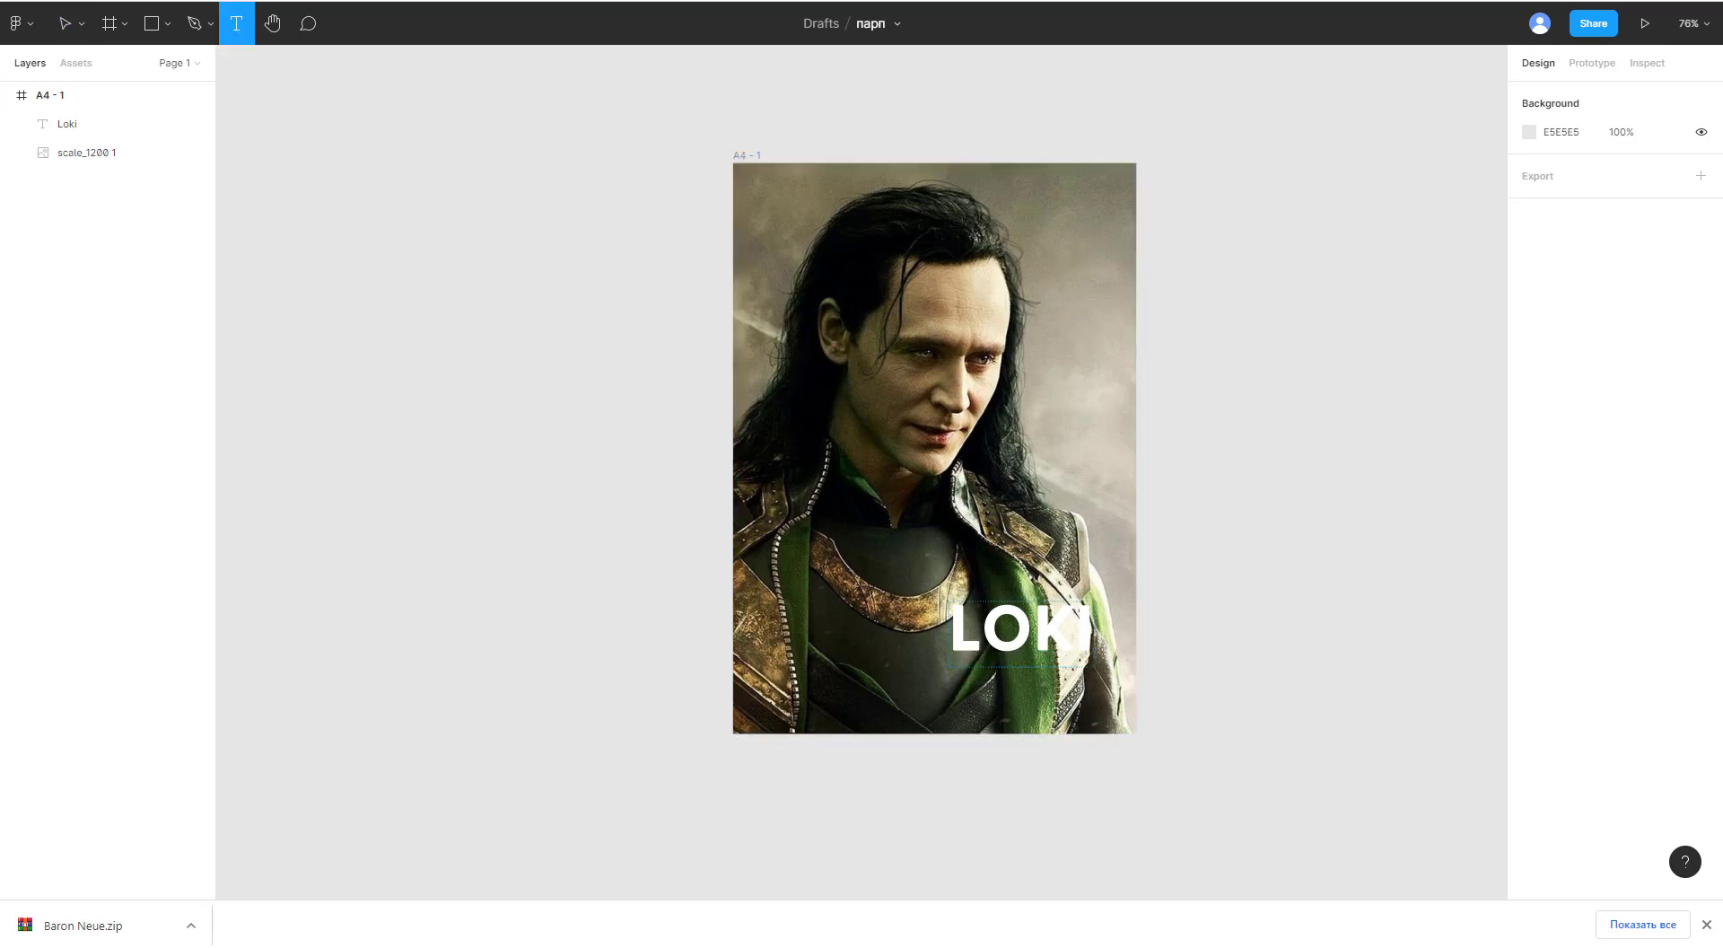
{"action": "mouse_move", "coordinate": [949, 671]}
{"action": "left_mouse_down"}
{"action": "mouse_move", "coordinate": [1068, 718]}
{"action": "mouse_move", "coordinate": [1108, 713]}
{"action": "left_mouse_up"}
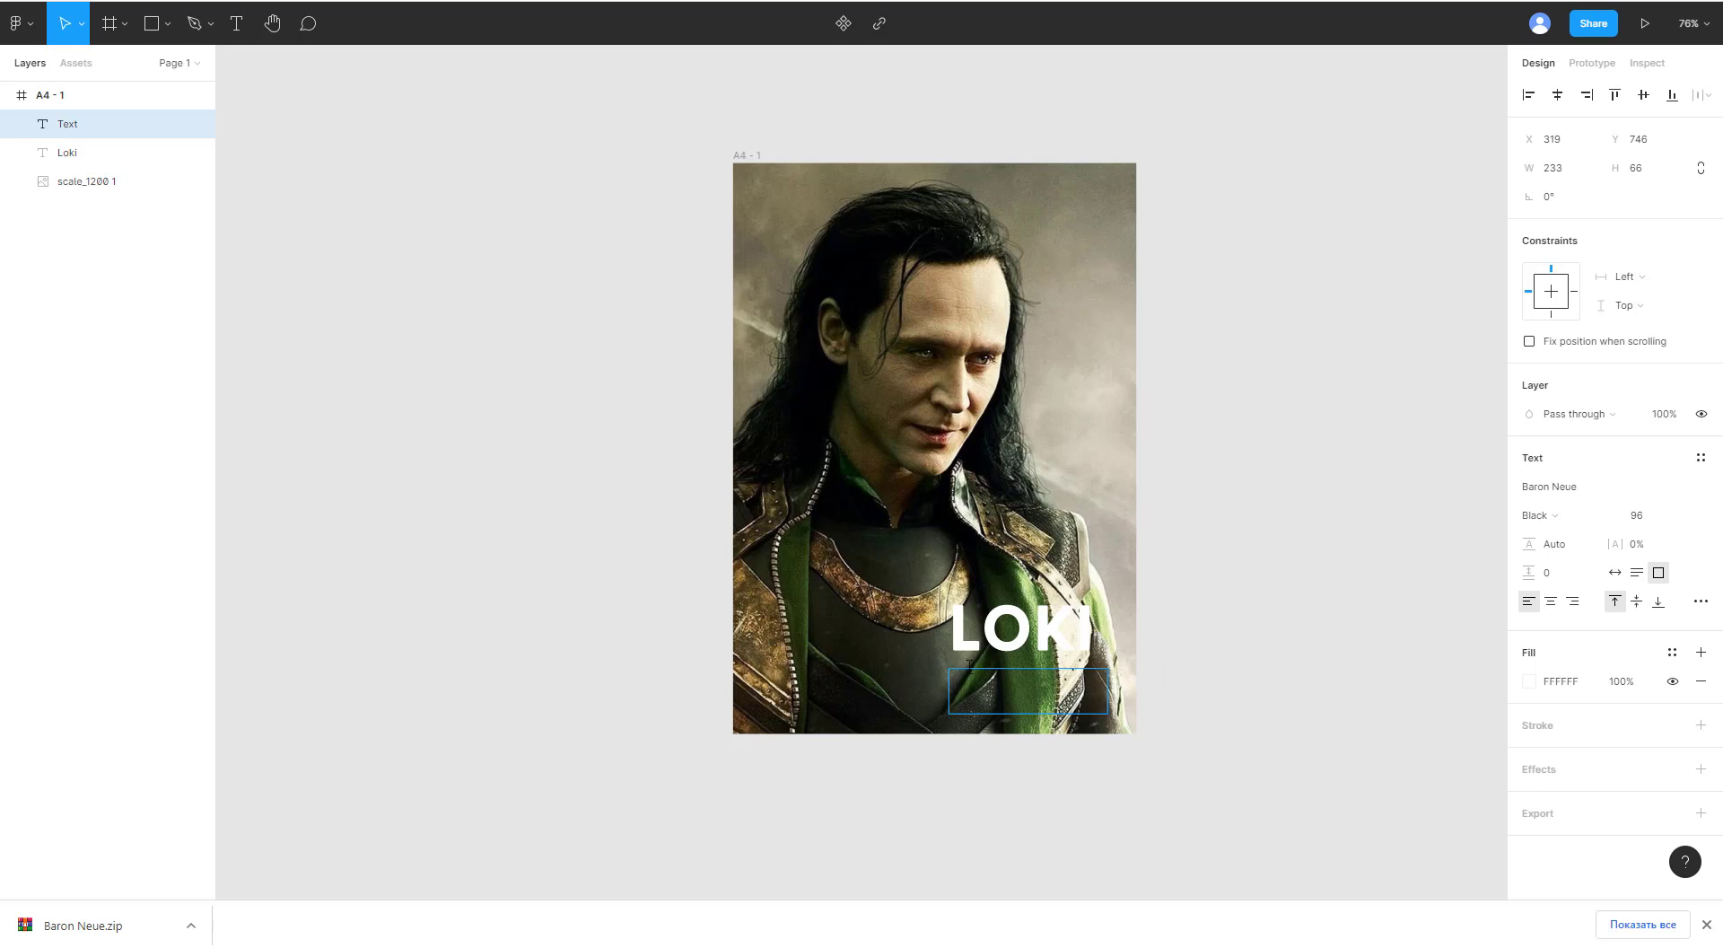
Step: Set the new text box's font size to 24 and enter the subtitle "бог обмана и хитрости"
{"action": "left_click", "coordinate": [1674, 515]}
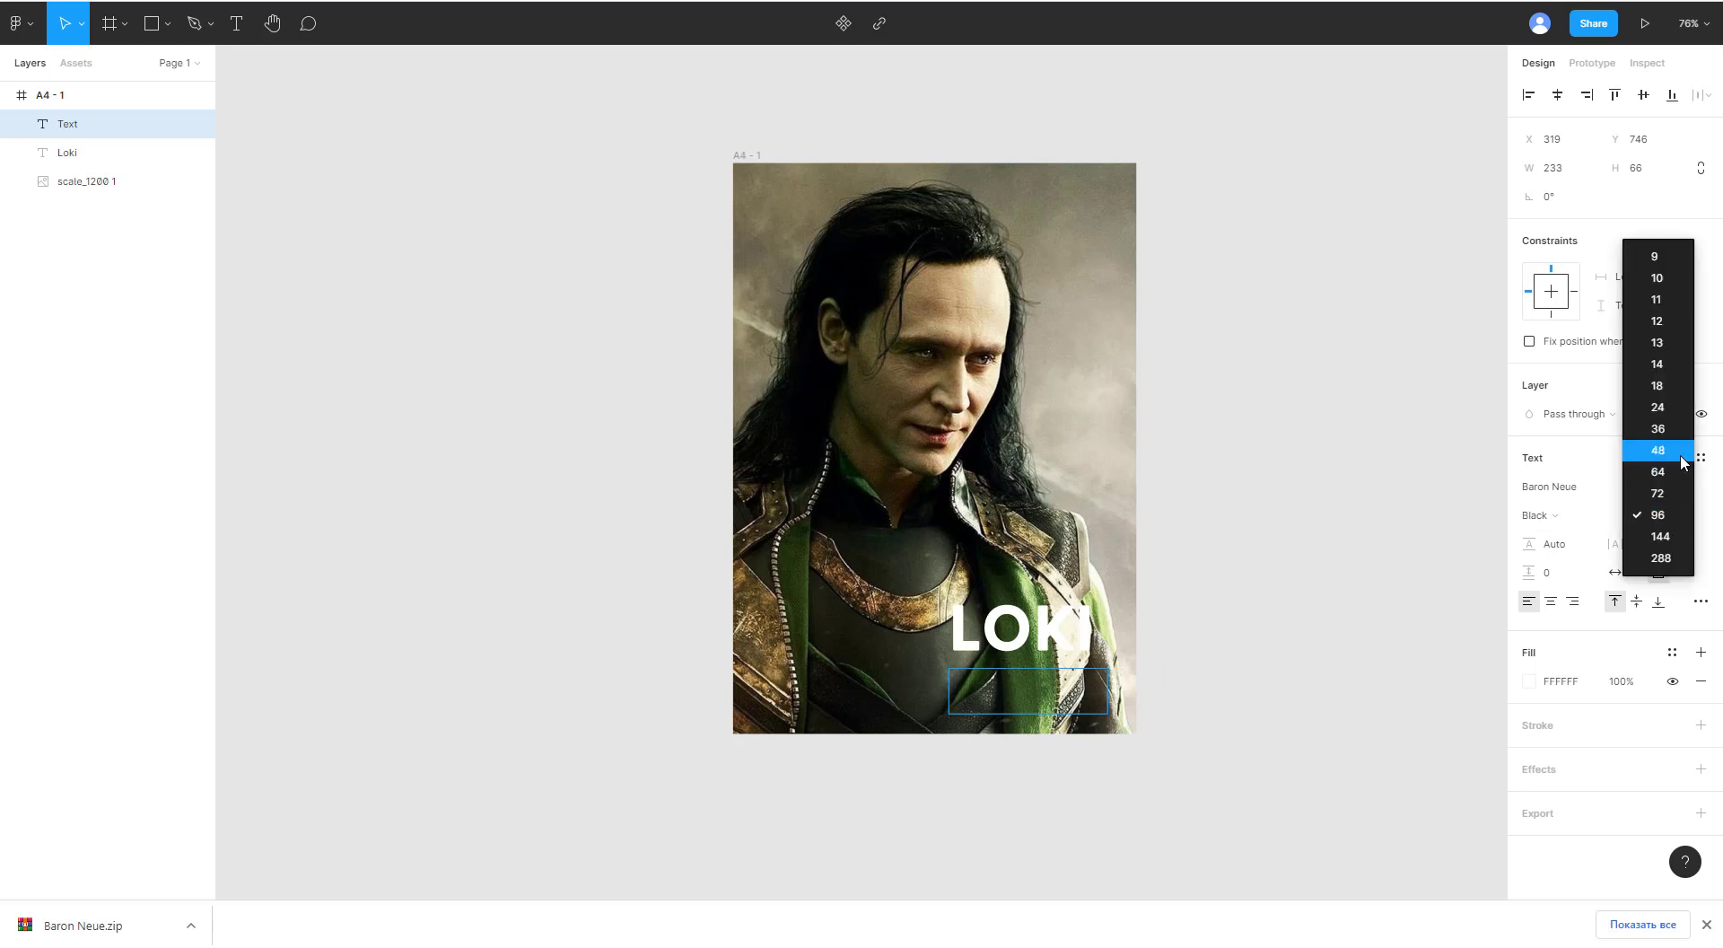
{"action": "left_click", "coordinate": [1654, 455]}
{"action": "left_click", "coordinate": [1681, 515]}
{"action": "left_click", "coordinate": [1625, 469]}
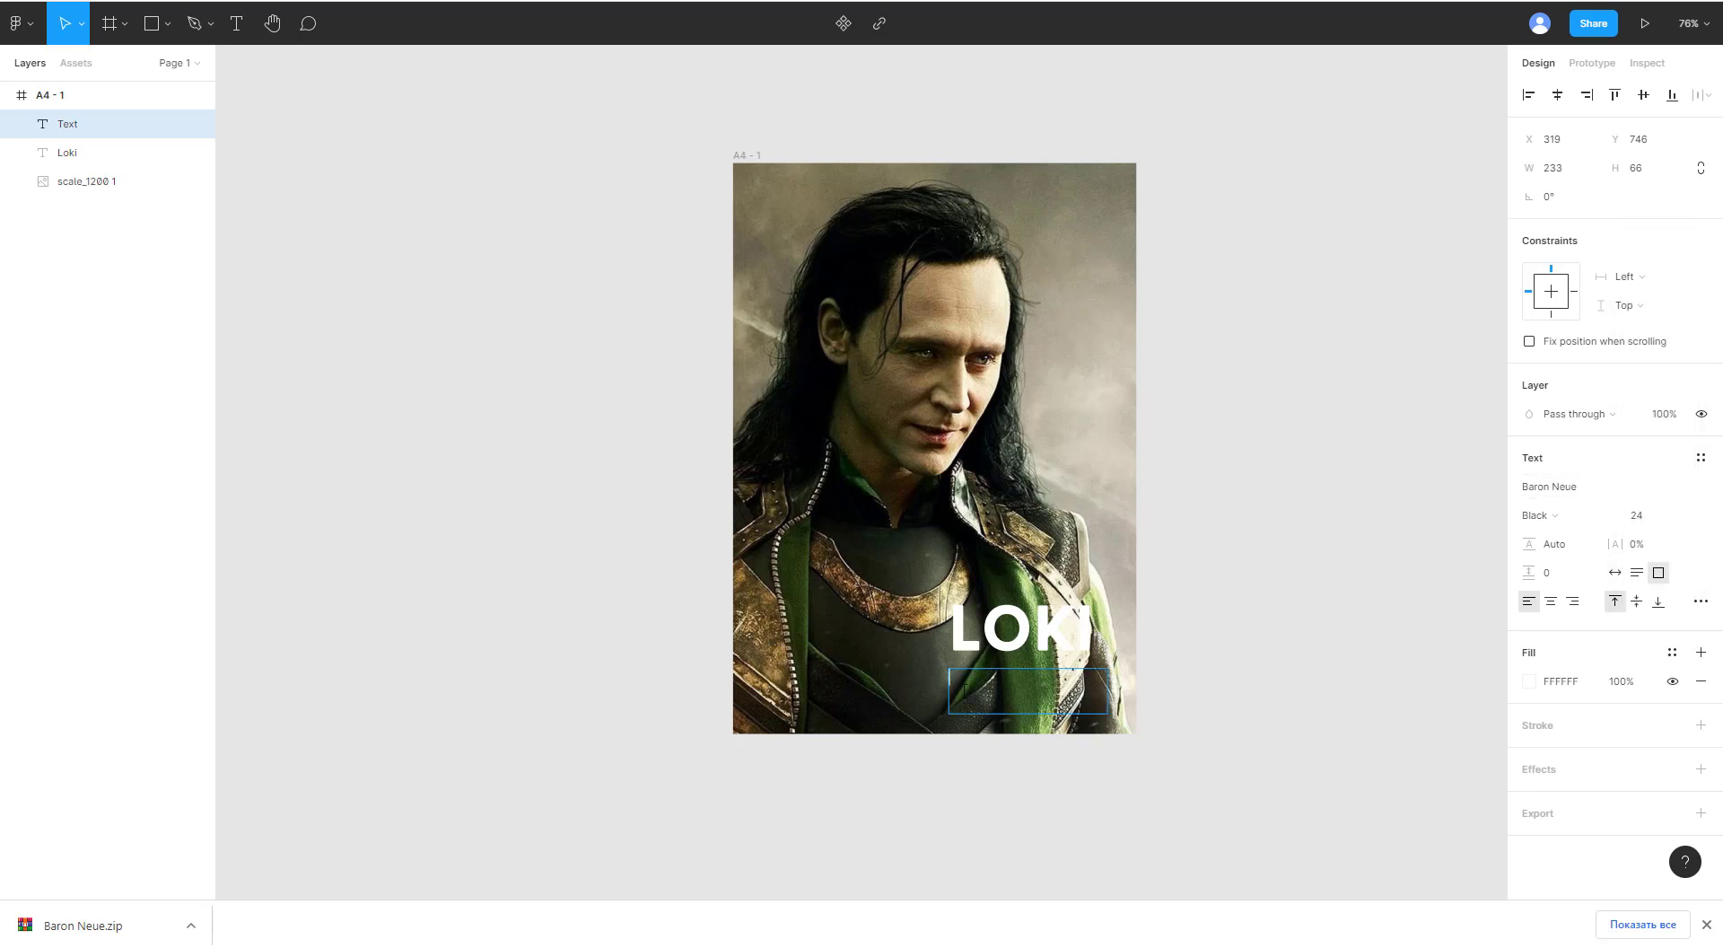
{"action": "type", "text": "бог обмана и хитрости"}
Step: Increase the subtitle's line height to about 118% and nudge the text into alignment under the Loki title
{"action": "key", "text": "ctrl+a"}
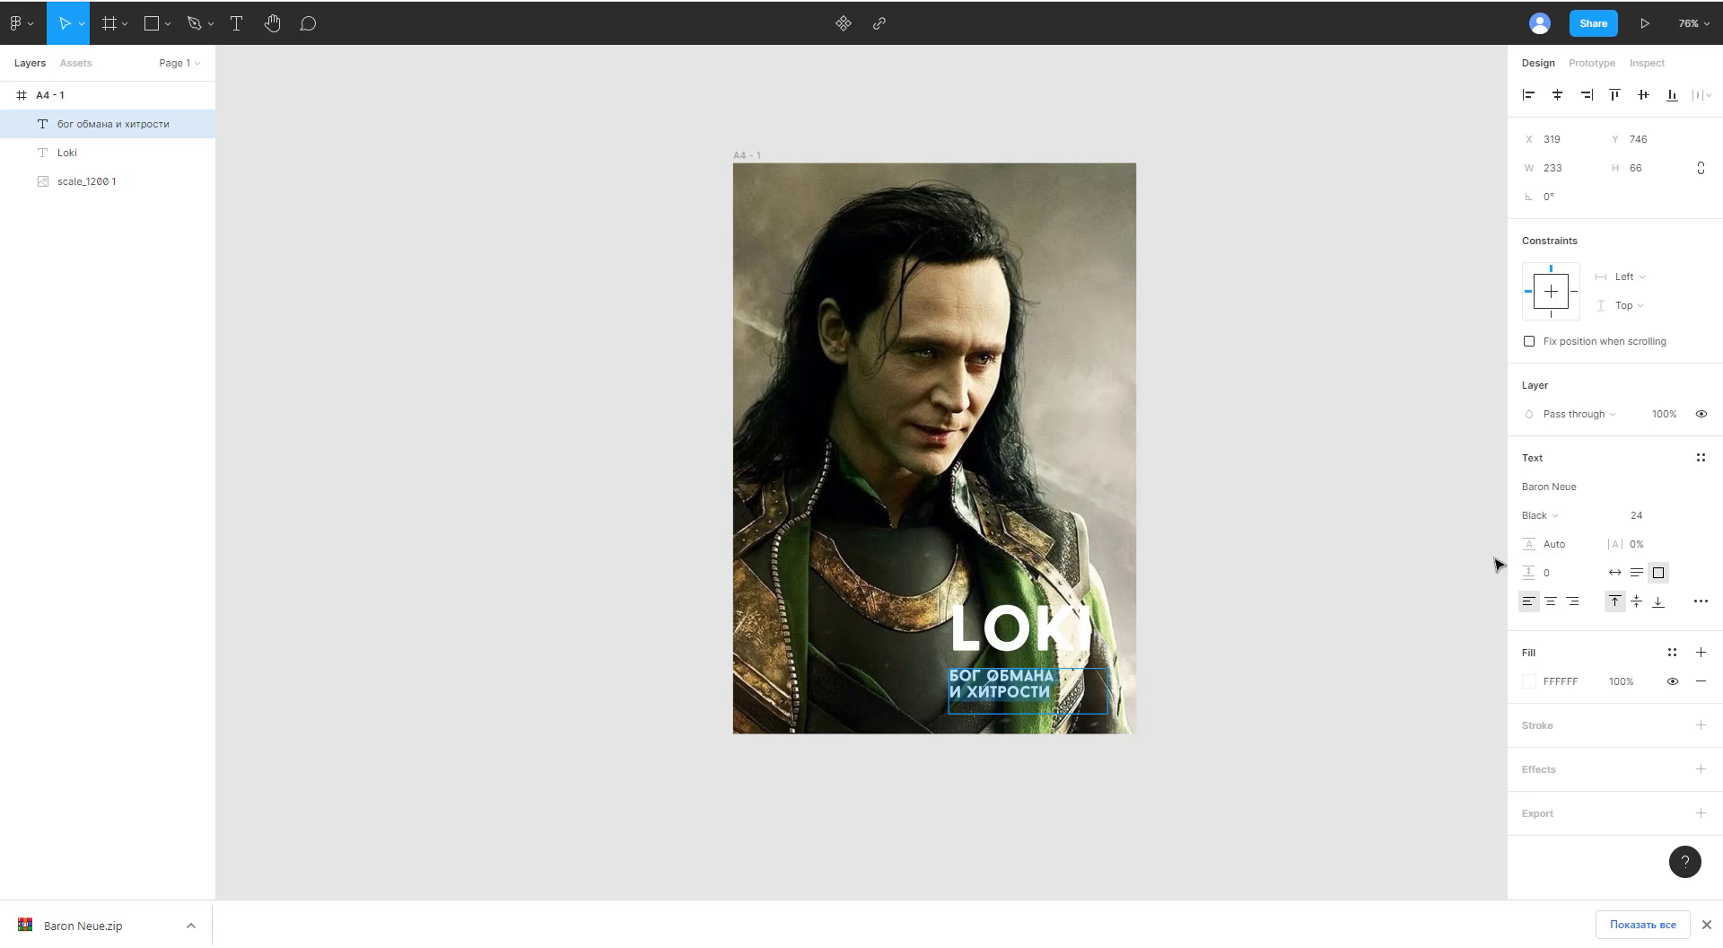
{"action": "mouse_move", "coordinate": [1536, 543]}
{"action": "left_mouse_down"}
{"action": "mouse_move", "coordinate": [1572, 549]}
{"action": "mouse_move", "coordinate": [1537, 545]}
{"action": "mouse_move", "coordinate": [1558, 544]}
{"action": "left_mouse_up"}
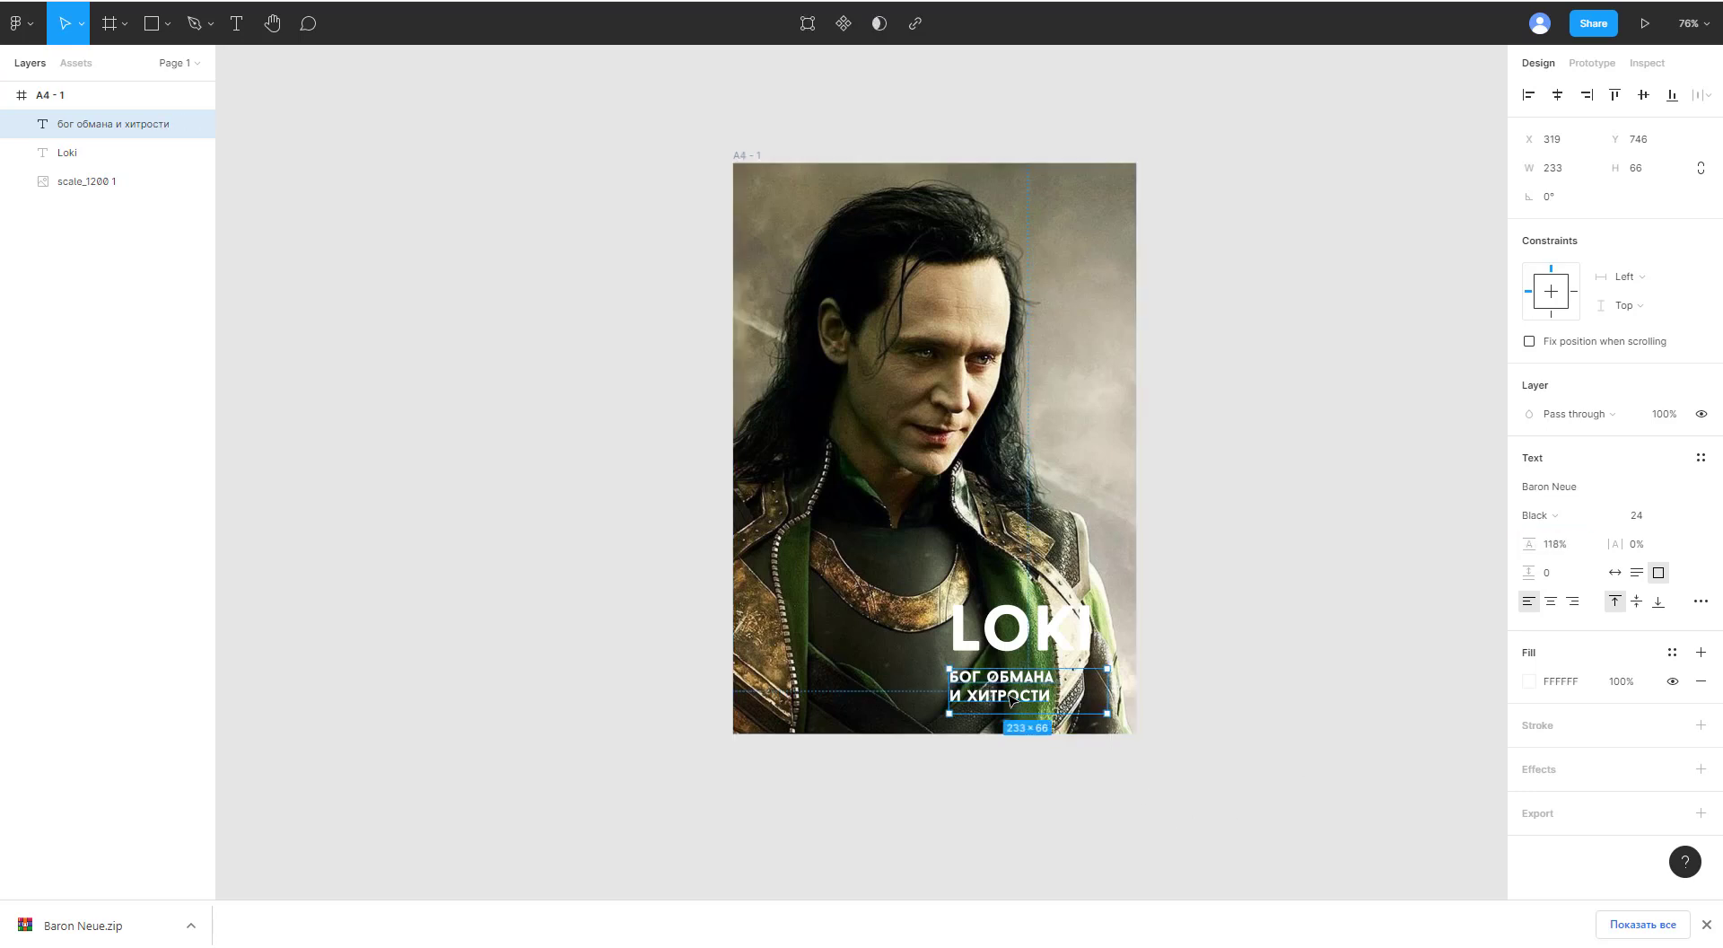
{"action": "left_click_drag", "start_coordinate": [1016, 697], "coordinate": [1021, 695]}
{"action": "left_click", "coordinate": [1301, 686]}
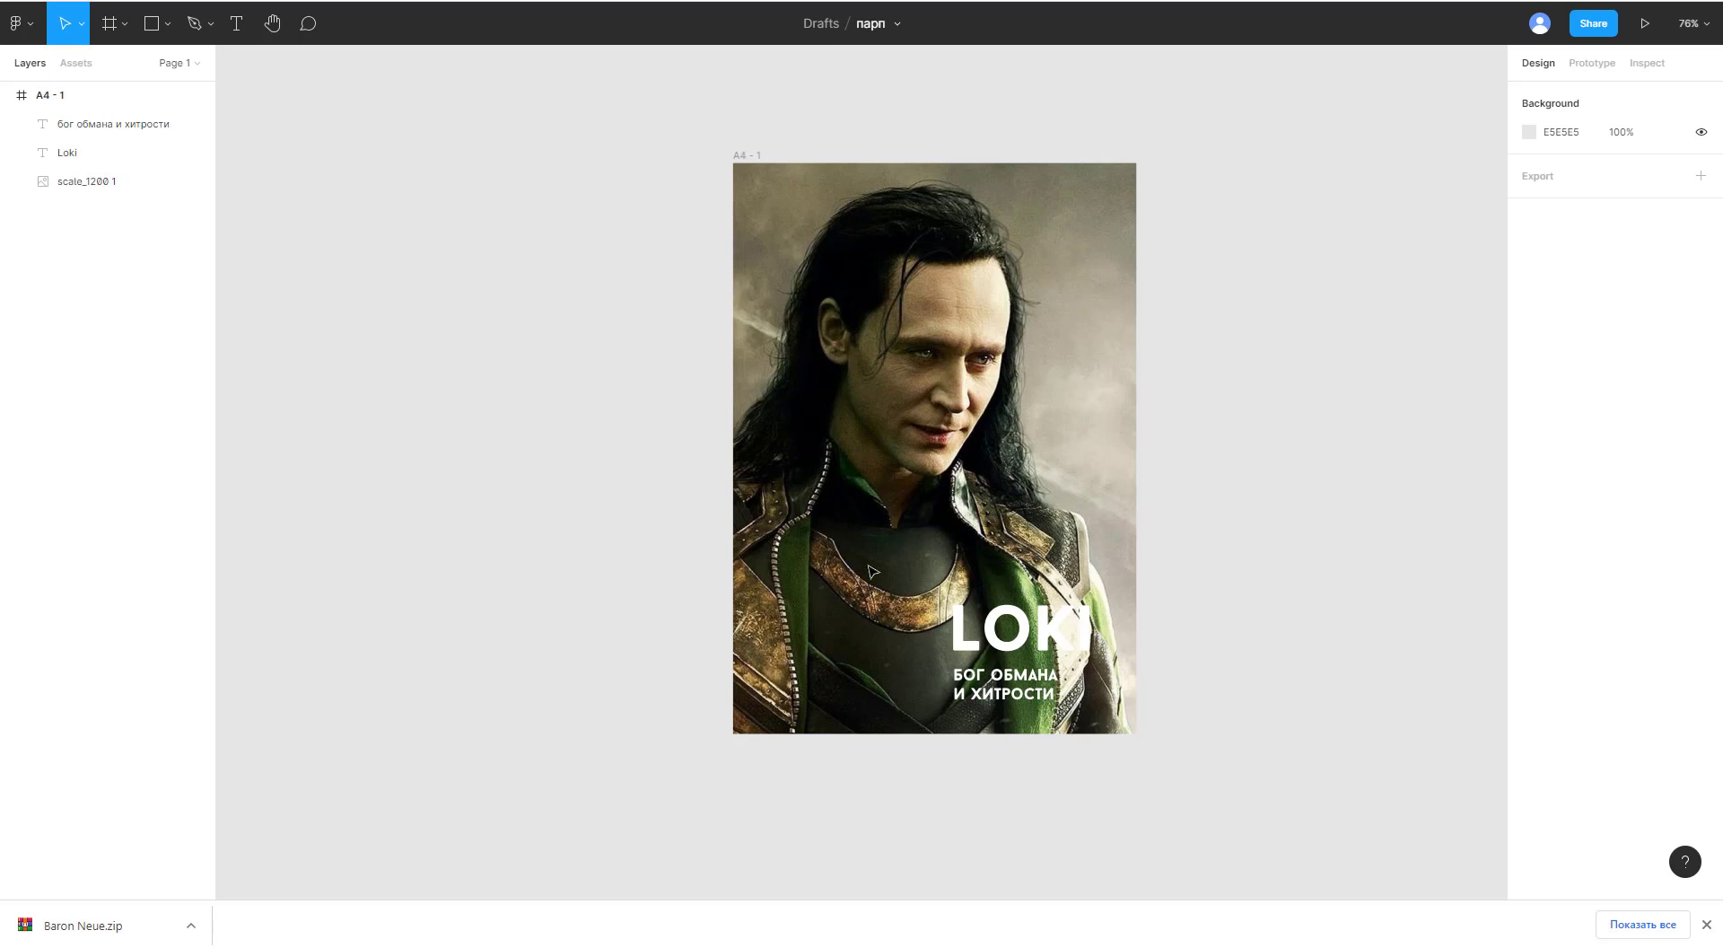
Step: Draw a rectangle about 692 × 272 covering the lower part of the poster, overlapping the frame edges
{"action": "left_click", "coordinate": [164, 30]}
{"action": "left_click", "coordinate": [176, 65]}
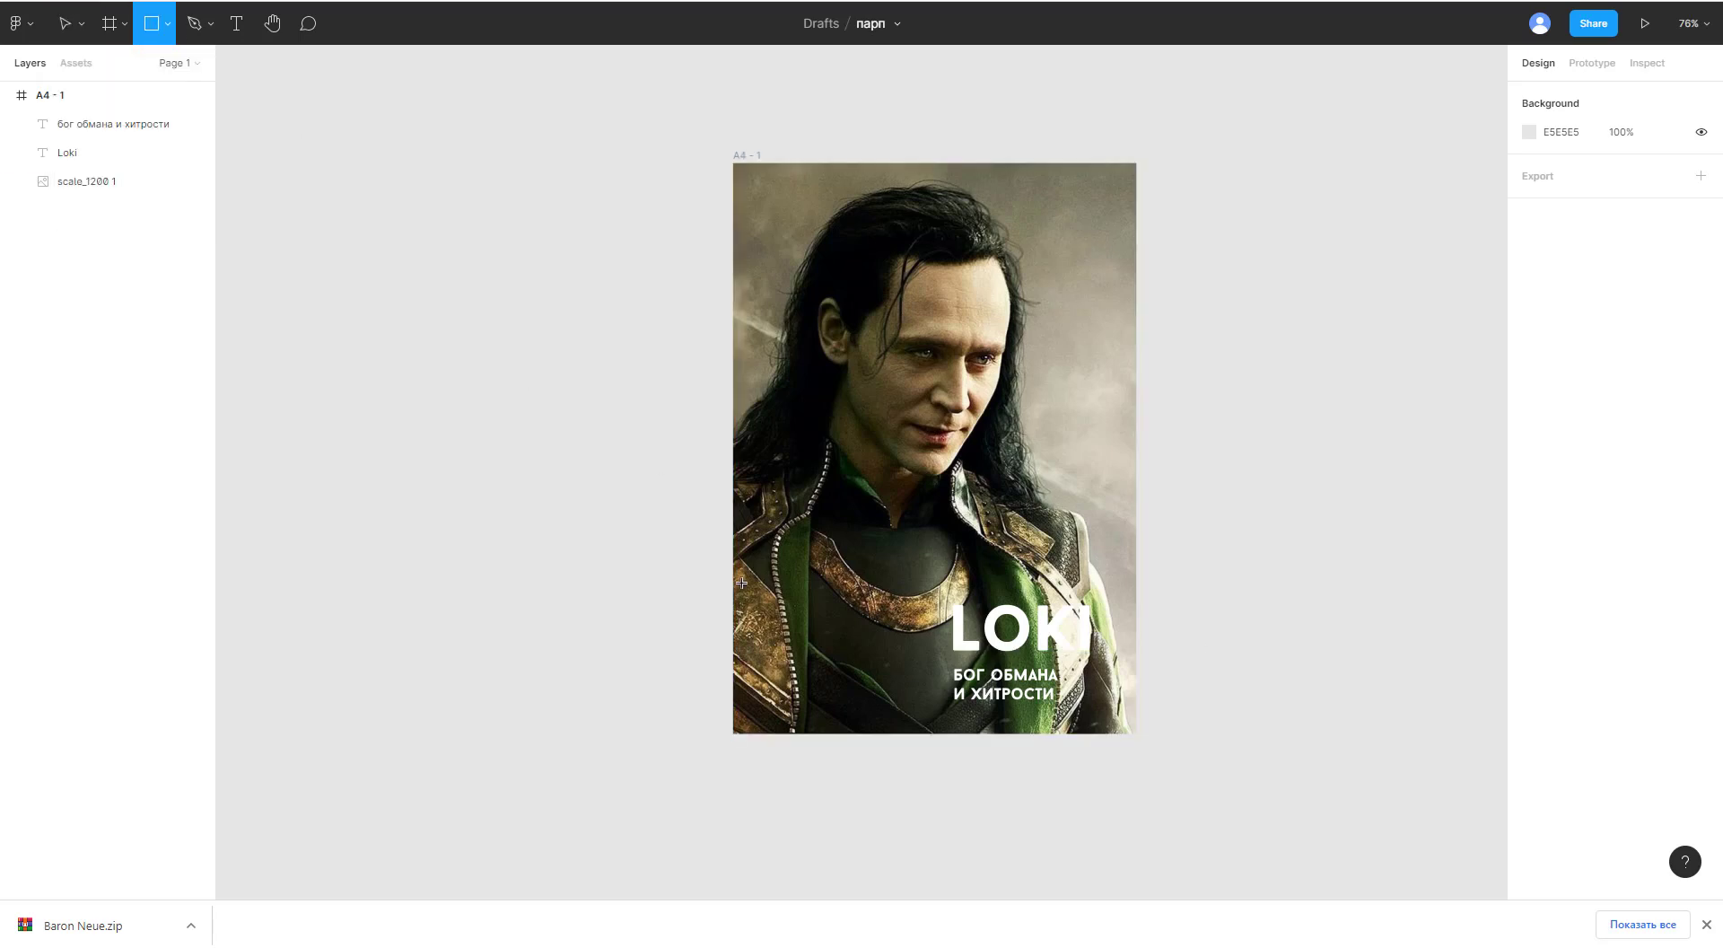
{"action": "mouse_move", "coordinate": [724, 582]}
{"action": "left_mouse_down"}
{"action": "mouse_move", "coordinate": [1203, 751]}
{"action": "mouse_move", "coordinate": [1192, 766]}
{"action": "left_mouse_up"}
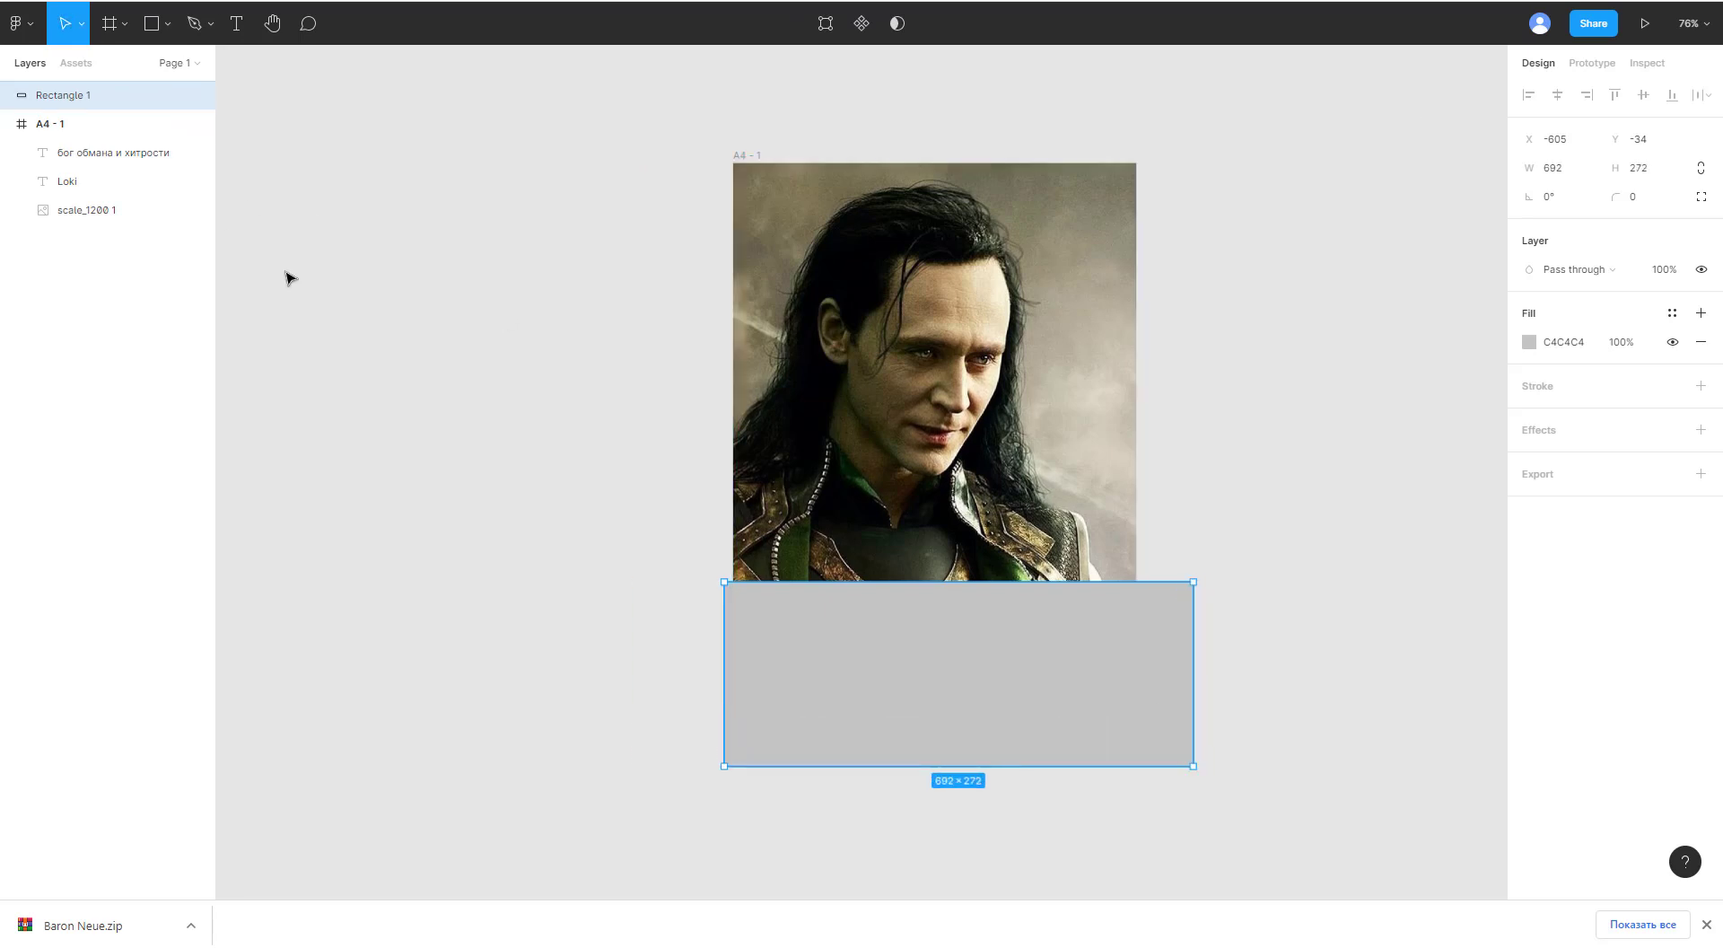
{"action": "left_click", "coordinate": [168, 29]}
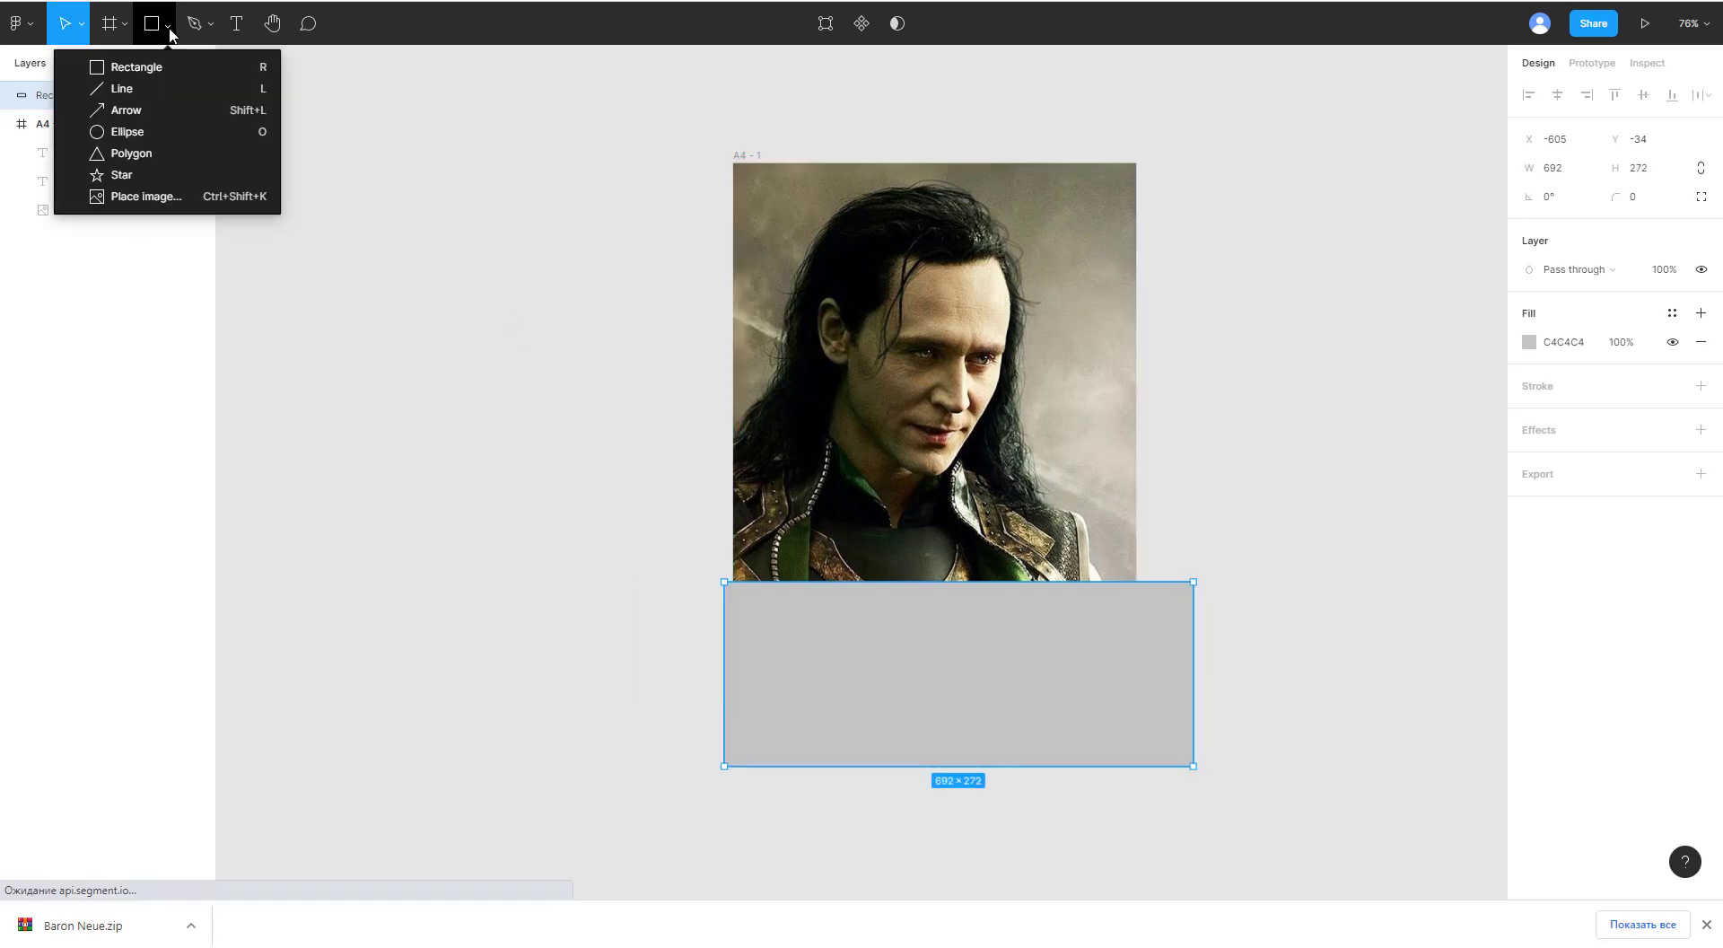
{"action": "left_click", "coordinate": [983, 640]}
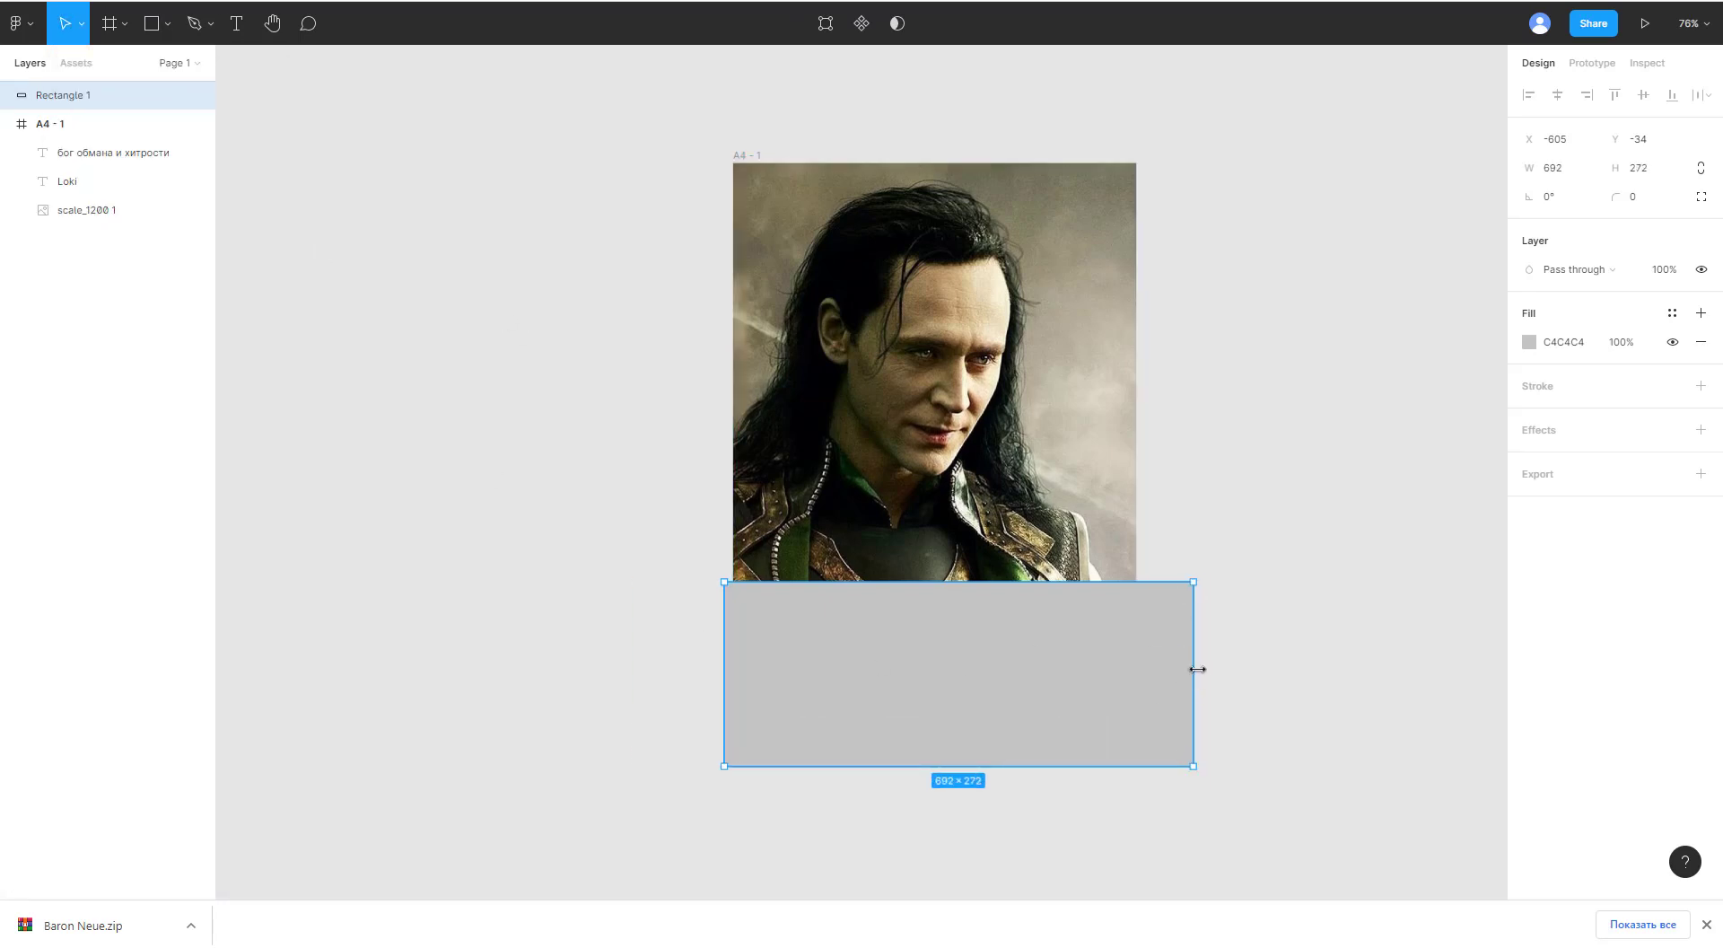
Step: Fit the rectangle to the frame's side and bottom edges at 595 × 224 and place its layer between the Loki text and the picture
{"action": "left_click_drag", "start_coordinate": [1193, 669], "coordinate": [1136, 656]}
{"action": "mouse_move", "coordinate": [1053, 766]}
{"action": "left_mouse_down"}
{"action": "mouse_move", "coordinate": [1060, 711]}
{"action": "mouse_move", "coordinate": [1052, 733]}
{"action": "left_mouse_up"}
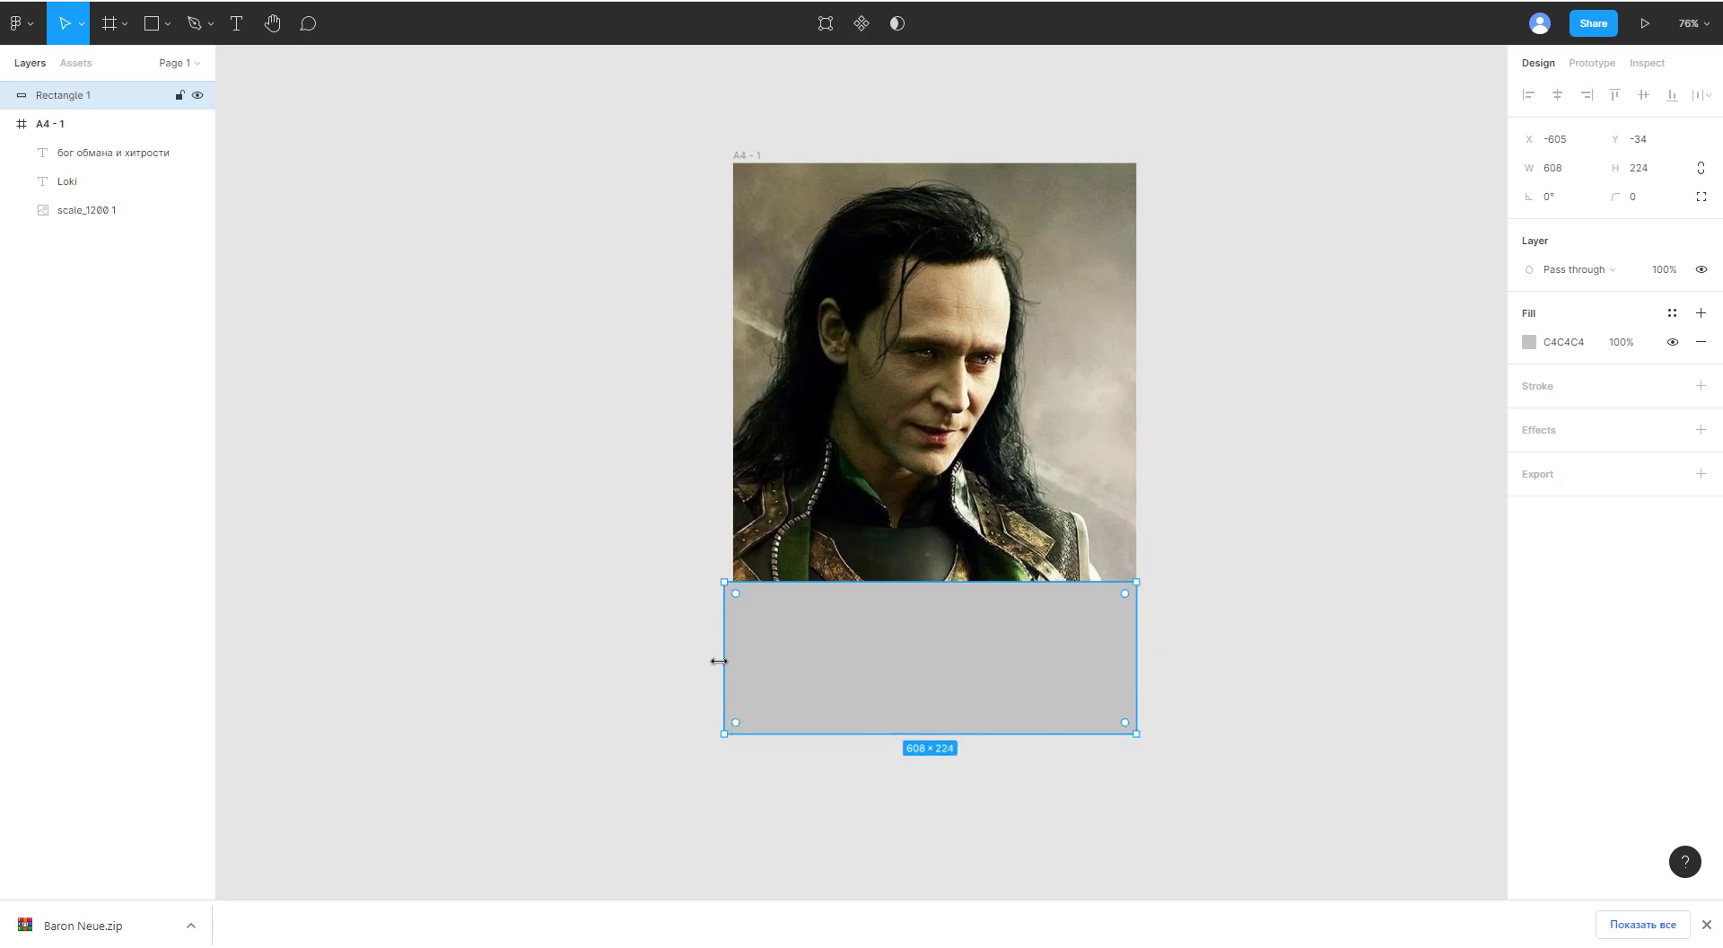
{"action": "left_click_drag", "start_coordinate": [724, 659], "coordinate": [733, 659]}
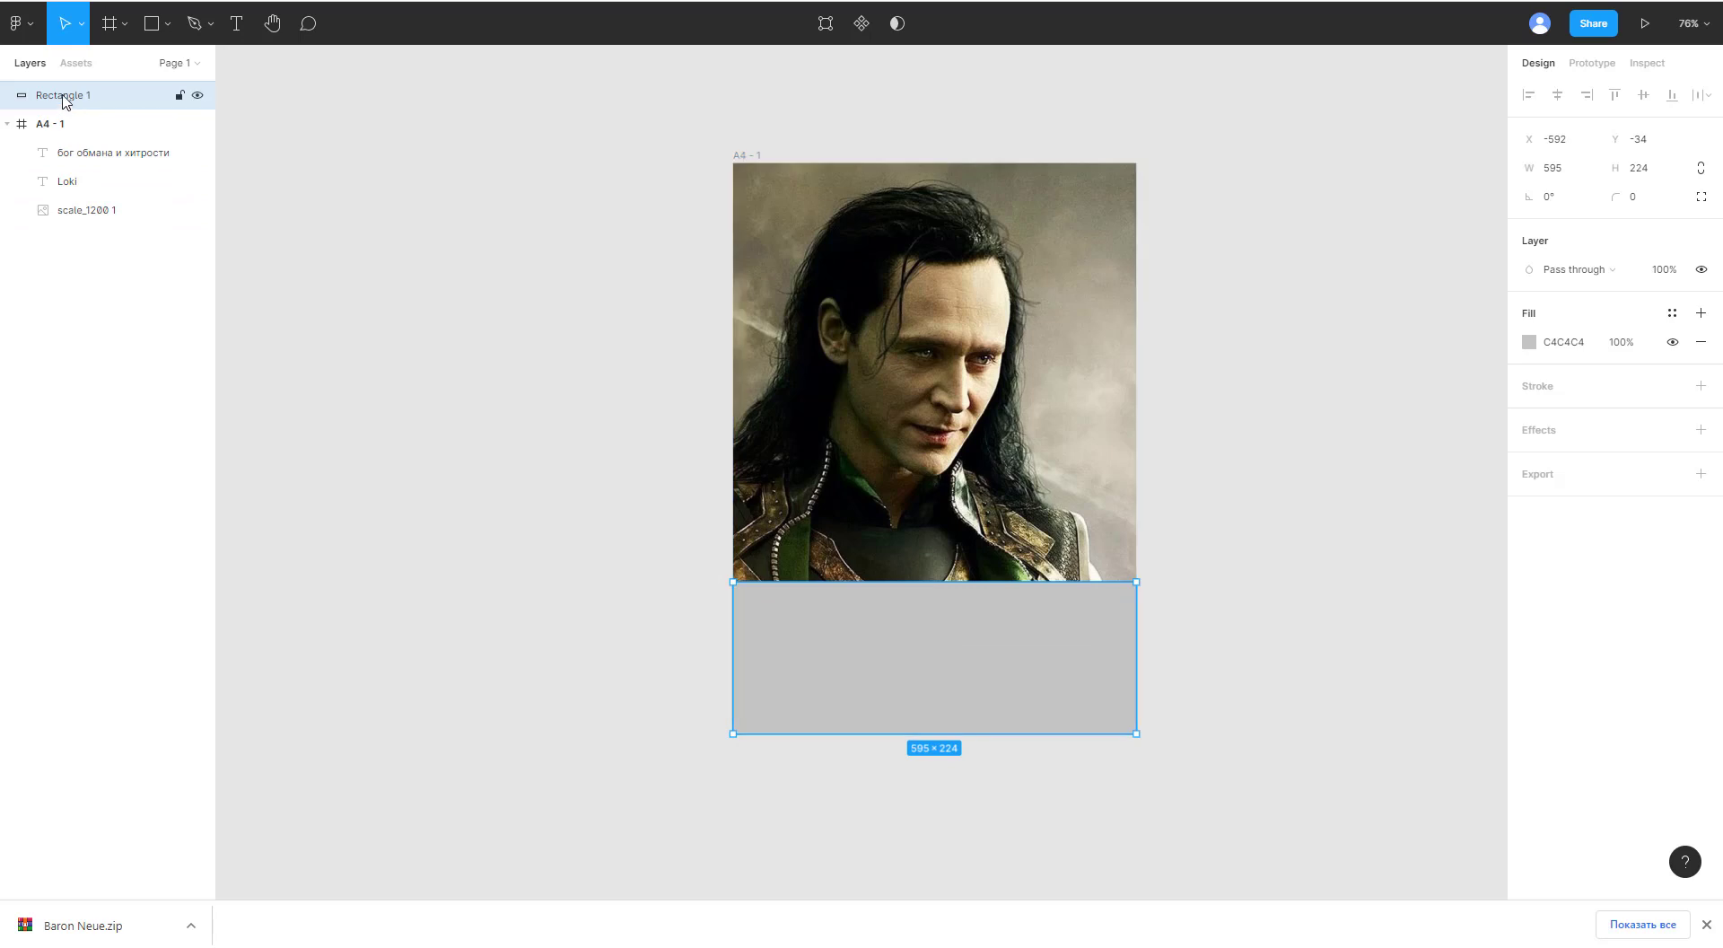
{"action": "left_click_drag", "start_coordinate": [64, 97], "coordinate": [64, 205]}
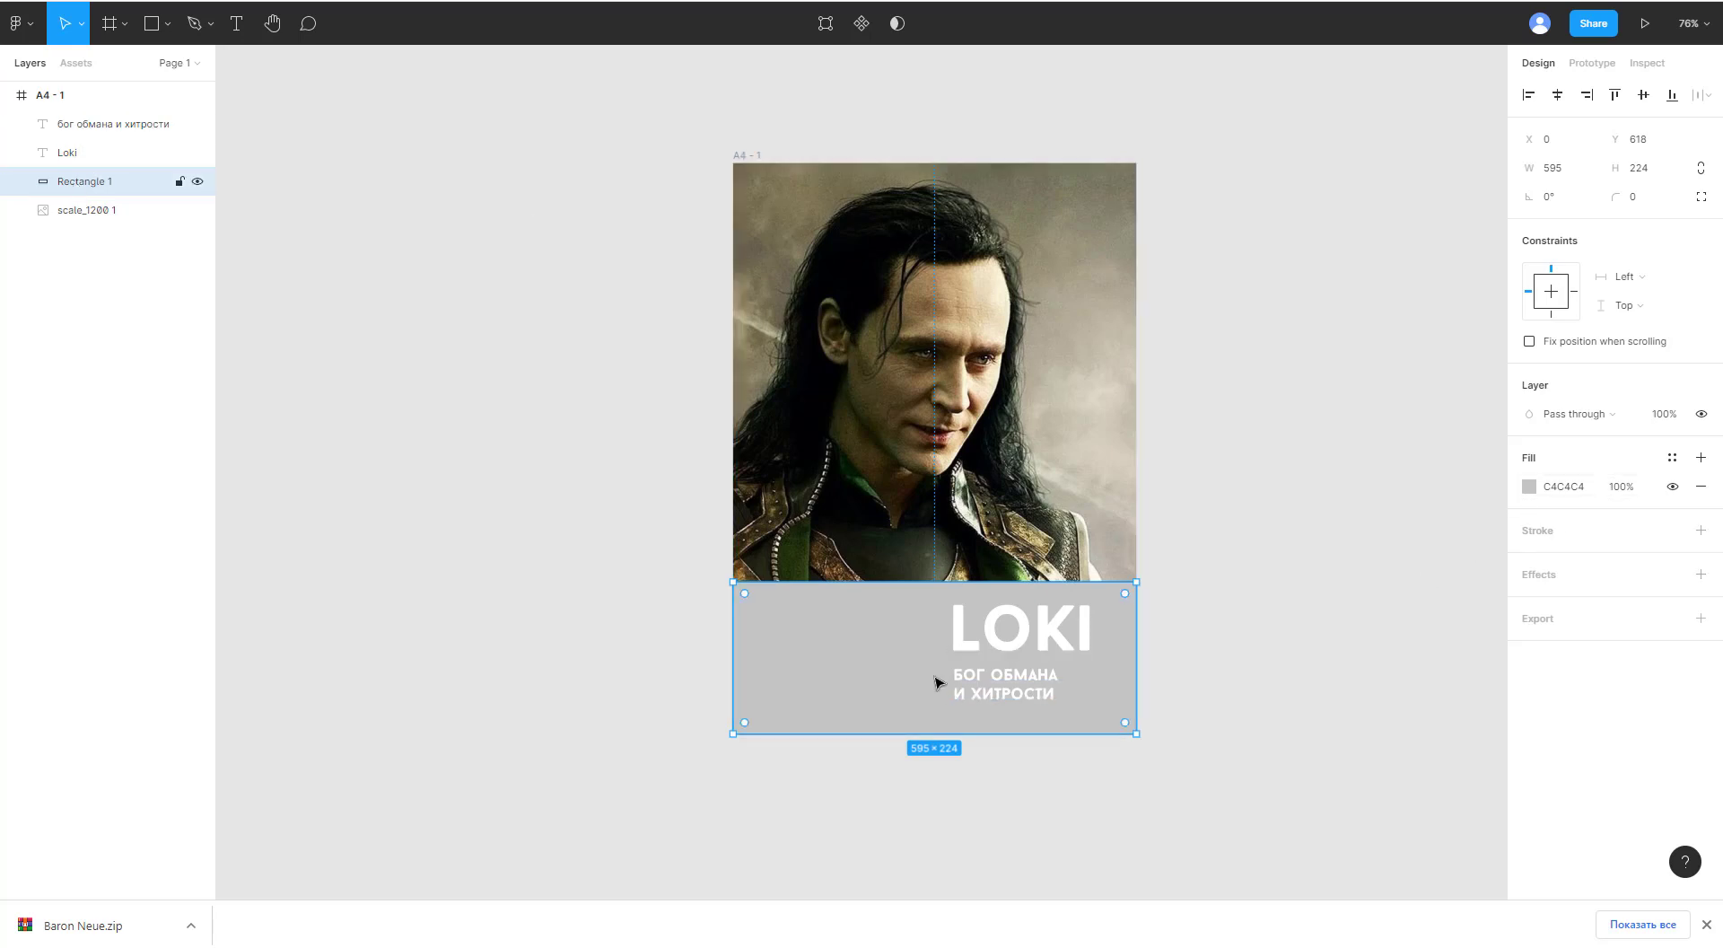
Step: Change the rectangle's solid fill to black 000000 at 46% opacity
{"action": "left_click", "coordinate": [1529, 487]}
{"action": "left_click", "coordinate": [1317, 699]}
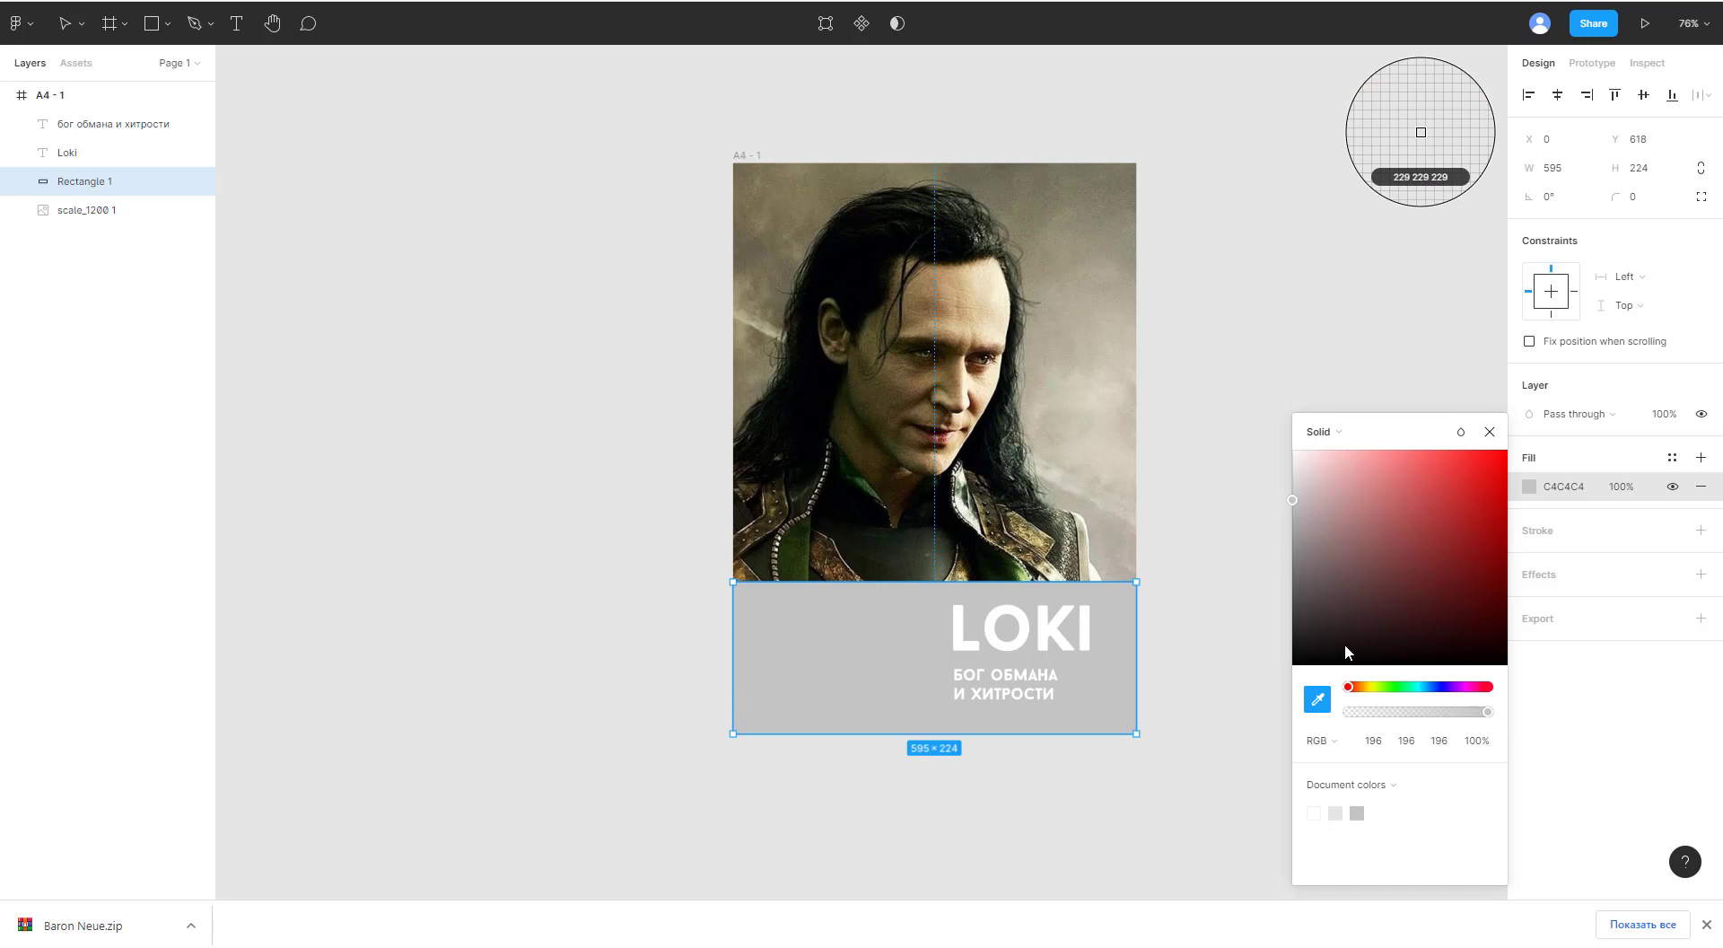
{"action": "left_click_drag", "start_coordinate": [1344, 642], "coordinate": [1235, 704]}
{"action": "left_click_drag", "start_coordinate": [1487, 712], "coordinate": [1414, 715]}
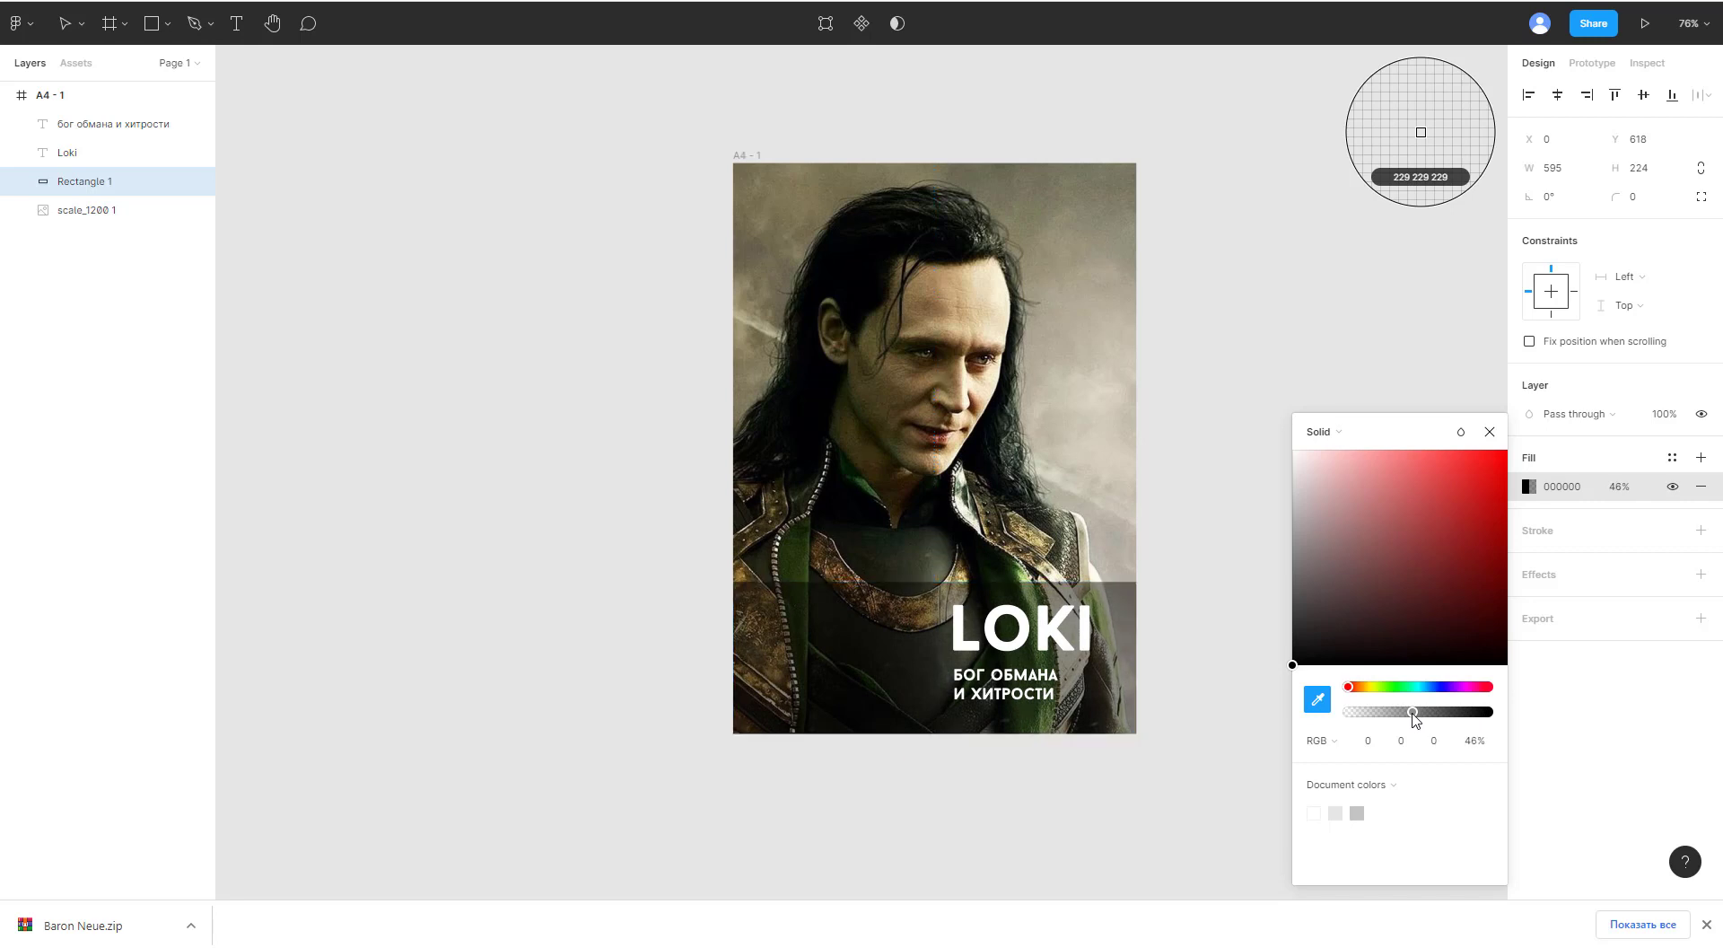
{"action": "key", "text": "Escape"}
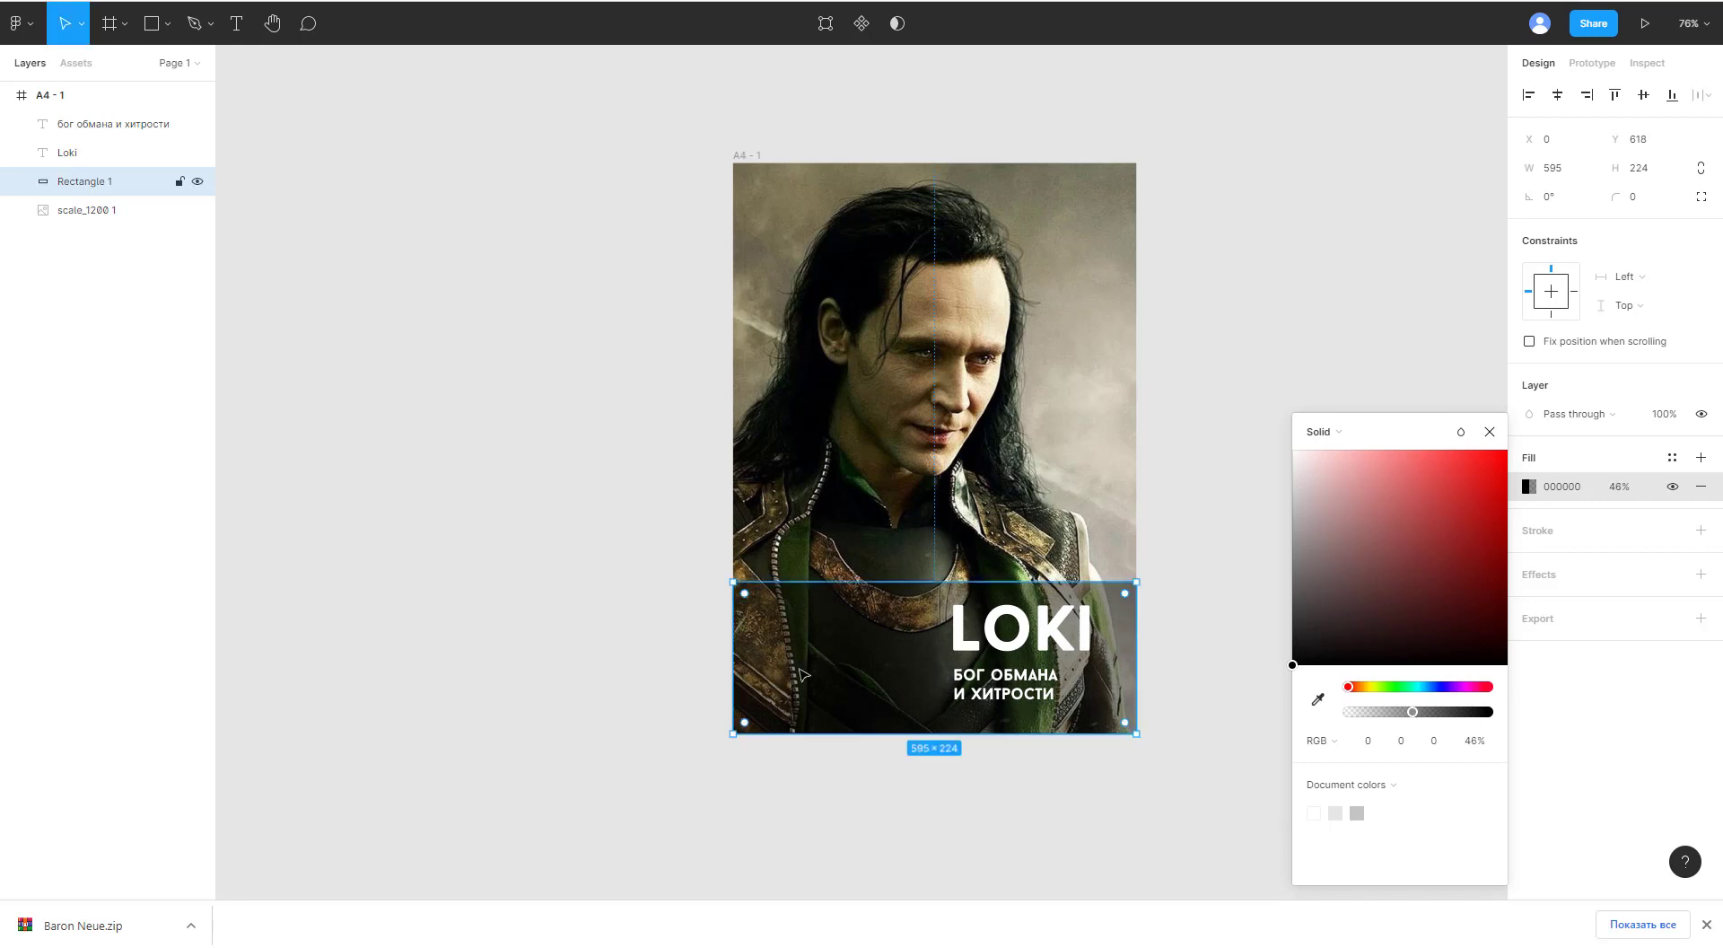
Step: Raise the rectangle's height to 248, trying a width of 323 behind the titles before restoring the full 595 width
{"action": "left_click_drag", "start_coordinate": [733, 662], "coordinate": [917, 662]}
{"action": "left_click_drag", "start_coordinate": [1023, 582], "coordinate": [1023, 565]}
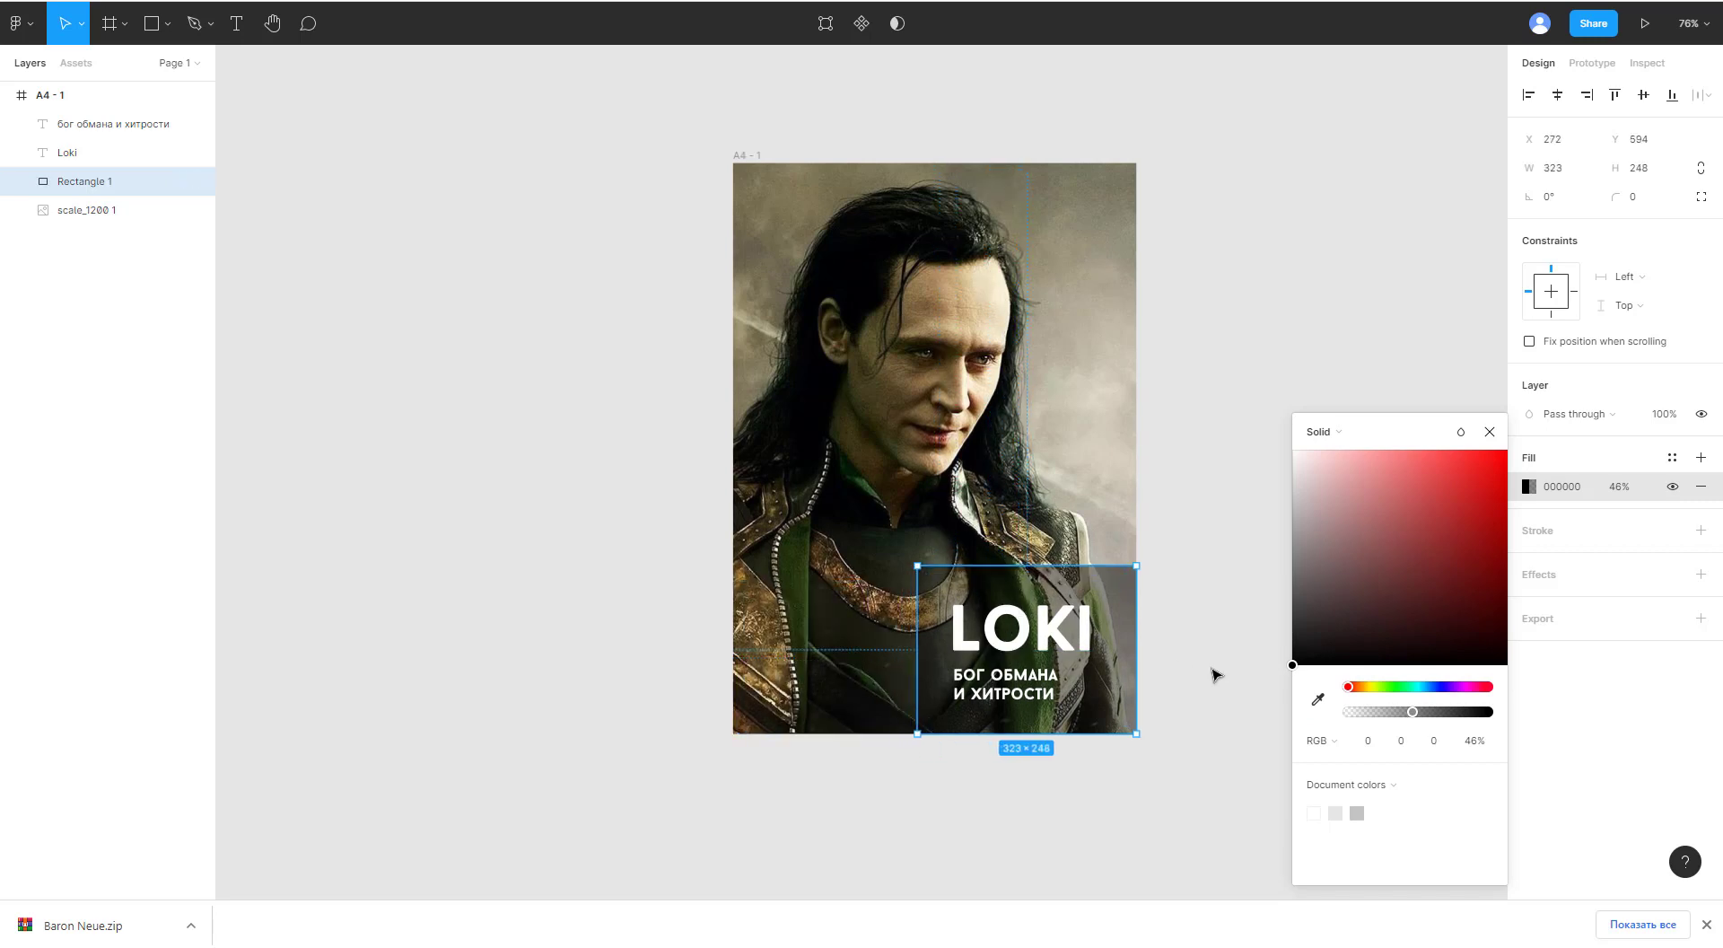
{"action": "left_click", "coordinate": [1214, 675]}
{"action": "left_click", "coordinate": [931, 644]}
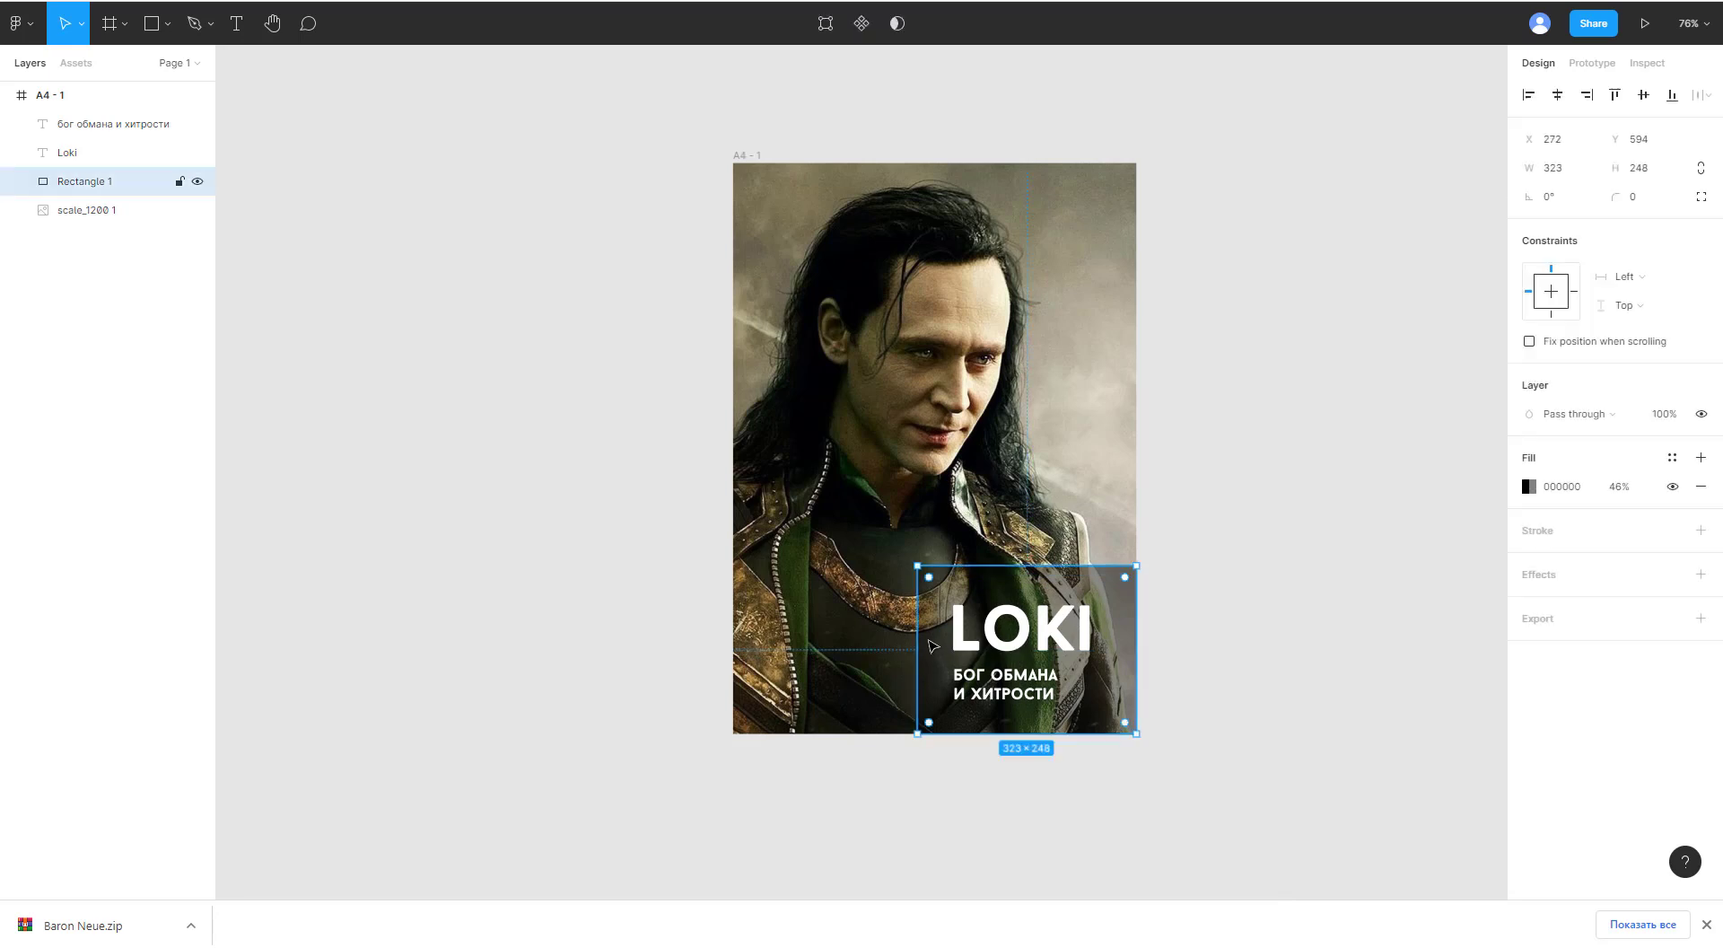
{"action": "left_click_drag", "start_coordinate": [922, 648], "coordinate": [734, 642]}
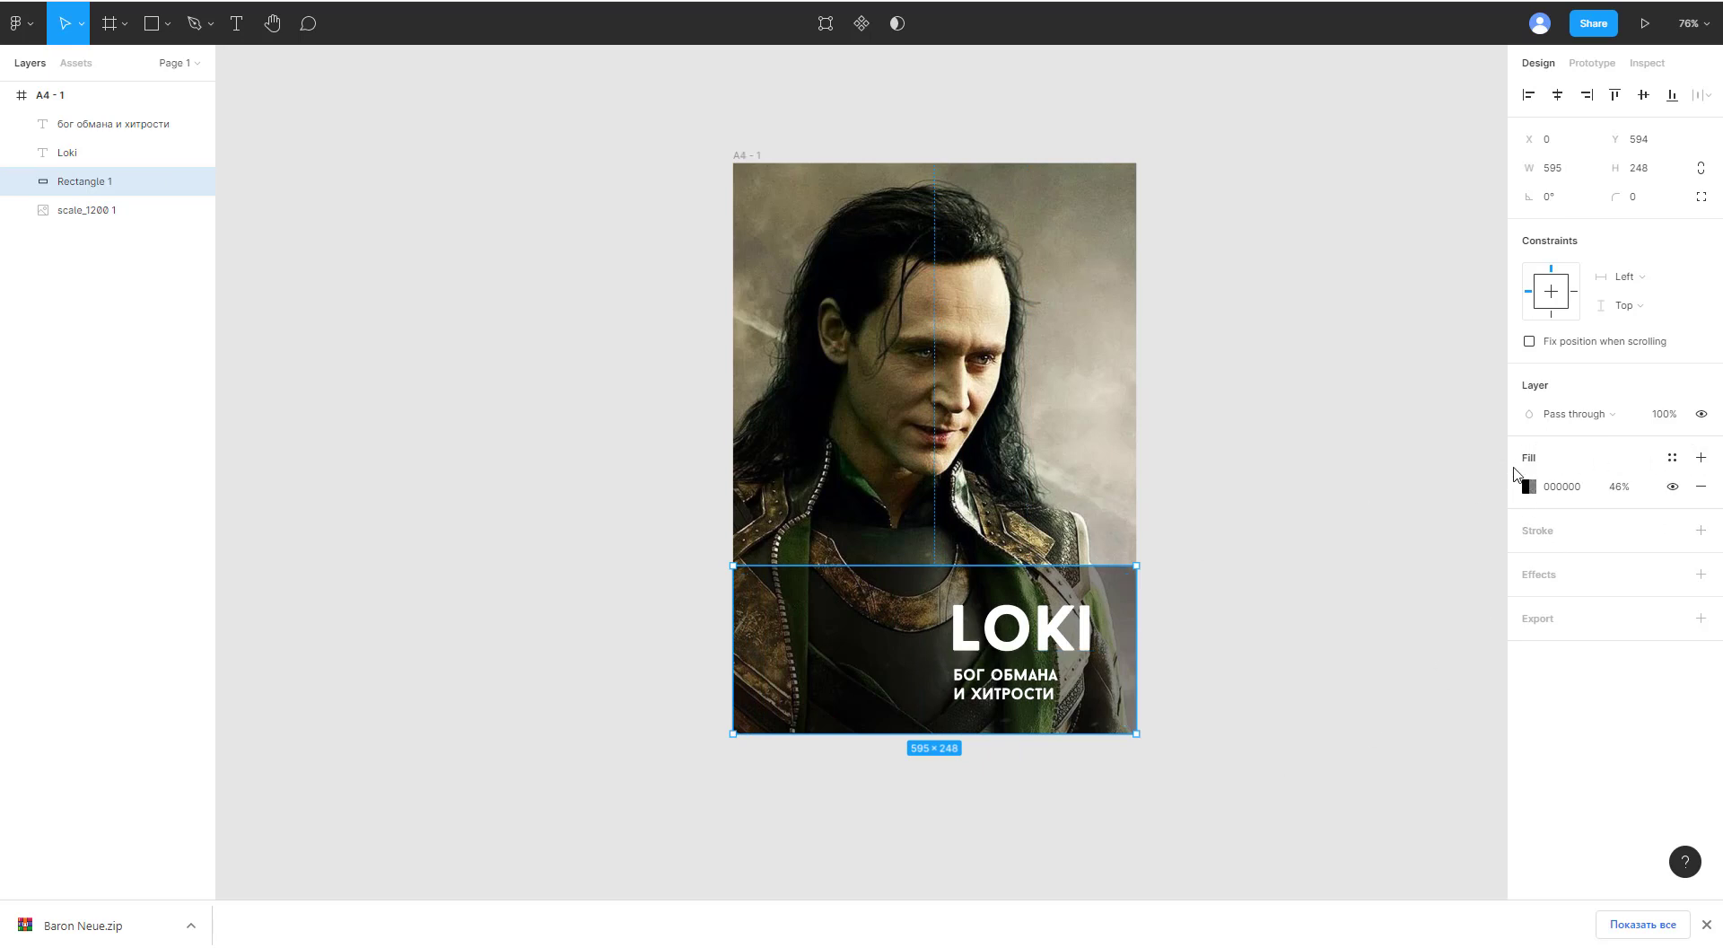
Step: Add a second fill to the rectangle and change its type to a Linear gradient
{"action": "left_click", "coordinate": [1700, 458]}
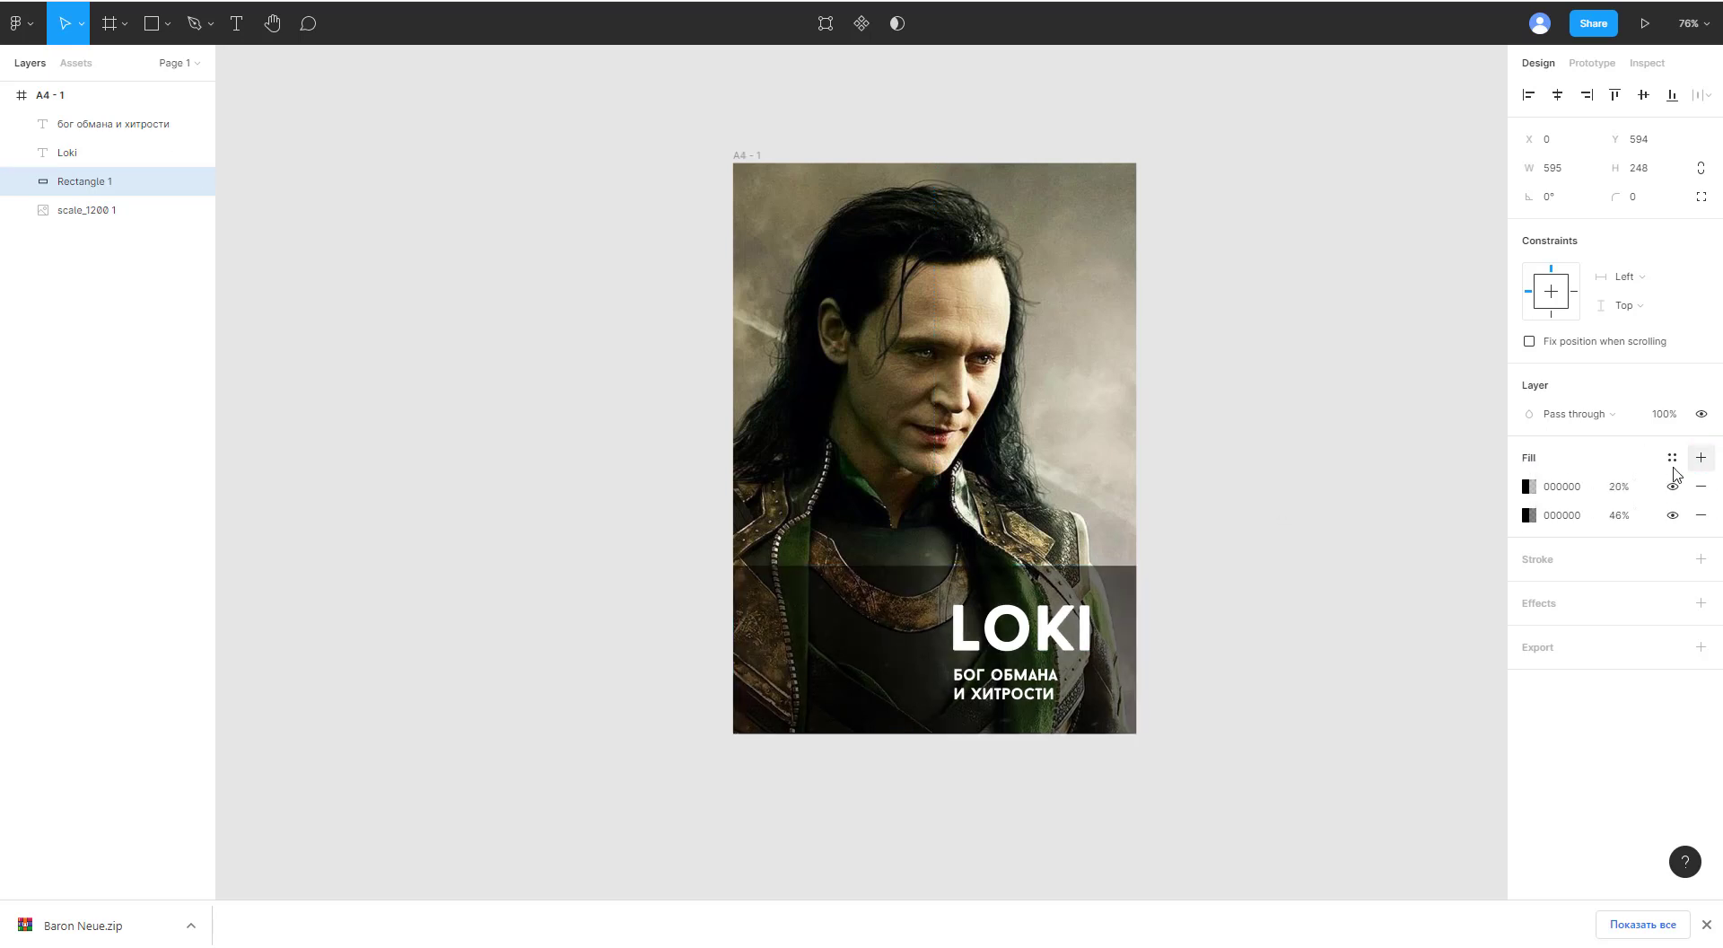
{"action": "left_click", "coordinate": [1527, 486]}
{"action": "left_click", "coordinate": [1370, 440]}
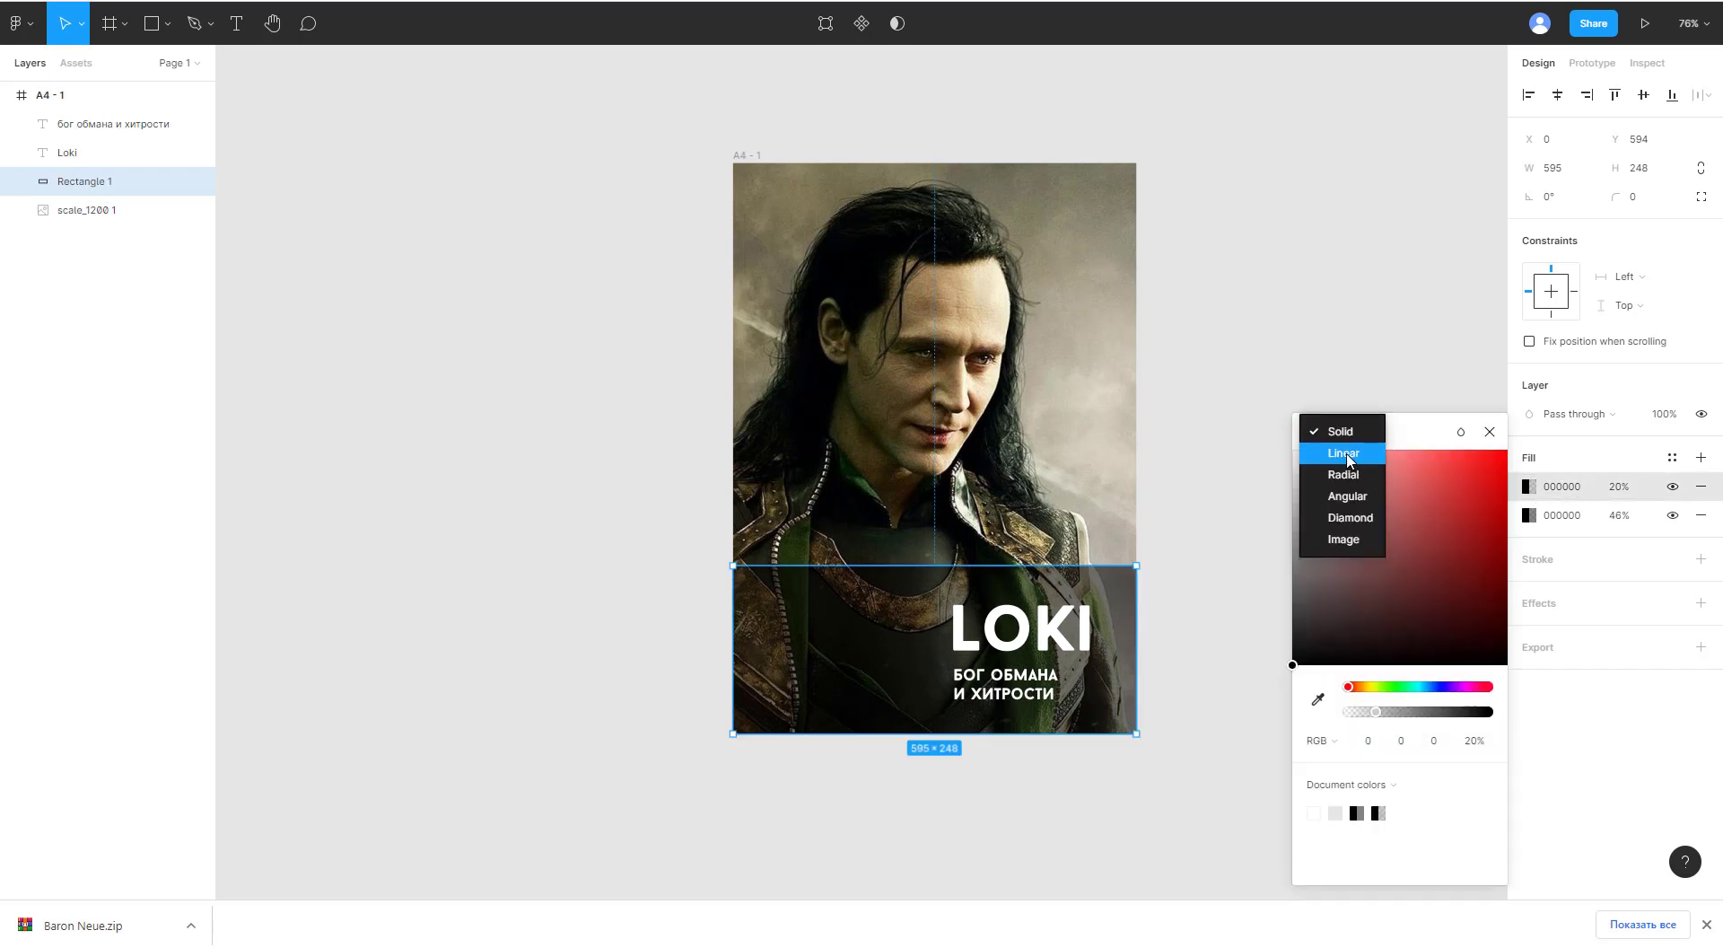
{"action": "left_click", "coordinate": [1348, 455]}
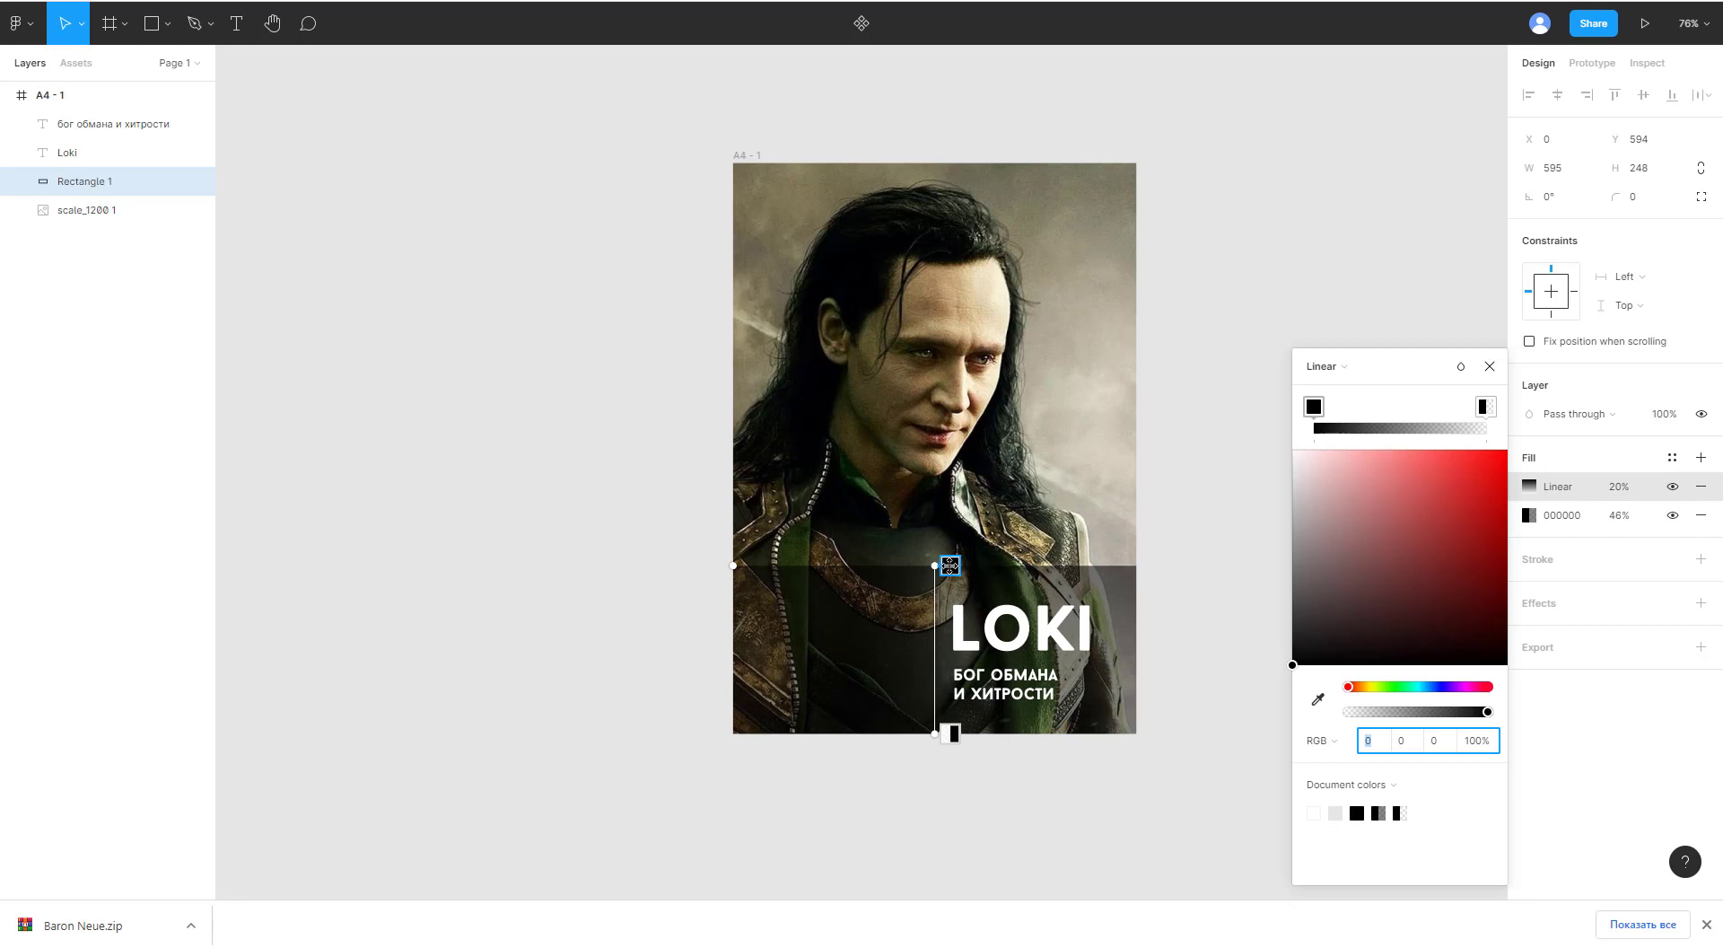
Step: Set the gradient's first stop to a green sampled from Loki's collar (RGB 39, 78, 27) with 0% opacity
{"action": "left_click", "coordinate": [1315, 409]}
{"action": "left_click", "coordinate": [1318, 699]}
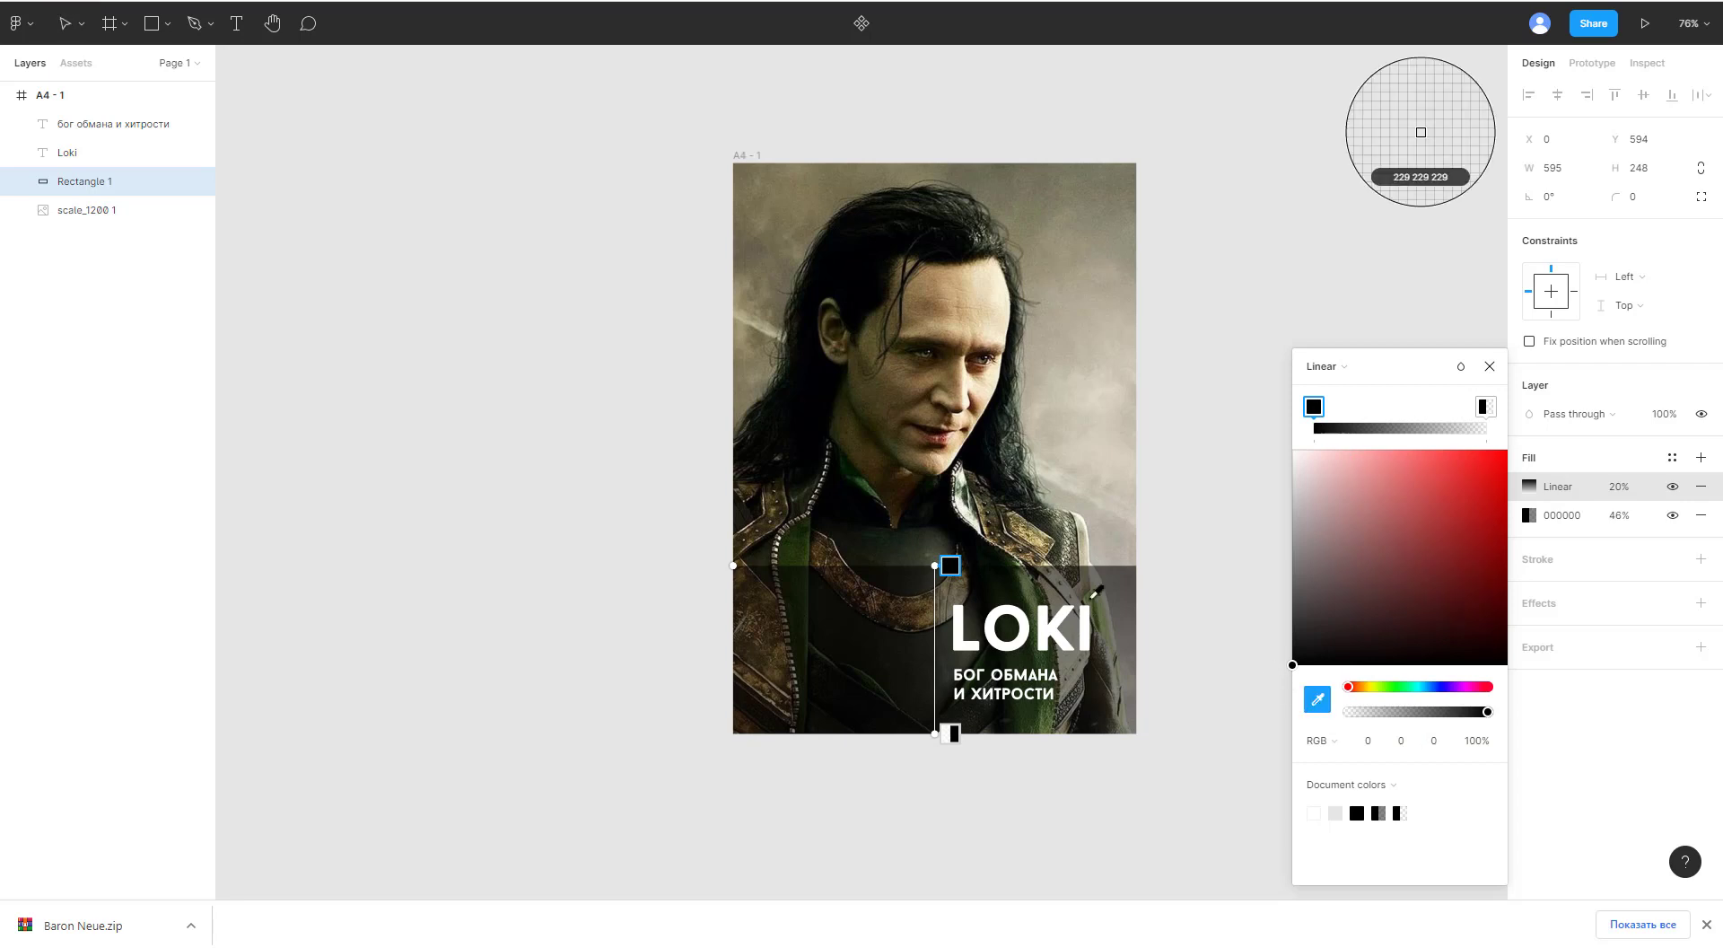
{"action": "left_click", "coordinate": [869, 478]}
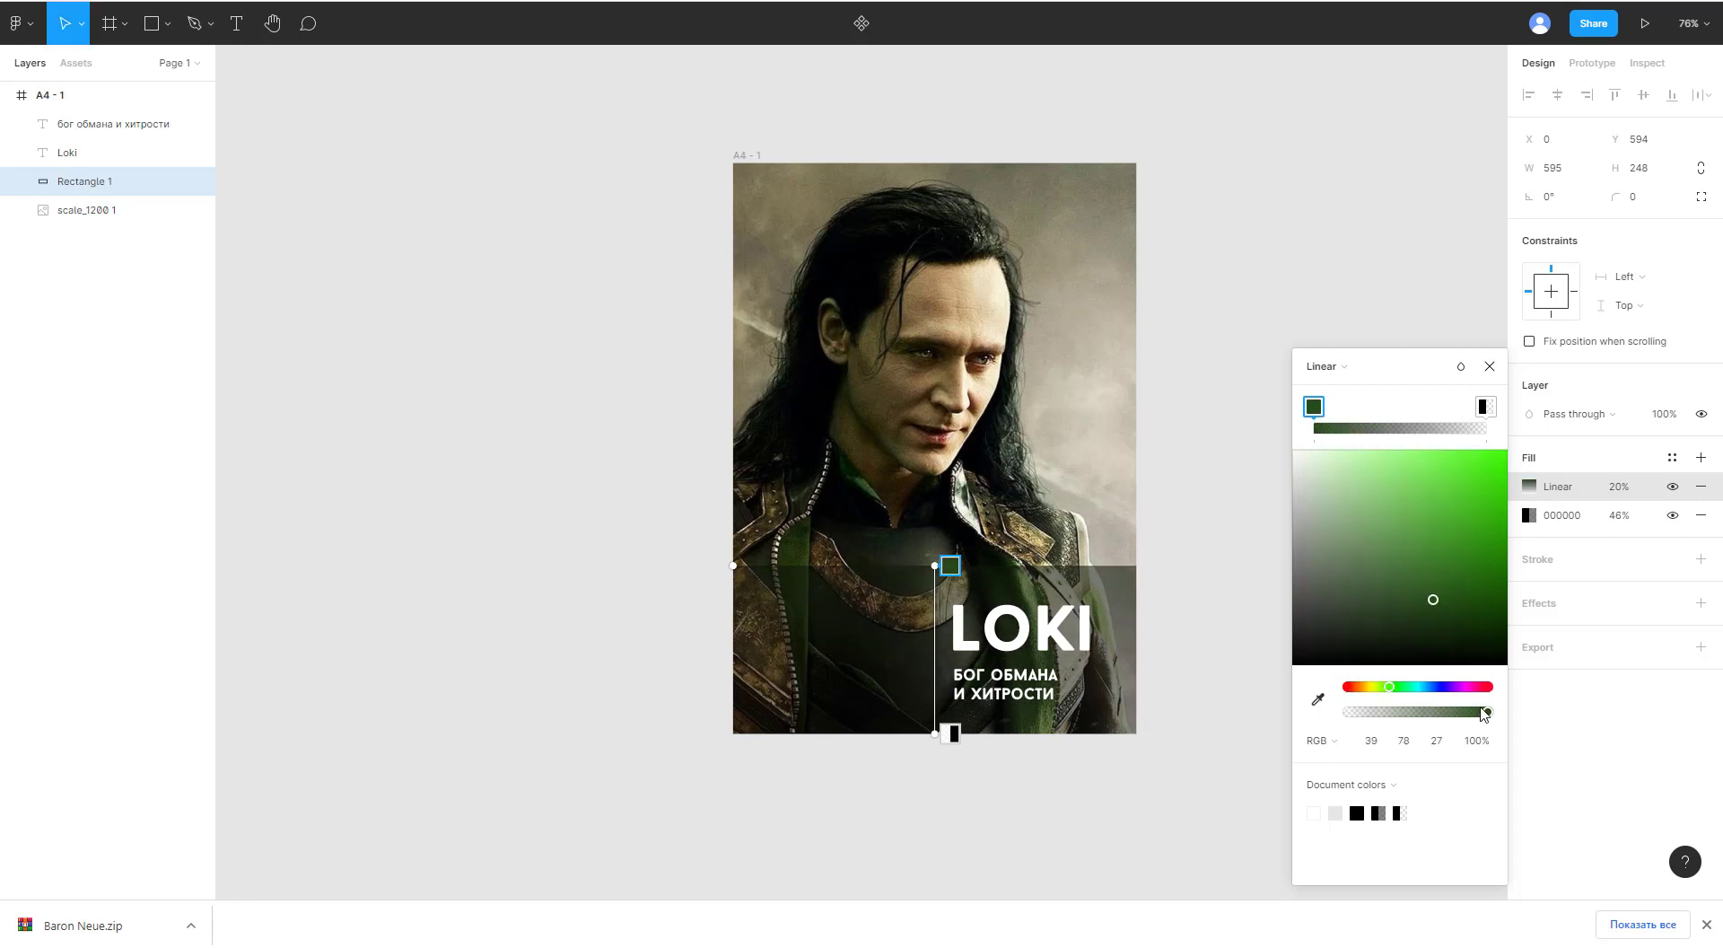
{"action": "left_click_drag", "start_coordinate": [1488, 715], "coordinate": [1346, 712]}
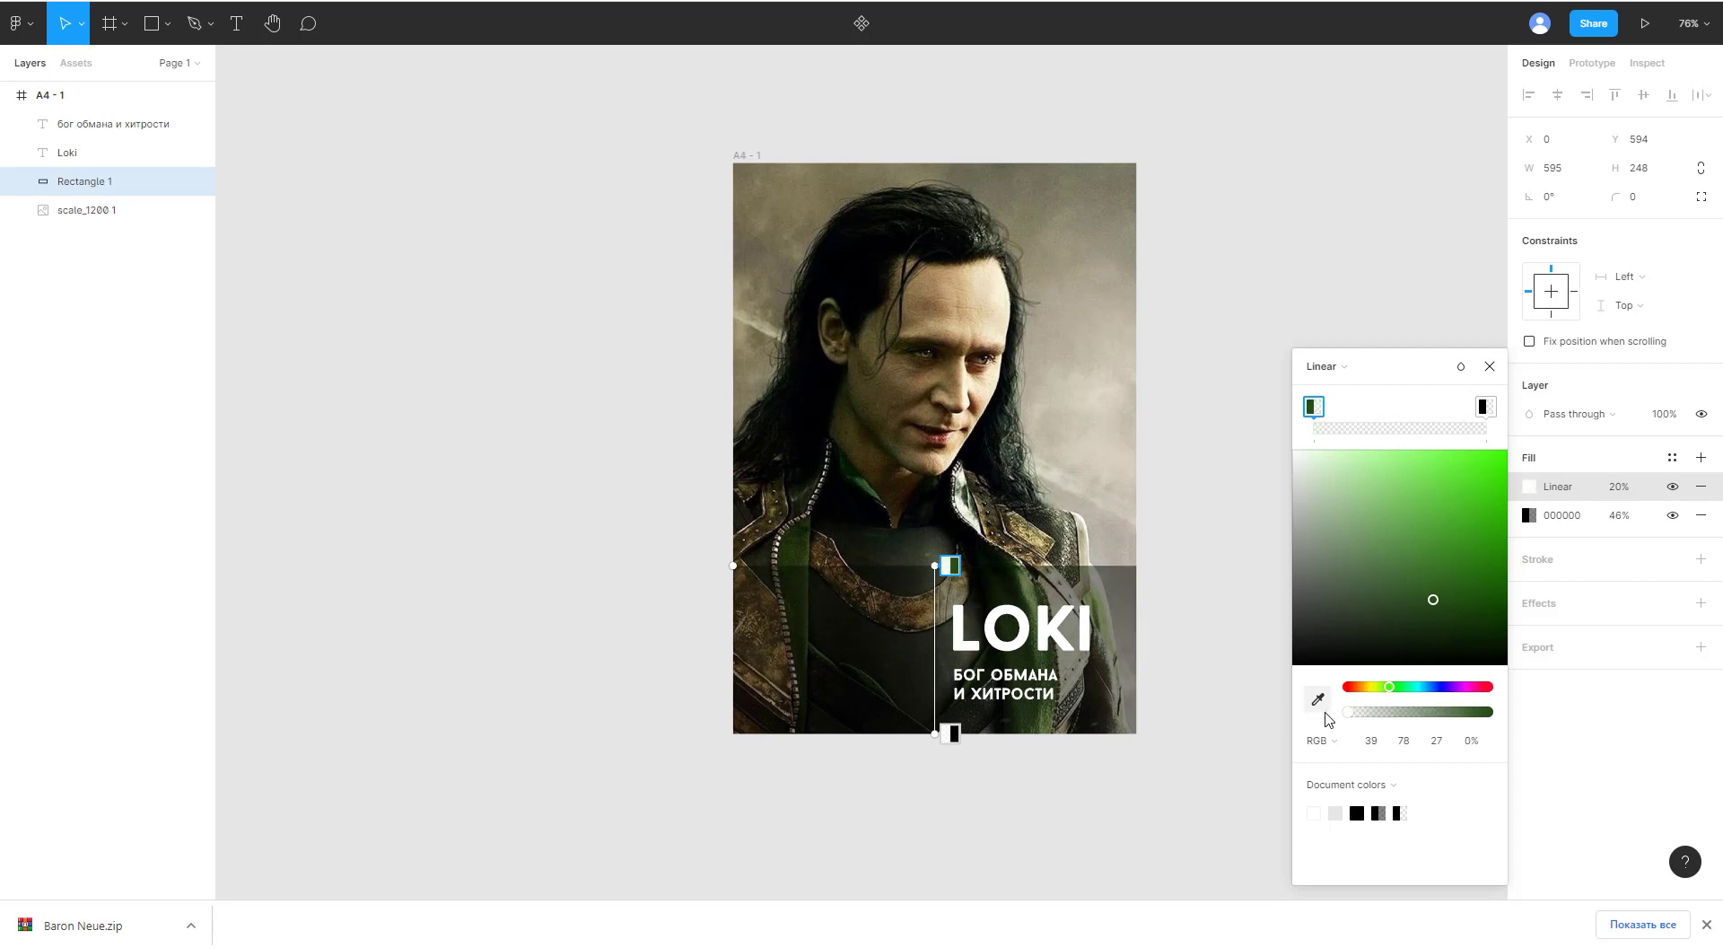
Step: Set the gradient's end stop to the collar green (RGB 41, 77, 28) sampled from the picture
{"action": "left_click", "coordinate": [1485, 407]}
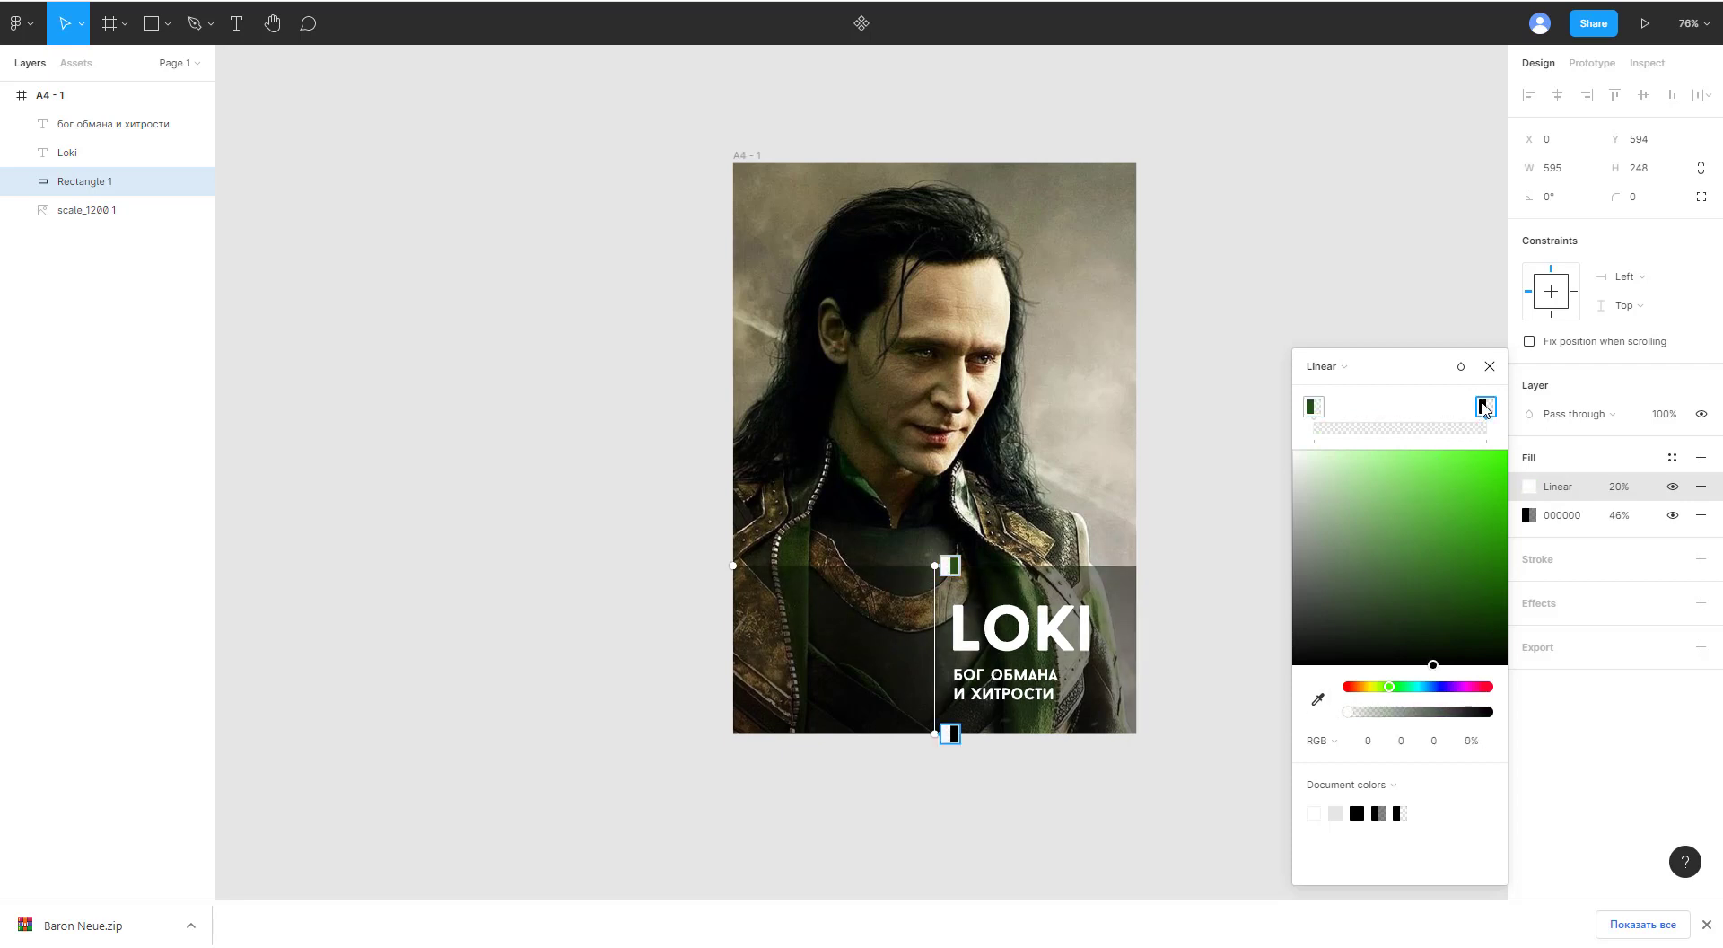
{"action": "left_click", "coordinate": [1317, 703]}
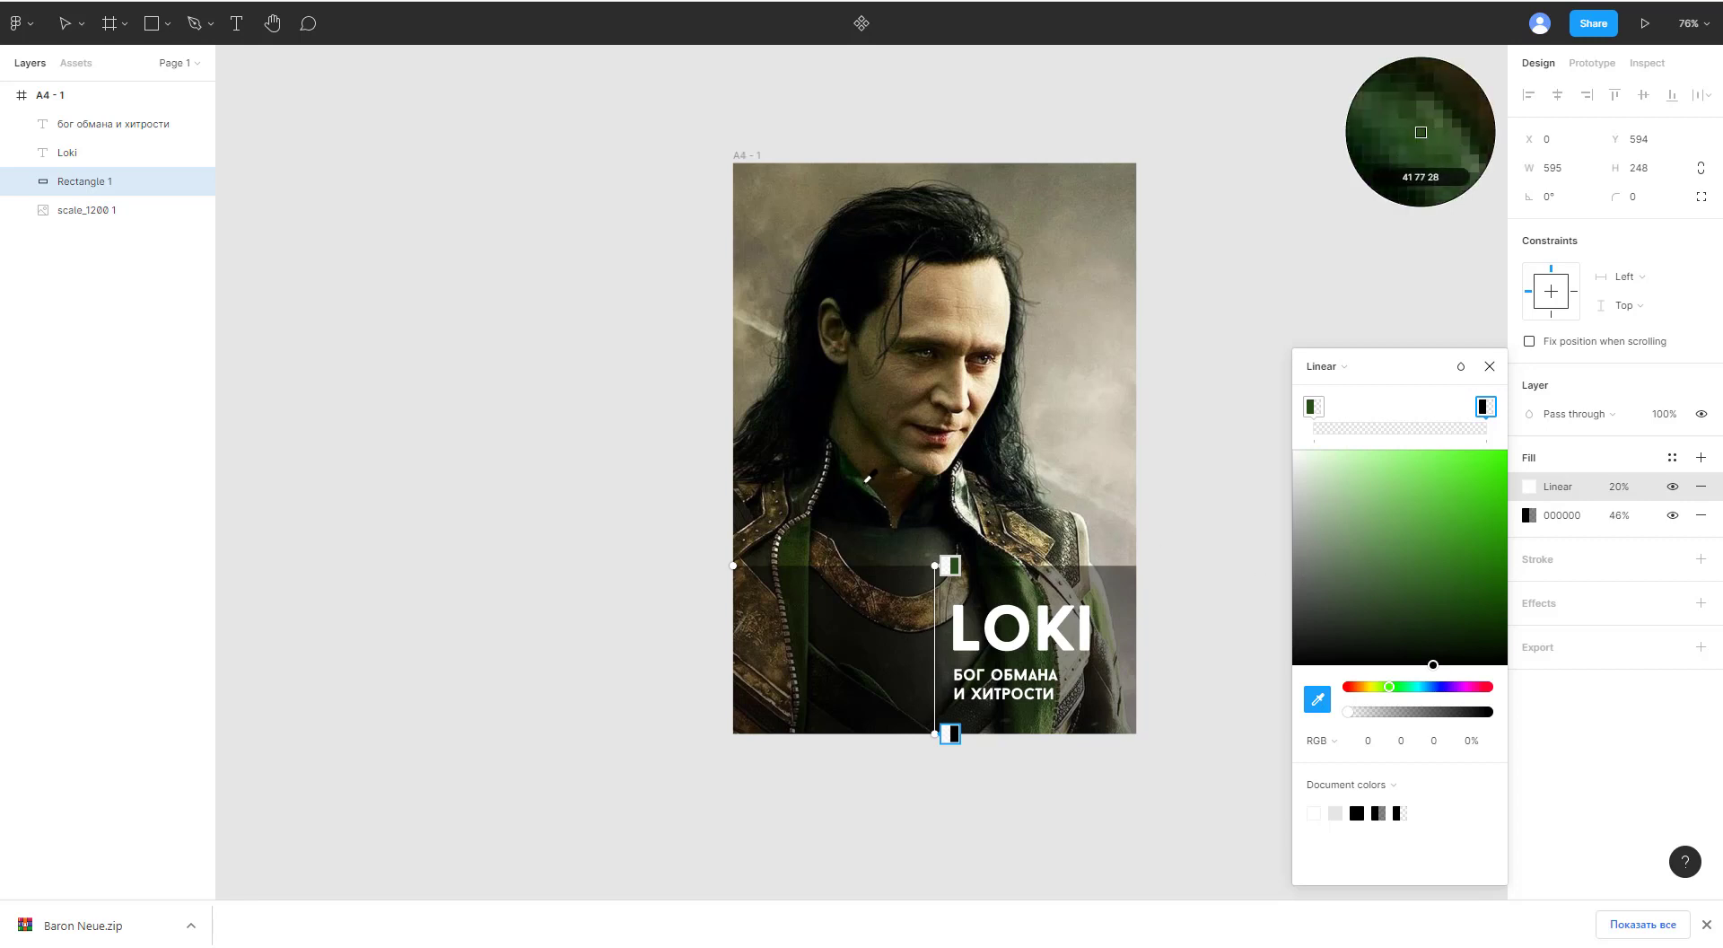
{"action": "left_click", "coordinate": [867, 479]}
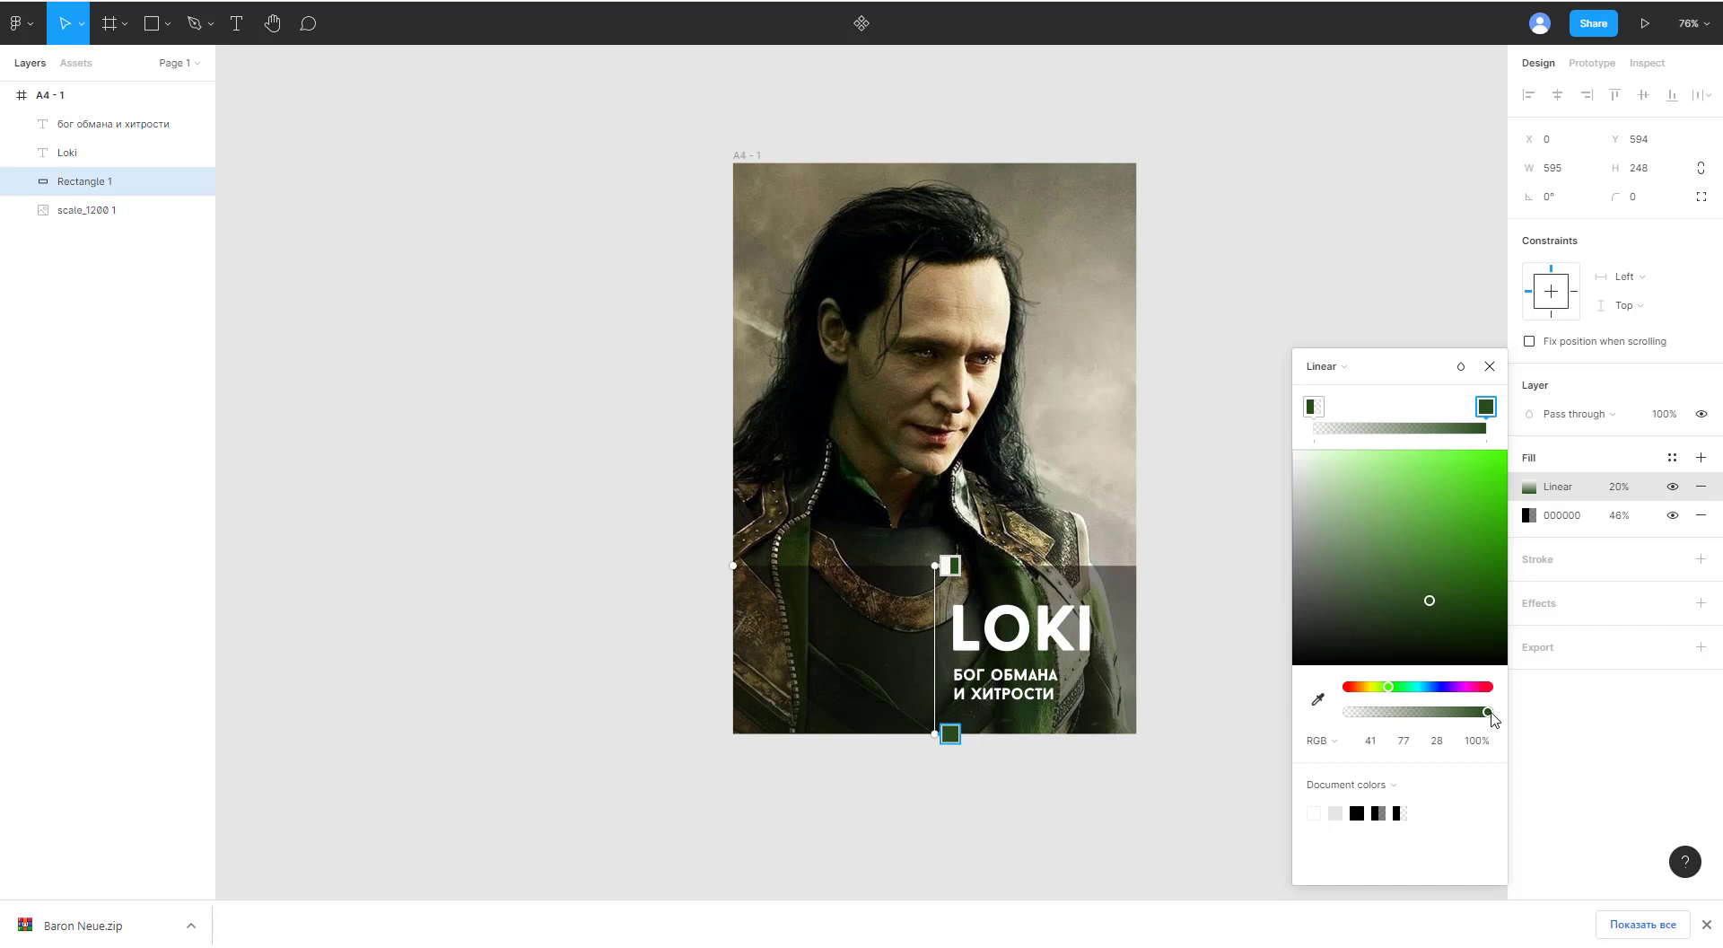
Step: Set the linear gradient fill's opacity to 100% and remove the black 46% fill from the rectangle
{"action": "left_click", "coordinate": [1619, 487]}
{"action": "key", "text": "Return"}
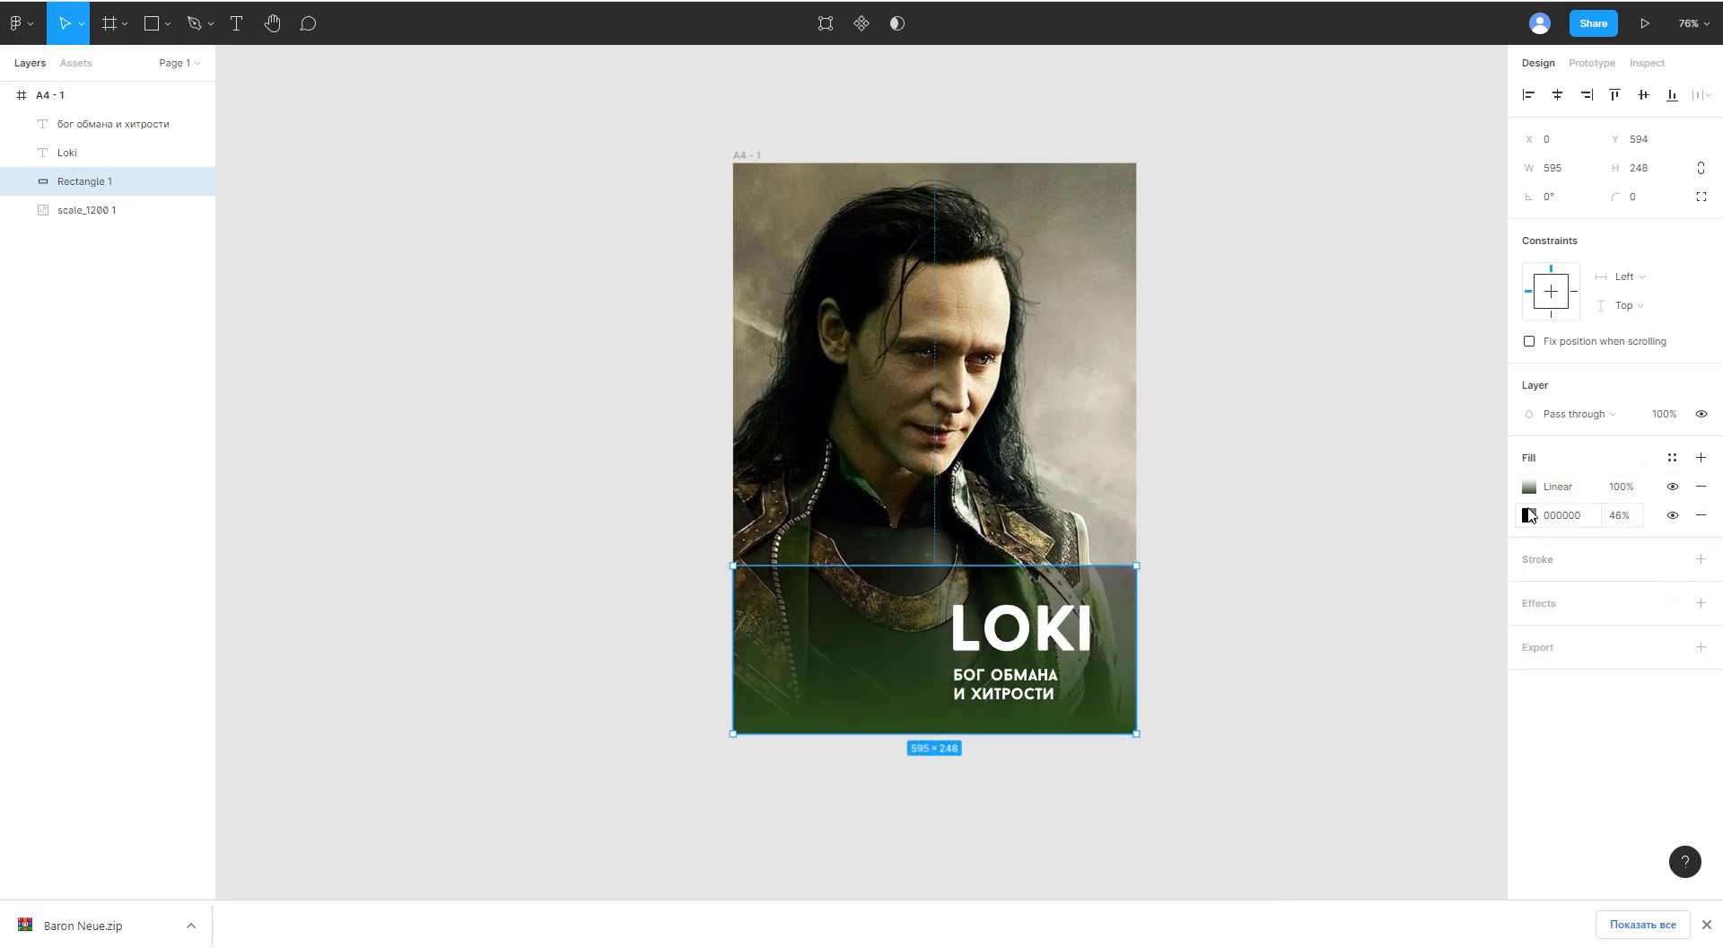
{"action": "left_click", "coordinate": [1698, 519]}
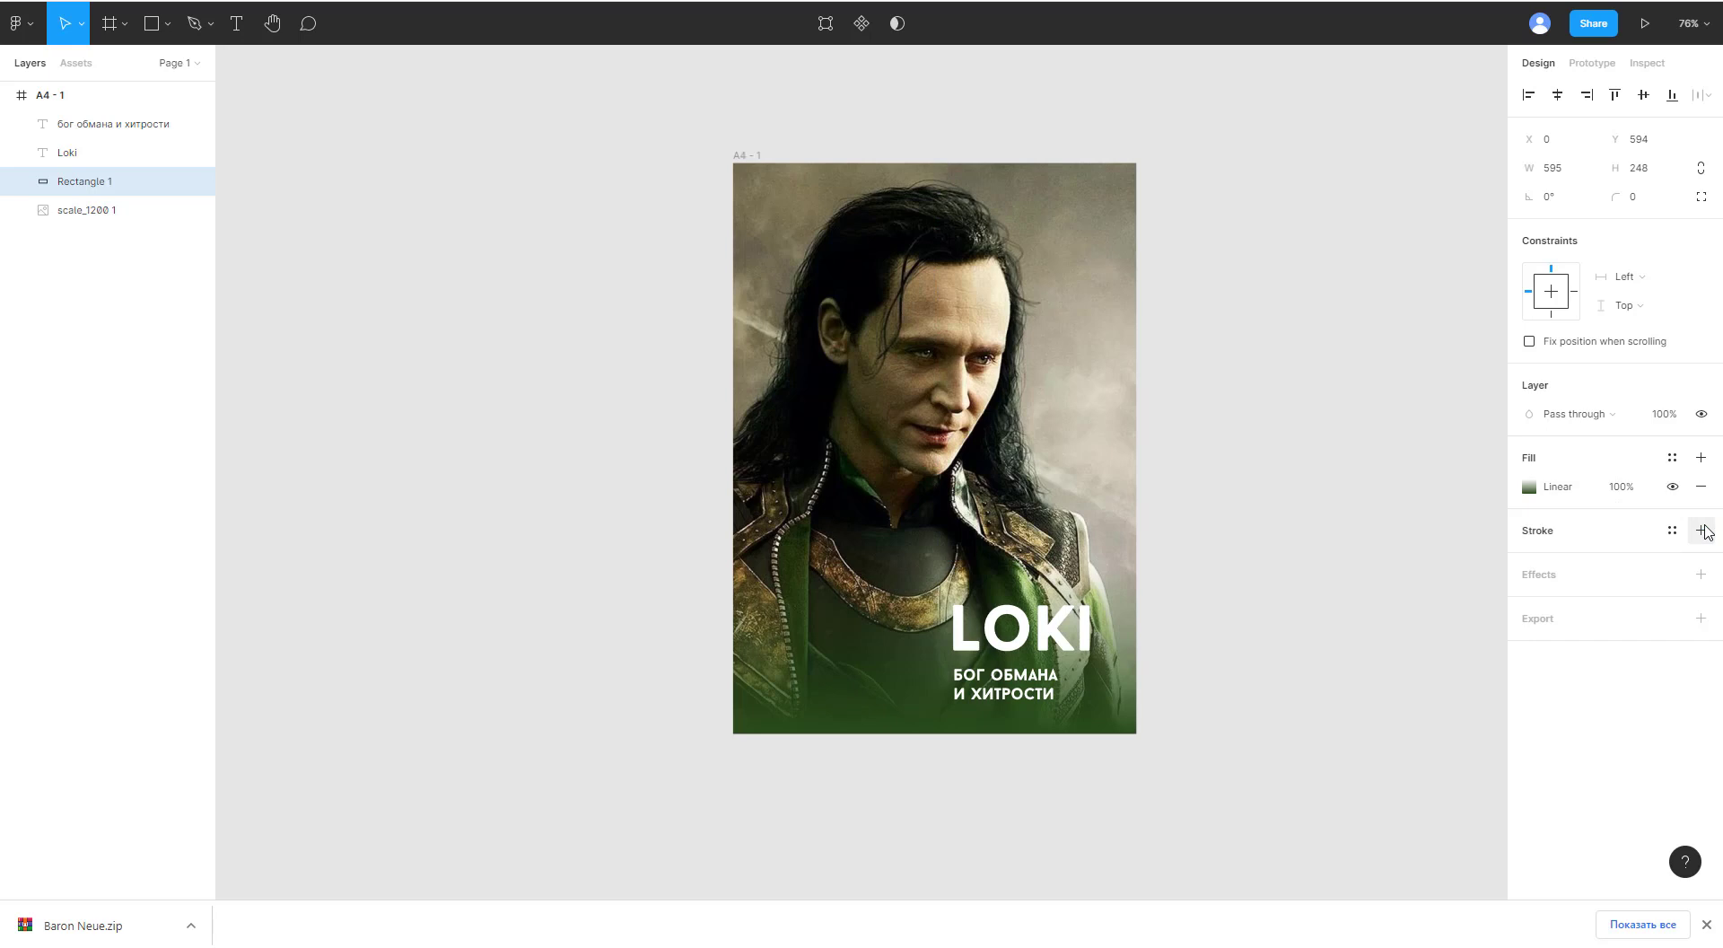
Step: Adjust the start and end handles of the linear gradient on the rectangle behind the titles
{"action": "left_click", "coordinate": [1296, 804]}
{"action": "left_click", "coordinate": [879, 679]}
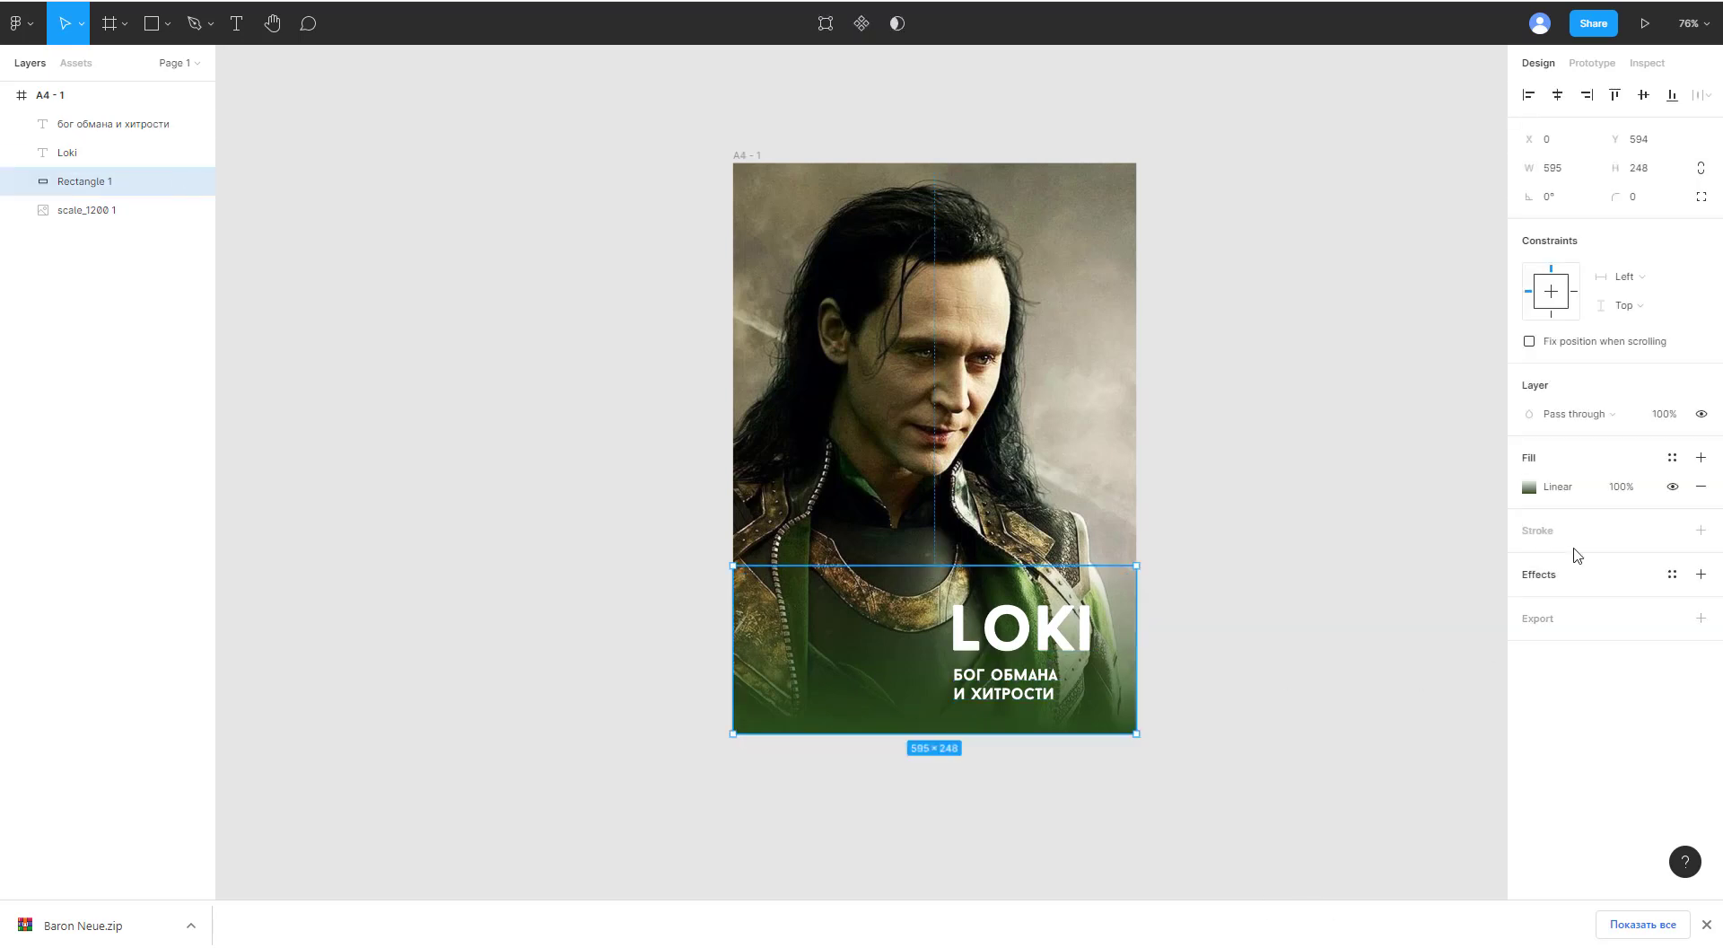
{"action": "left_click", "coordinate": [1528, 488]}
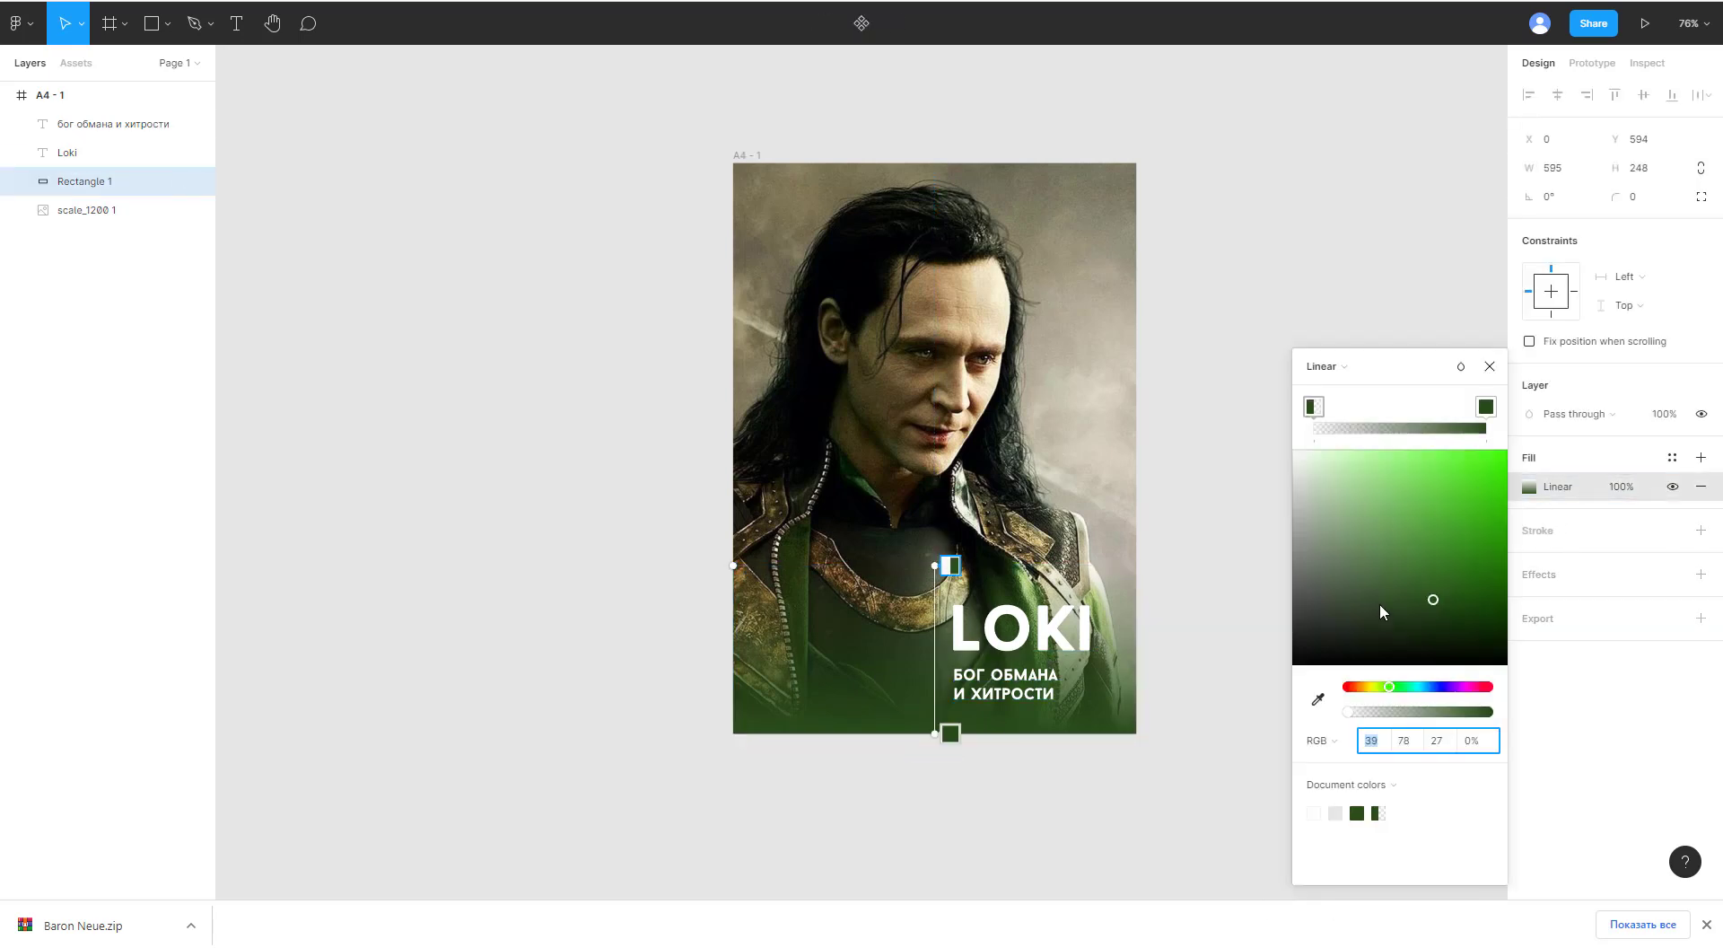
{"action": "mouse_move", "coordinate": [935, 565]}
{"action": "left_mouse_down"}
{"action": "mouse_move", "coordinate": [933, 493]}
{"action": "mouse_move", "coordinate": [938, 610]}
{"action": "mouse_move", "coordinate": [939, 575]}
{"action": "left_mouse_up"}
{"action": "left_click_drag", "start_coordinate": [949, 734], "coordinate": [953, 685]}
{"action": "key", "text": "Escape"}
{"action": "key", "text": "Escape"}
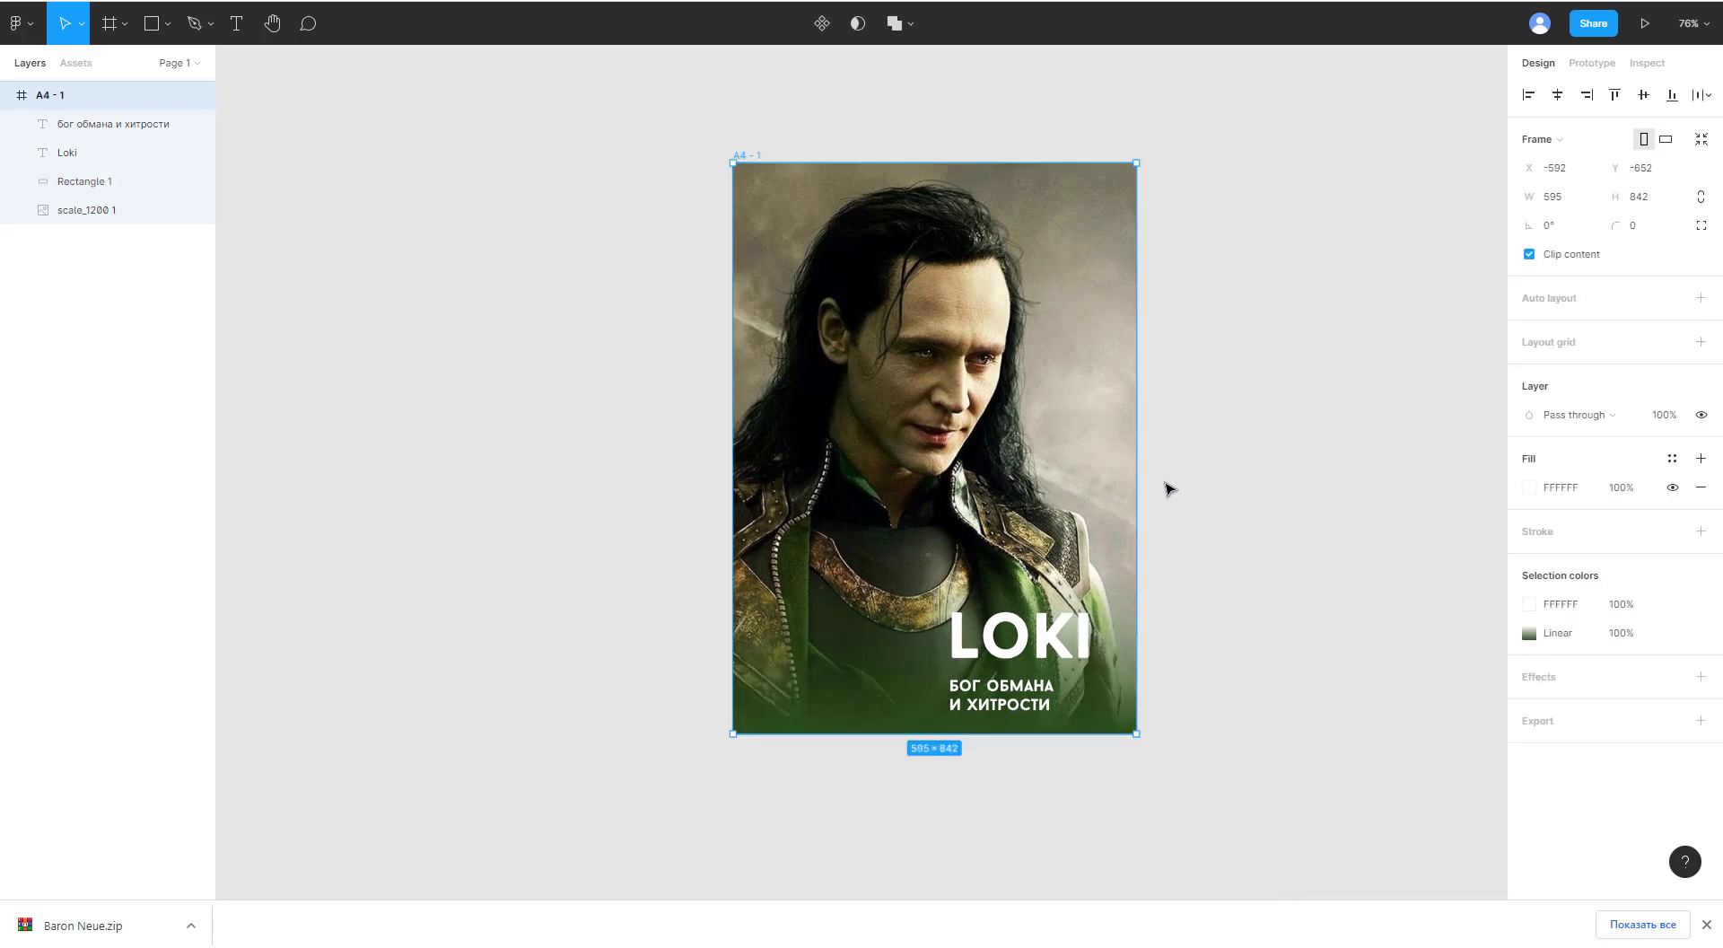
Step: Reduce the Loki picture's saturation to the minimum so it turns black and white
{"action": "left_click", "coordinate": [970, 334]}
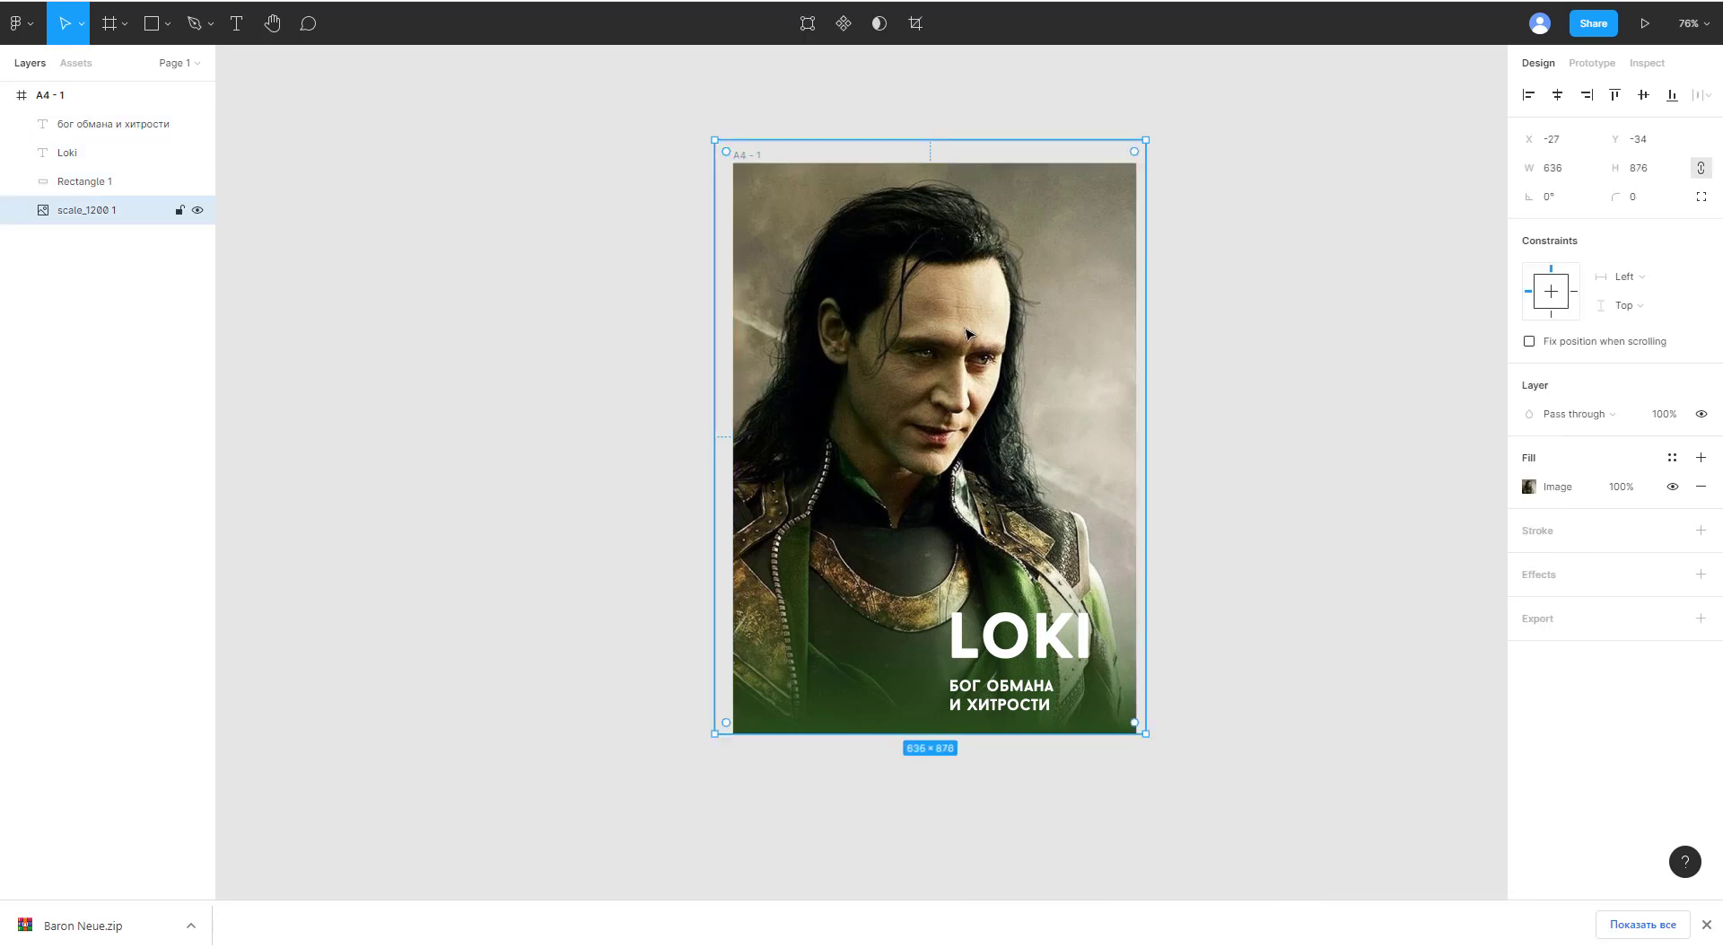
{"action": "left_click", "coordinate": [1529, 489]}
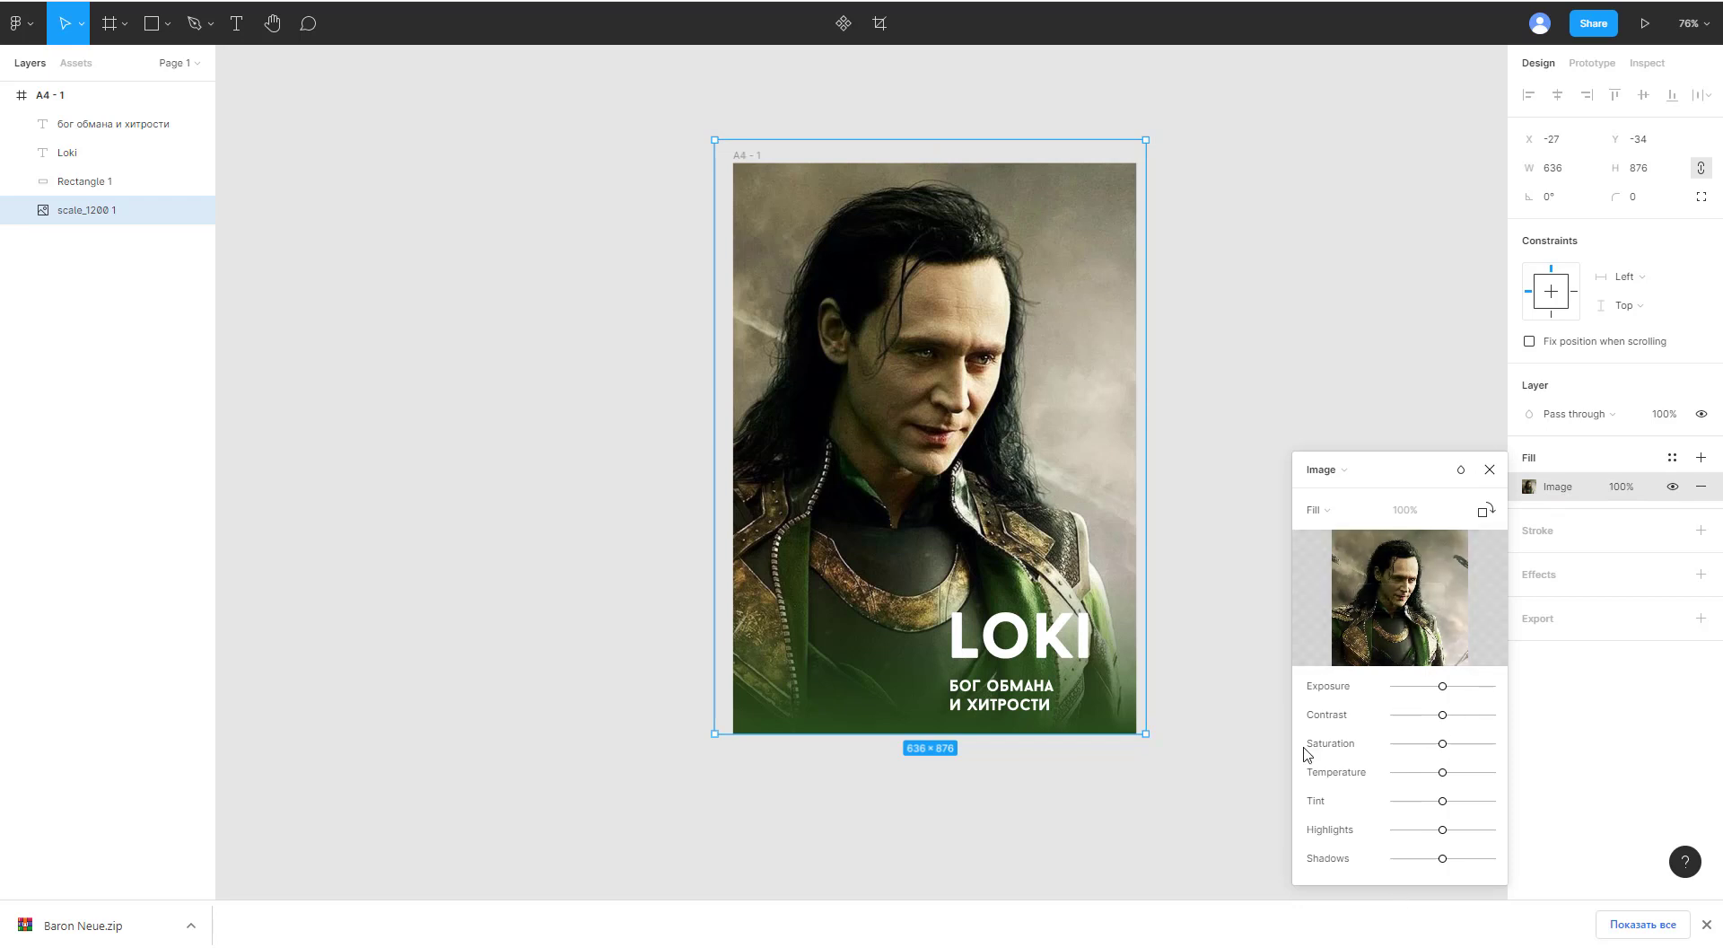
{"action": "left_click_drag", "start_coordinate": [1442, 743], "coordinate": [1368, 747]}
{"action": "left_click", "coordinate": [1489, 469]}
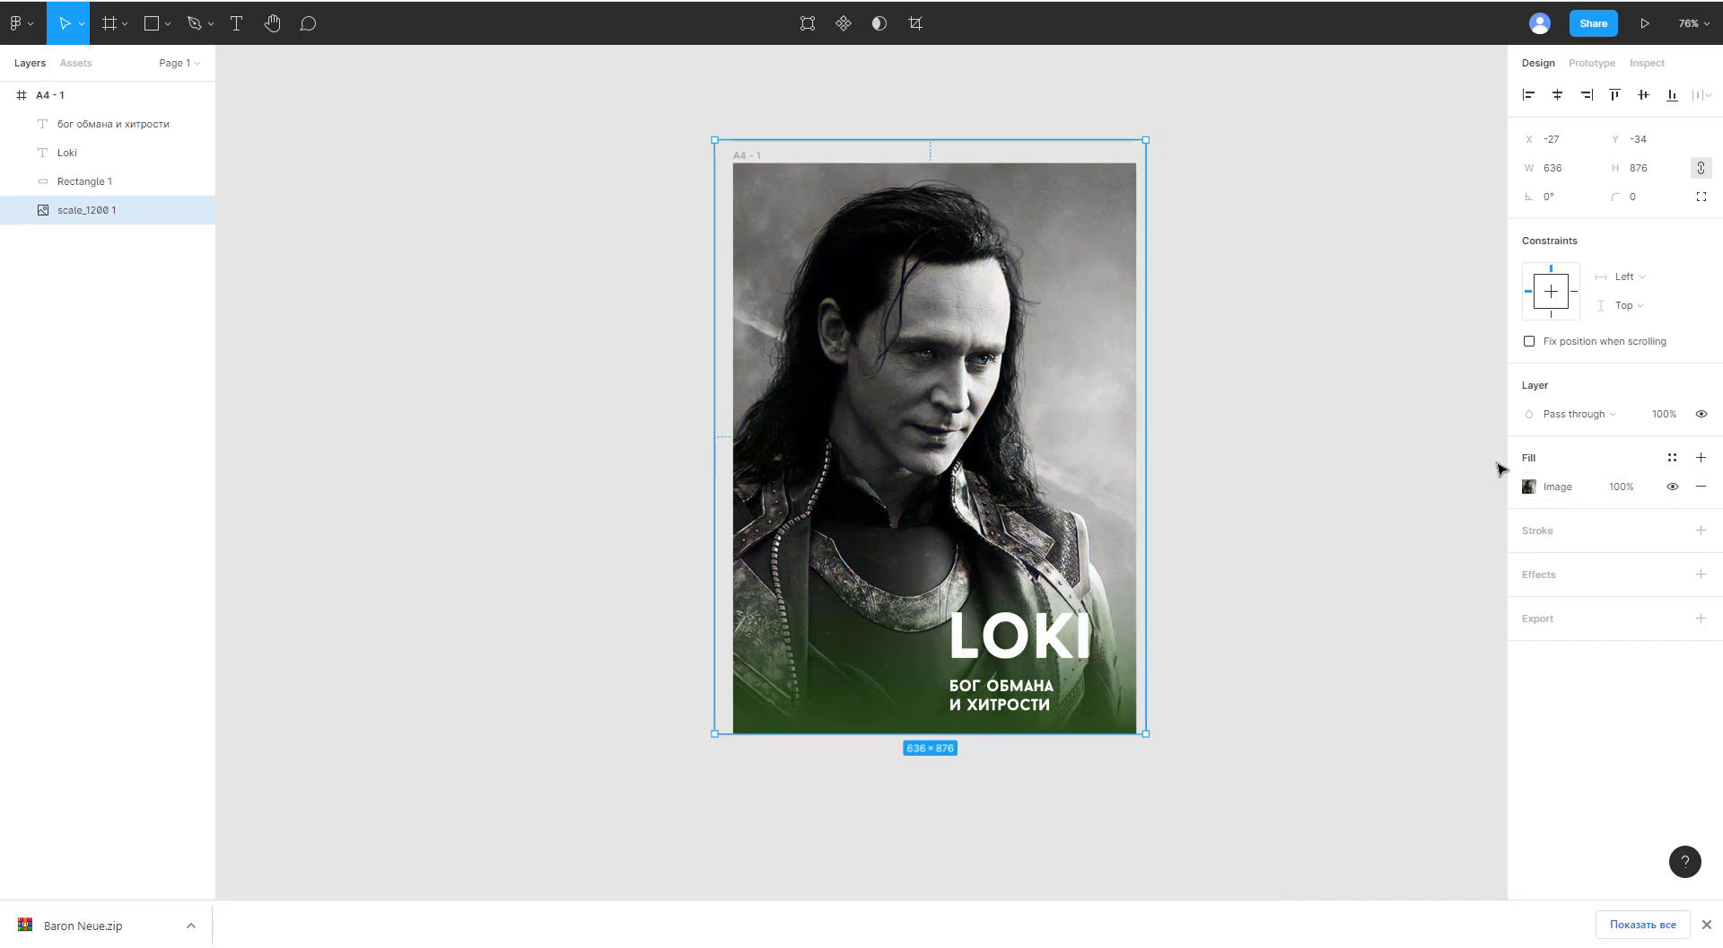
Step: Draw a diagonal line about 1013 px long across the poster and give its stroke the dark document green 294D1C
{"action": "left_click", "coordinate": [168, 24]}
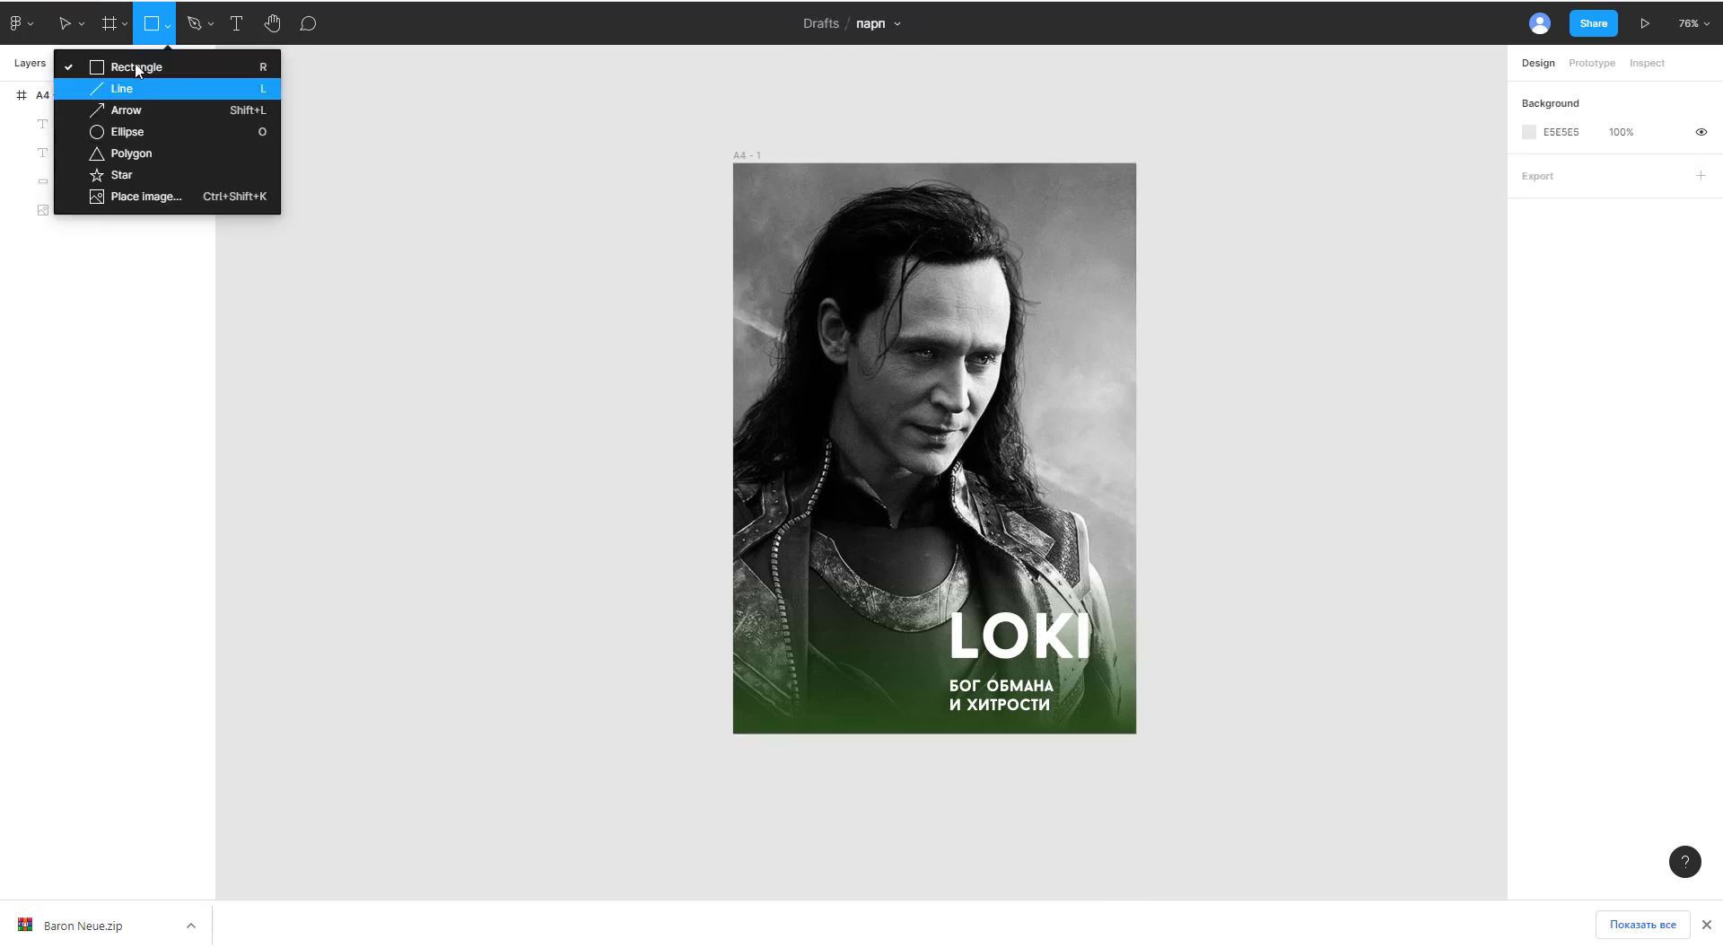
{"action": "left_click", "coordinate": [147, 90]}
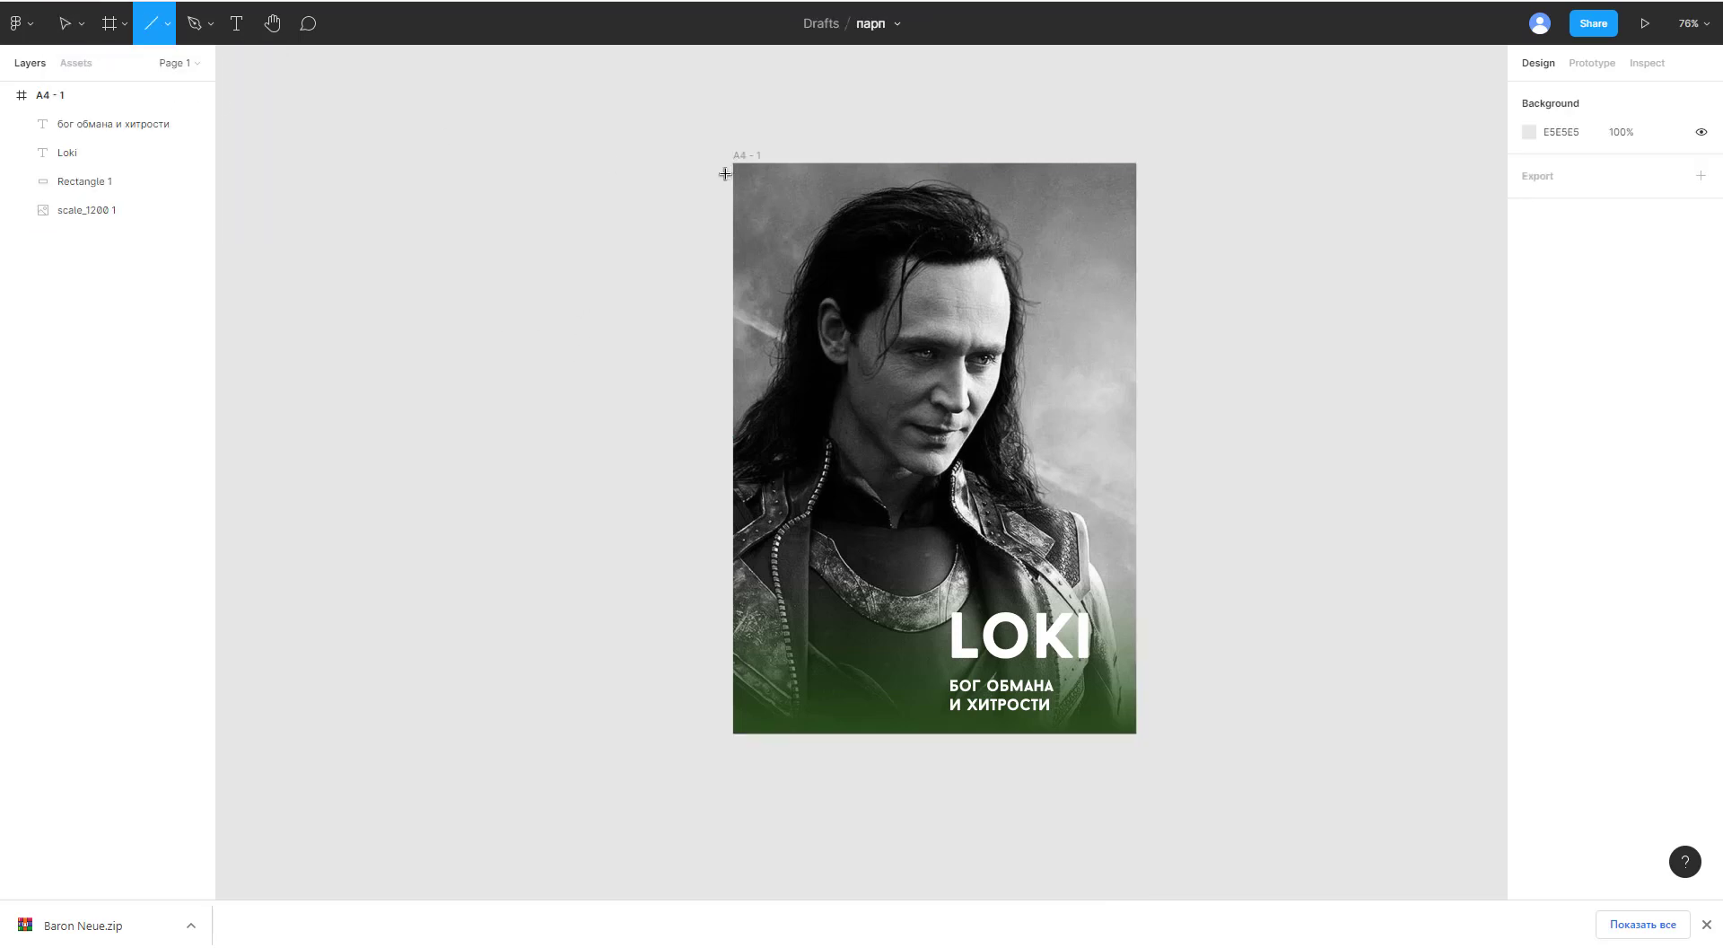
{"action": "left_click_drag", "start_coordinate": [720, 172], "coordinate": [1062, 774]}
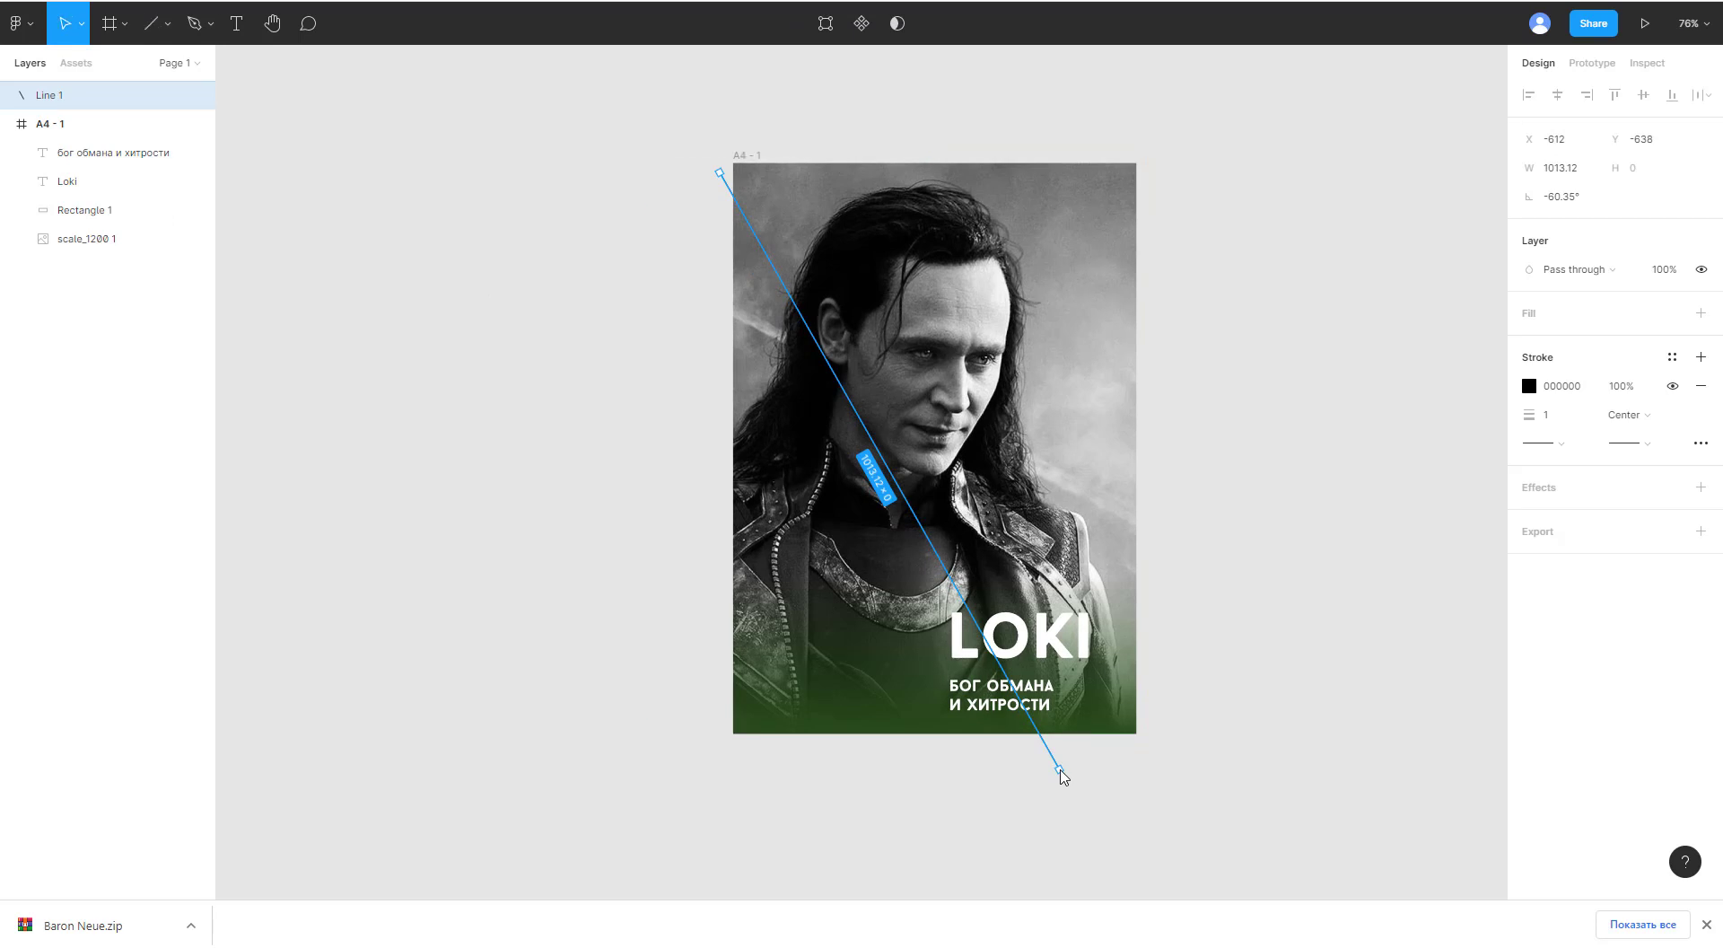
{"action": "left_click", "coordinate": [1528, 386]}
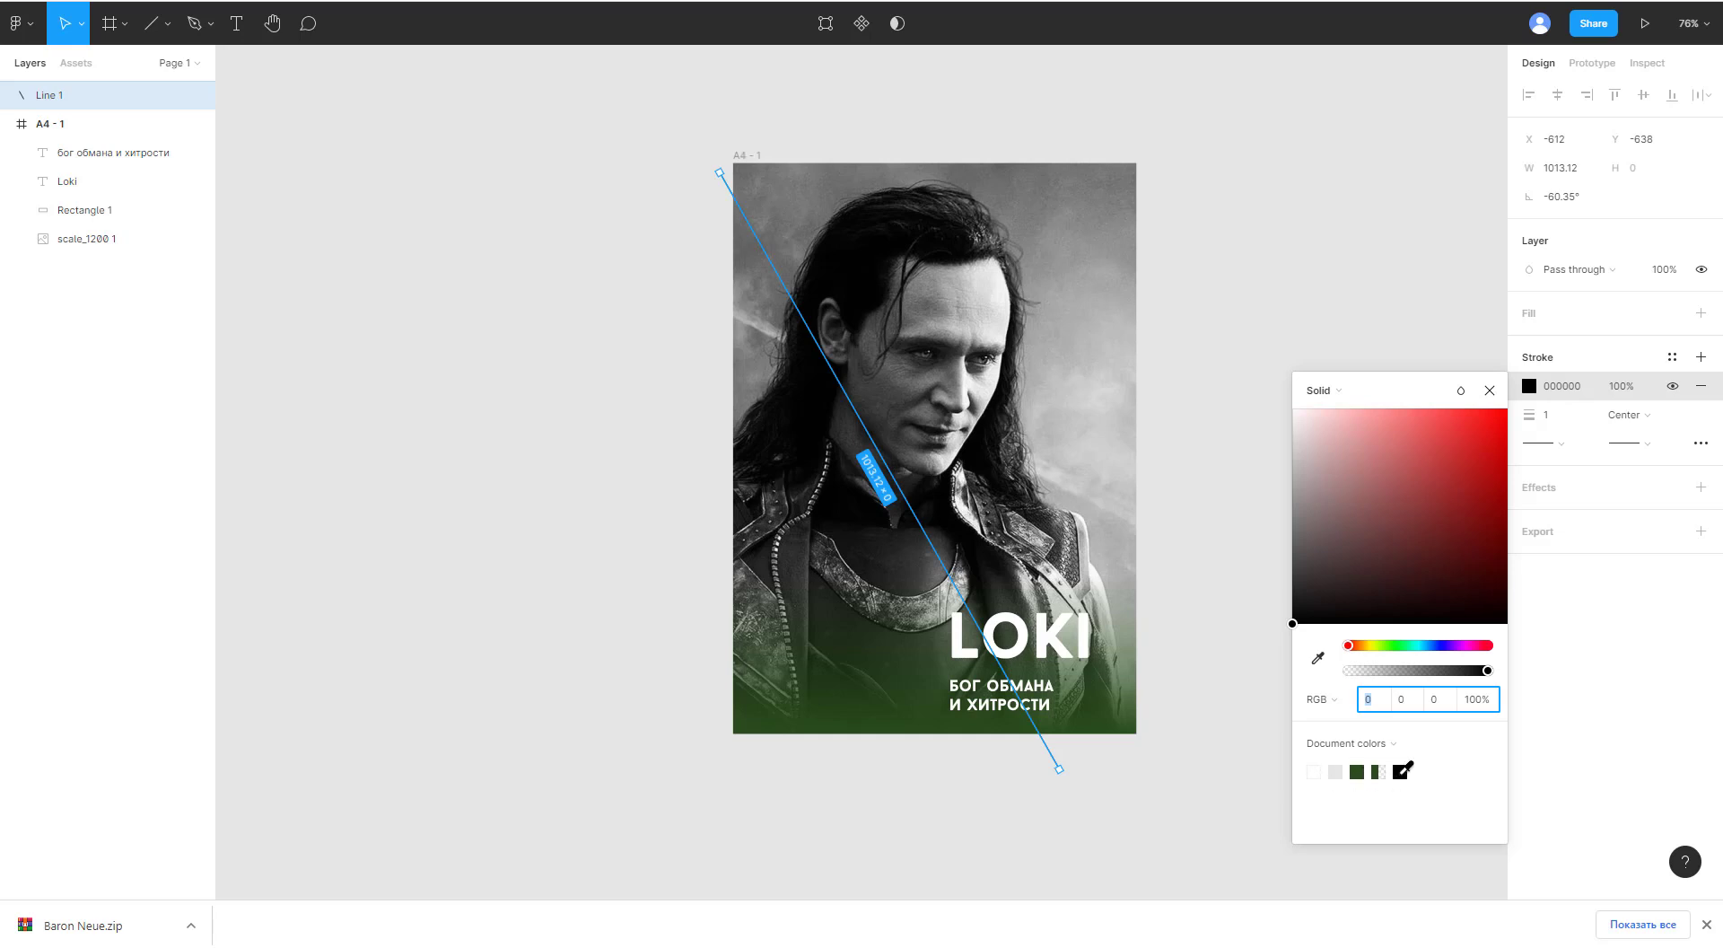
{"action": "left_click", "coordinate": [1355, 771]}
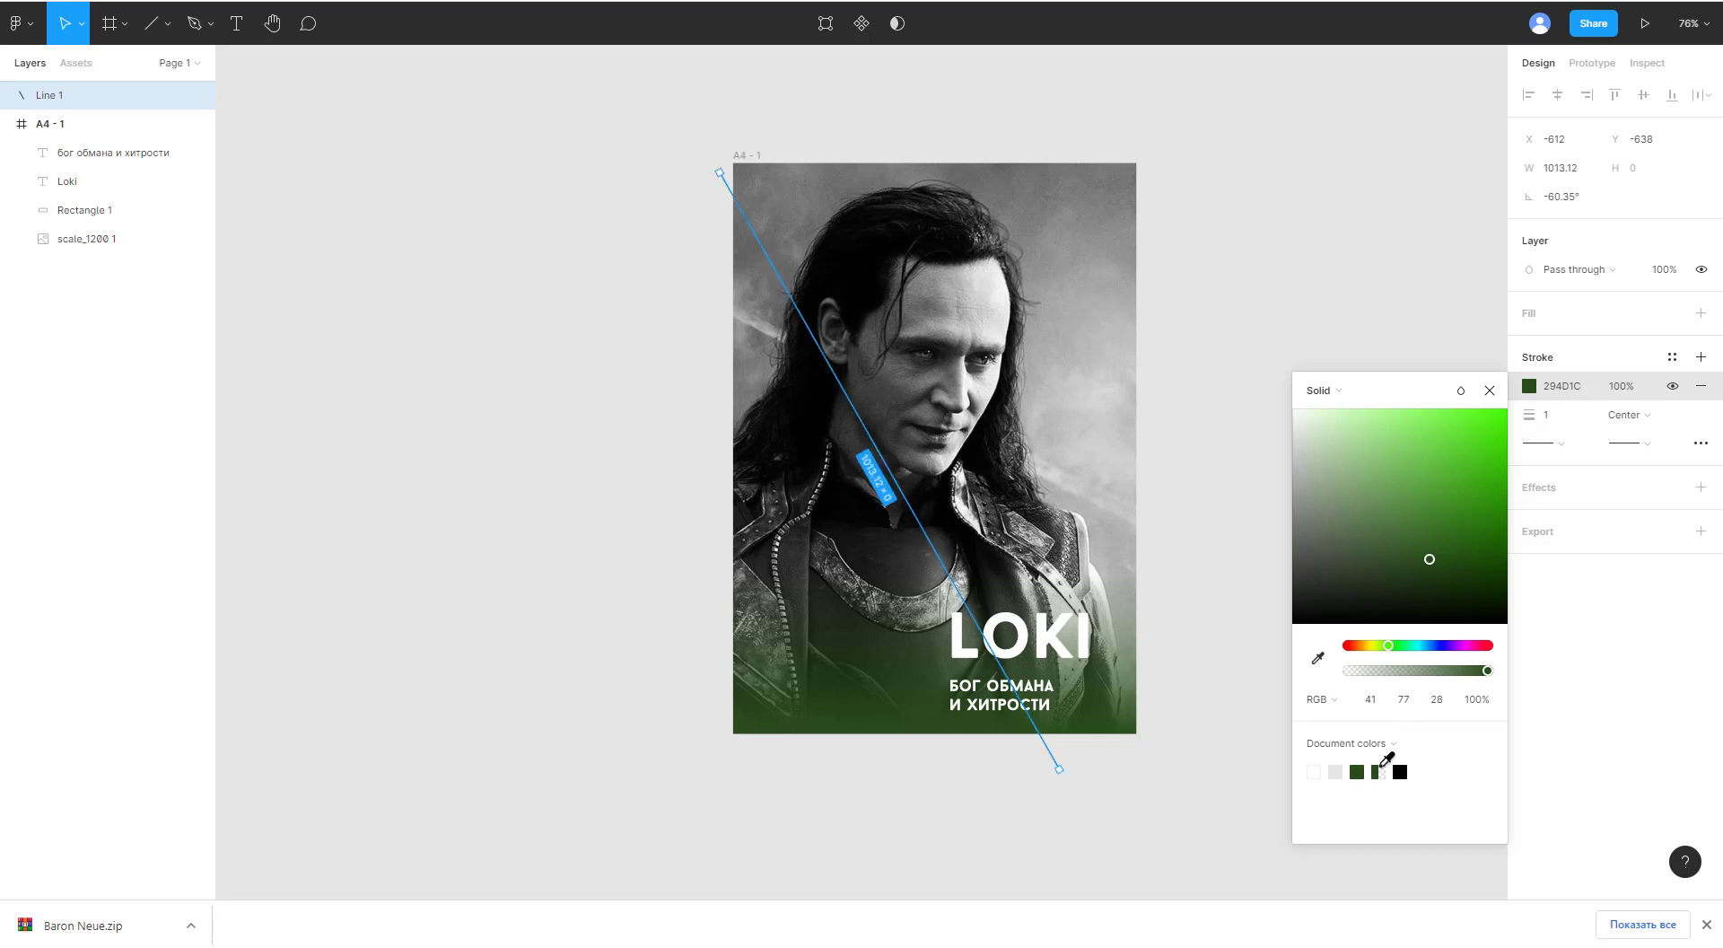
Step: Set the diagonal line's stroke weight to 70 and its colour to the brighter green 217702
{"action": "left_click", "coordinate": [1558, 417]}
{"action": "type", "text": "50"}
{"action": "key", "text": "Return"}
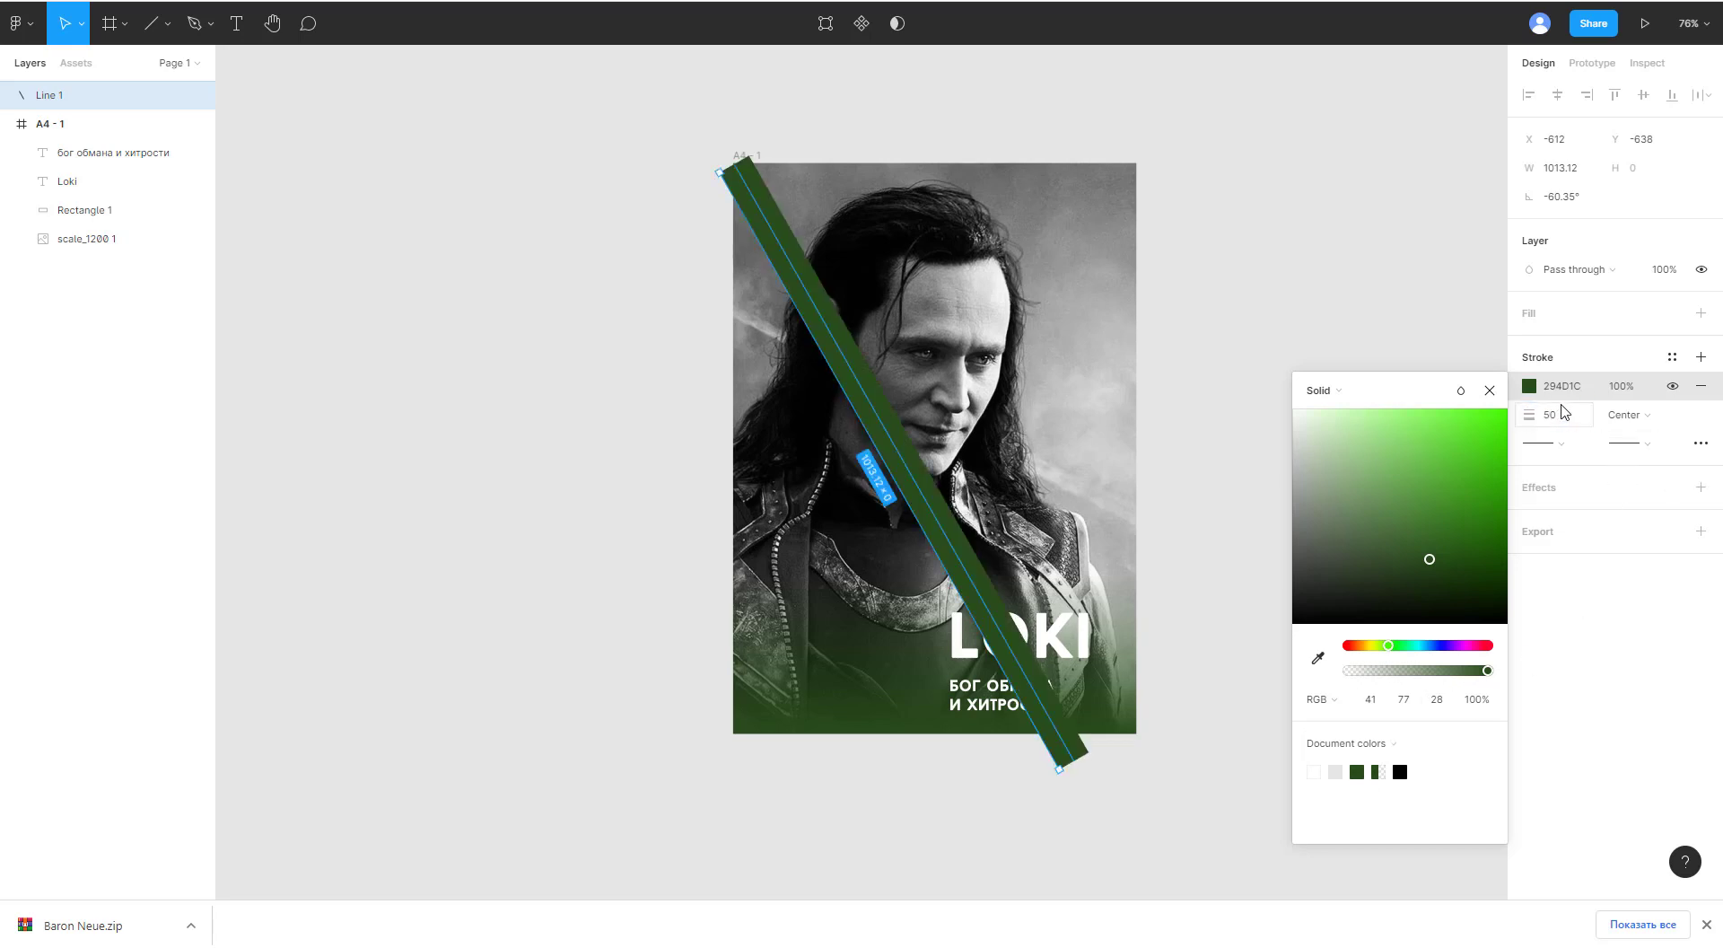
{"action": "left_click", "coordinate": [1566, 418]}
{"action": "key", "text": "Return"}
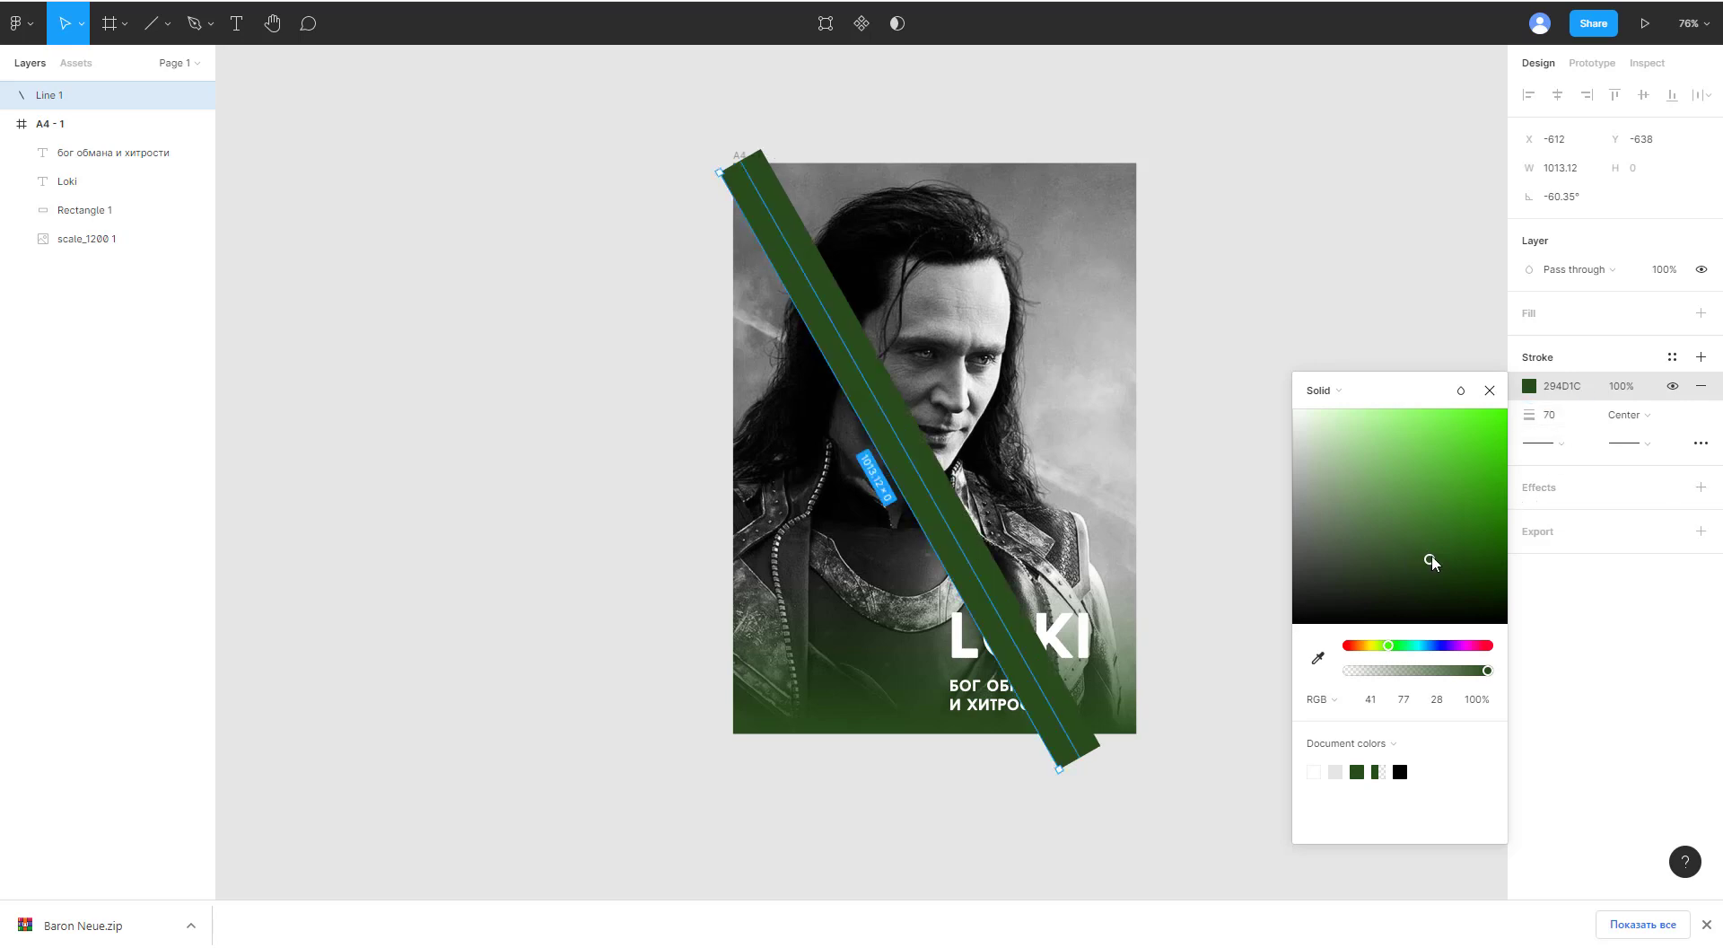
{"action": "mouse_move", "coordinate": [1431, 558]}
{"action": "left_mouse_down"}
{"action": "mouse_move", "coordinate": [1448, 536]}
{"action": "mouse_move", "coordinate": [1505, 531]}
{"action": "left_mouse_up"}
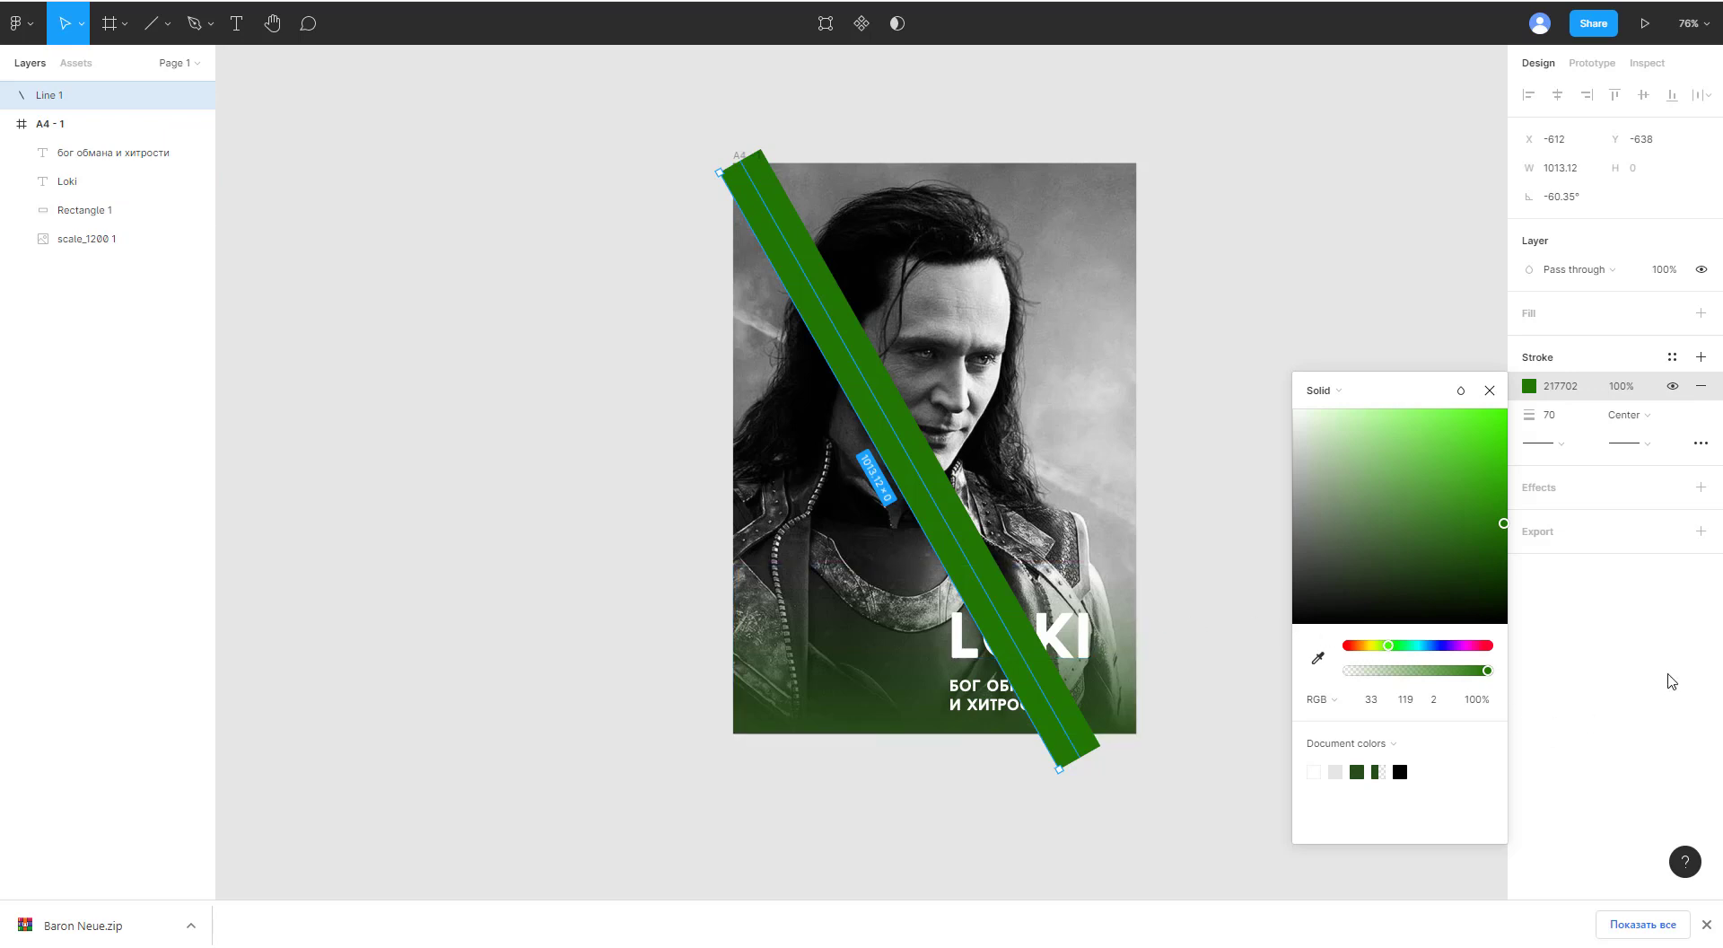
{"action": "left_click", "coordinate": [1673, 681]}
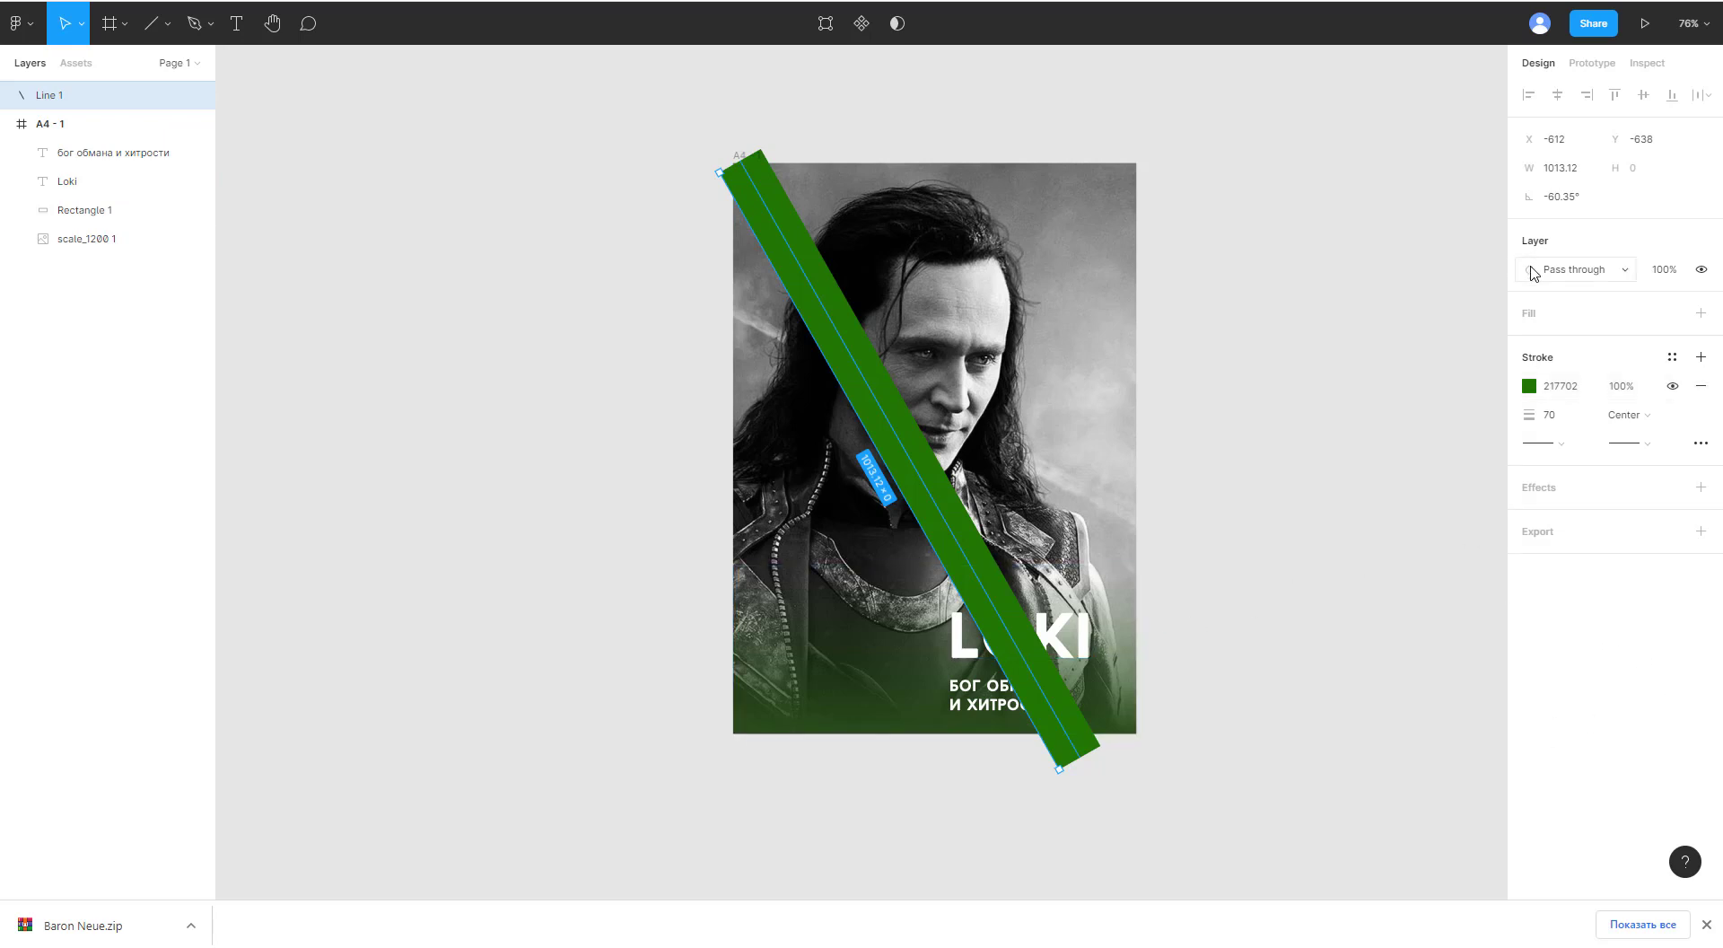
Step: Set the diagonal line's layer blend mode to Darken
{"action": "left_click", "coordinate": [1606, 278]}
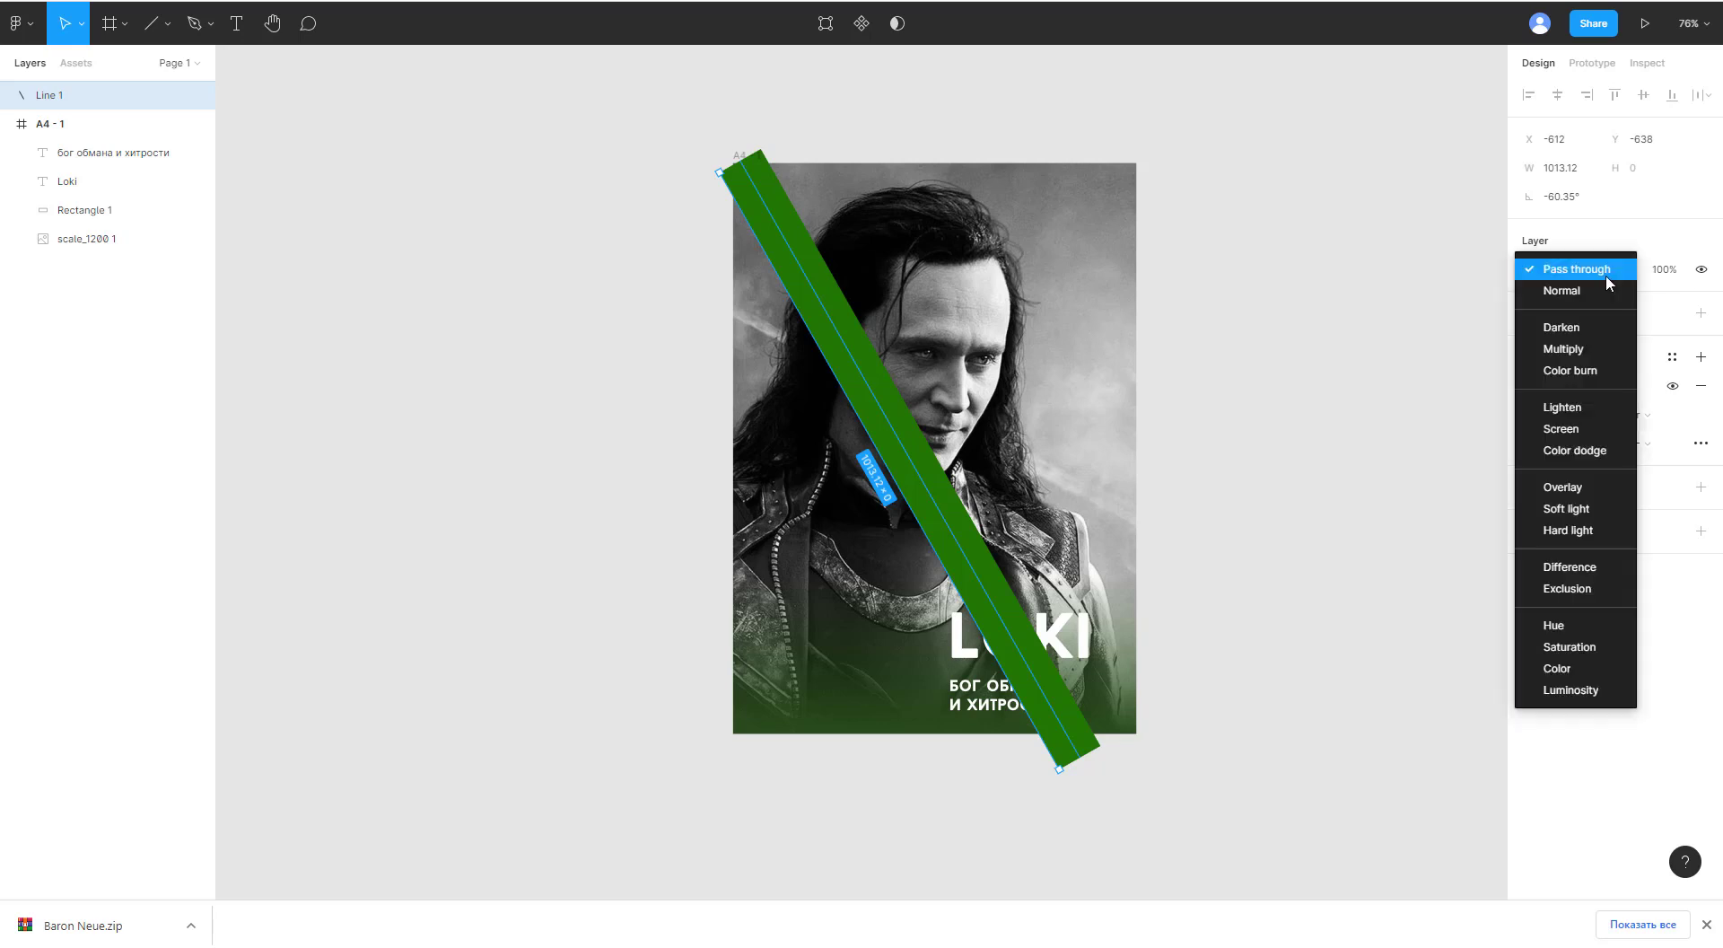
{"action": "left_click", "coordinate": [1576, 327]}
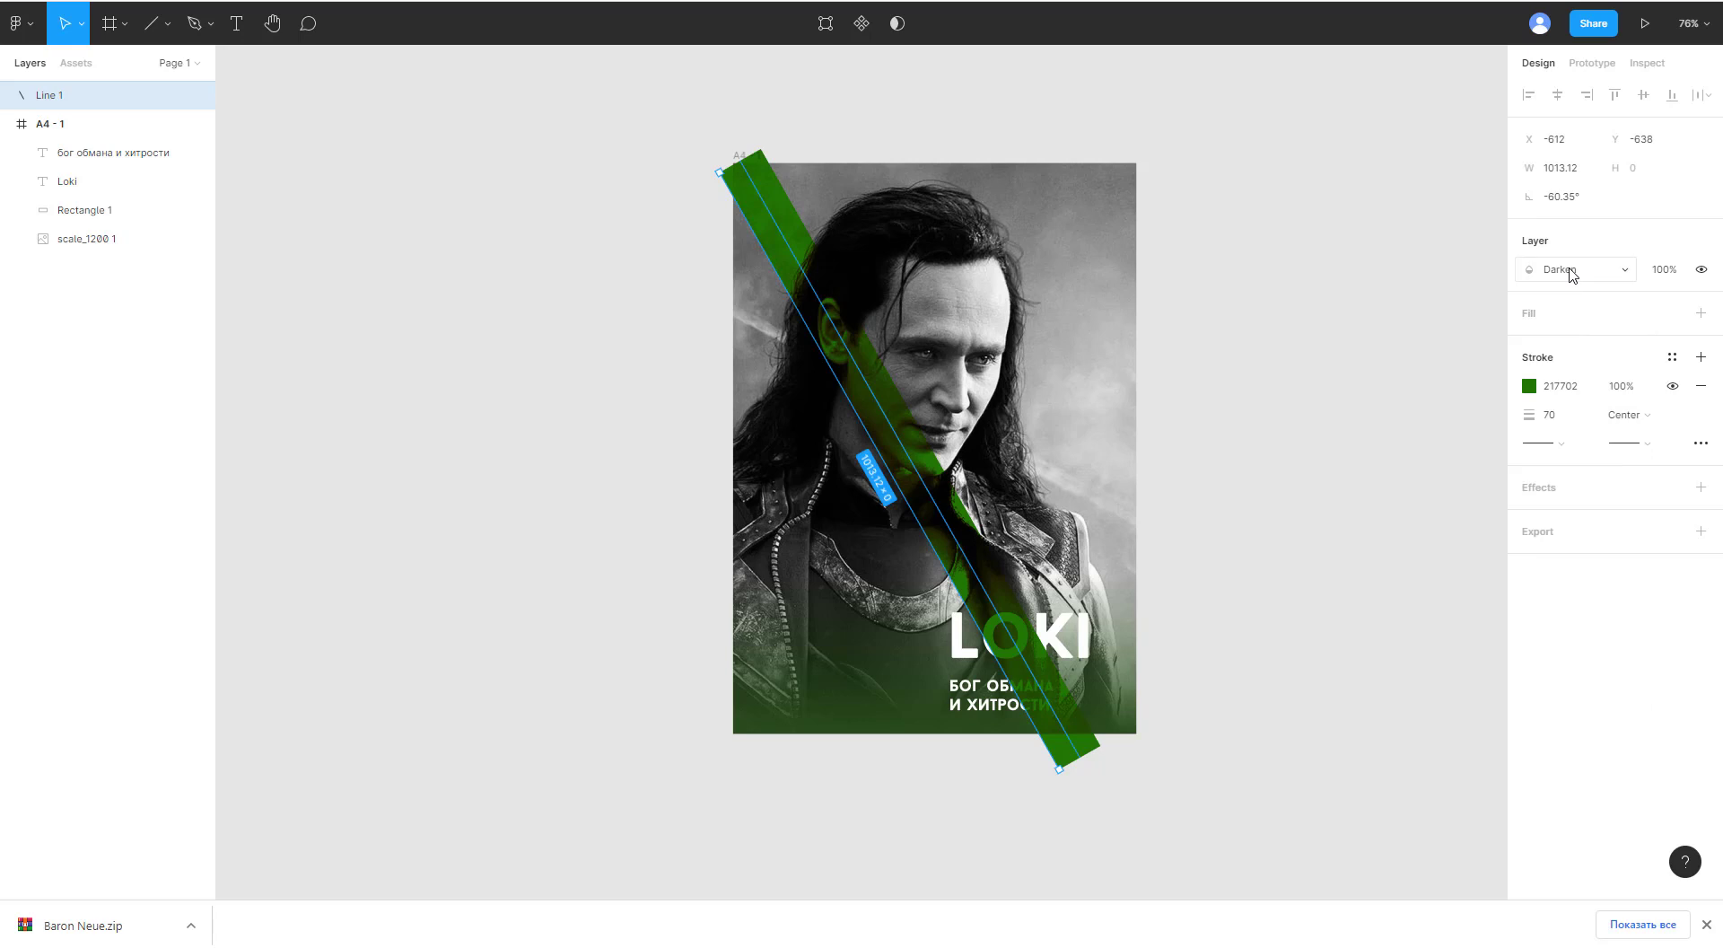
{"action": "left_click", "coordinate": [1572, 273]}
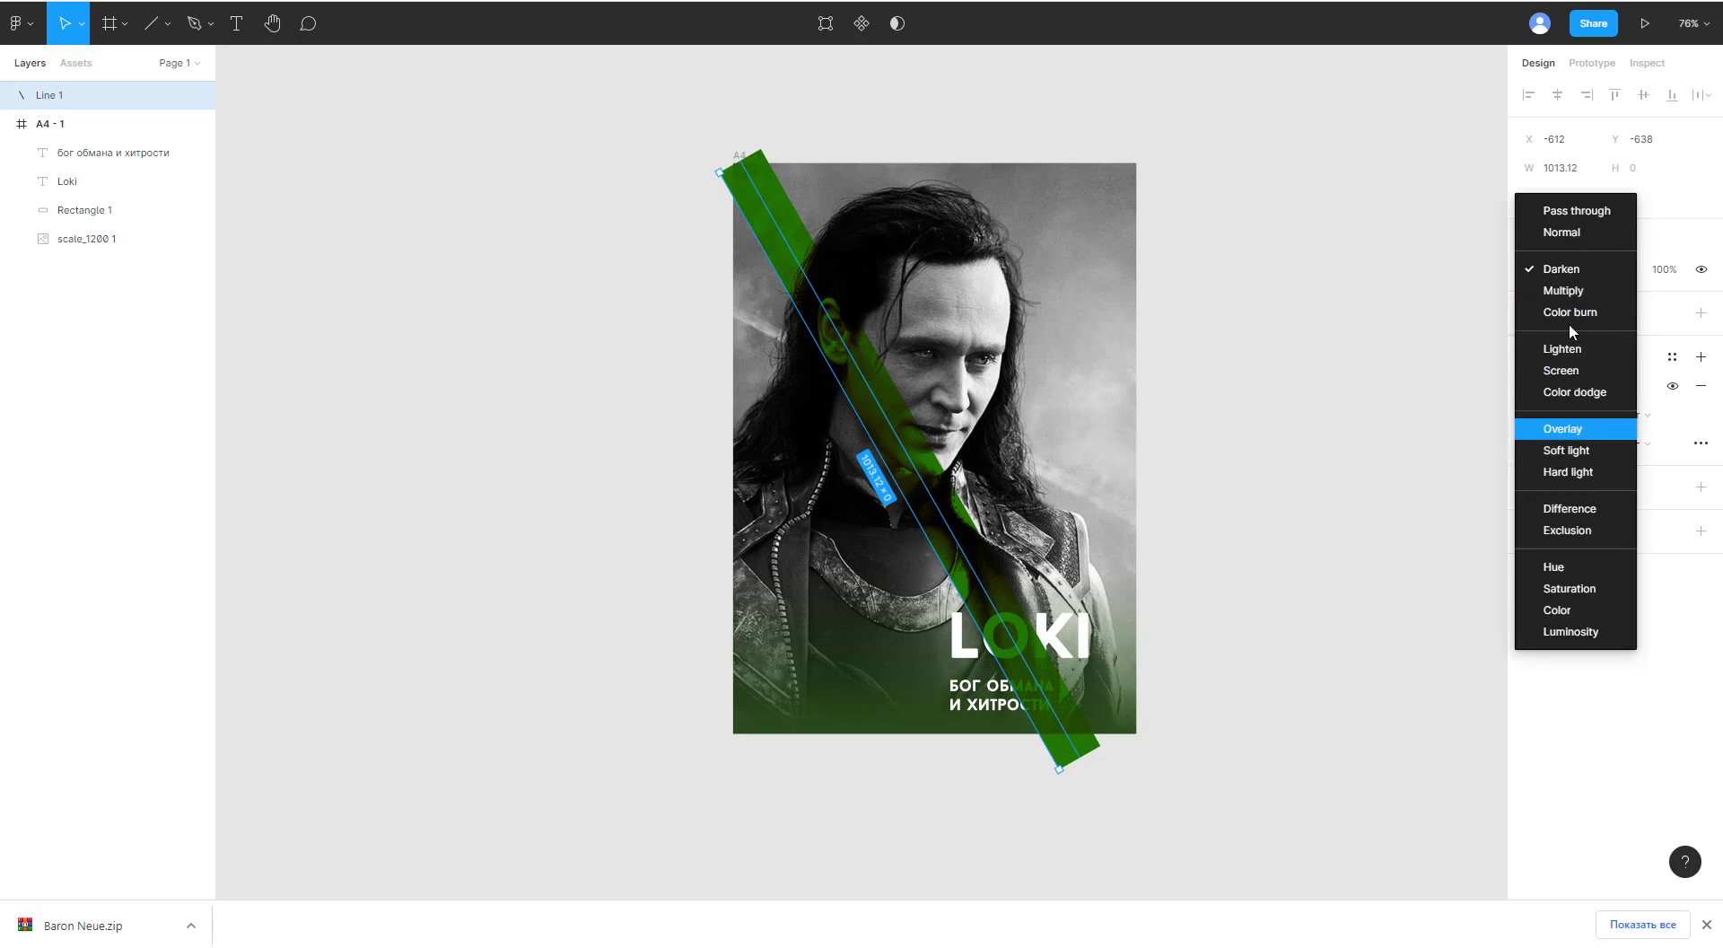
{"action": "left_click", "coordinate": [1580, 270]}
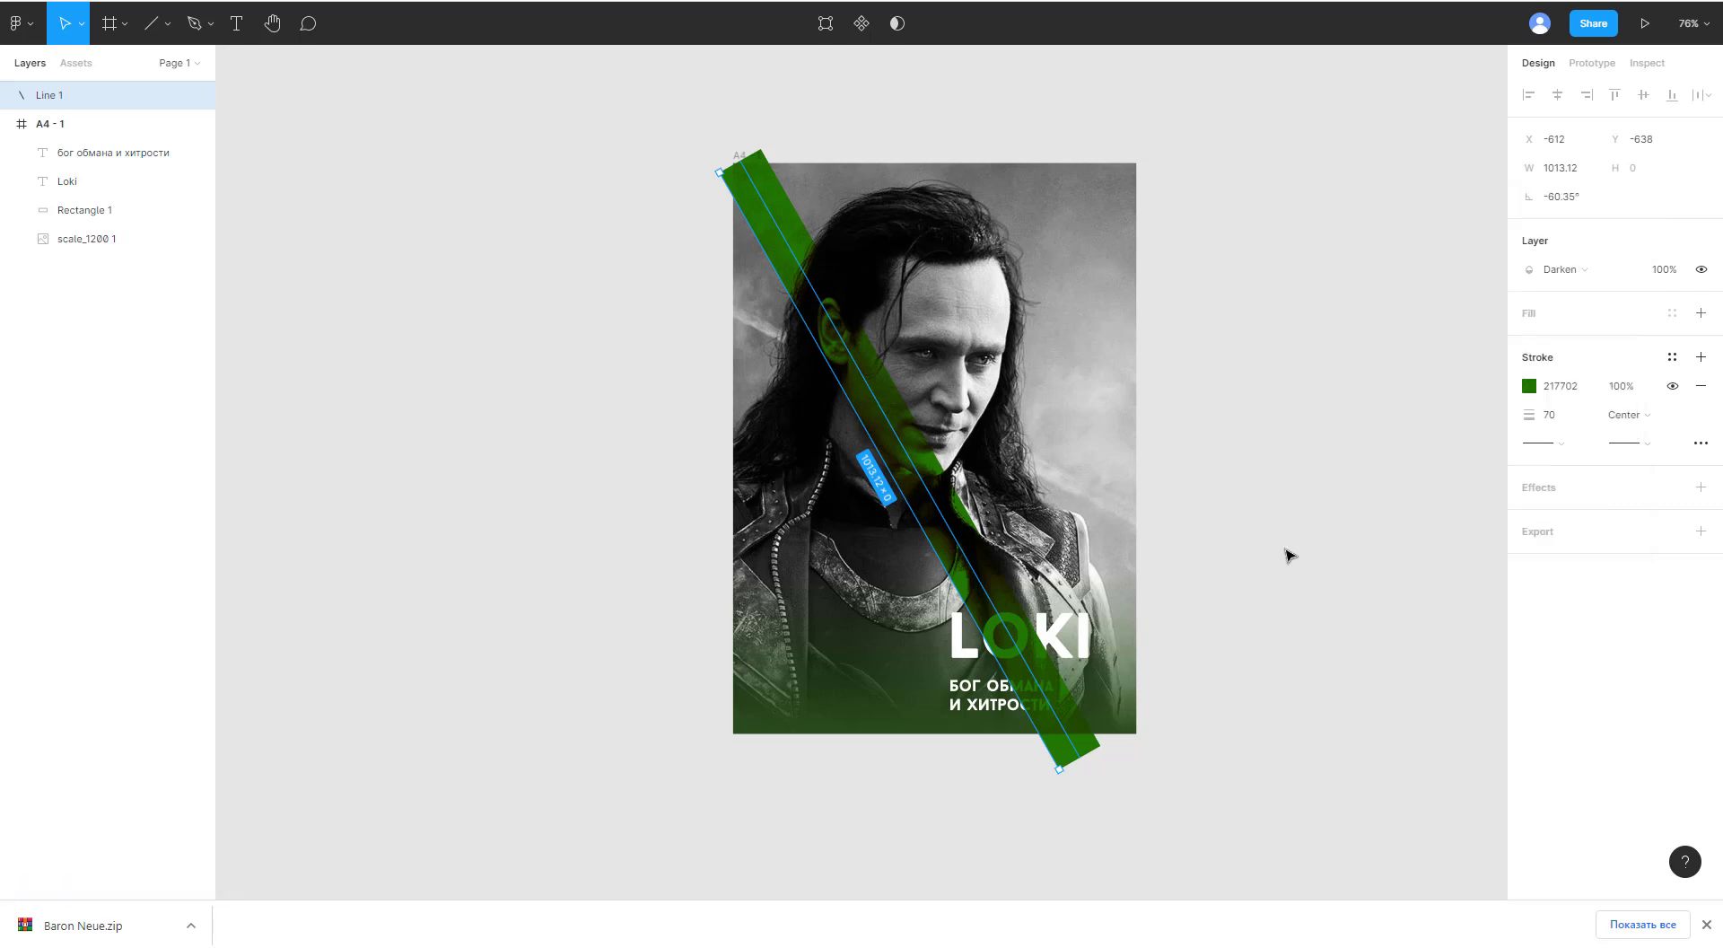
Step: Place the line inside the A4 frame beneath the Loki text layer, and hide the gradient rectangle
{"action": "left_click_drag", "start_coordinate": [1062, 746], "coordinate": [1111, 728]}
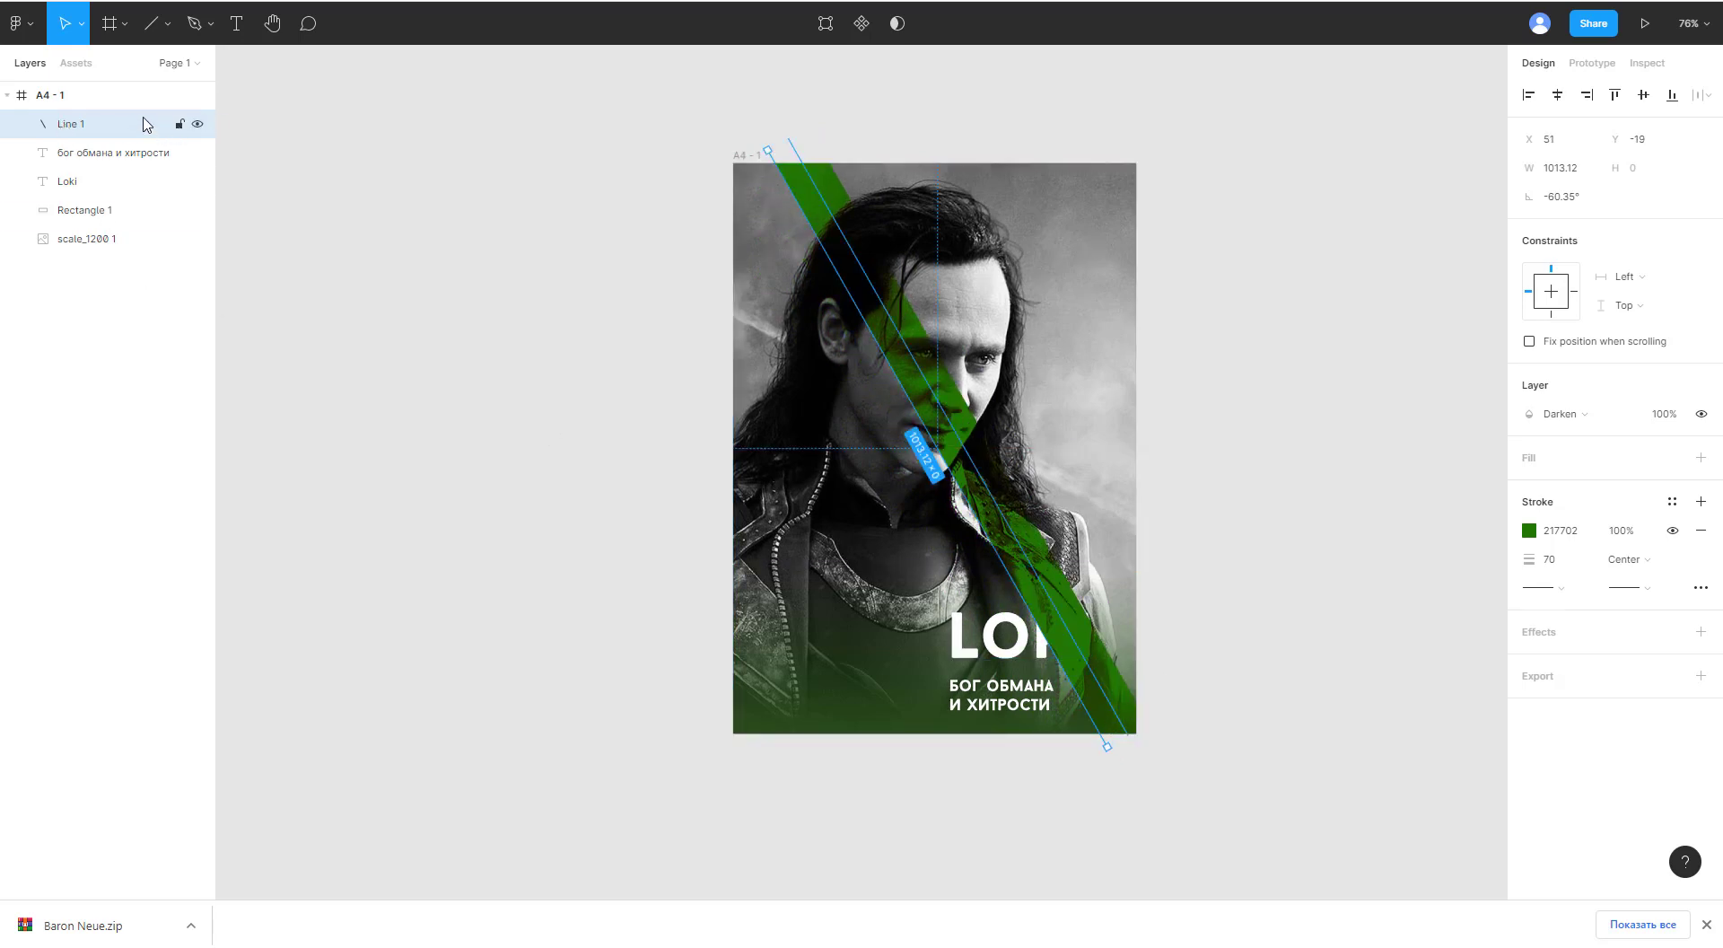
{"action": "left_click_drag", "start_coordinate": [143, 123], "coordinate": [131, 204]}
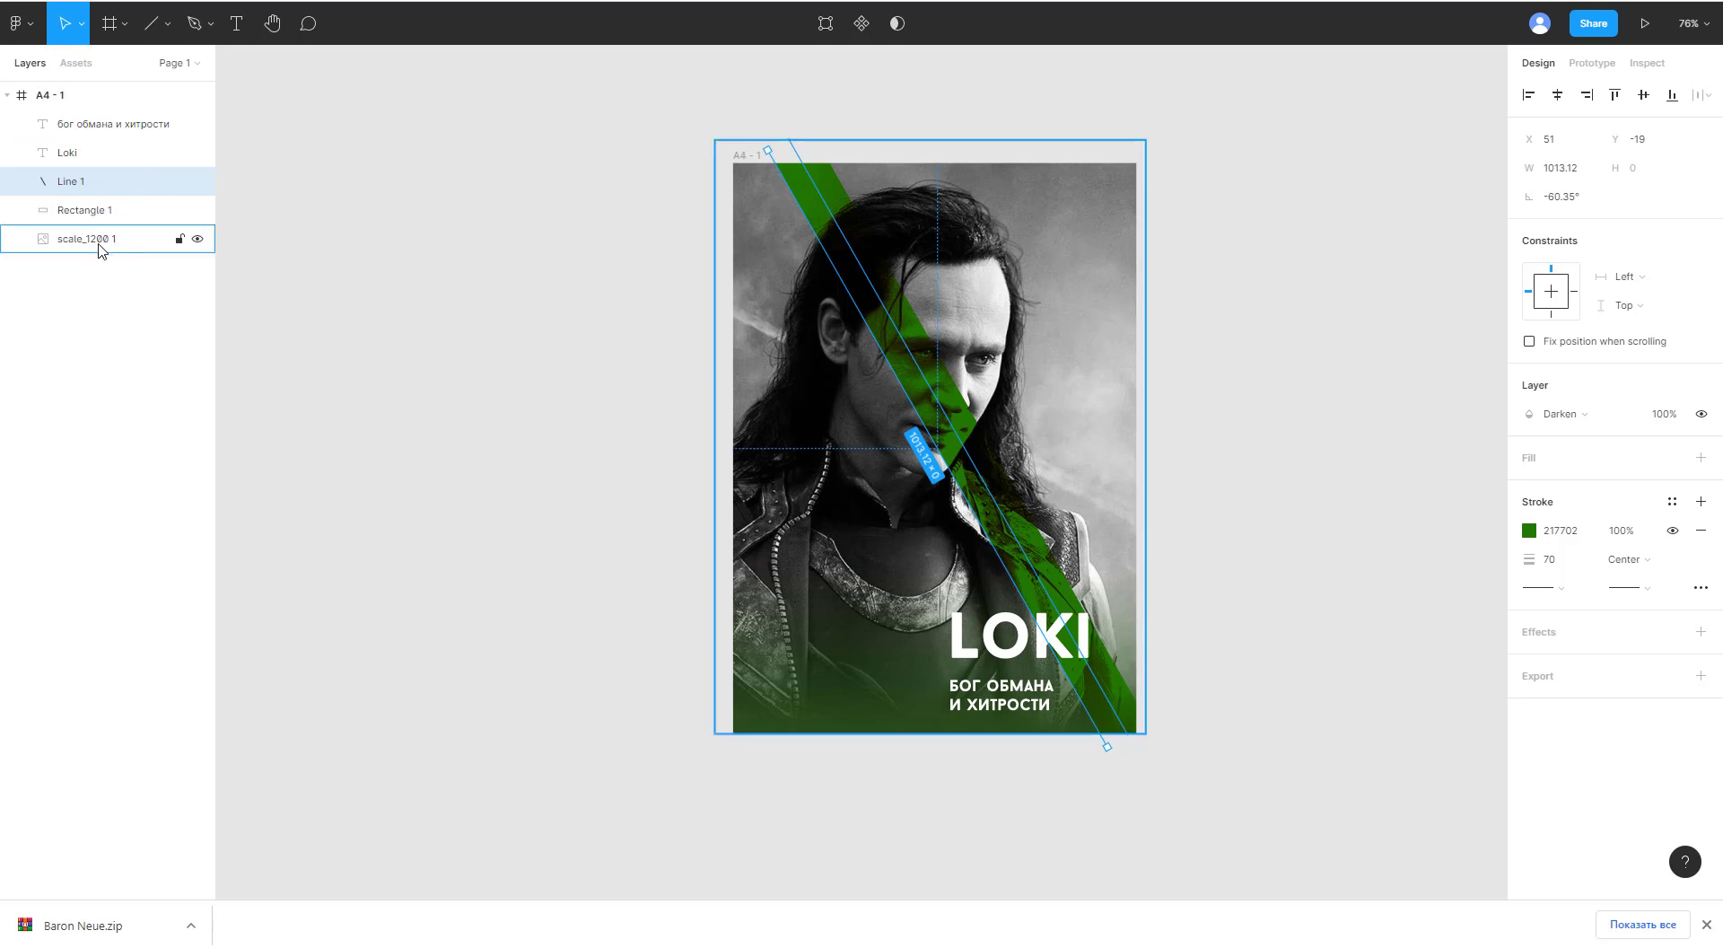
{"action": "left_click", "coordinate": [94, 210]}
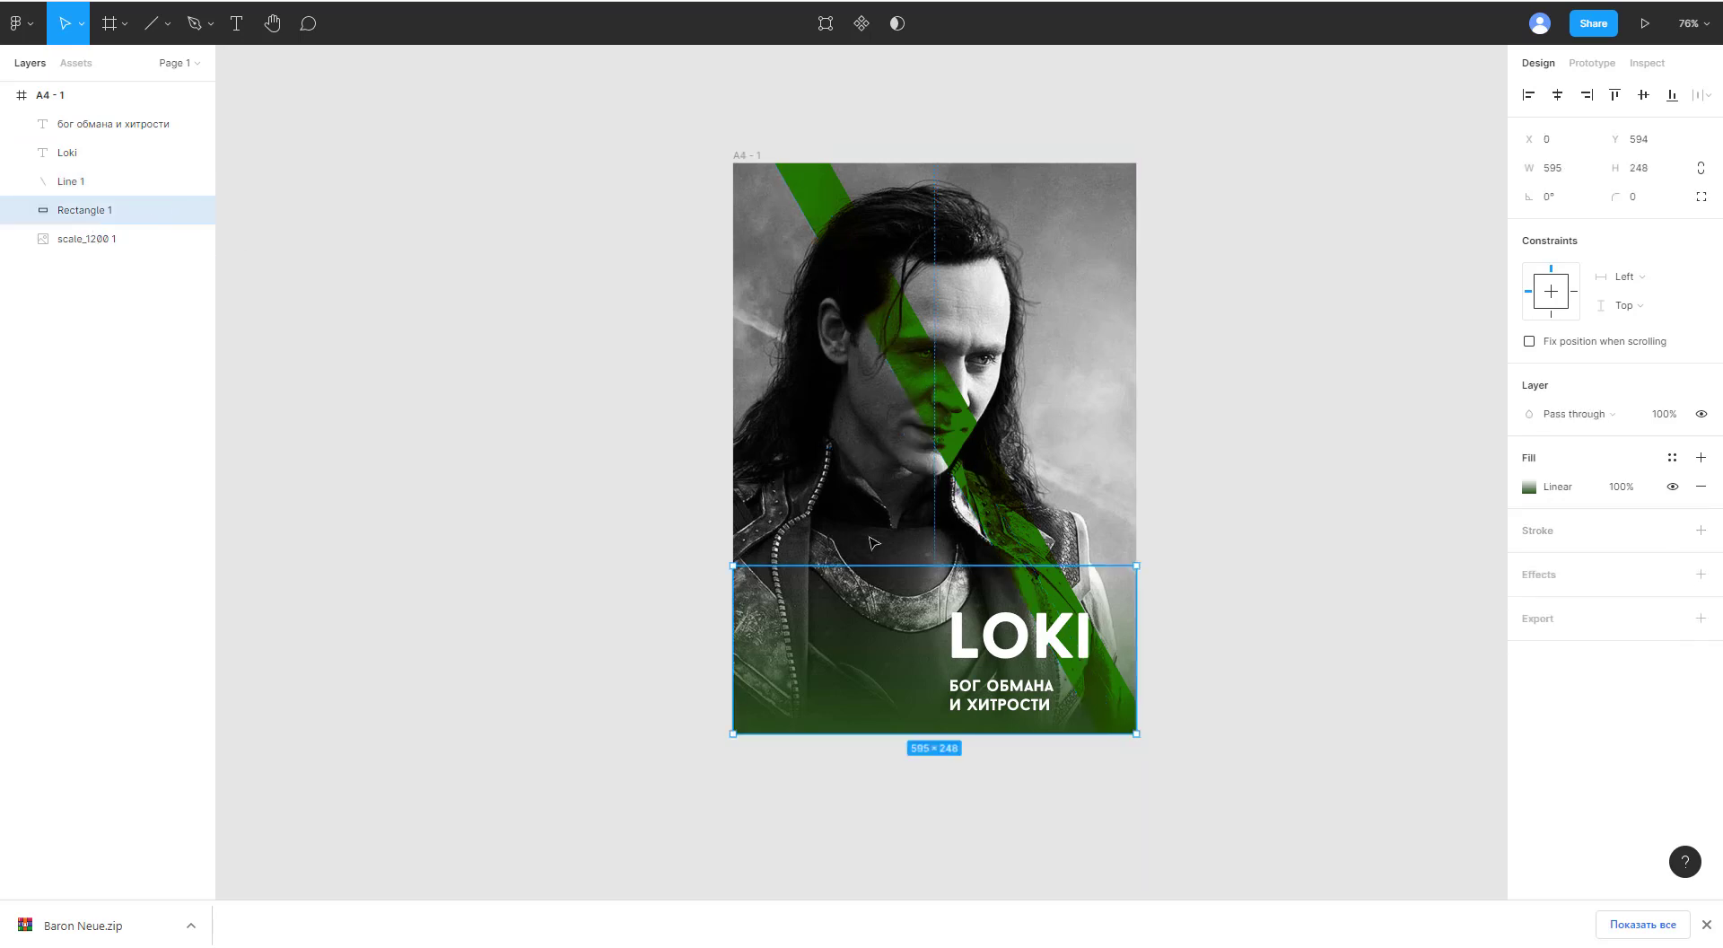
{"action": "left_click", "coordinate": [197, 211]}
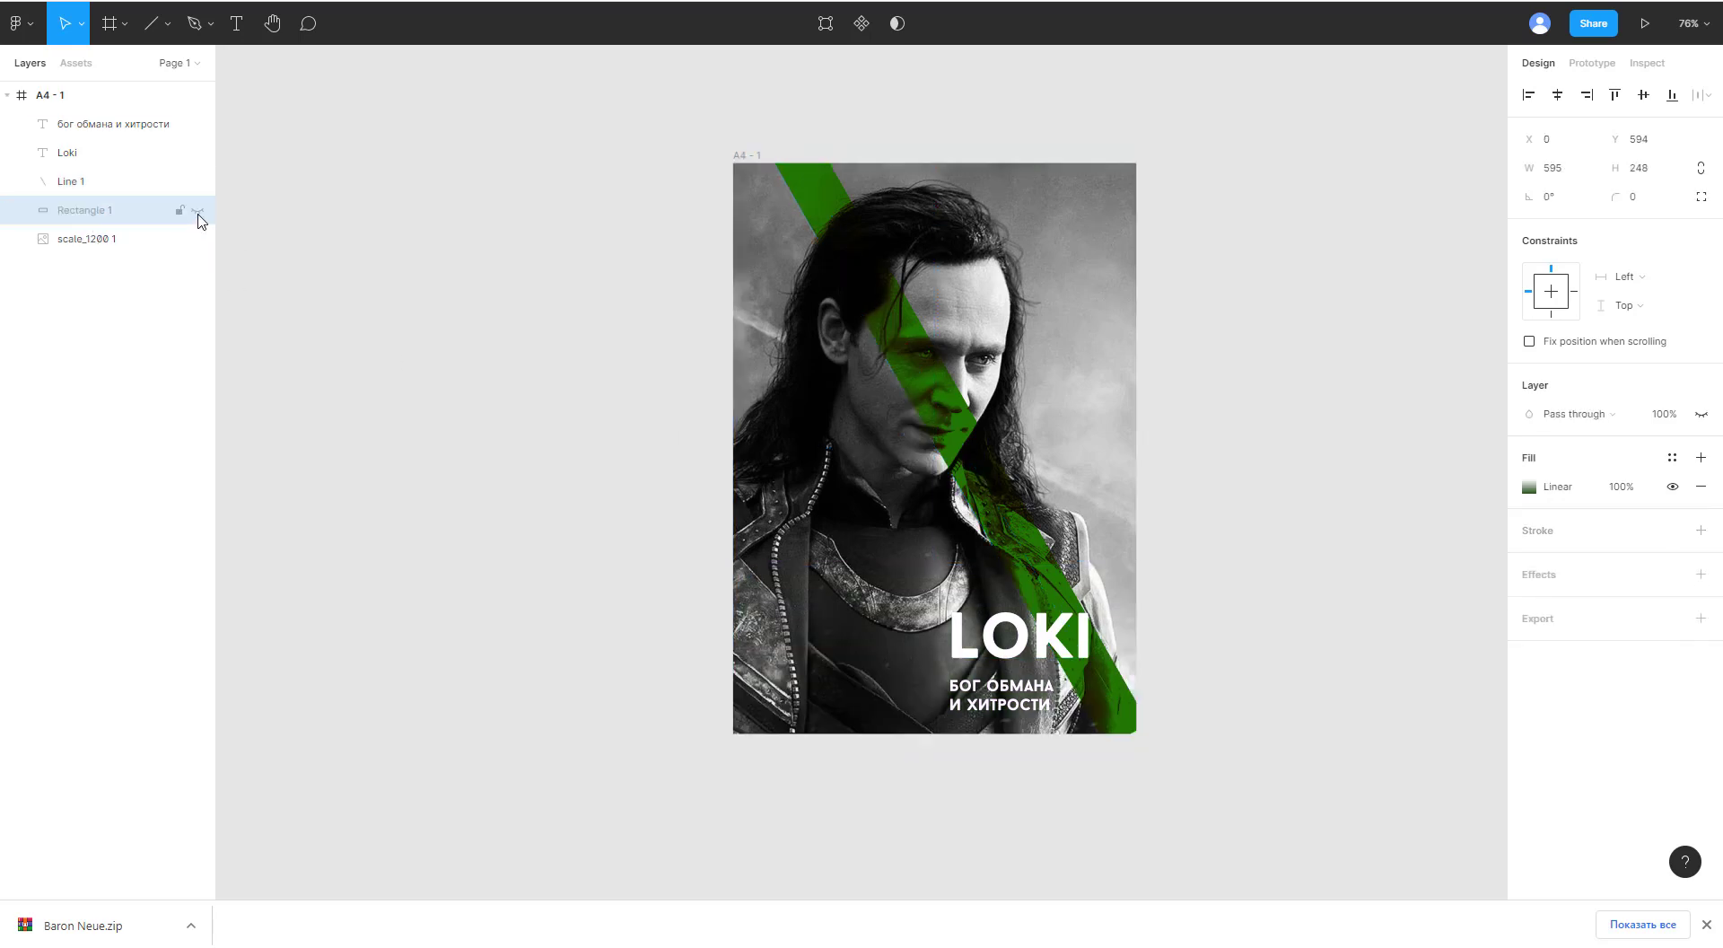
Step: Set the line's stroke weight to 100 and extend it to about 1050 px at an angle of -60.11°
{"action": "left_click", "coordinate": [962, 469]}
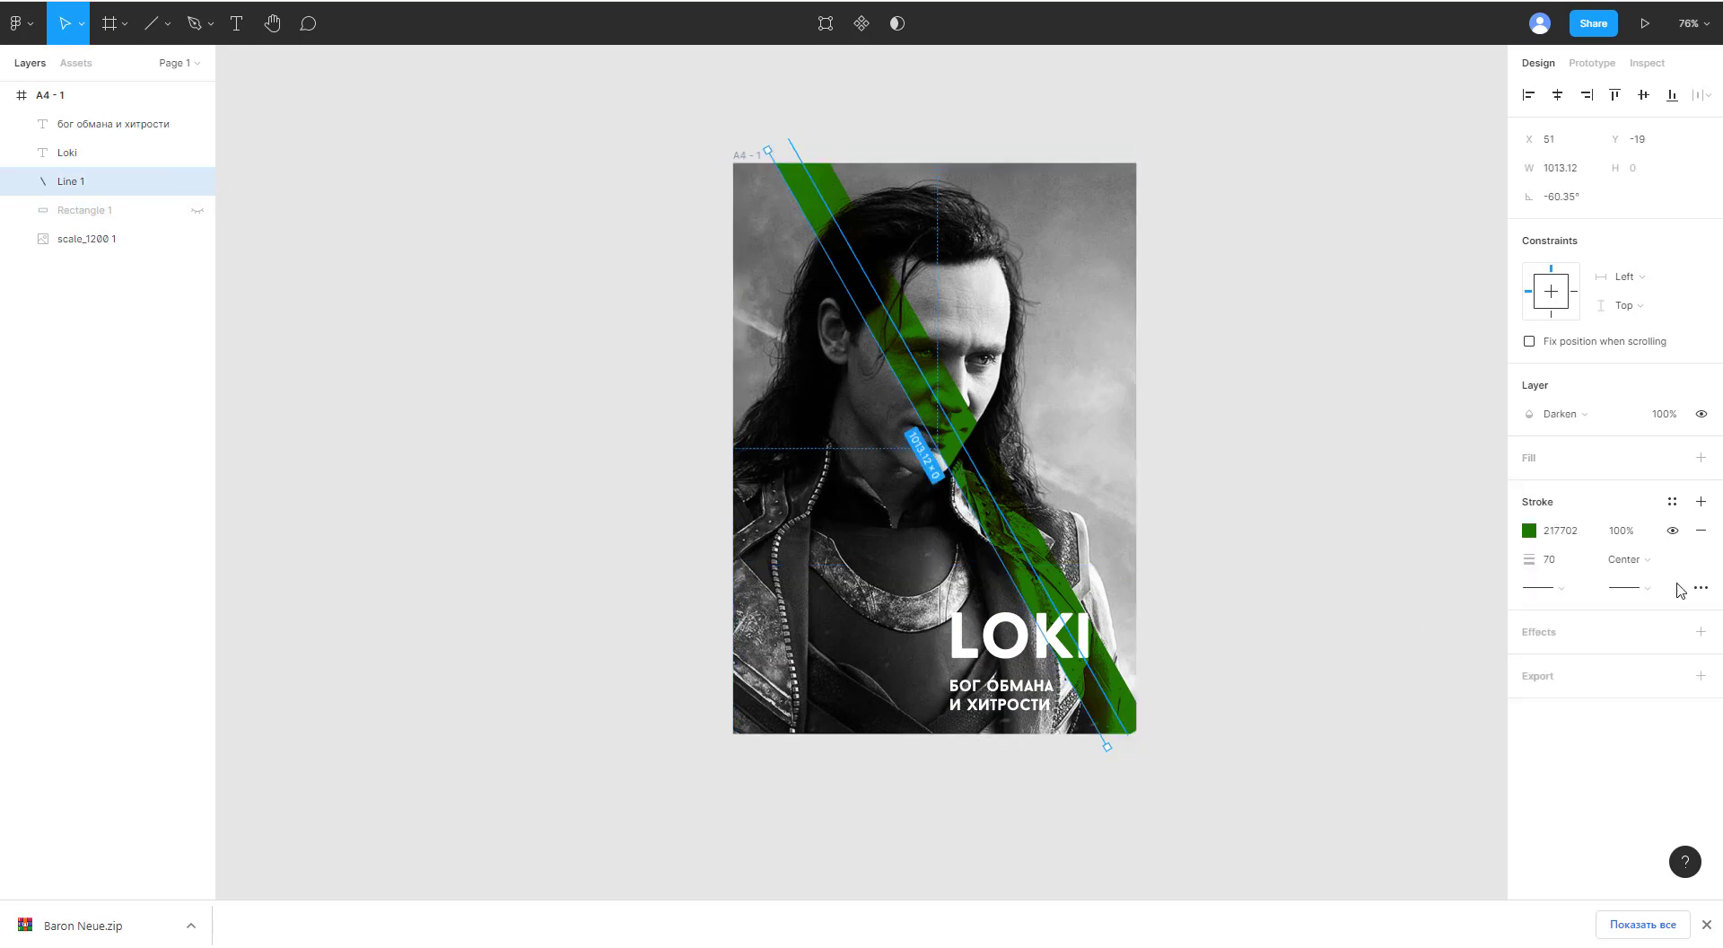
{"action": "left_click", "coordinate": [1567, 560]}
{"action": "type", "text": "10"}
{"action": "key", "text": "Return"}
{"action": "key", "text": "Return"}
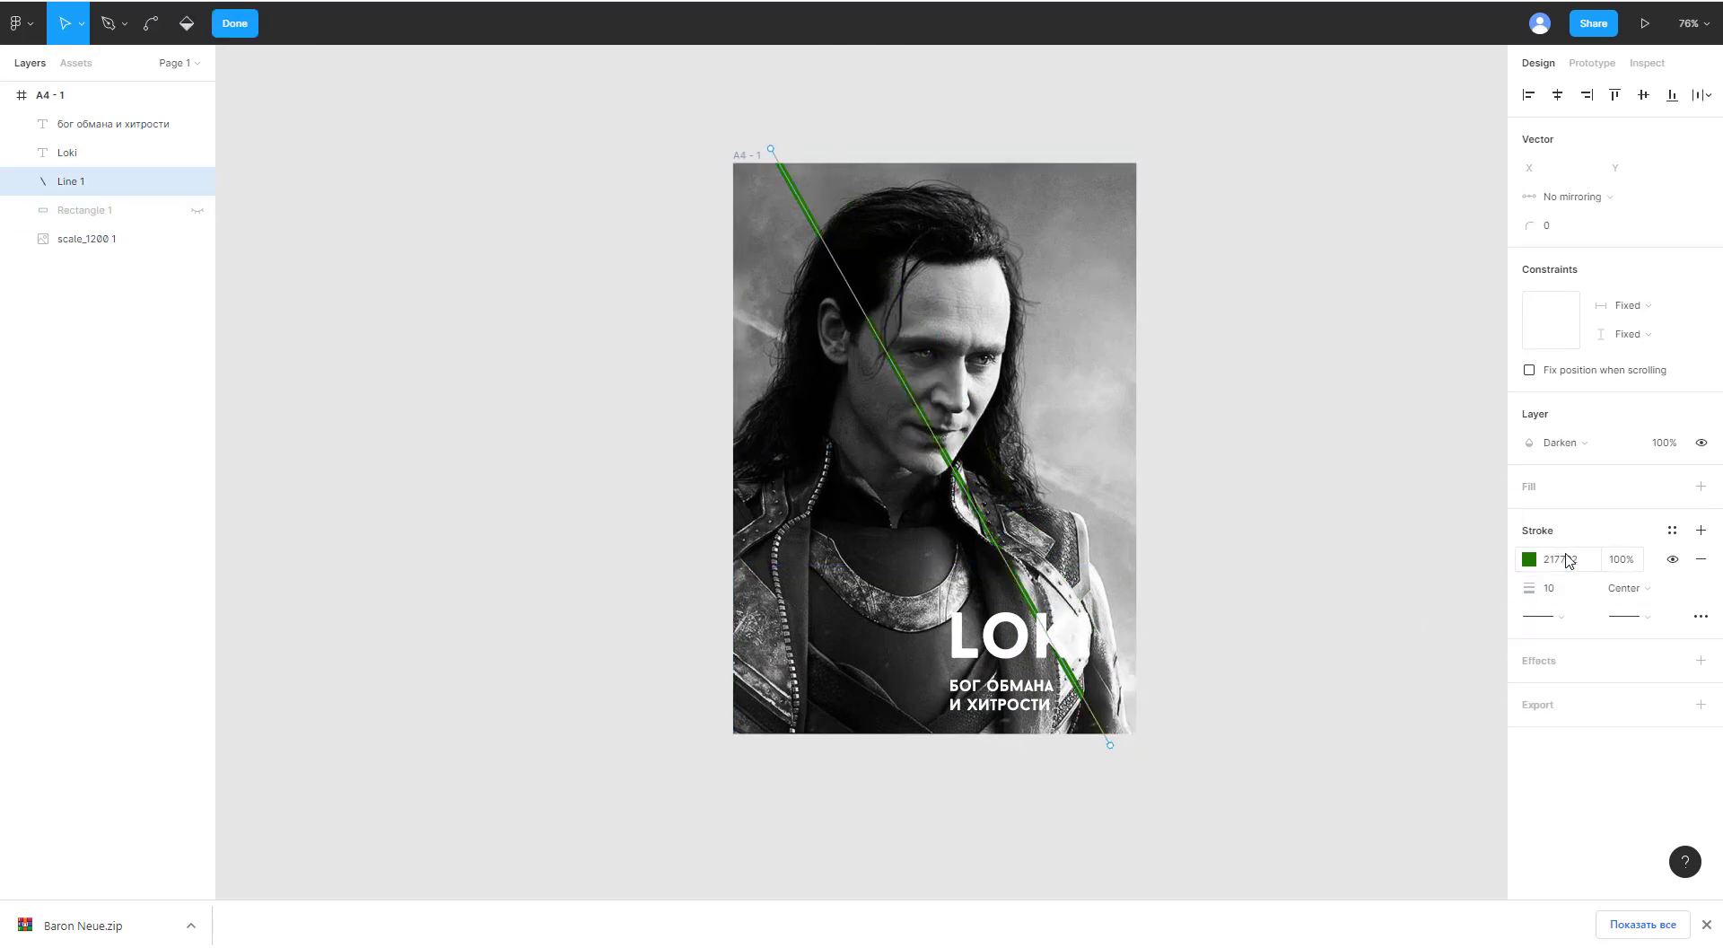
{"action": "left_click", "coordinate": [1561, 593]}
{"action": "type", "text": "0"}
{"action": "key", "text": "Return"}
{"action": "key", "text": "Escape"}
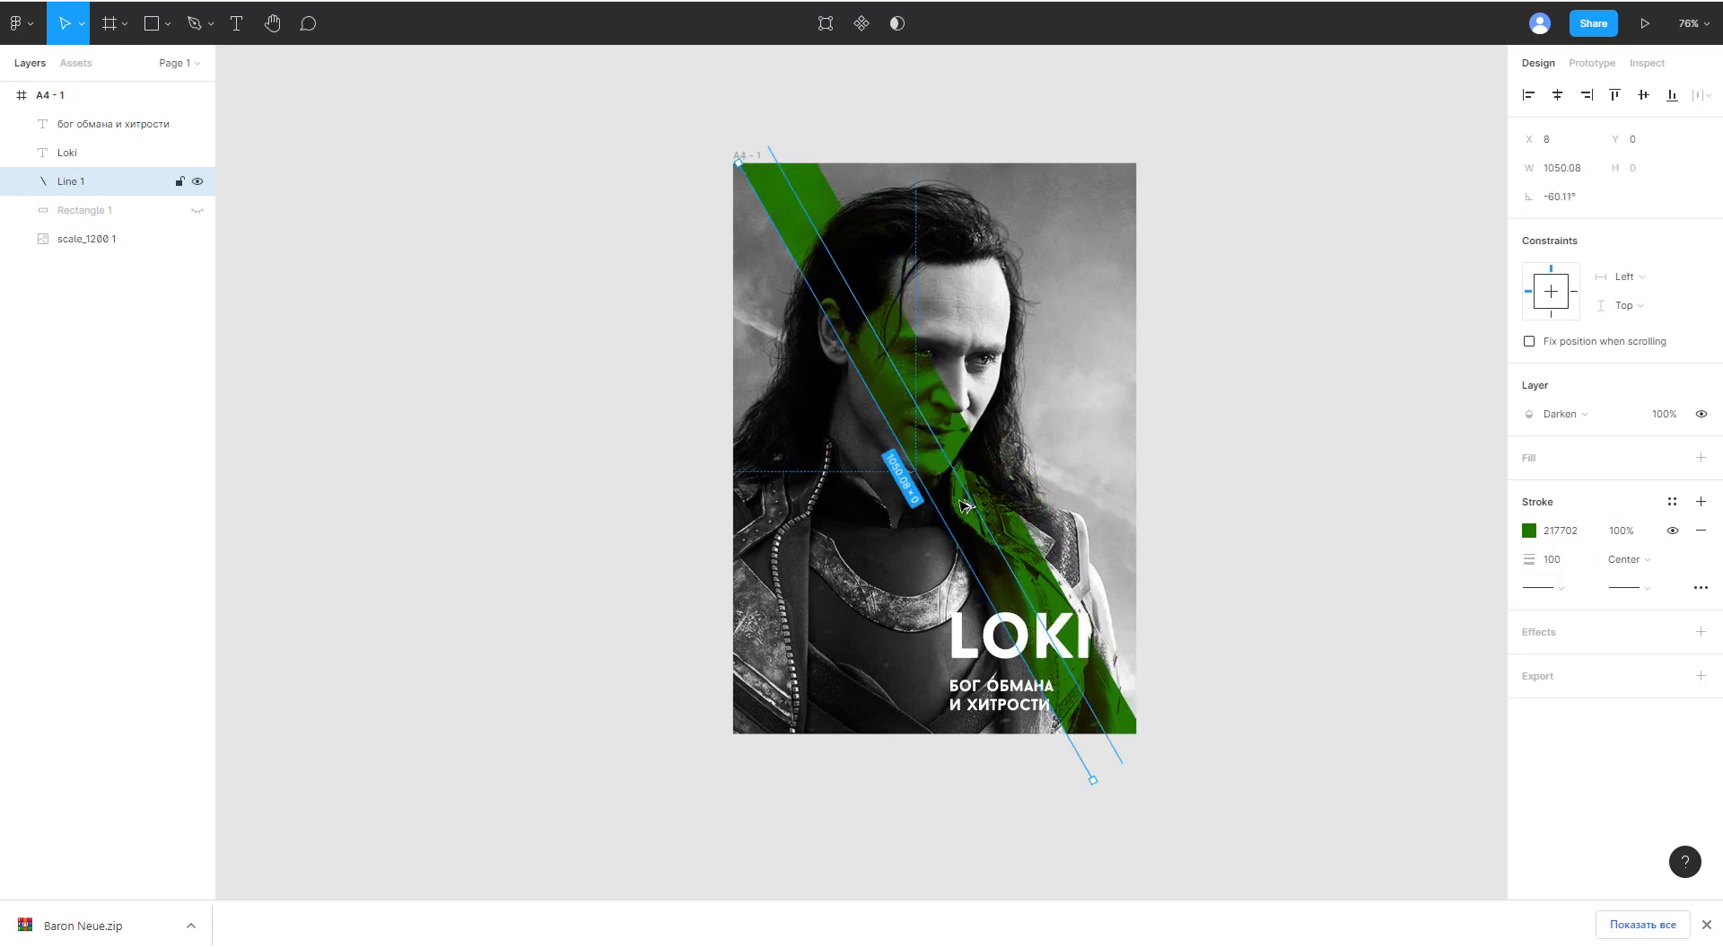
Step: Duplicate the green line and rotate the copy to -120.5° so the two stripes cross over the portrait
{"action": "left_click_drag", "start_coordinate": [966, 506], "coordinate": [1070, 488]}
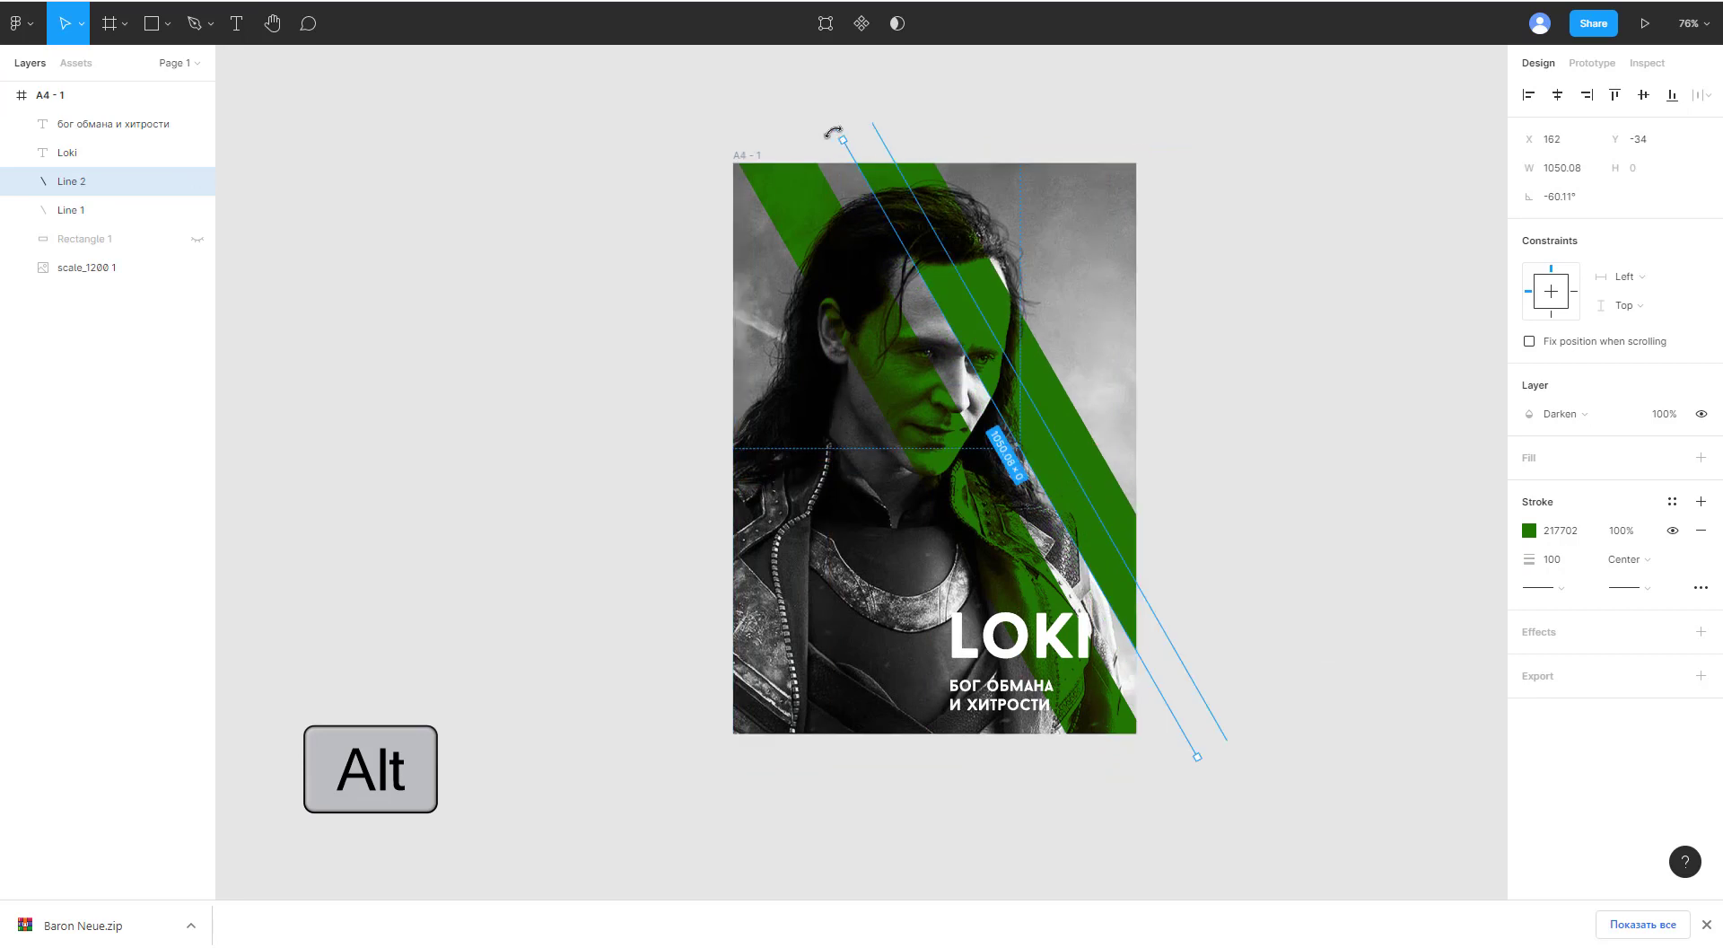
{"action": "left_click_drag", "start_coordinate": [830, 134], "coordinate": [1167, 287]}
{"action": "left_click_drag", "start_coordinate": [1005, 297], "coordinate": [957, 324]}
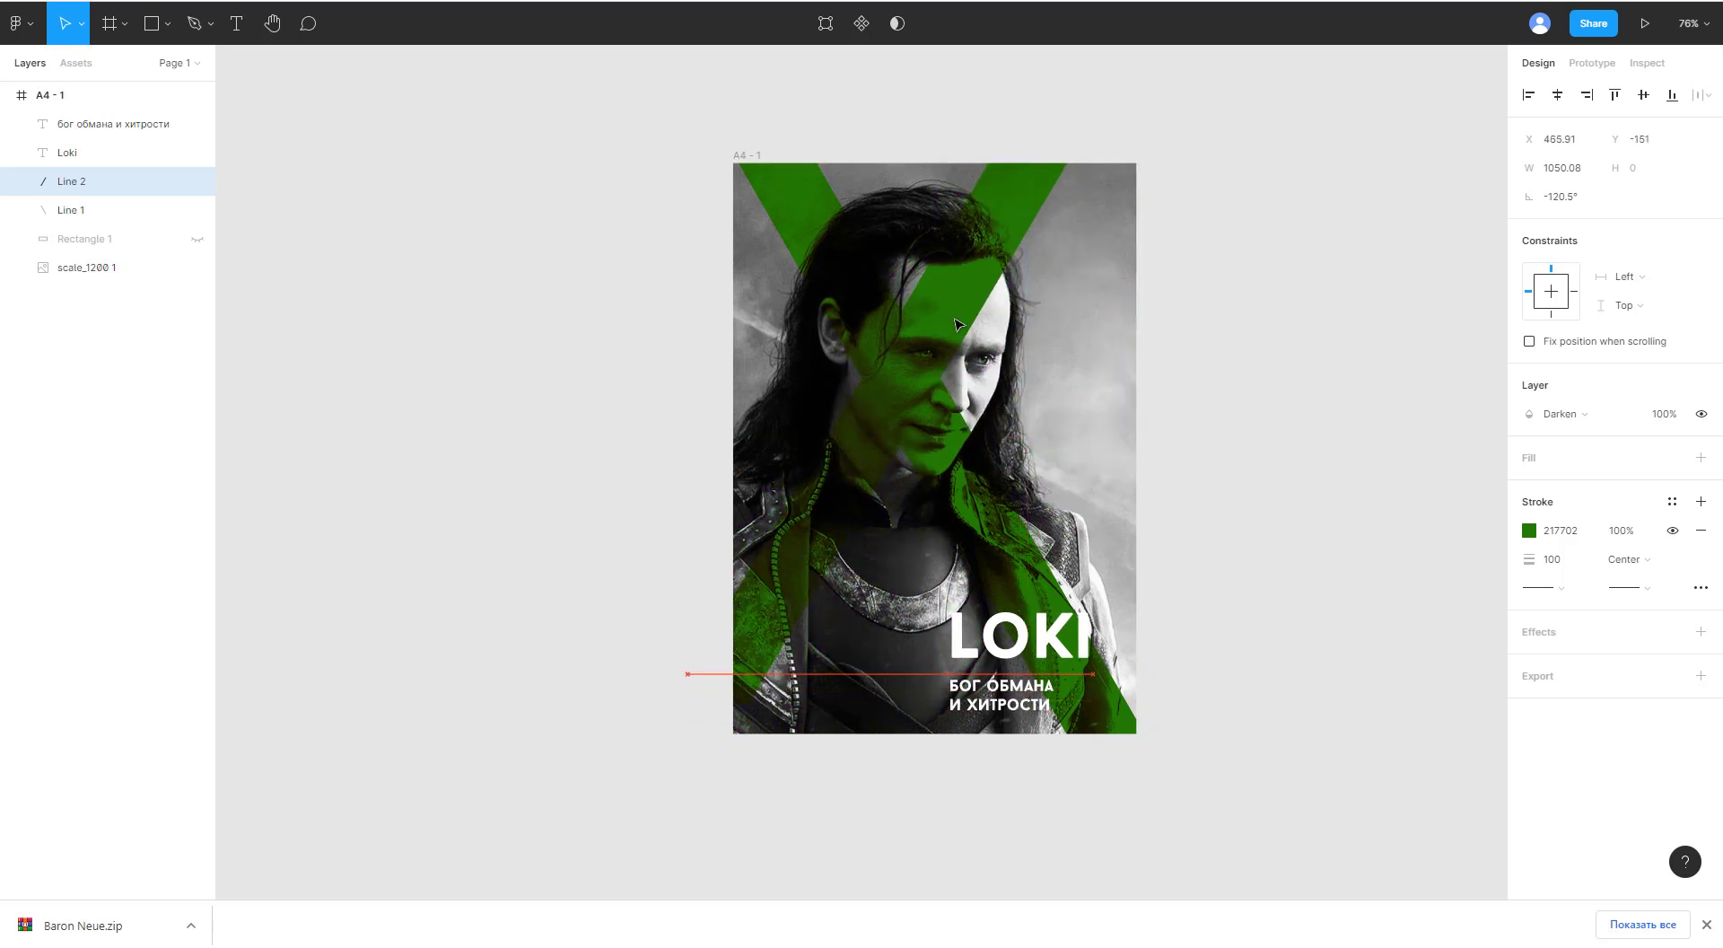
Step: Rearrange the two green lines so they cross beside the LOKI title, and enlarge the picture within the frame
{"action": "left_click", "coordinate": [799, 222]}
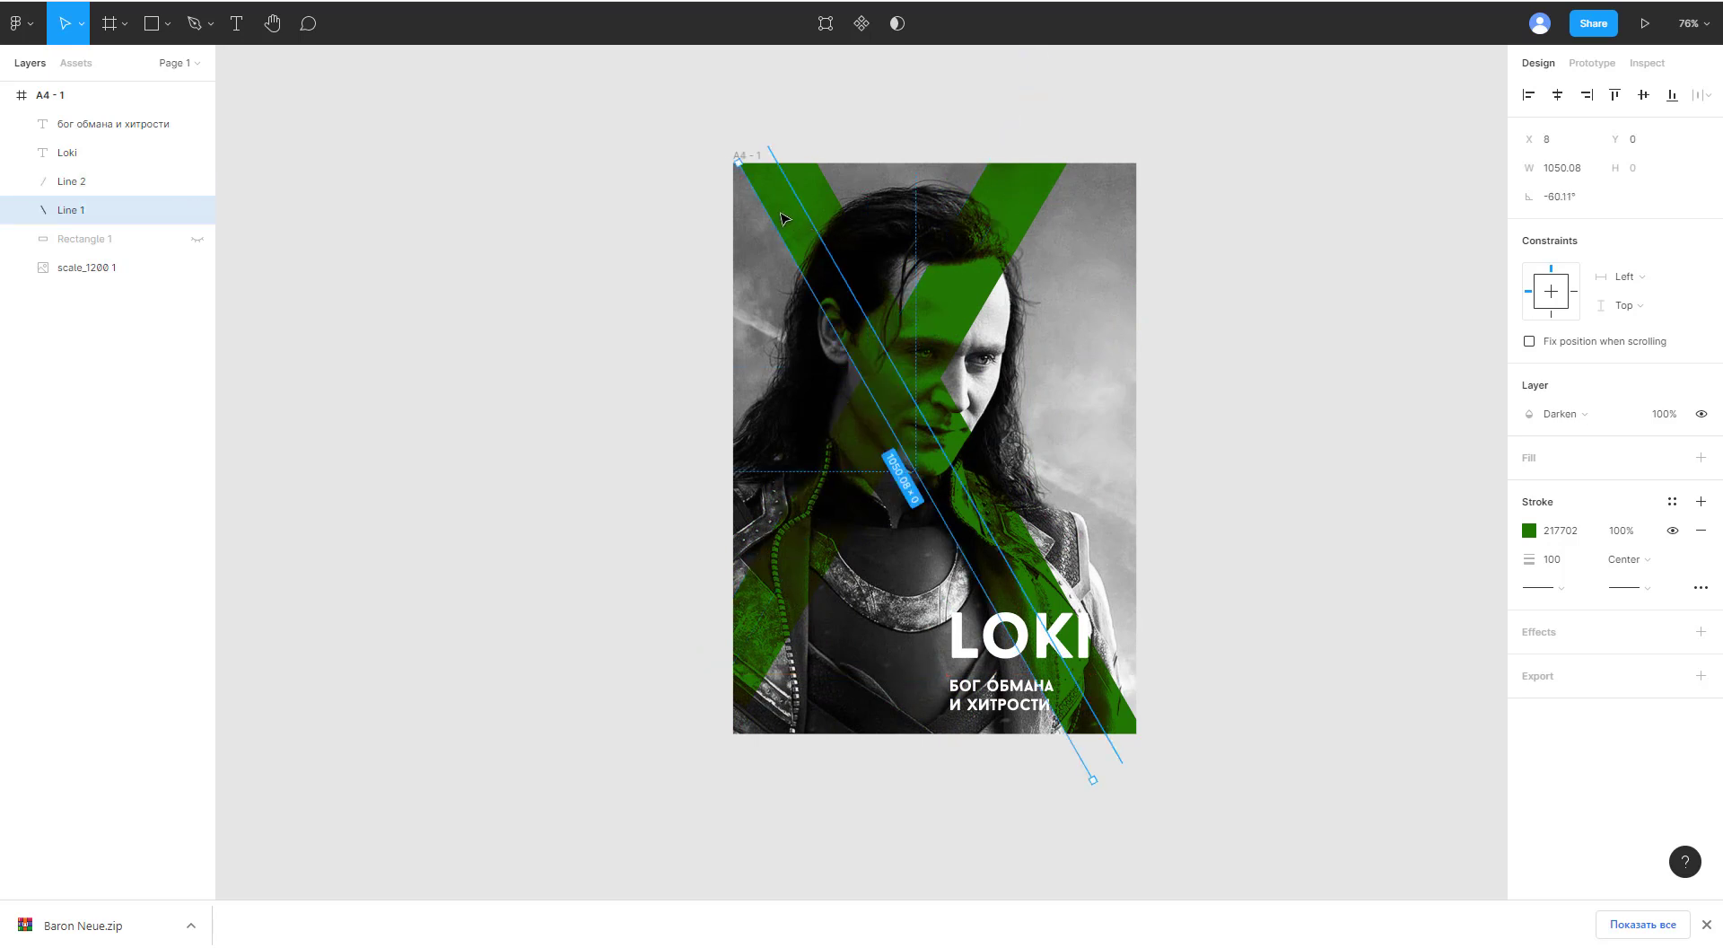
{"action": "left_click_drag", "start_coordinate": [781, 221], "coordinate": [1230, 827]}
{"action": "left_click", "coordinate": [1307, 490]}
{"action": "left_click", "coordinate": [634, 266]}
{"action": "left_click", "coordinate": [1265, 703]}
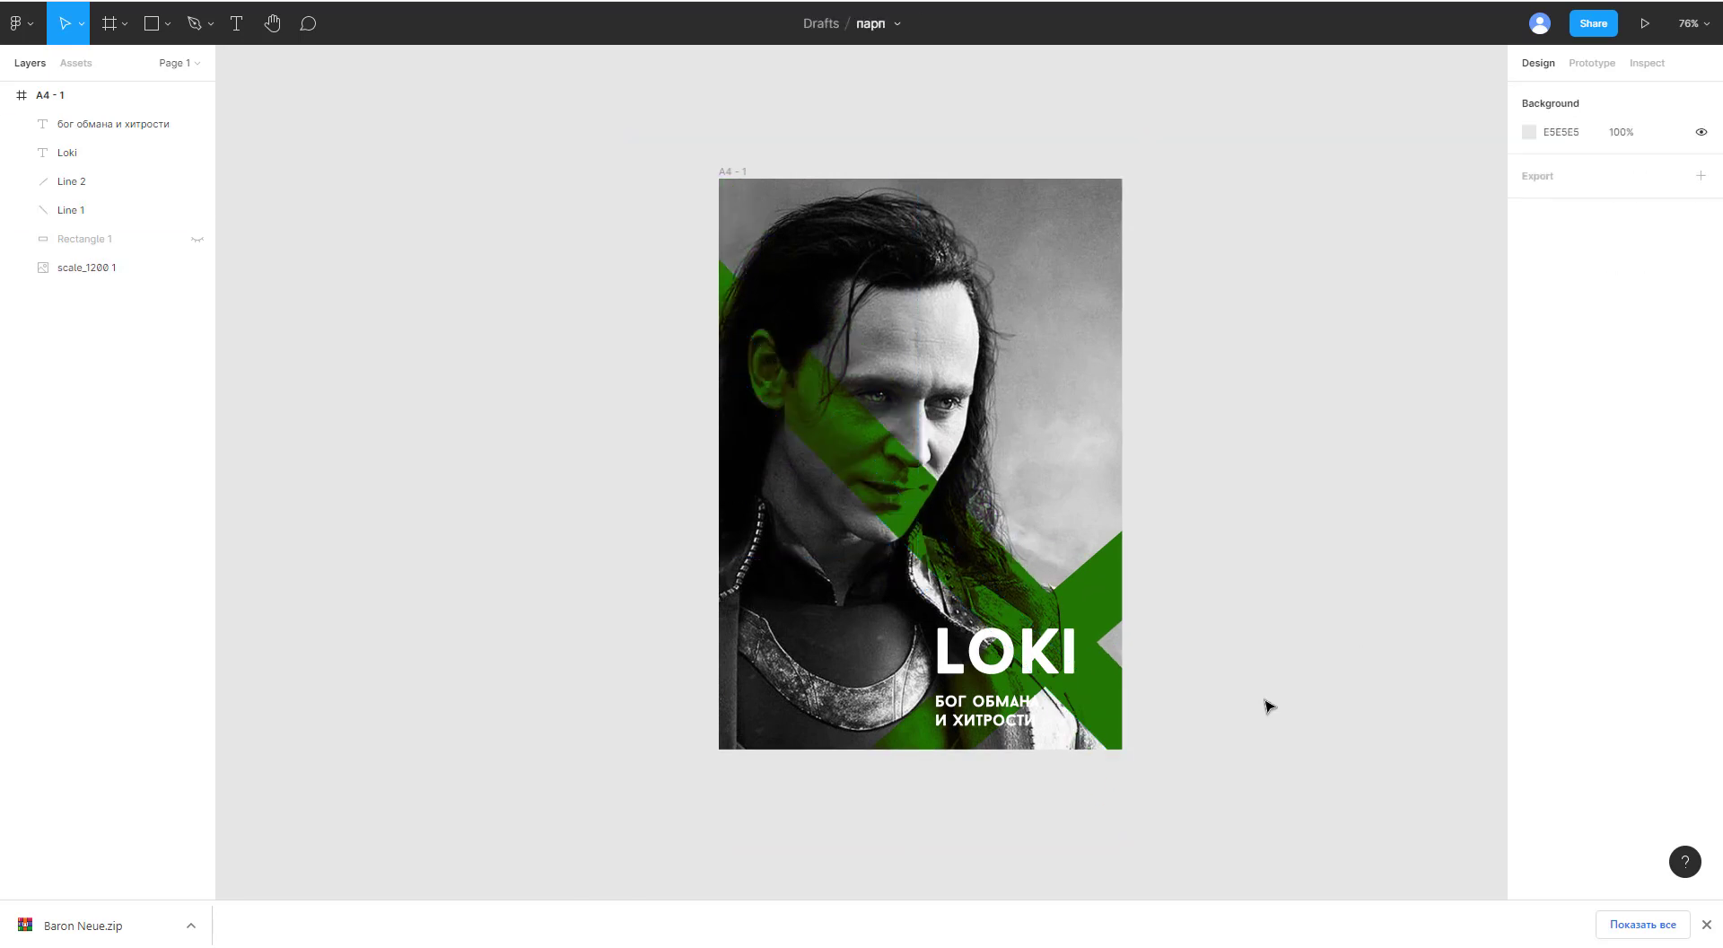
{"action": "left_click", "coordinate": [1019, 636]}
{"action": "left_click", "coordinate": [1529, 681]}
{"action": "left_click", "coordinate": [1378, 688]}
{"action": "key", "text": "ctrl+z"}
{"action": "key", "text": "ctrl+z"}
{"action": "key", "text": "ctrl+z"}
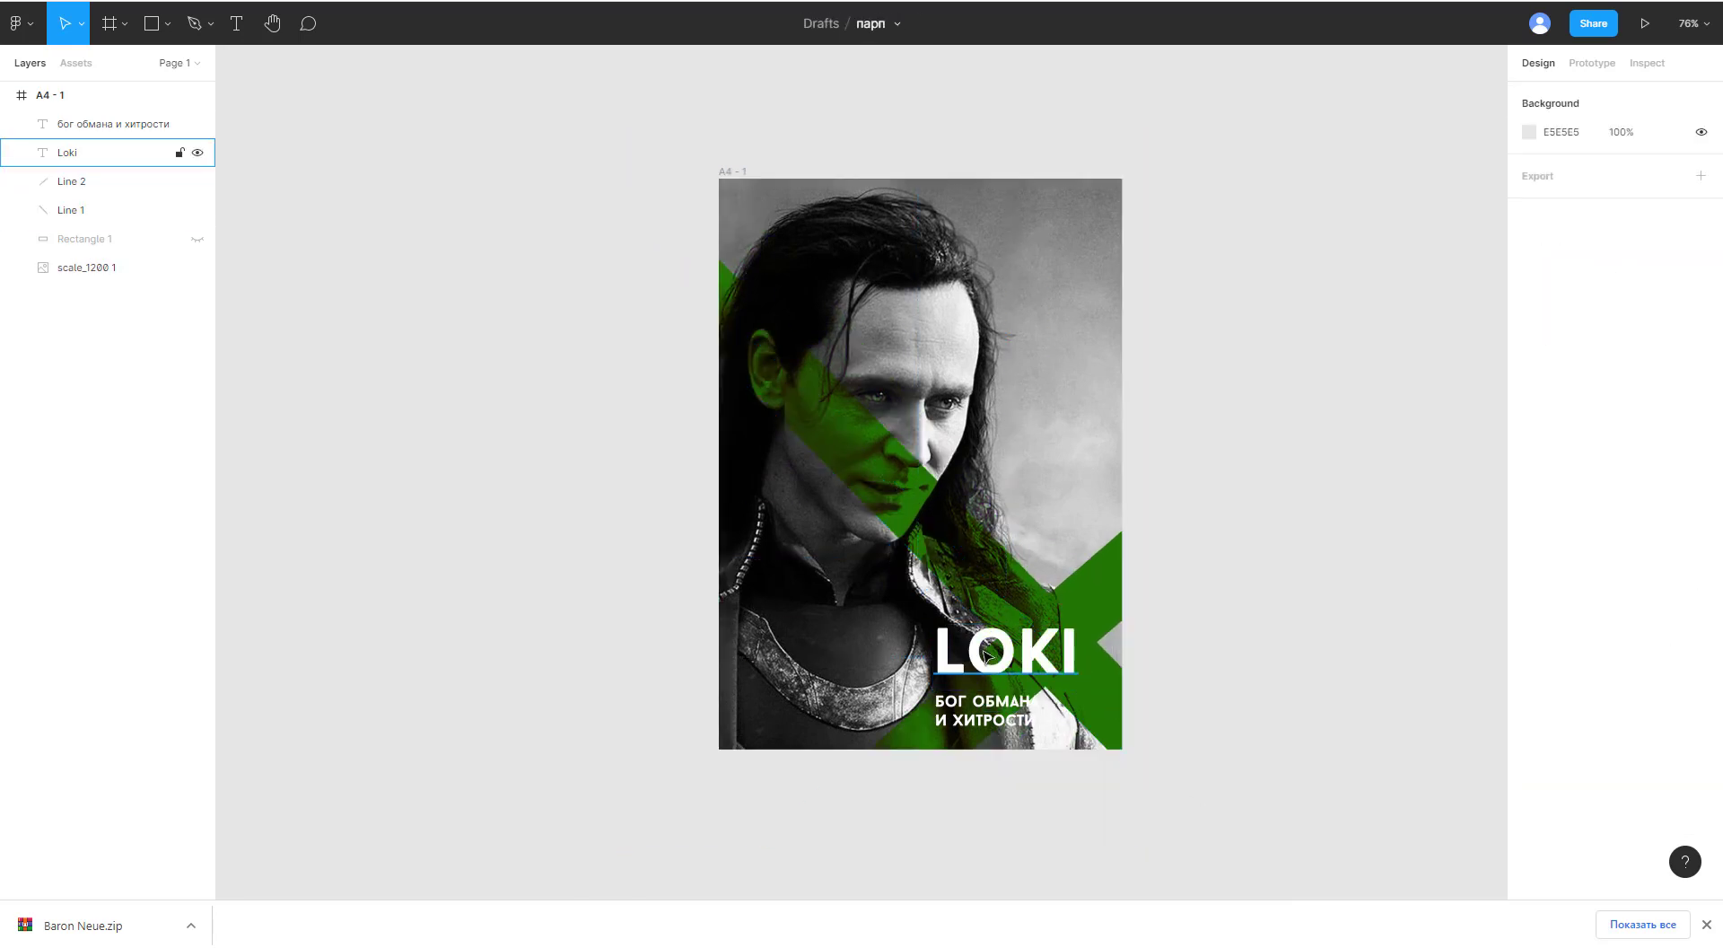
Step: Change the LOKI title's solid fill to a bright lime green
{"action": "left_click", "coordinate": [1528, 681]}
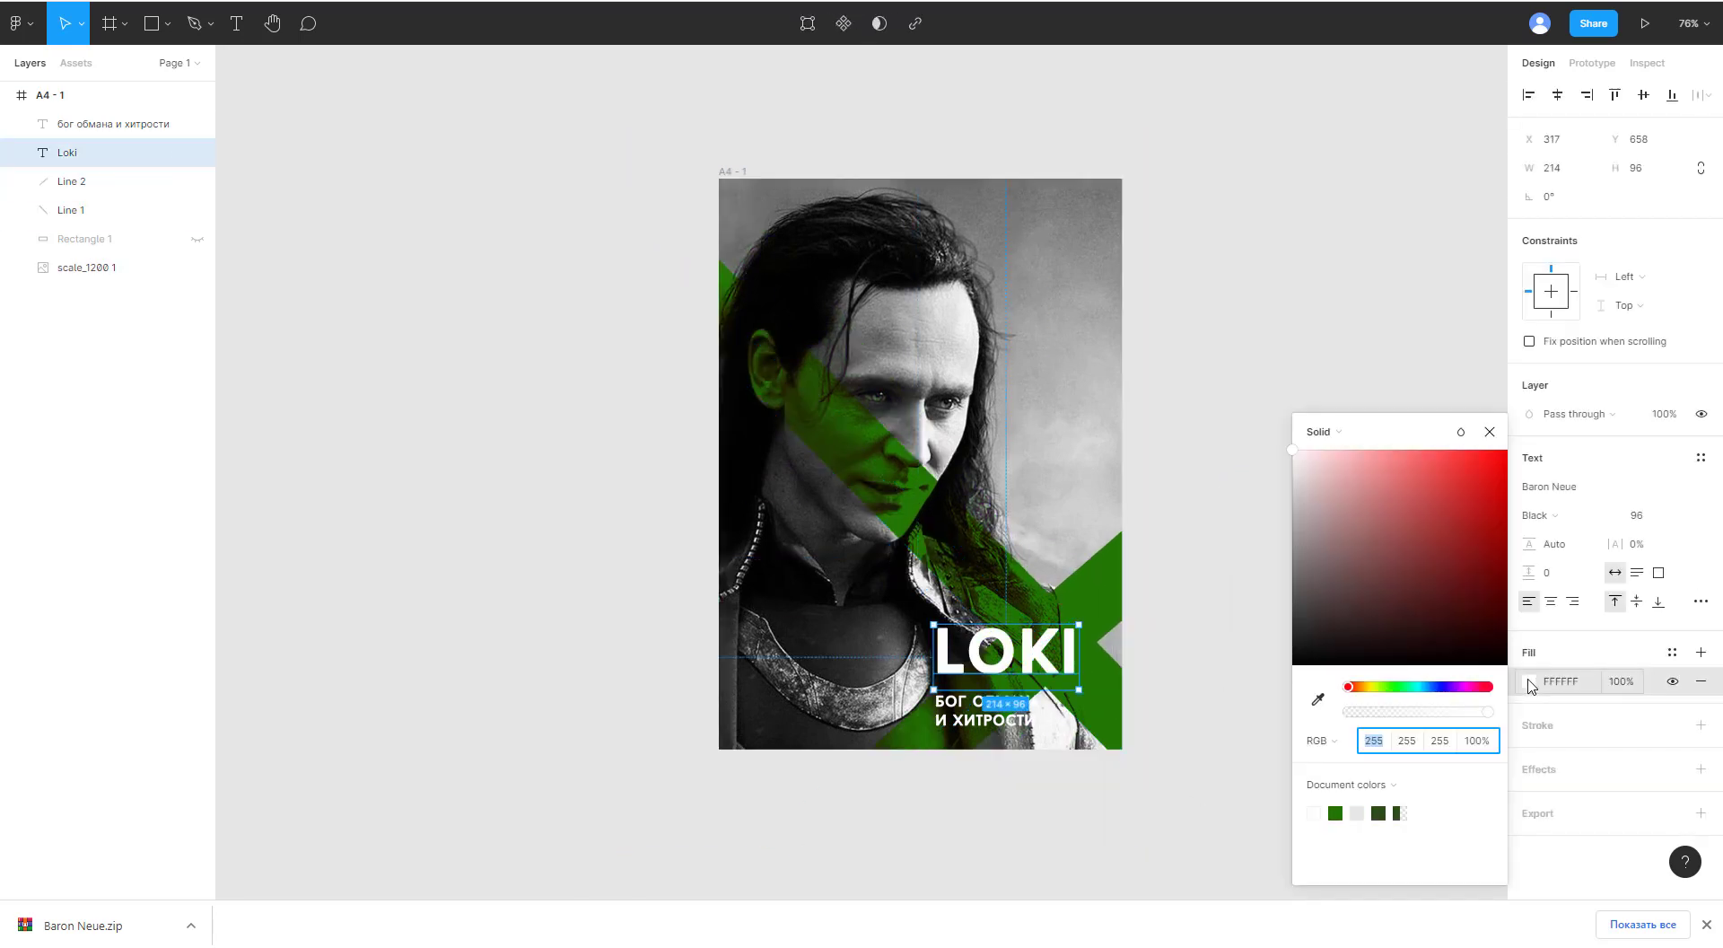
{"action": "left_click", "coordinate": [1374, 687]}
{"action": "left_click_drag", "start_coordinate": [1490, 489], "coordinate": [1510, 445]}
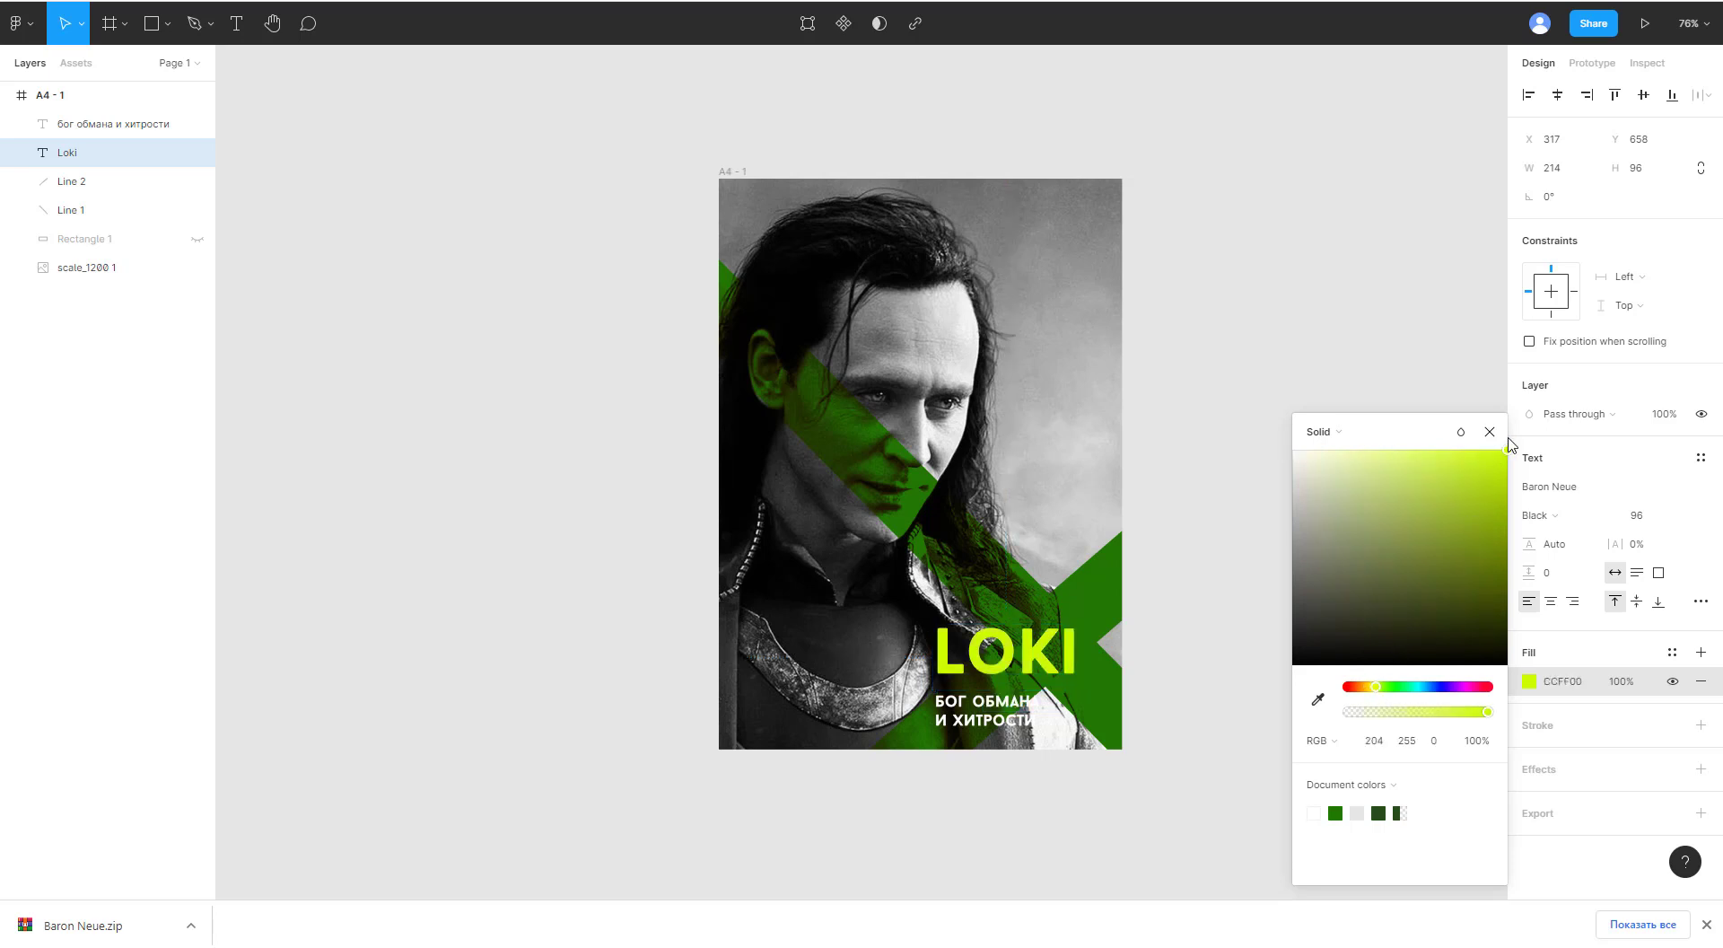
{"action": "left_click", "coordinate": [1371, 687]}
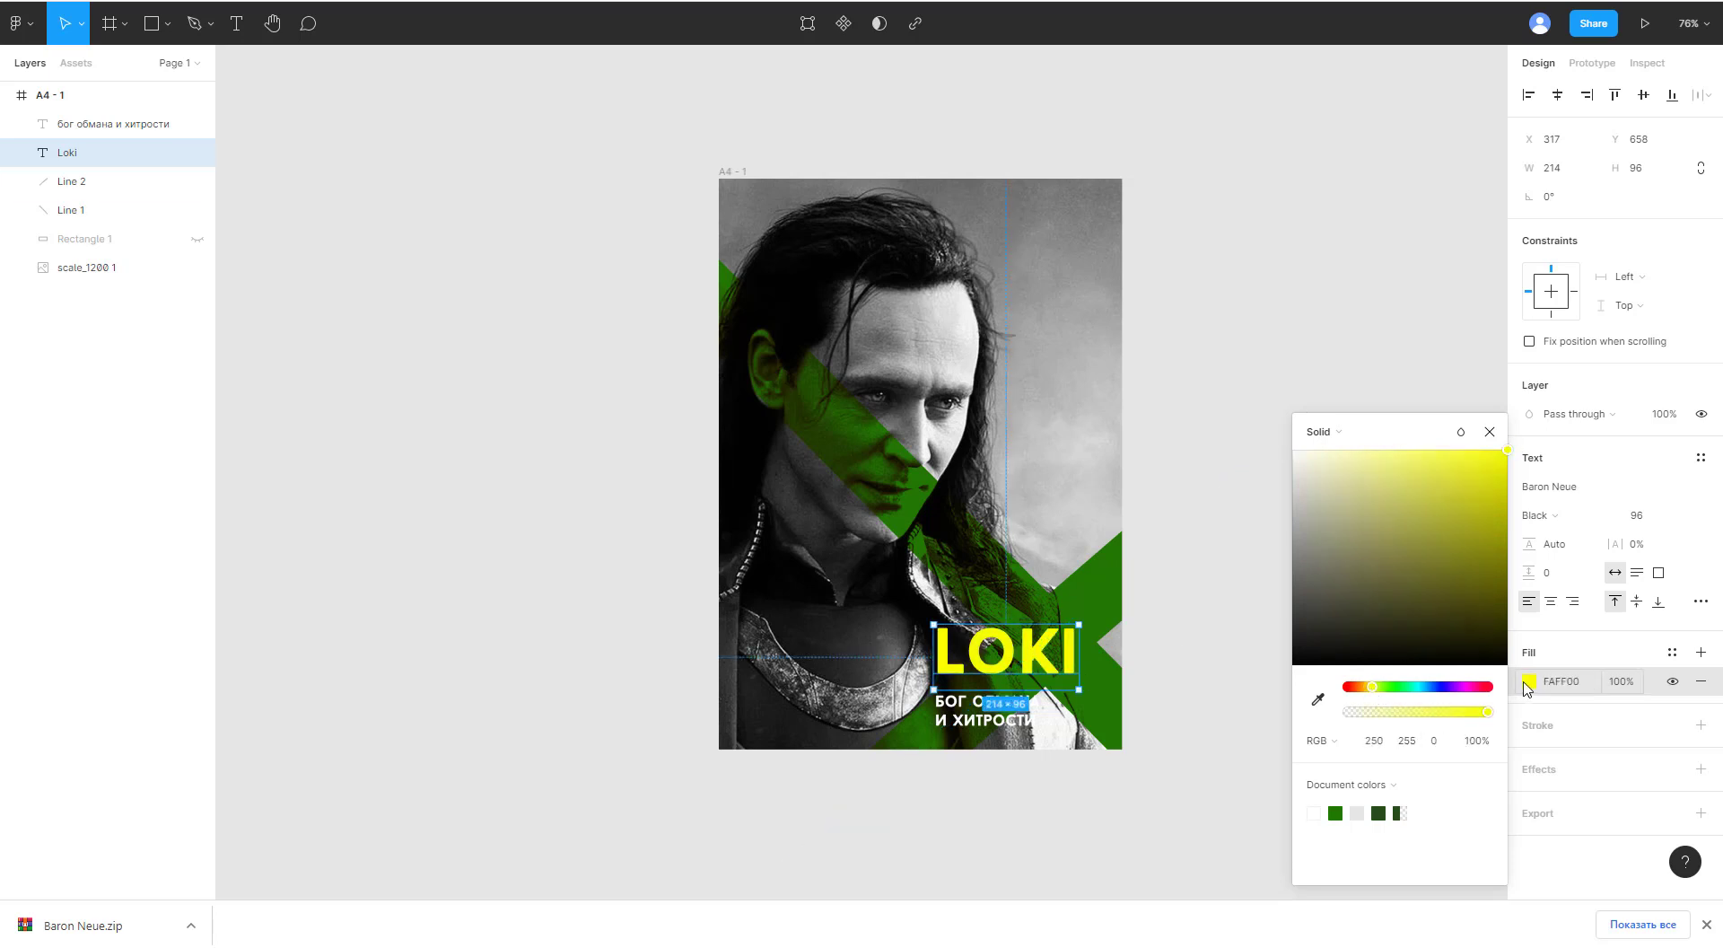
{"action": "left_click_drag", "start_coordinate": [1503, 510], "coordinate": [1532, 440]}
{"action": "left_click_drag", "start_coordinate": [1371, 688], "coordinate": [1380, 687]}
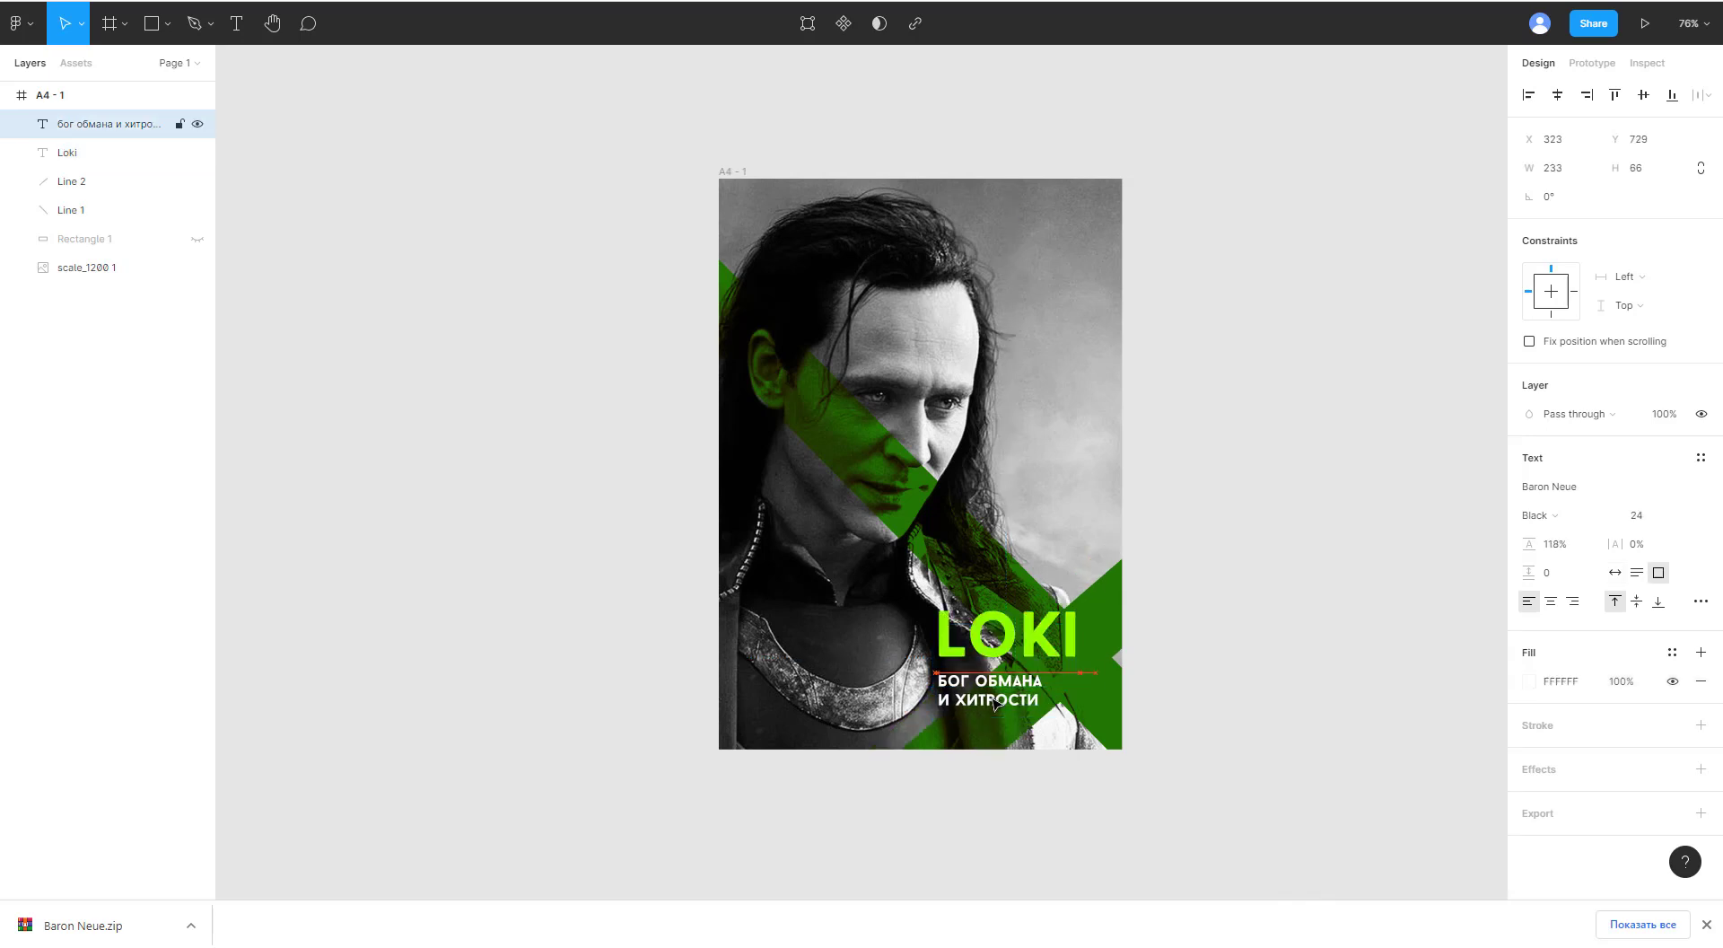
Step: Fine-tune the subtitle's position beneath the LOKI title and shift the Line 1 stripe slightly down and to the left across the portrait
{"action": "left_click_drag", "start_coordinate": [992, 707], "coordinate": [993, 701]}
{"action": "left_click", "coordinate": [1328, 673]}
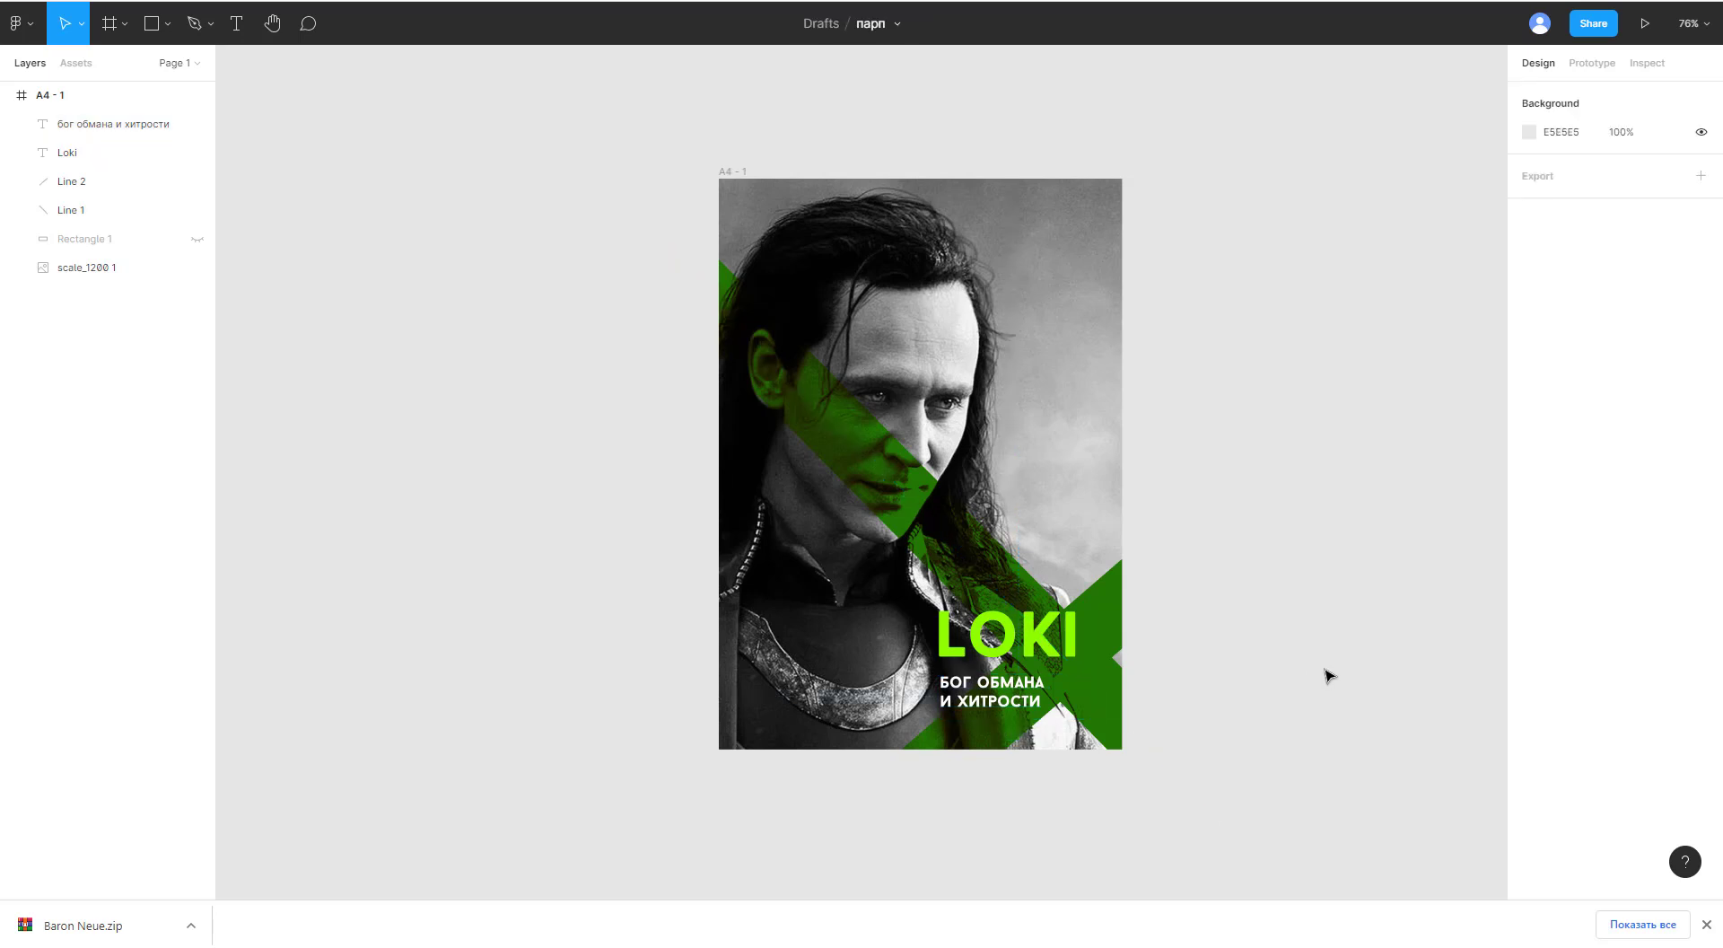
{"action": "left_click", "coordinate": [90, 209]}
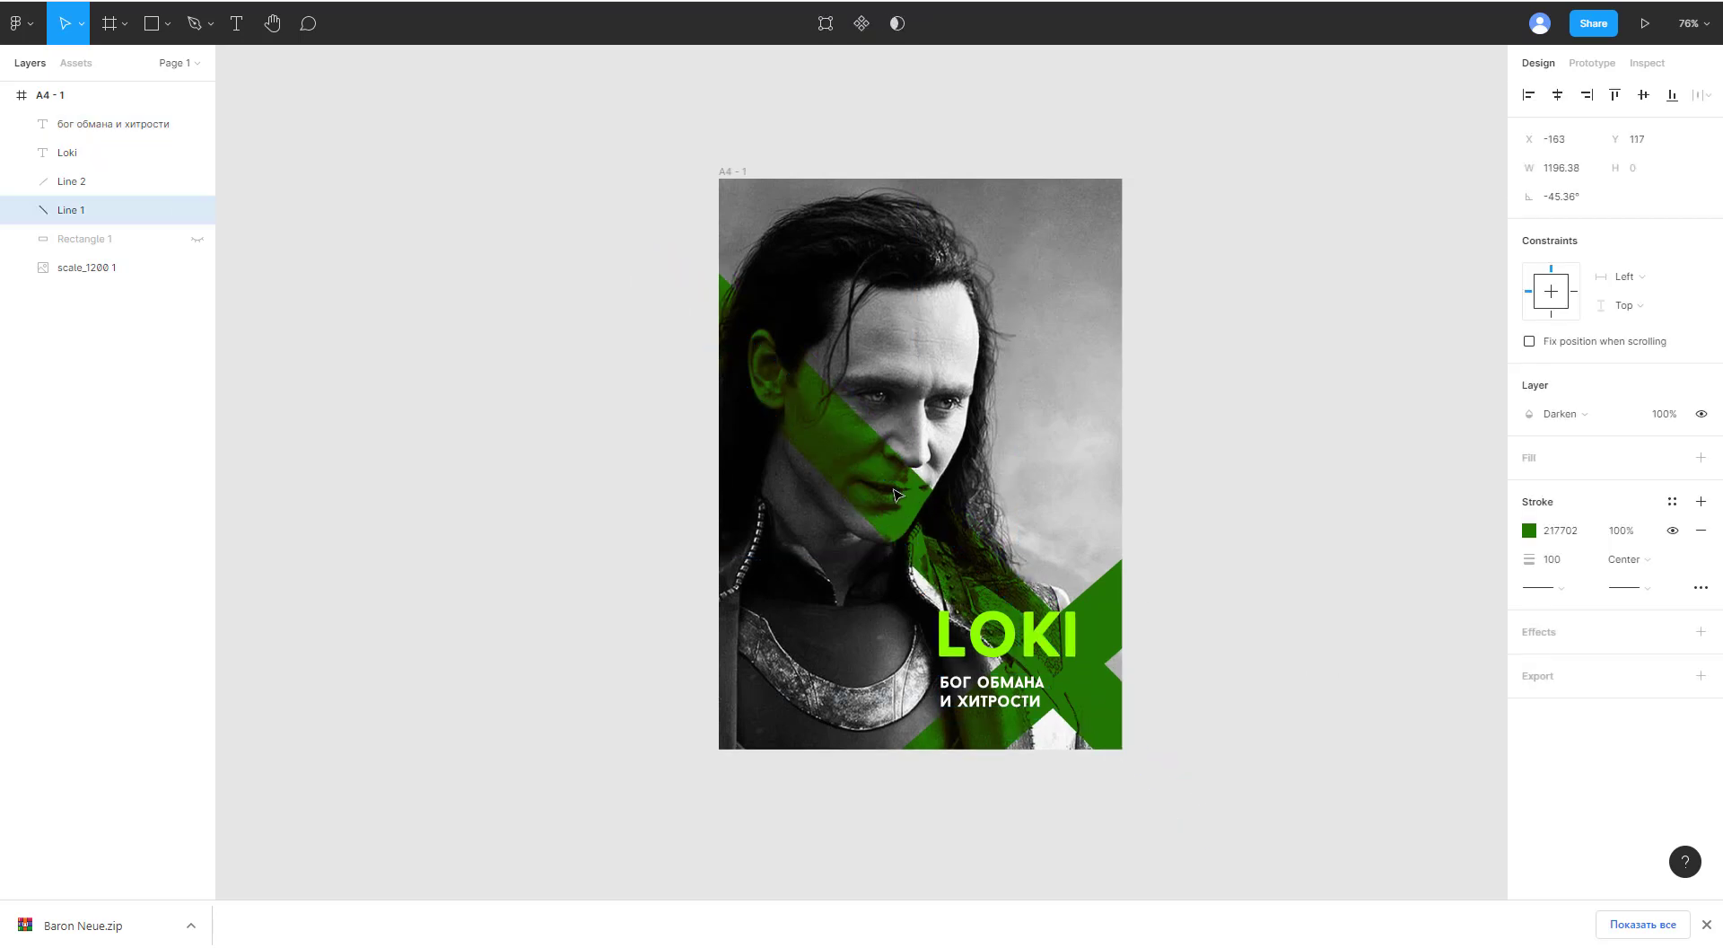
{"action": "left_click", "coordinate": [934, 754]}
{"action": "left_click", "coordinate": [1396, 714]}
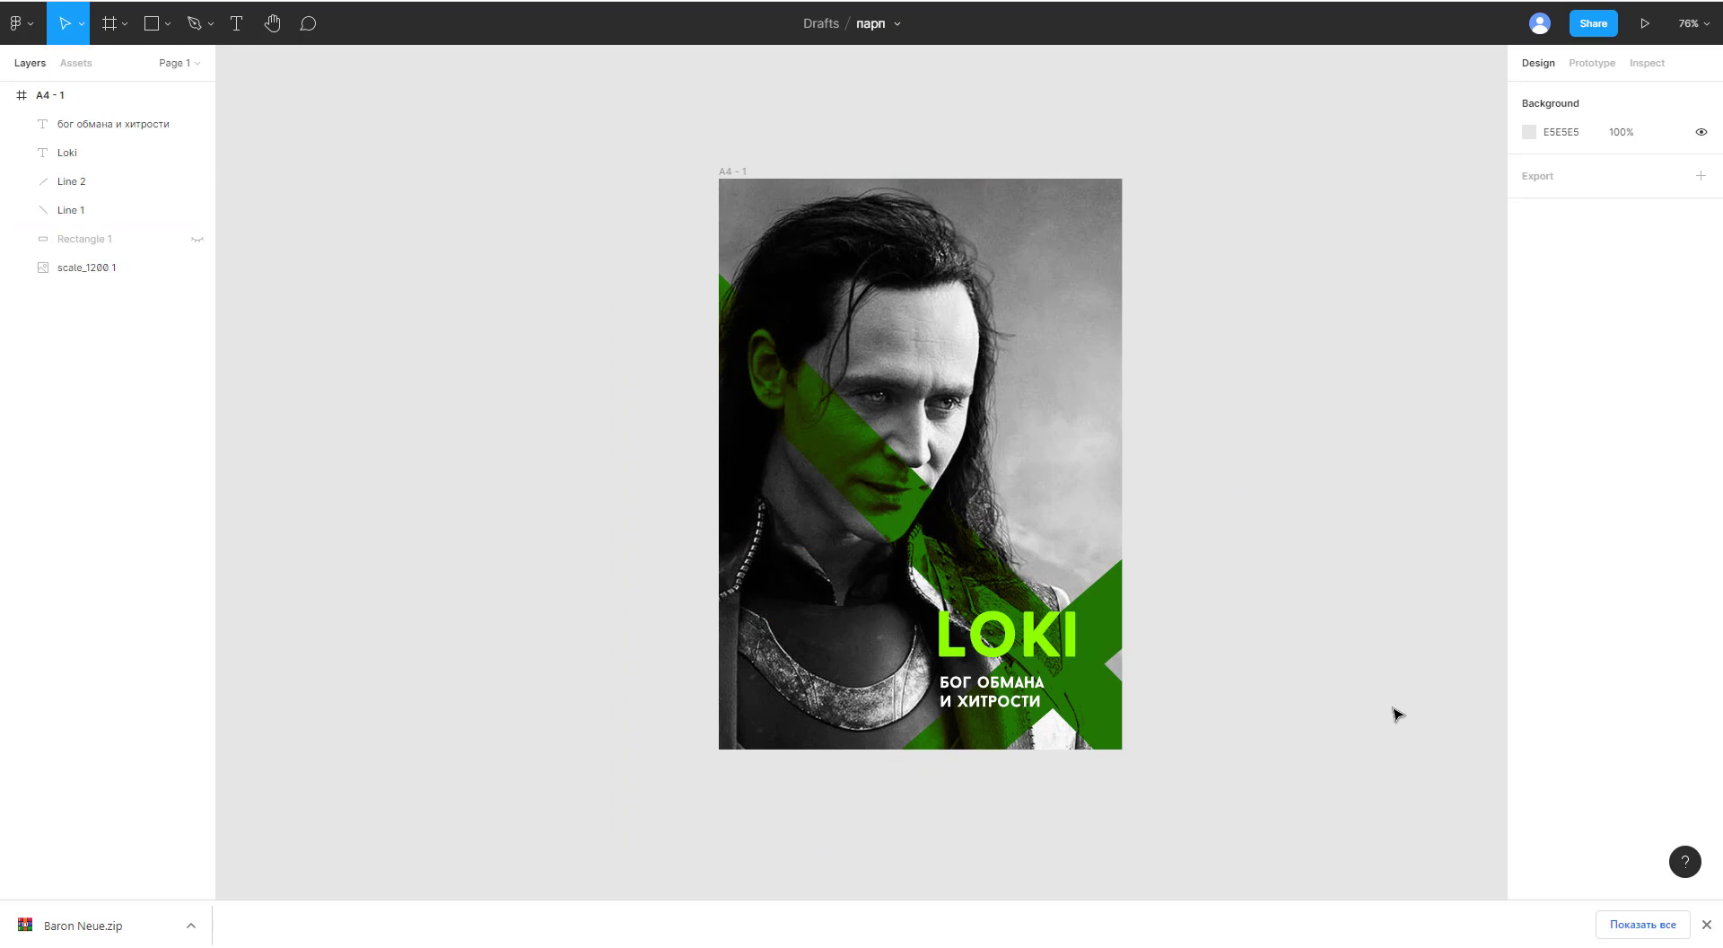
Step: Collapse the layer list and select the whole A4 - 1 frame
{"action": "left_click", "coordinate": [736, 173]}
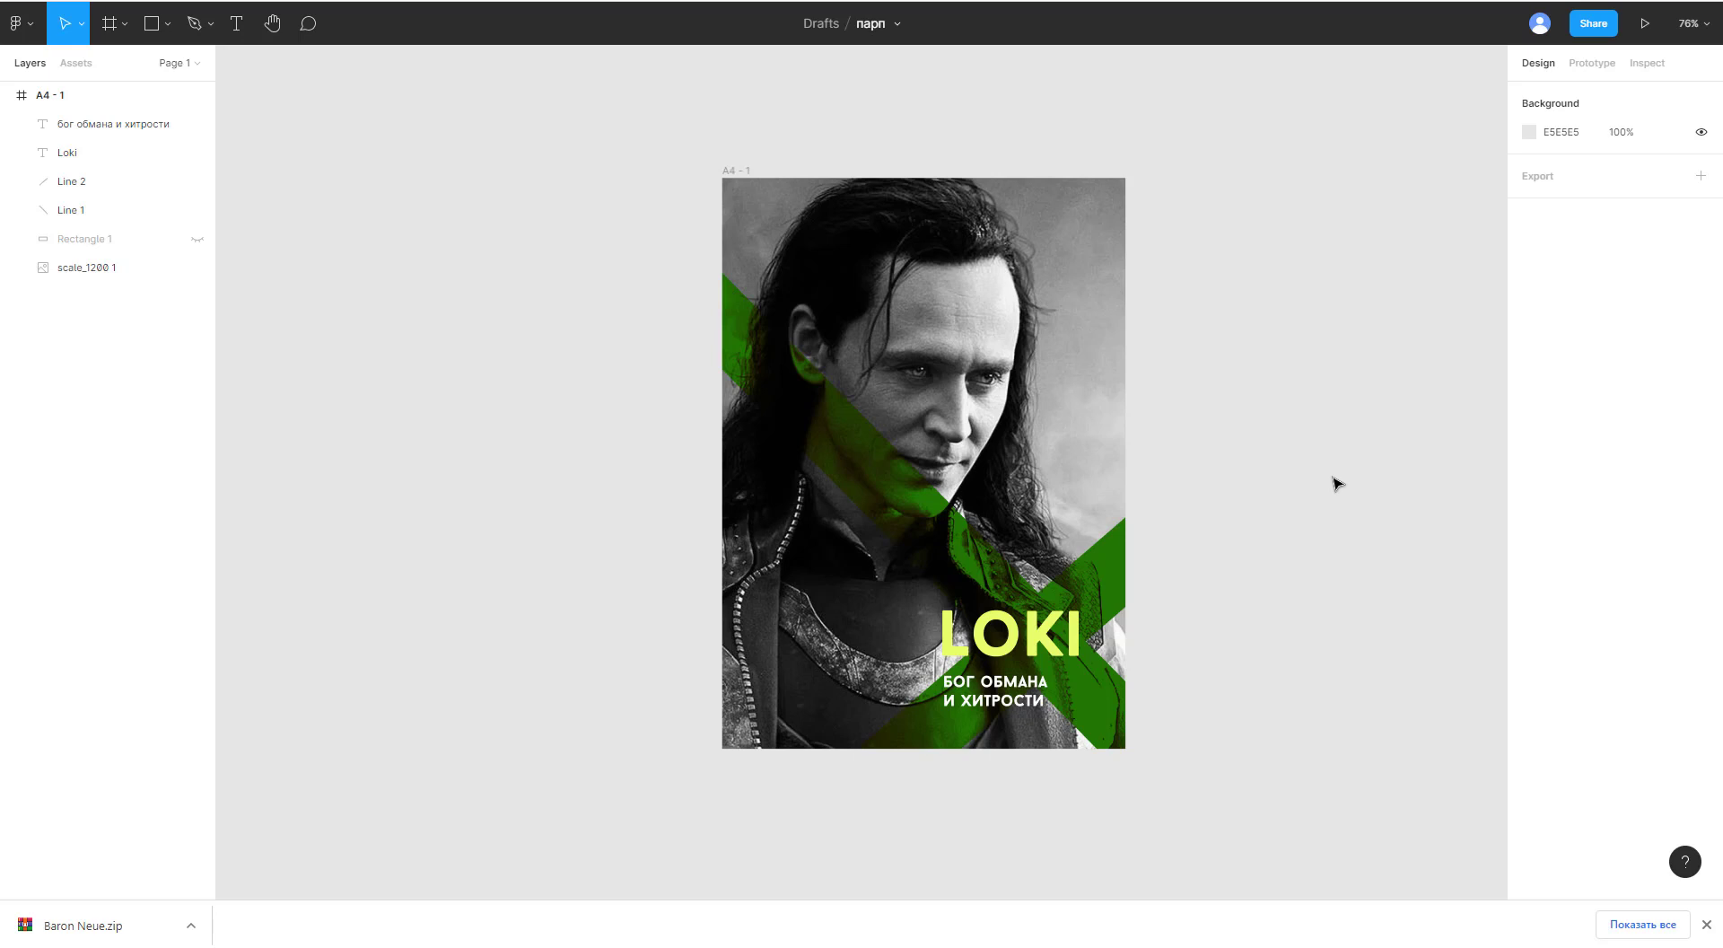
{"action": "key", "text": "alt+l"}
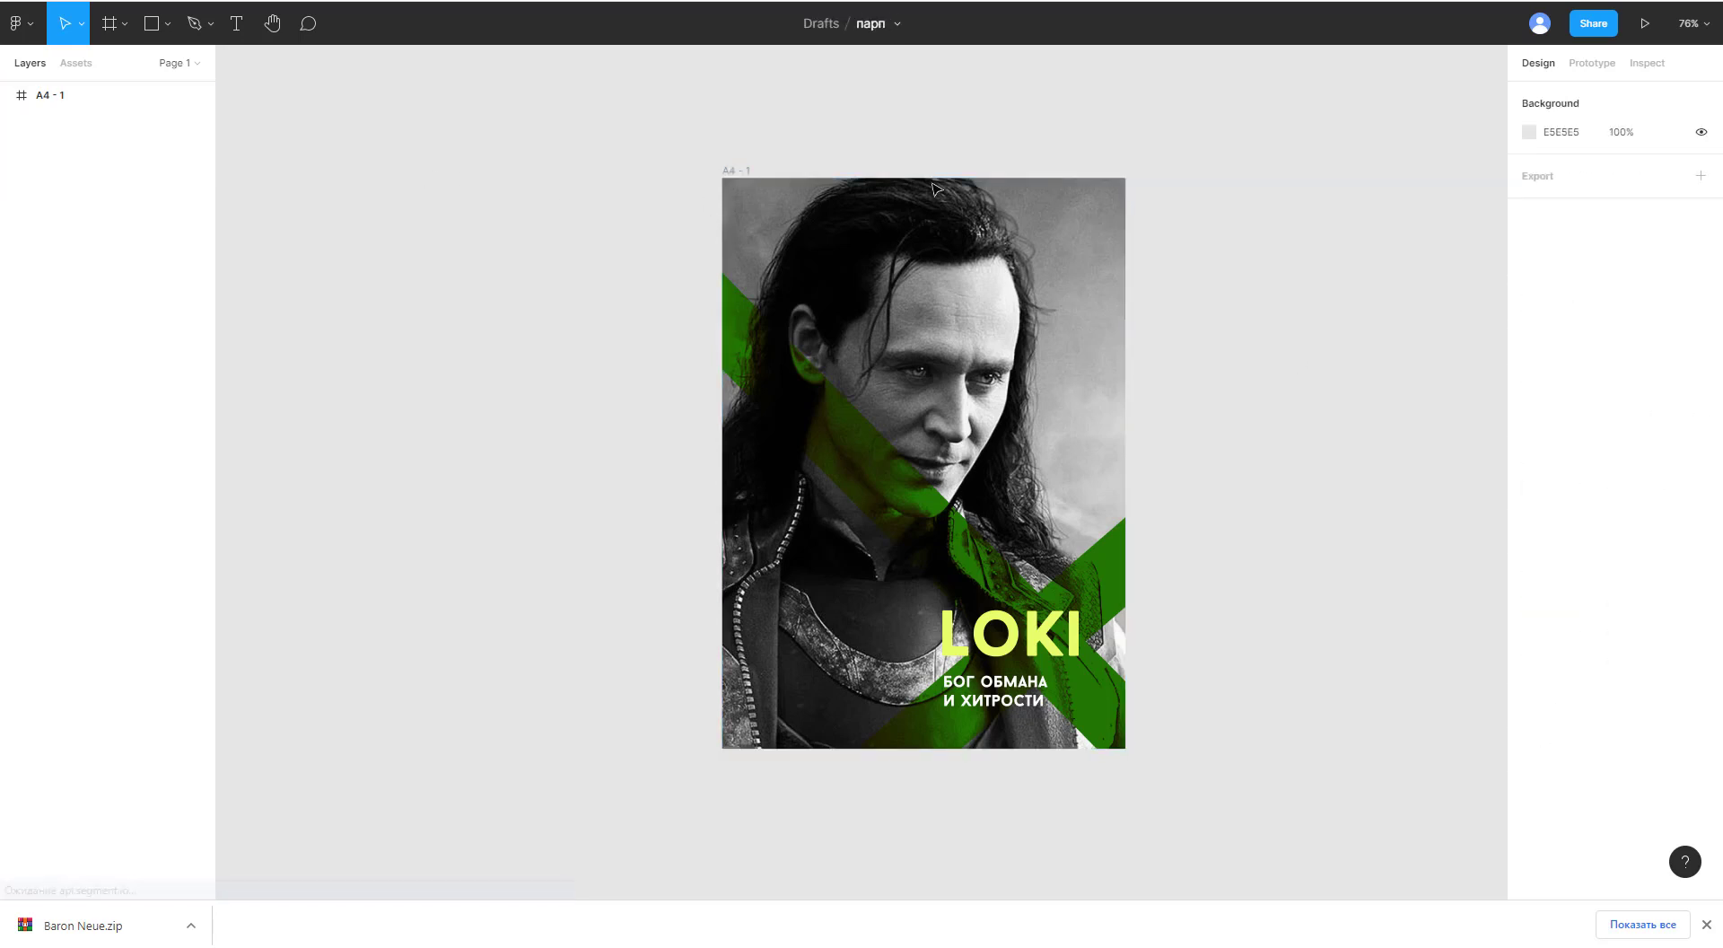
{"action": "left_click", "coordinate": [44, 105]}
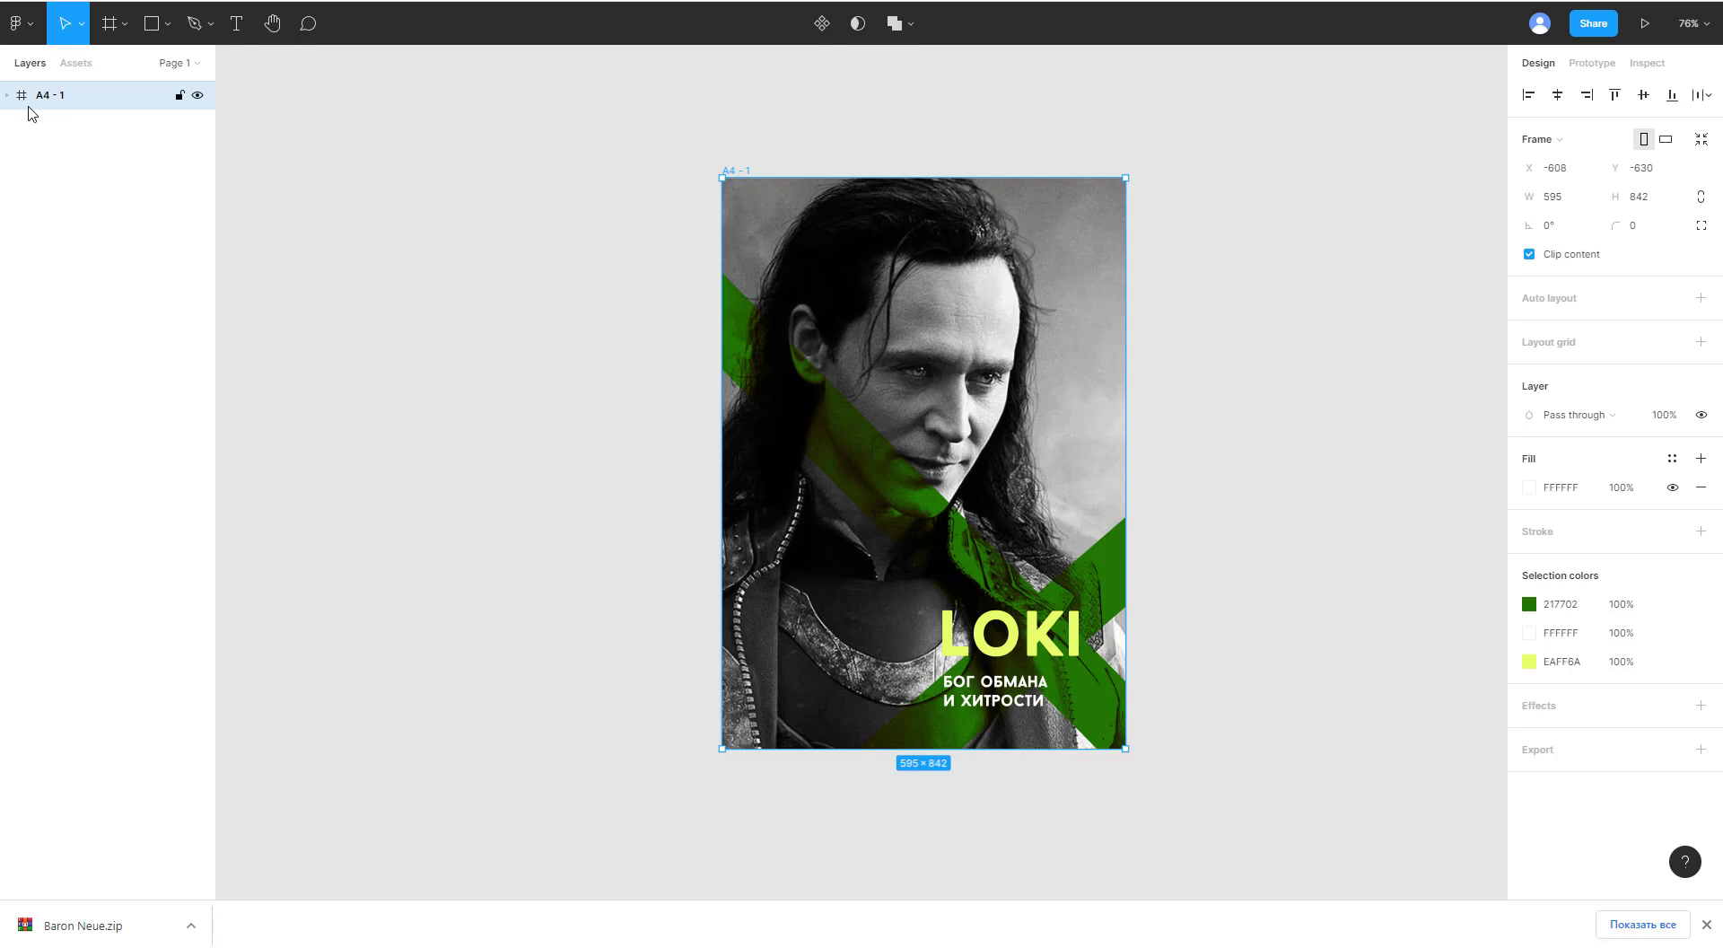
{"action": "left_click", "coordinate": [3, 105]}
{"action": "left_click", "coordinate": [4, 105]}
{"action": "left_click", "coordinate": [4, 105]}
{"action": "left_click", "coordinate": [3, 105]}
Step: Add an export setting of 1x PNG to the A4 - 1 frame and check the available file formats
{"action": "left_click", "coordinate": [1544, 754]}
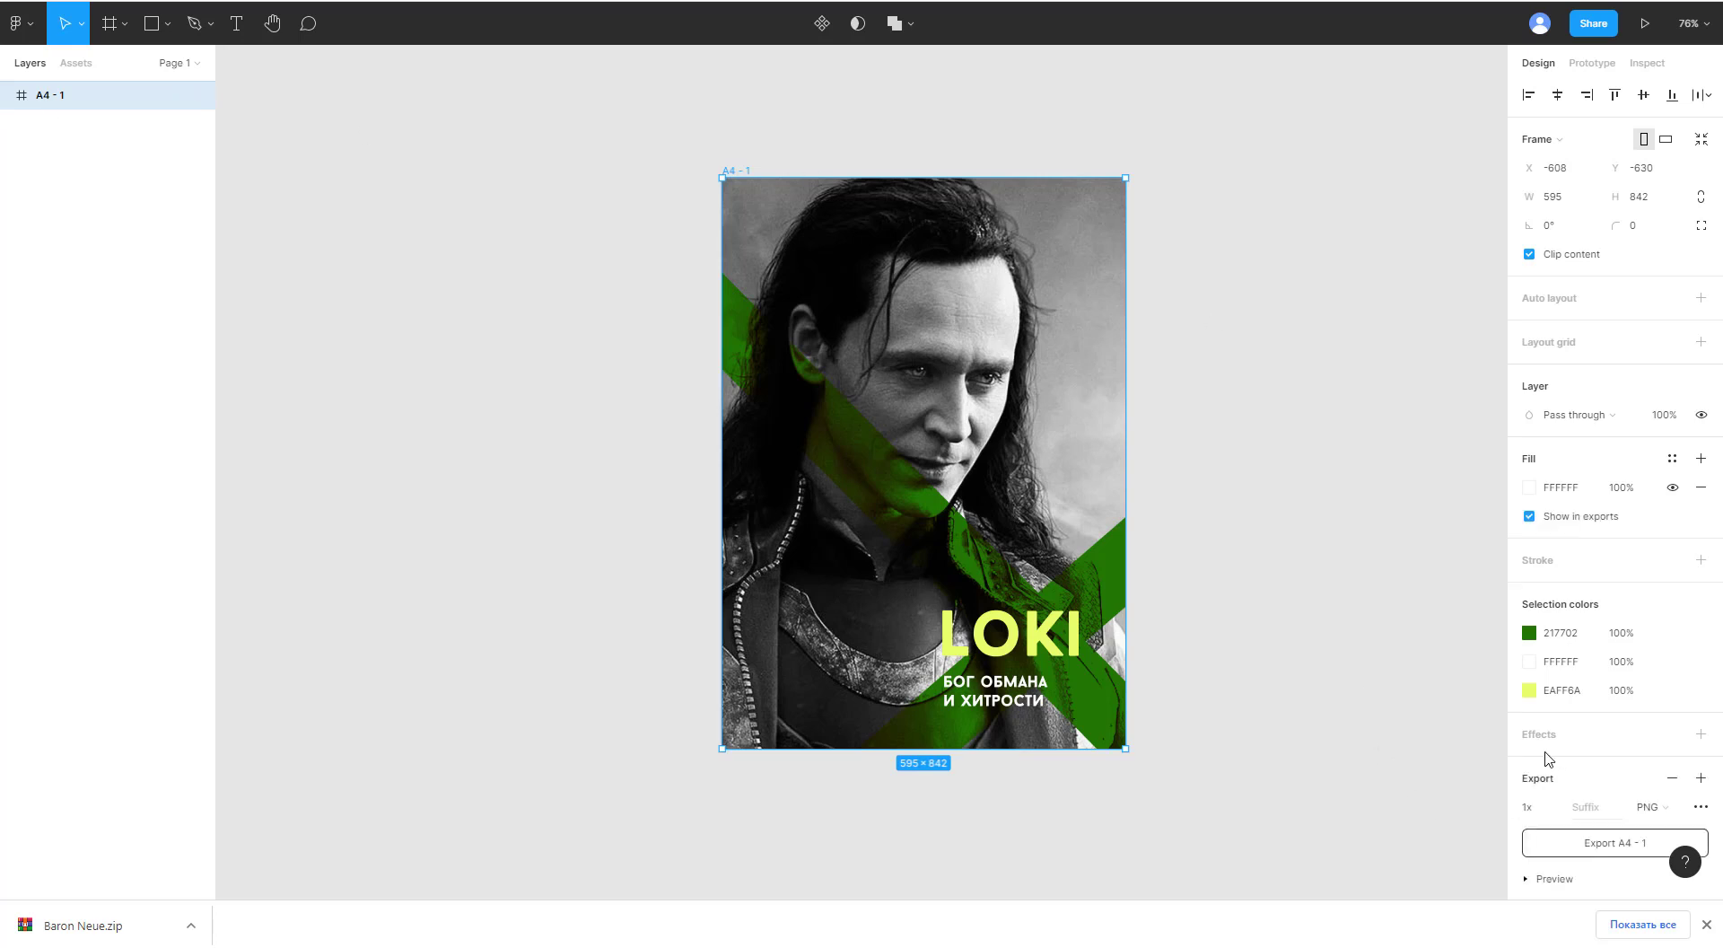
{"action": "left_click", "coordinate": [1651, 760]}
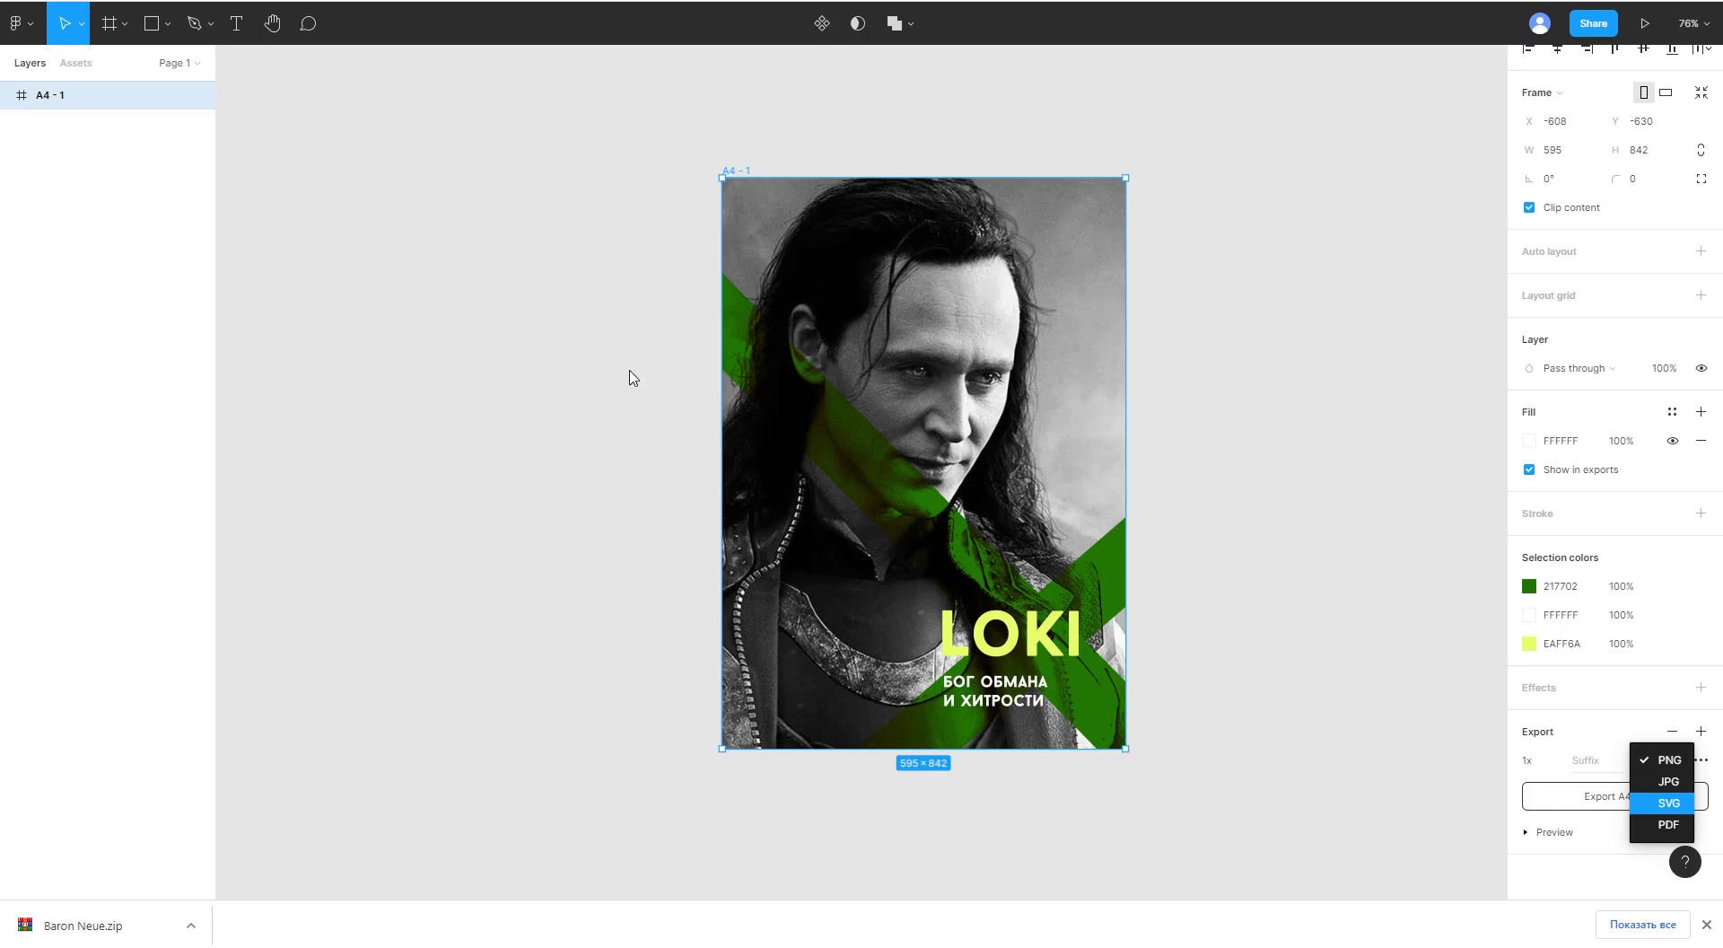
{"action": "key", "text": "Escape"}
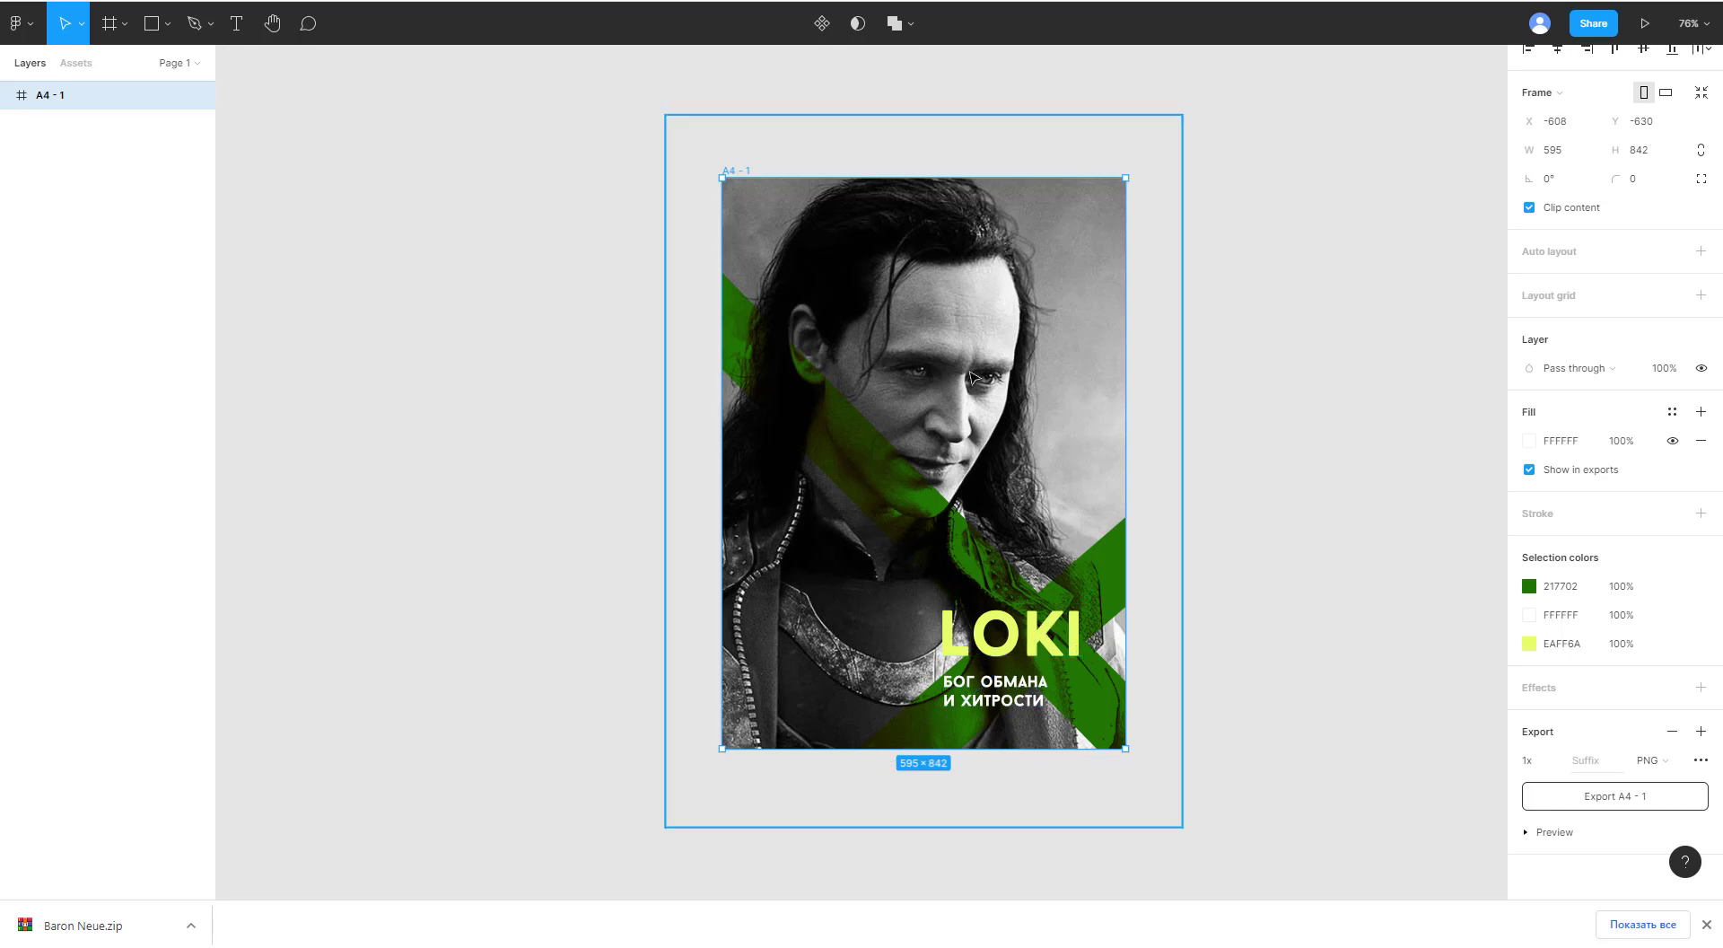
Step: Copy the sharing link to the selected A4 - 1 frame and close the sharing dialog
{"action": "left_click", "coordinate": [1591, 26]}
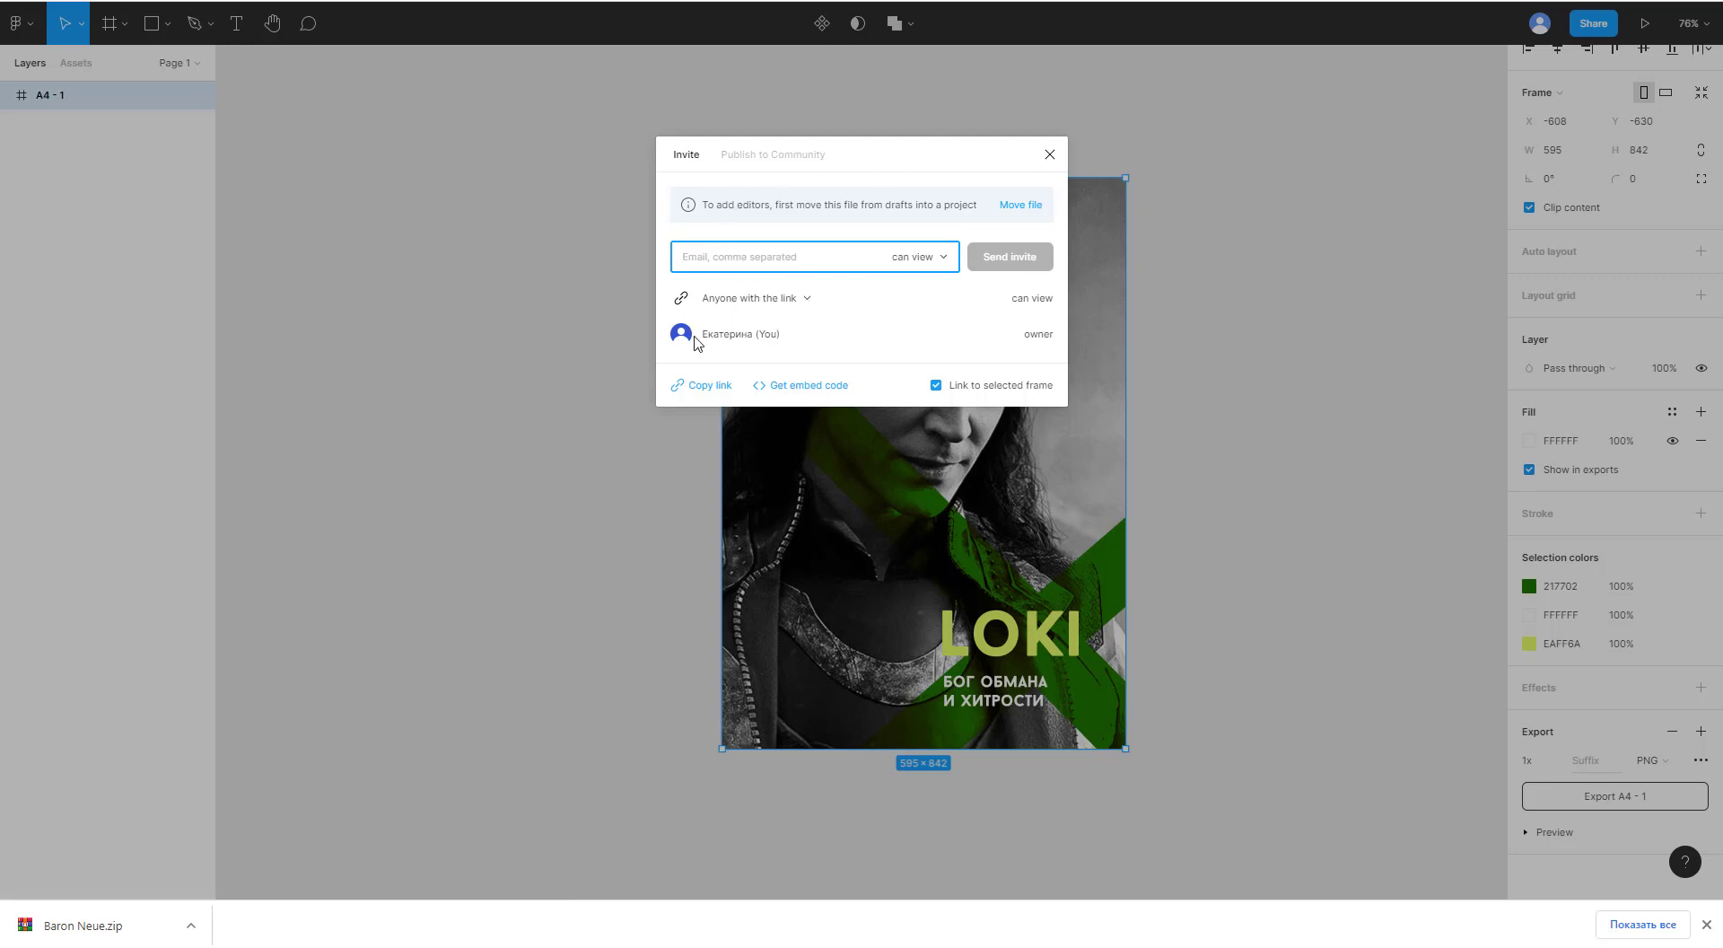
{"action": "left_click", "coordinate": [684, 392]}
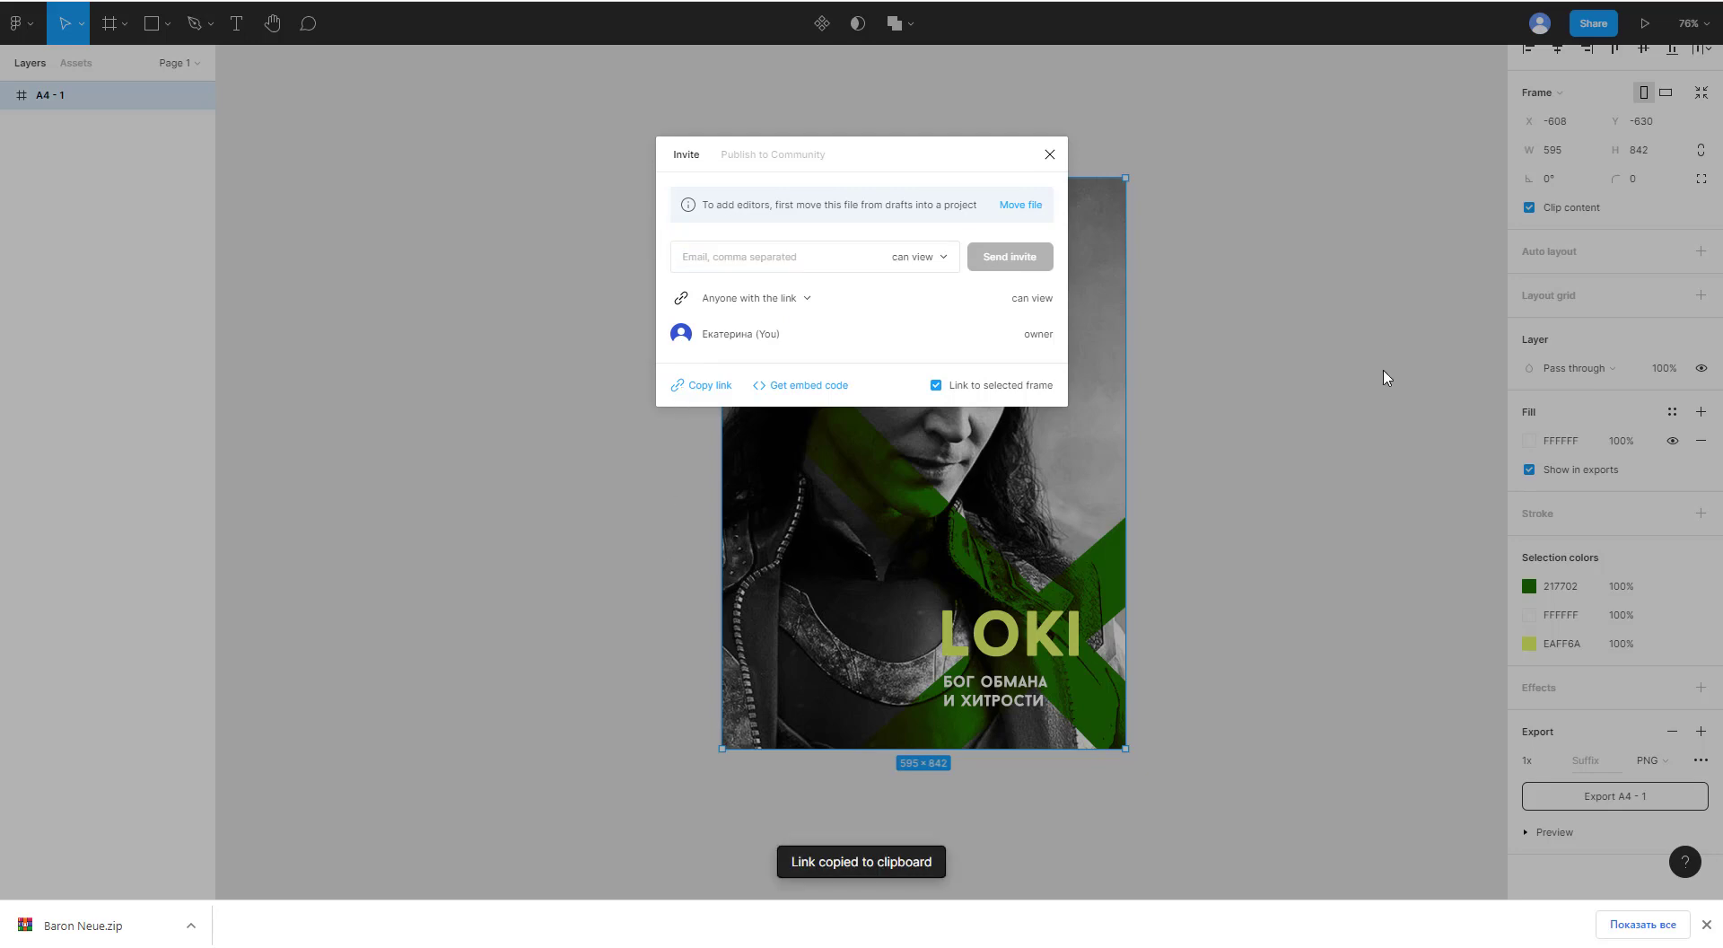
{"action": "left_click", "coordinate": [1296, 436]}
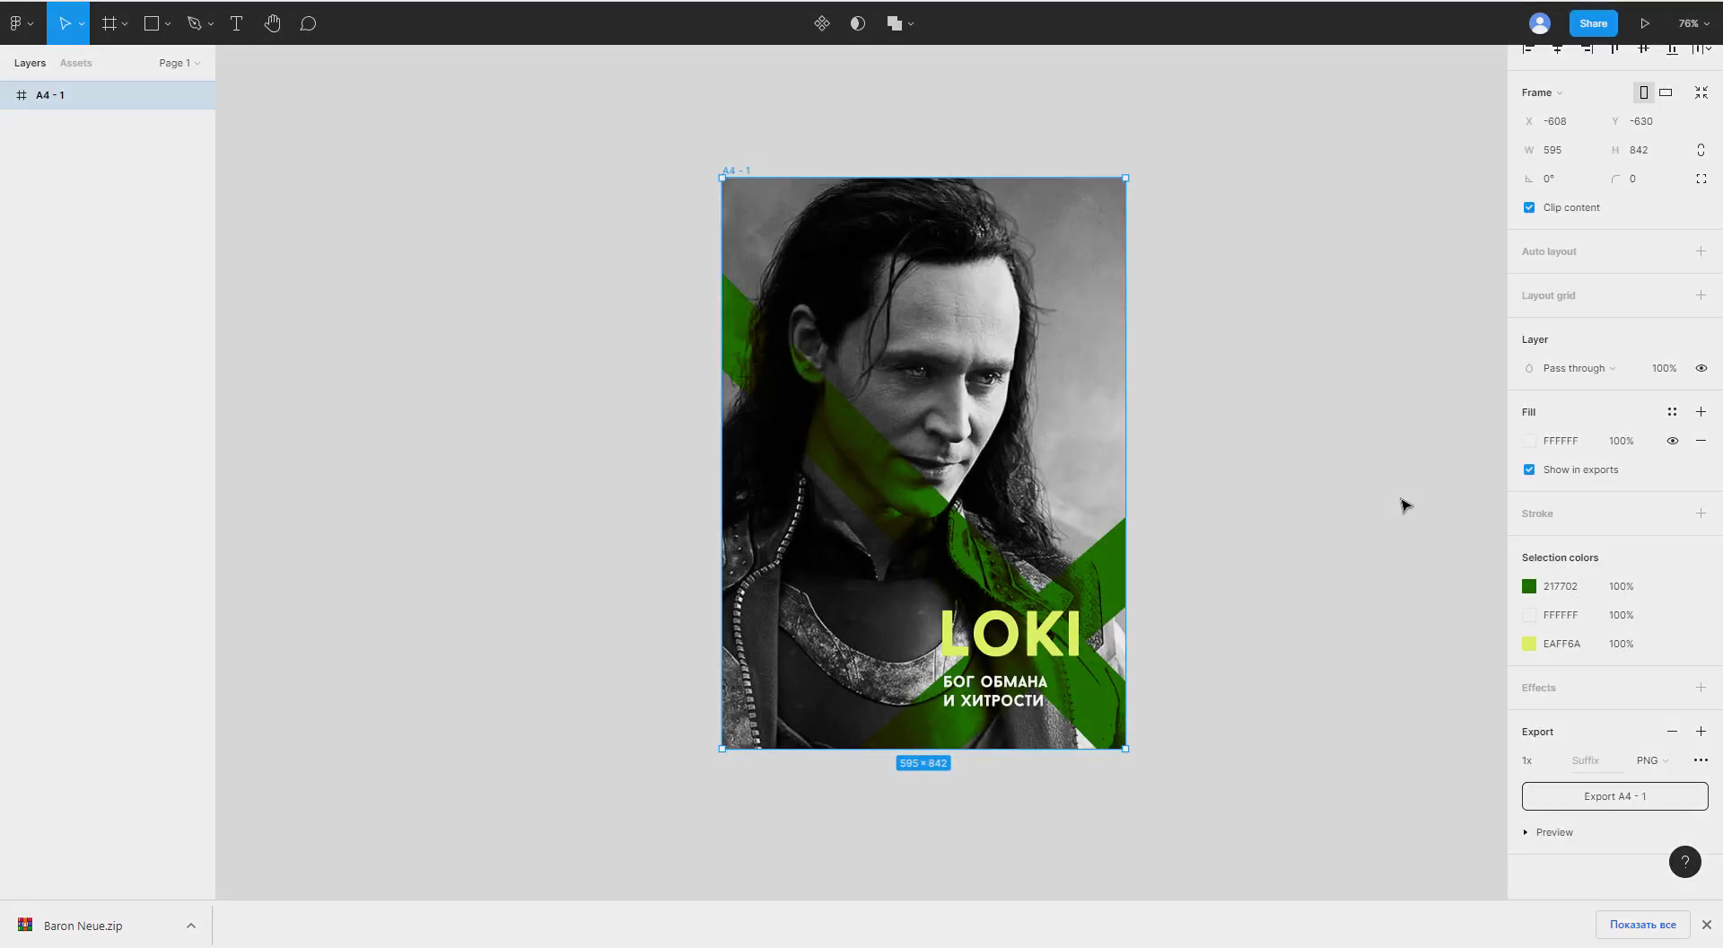